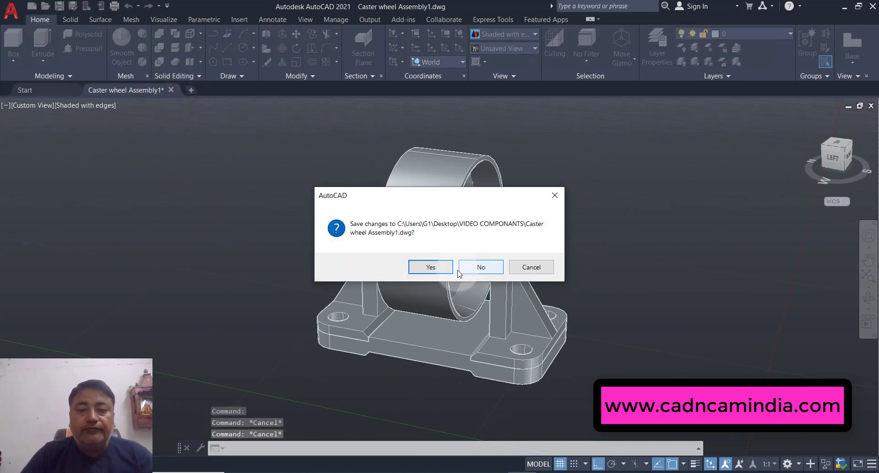
Step: Close the caster wheel assembly drawing without saving changes and start a new blank drawing
click(476, 270)
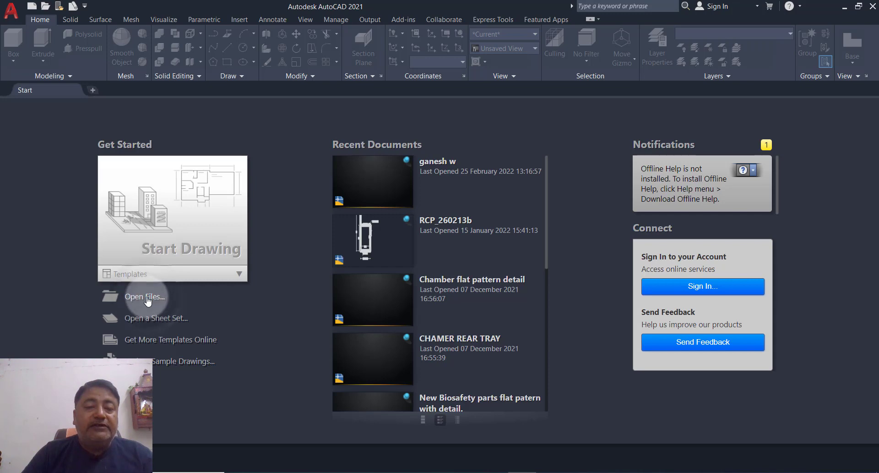
click(147, 299)
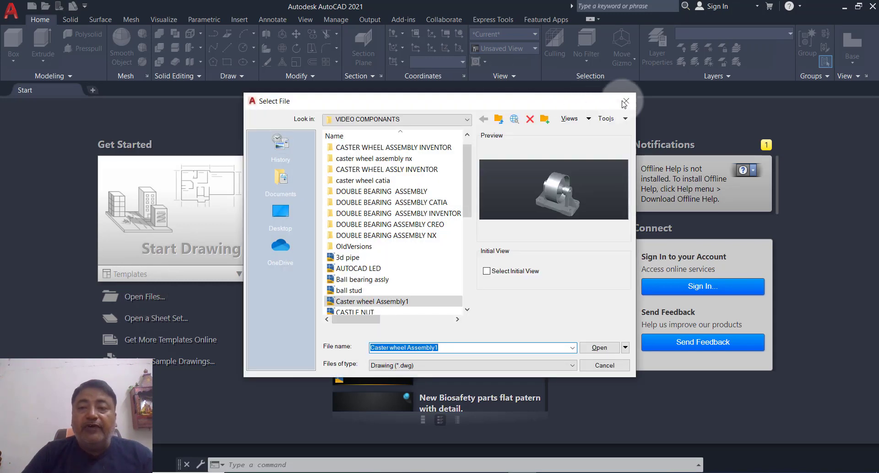
click(626, 103)
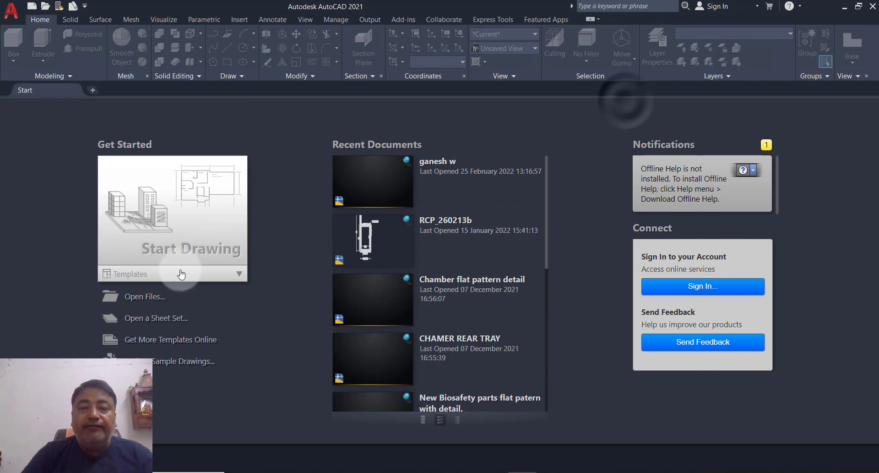
click(164, 225)
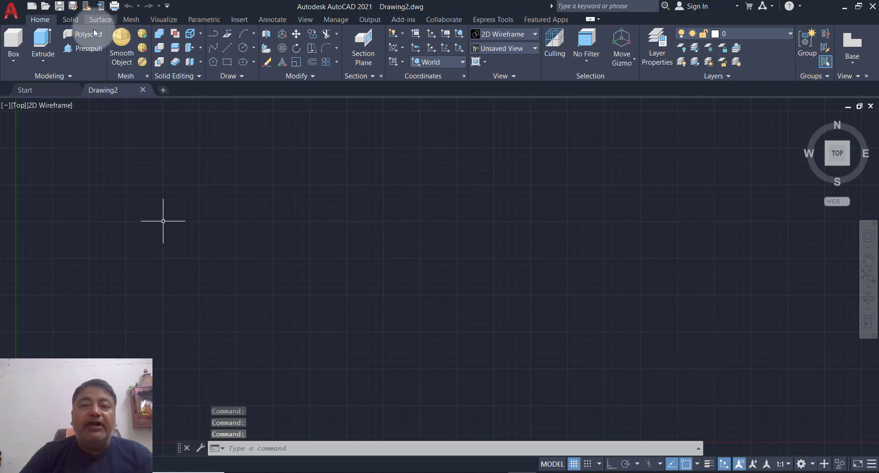
click(812, 465)
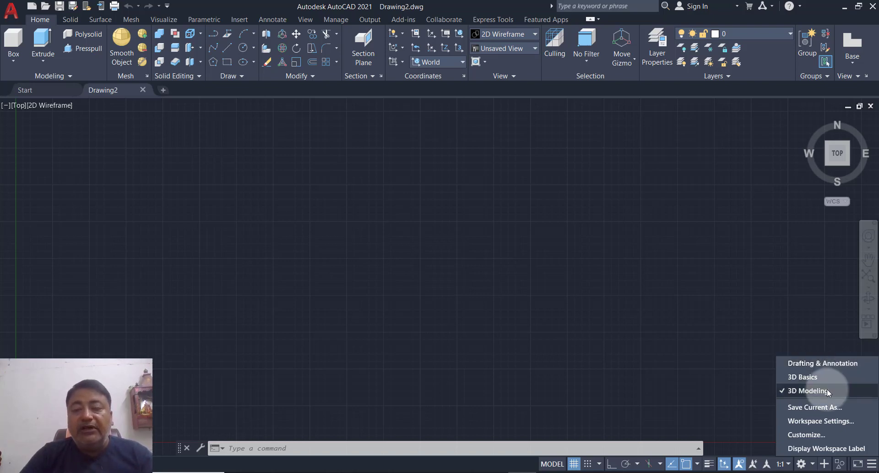
click(299, 233)
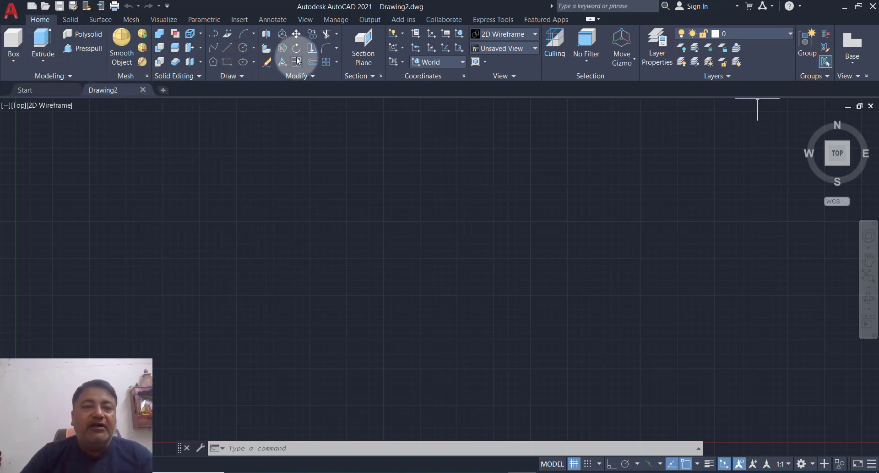
click(322, 147)
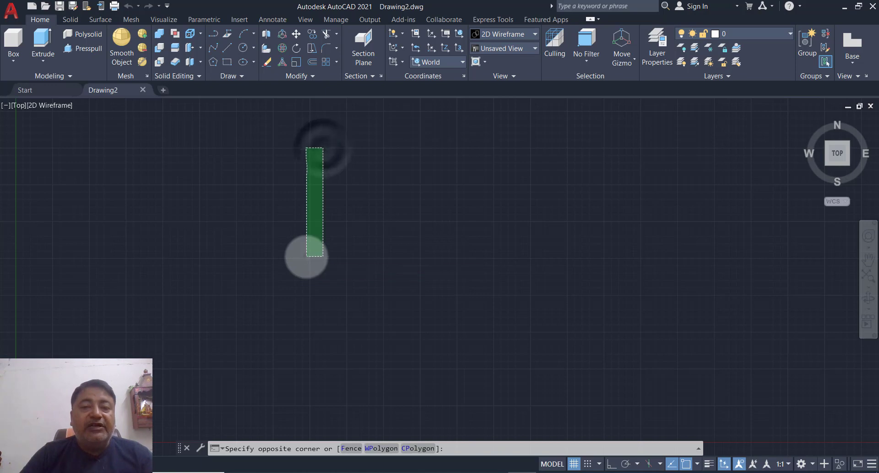
click(307, 256)
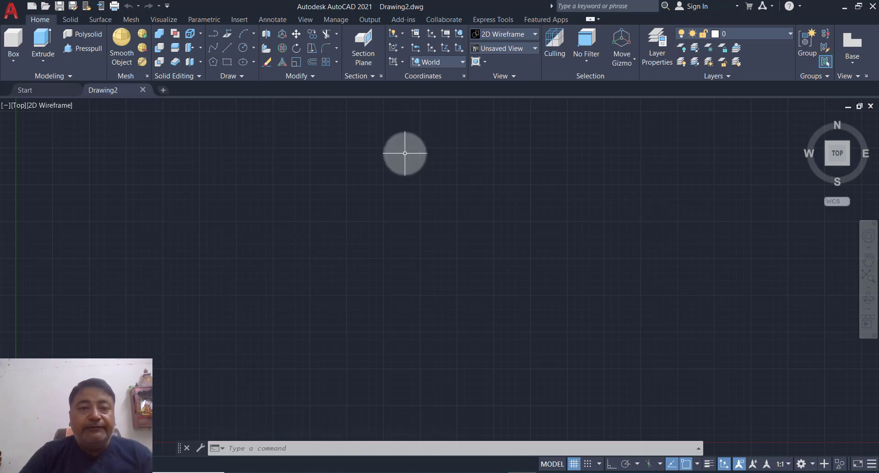
Step: Switch to the SW Isometric home view and set the coordinate system to WCS
mouse_move(806, 122)
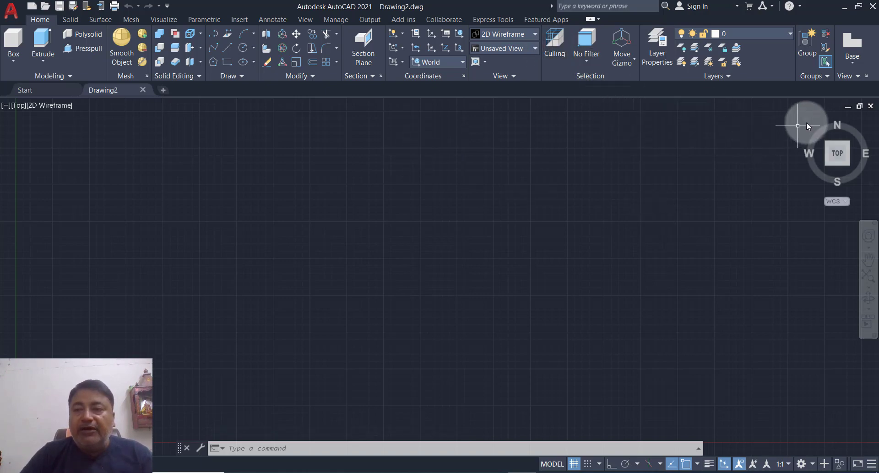
click(807, 121)
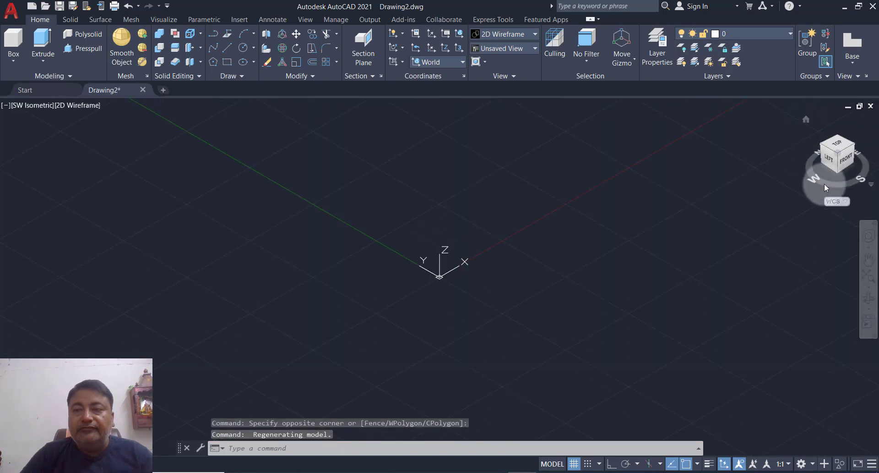
click(830, 202)
click(838, 225)
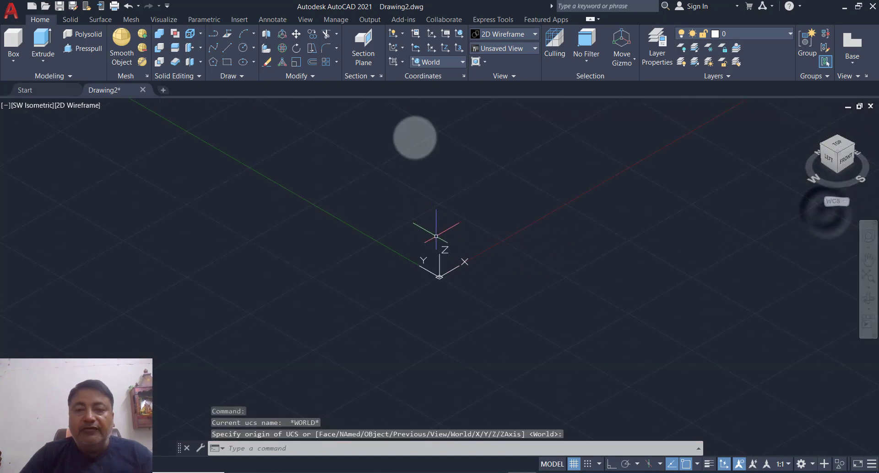
Step: Set the visual style to Realistic
click(519, 34)
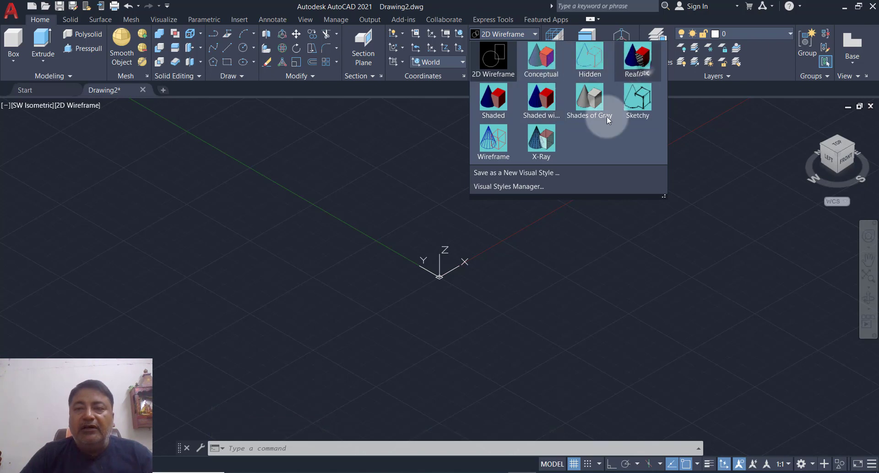
click(637, 60)
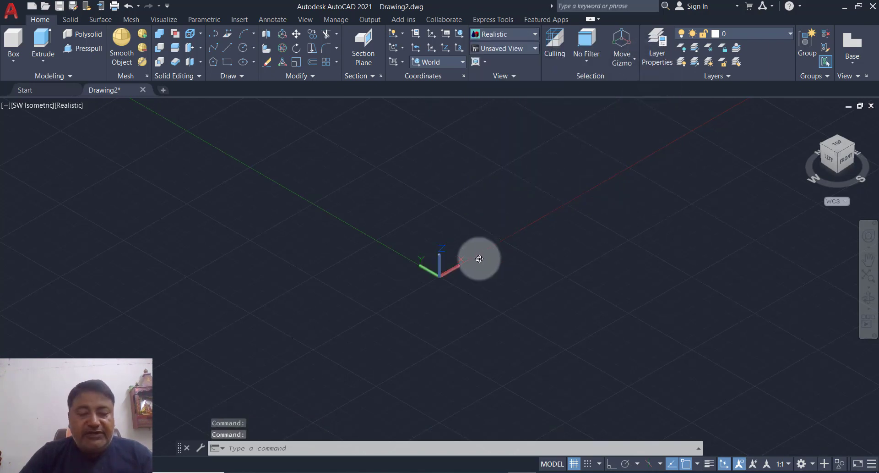
shift+middle_drag(480, 259, 481, 222)
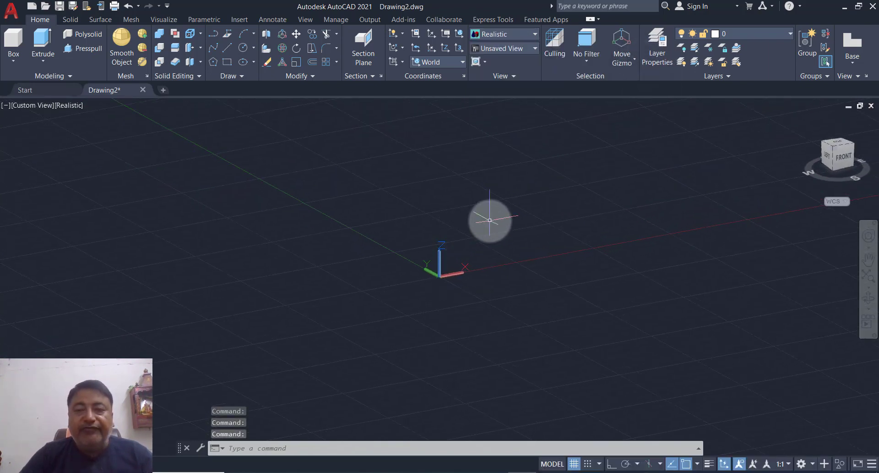
Step: Switch the drawing to the Front view
click(523, 48)
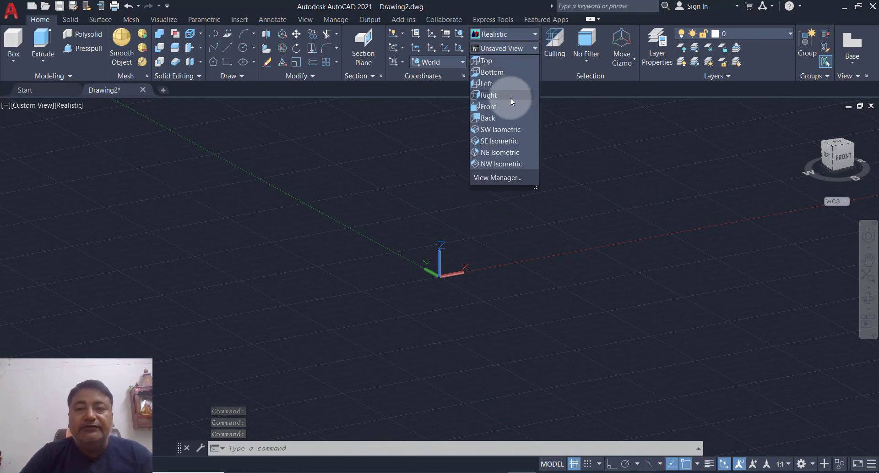
click(507, 109)
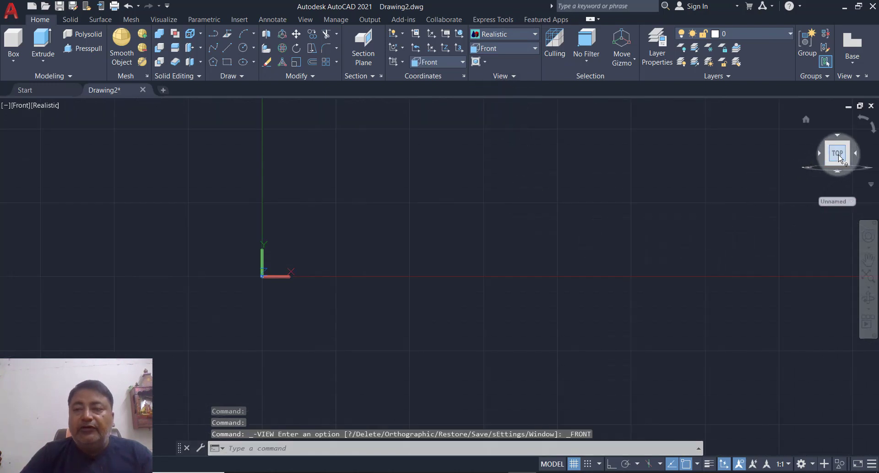
right_click(837, 153)
click(818, 175)
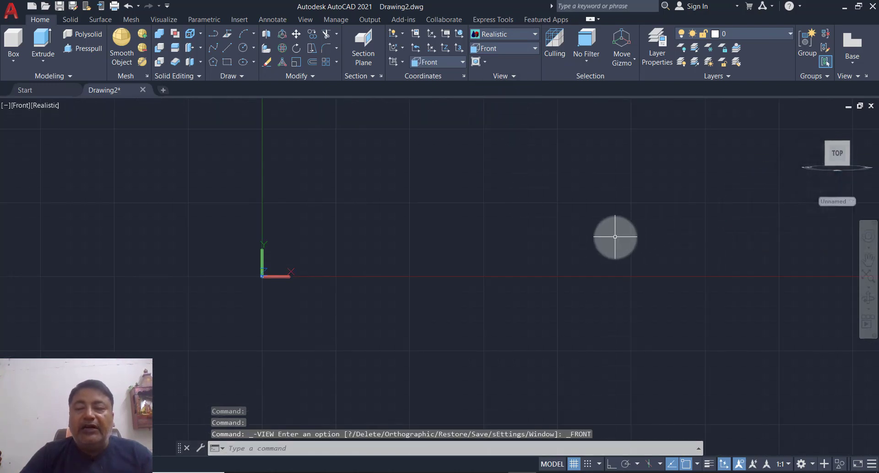
click(229, 48)
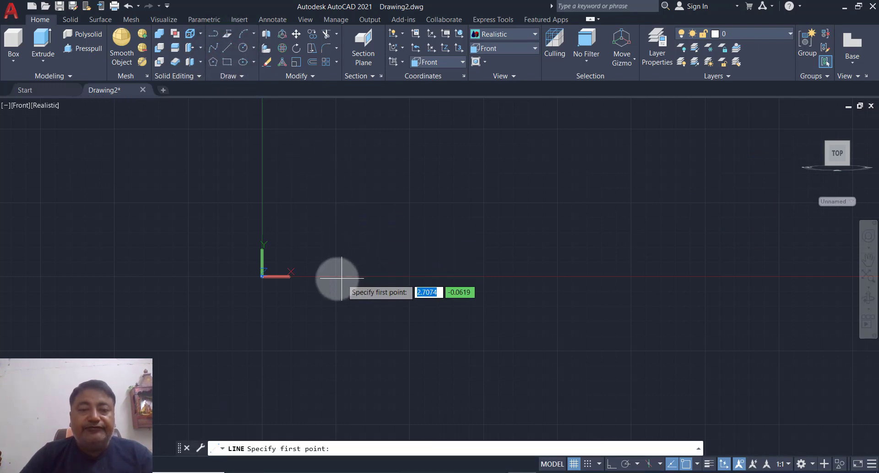
click(332, 248)
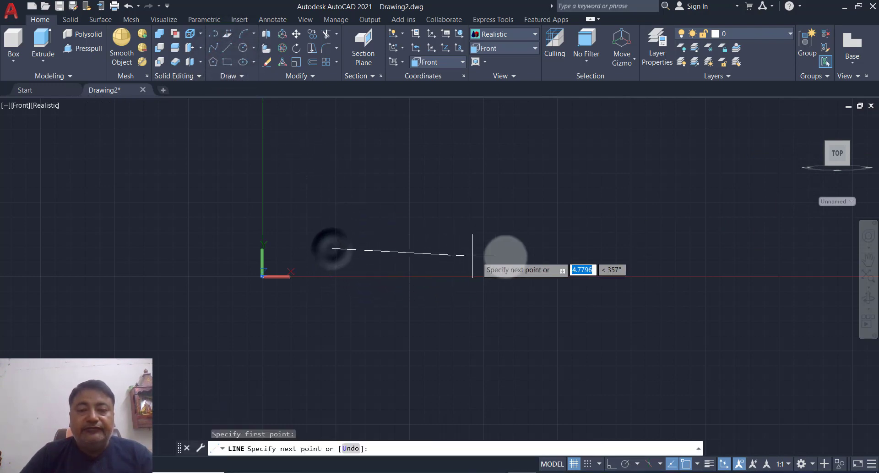
key(Escape)
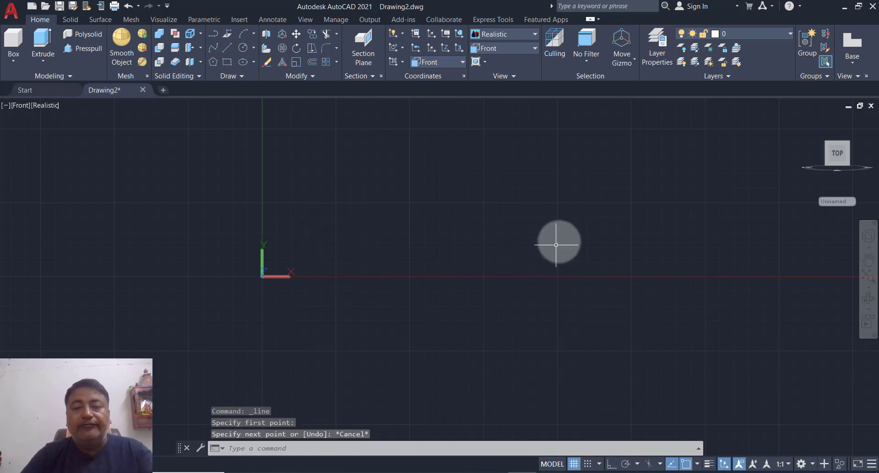
Step: Turn Ortho on and draw a horizontal line 292 units long, starting just above and beside the origin
scroll(560, 239, down, 2)
scroll(432, 229, up, 1)
scroll(432, 229, up, 2)
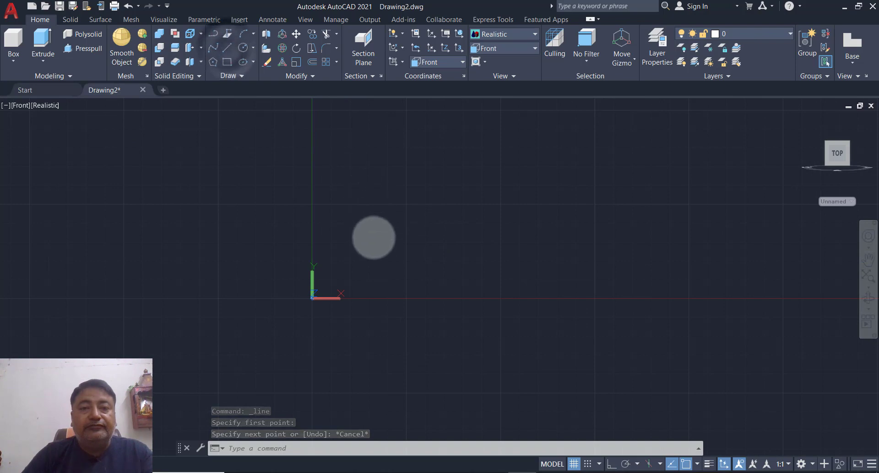
click(367, 255)
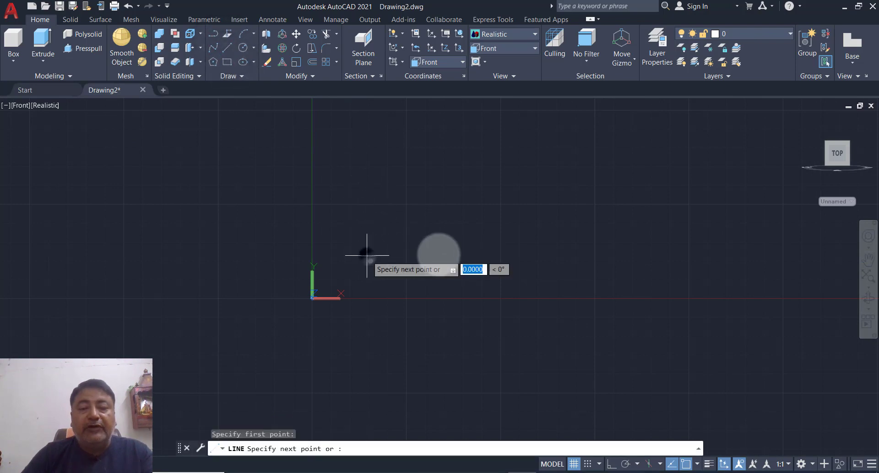
click(612, 463)
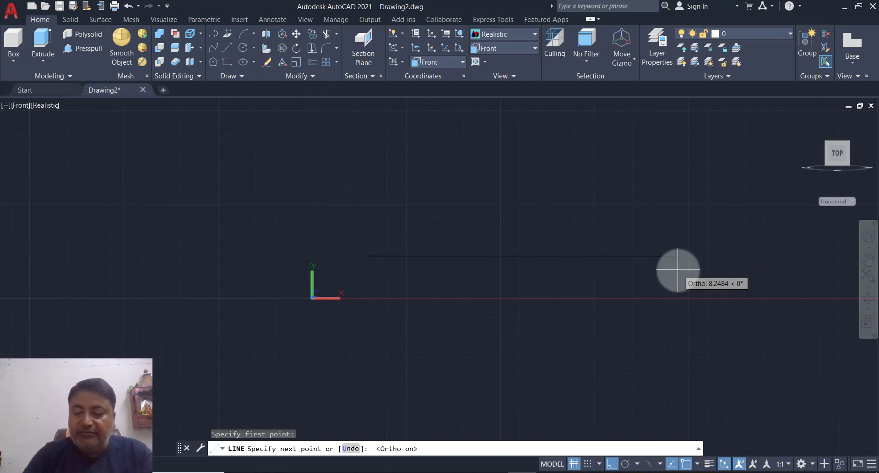
text(292)
key(Return)
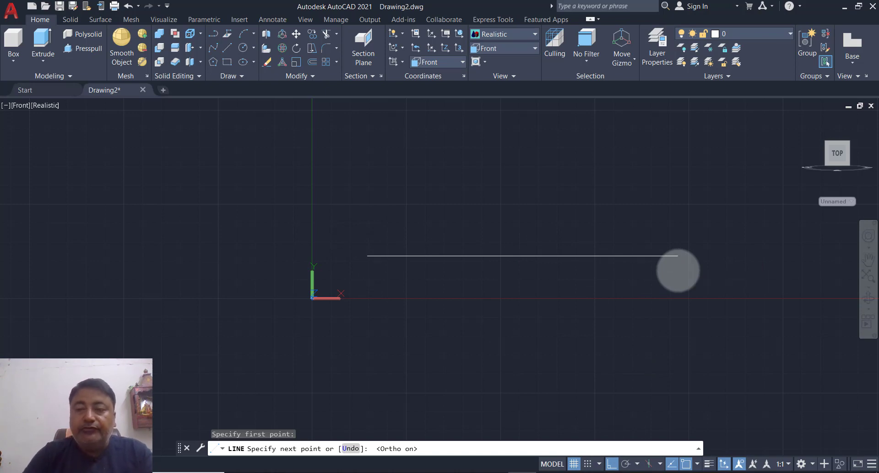
scroll(476, 352, down, 5)
scroll(476, 352, down, 3)
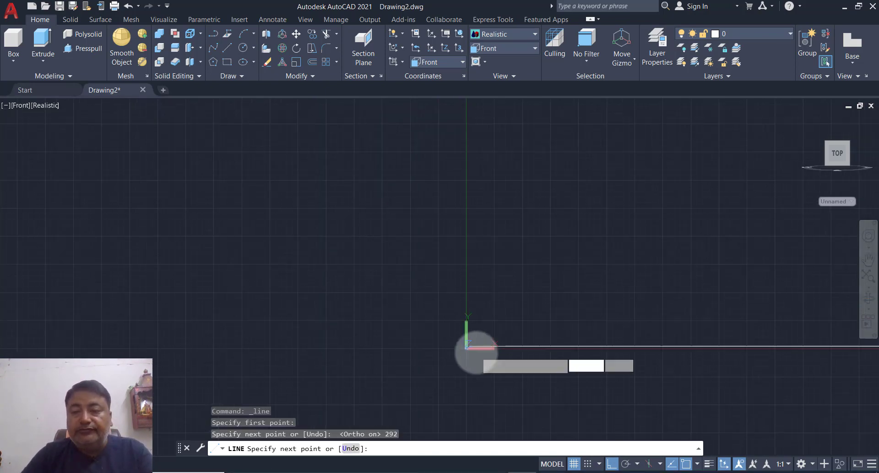
Step: Complete the rectangle with a 20-unit line up, a 292-unit line back and a 20-unit line down to the start point
click(838, 154)
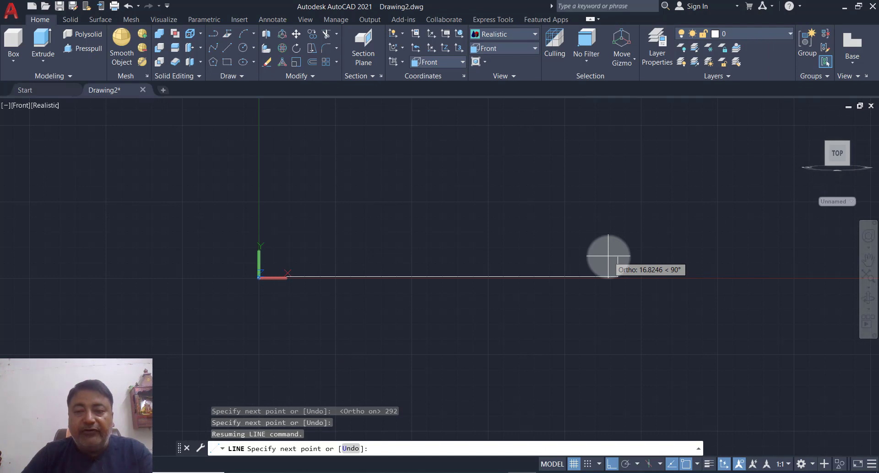
scroll(609, 255, up, 2)
text(20)
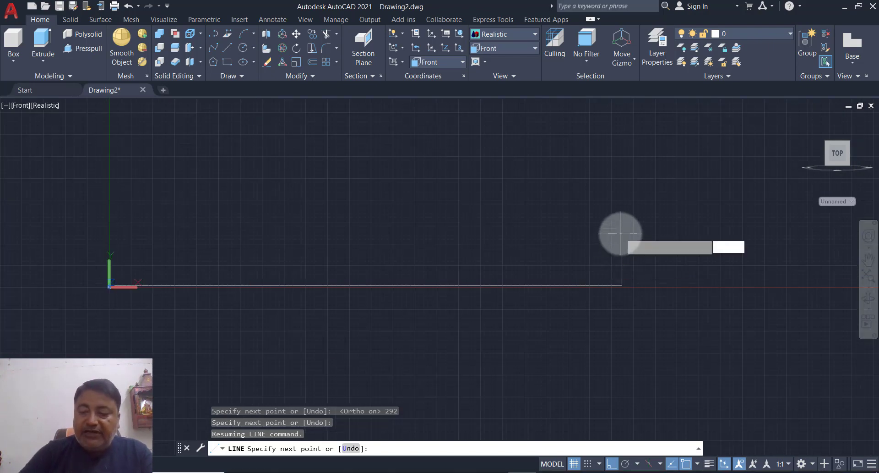
key(Return)
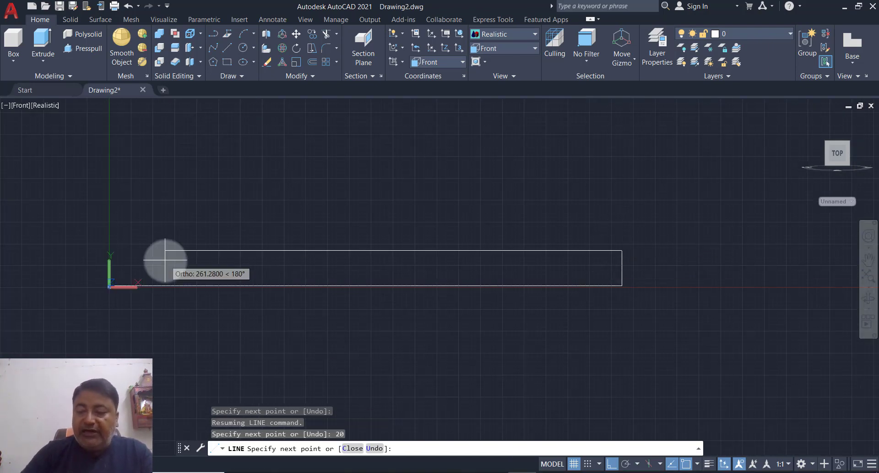
text(292)
key(Return)
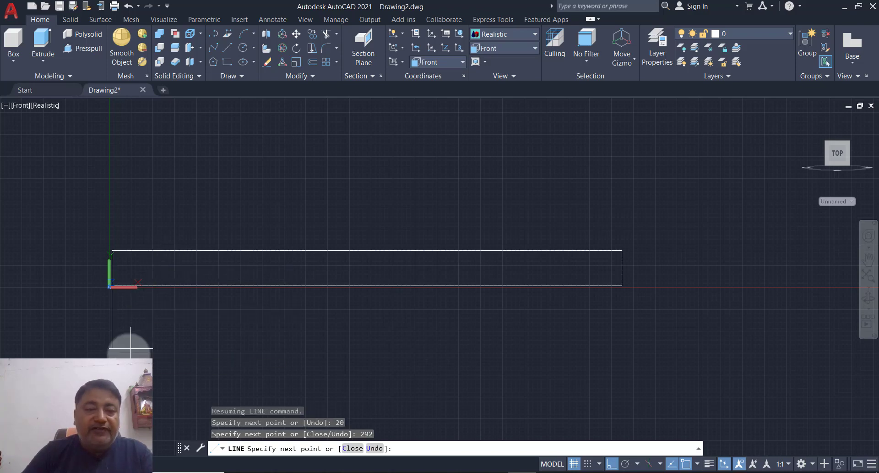
text(20)
key(Return)
key(Return)
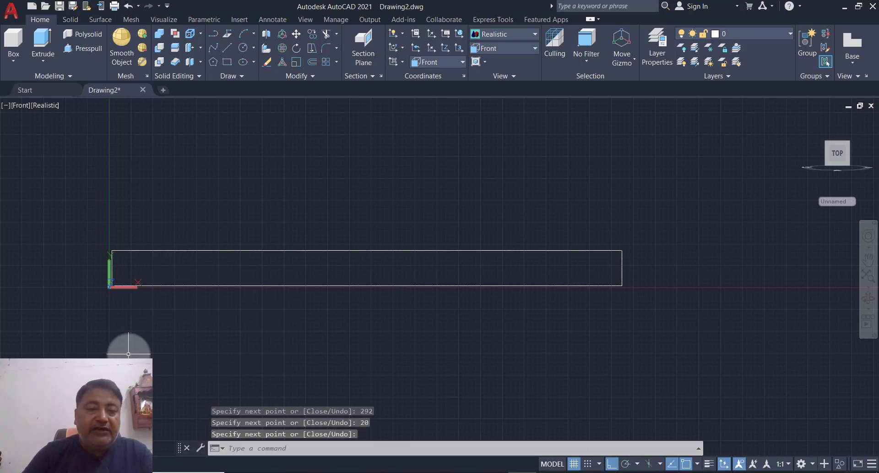
Step: Draw a vertical centre line between the midpoints of the rectangle's top and bottom edges
scroll(81, 276, up, 2)
scroll(120, 288, down, 3)
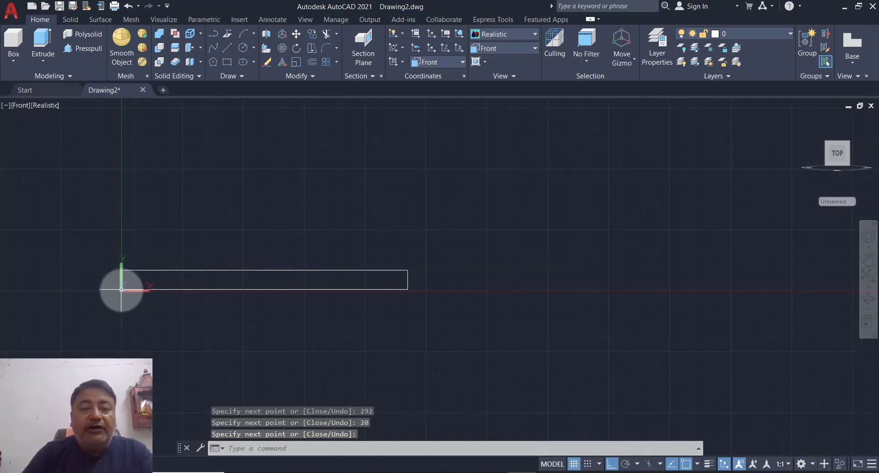
scroll(208, 295, up, 2)
scroll(208, 296, up, 2)
scroll(415, 265, down, 2)
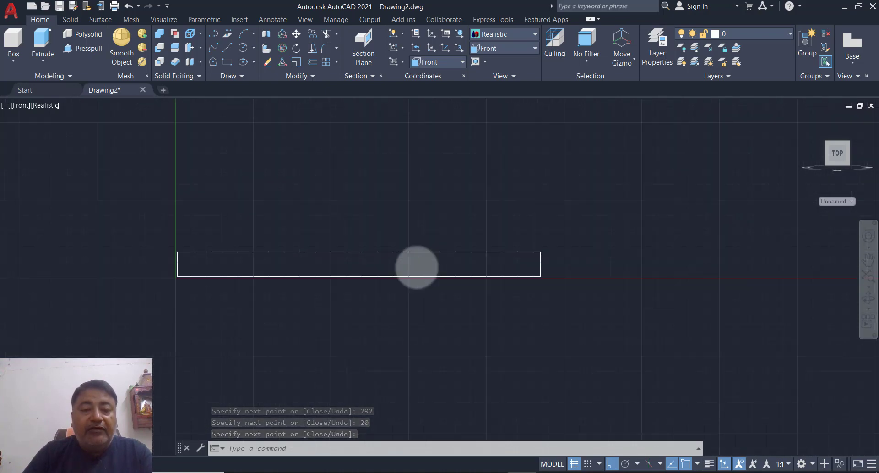
scroll(363, 264, up, 2)
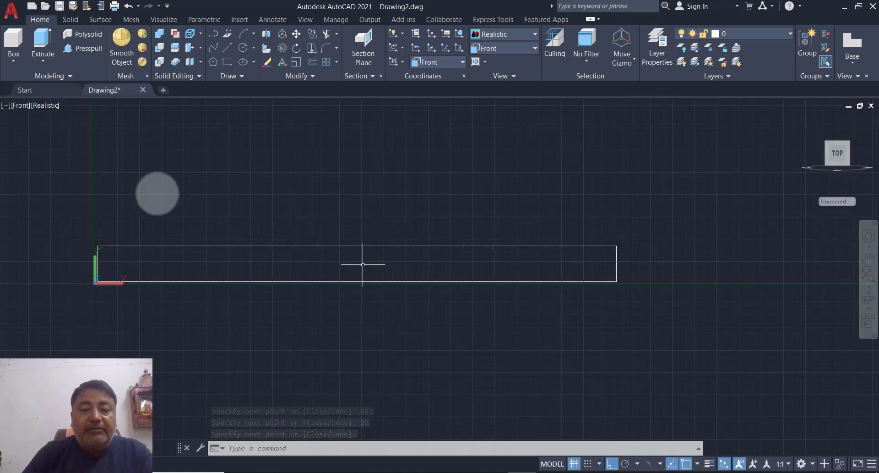
click(227, 48)
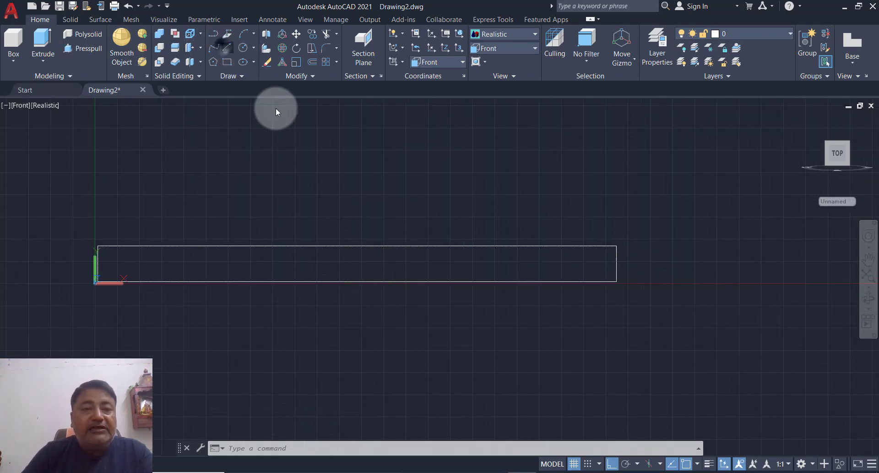
click(358, 245)
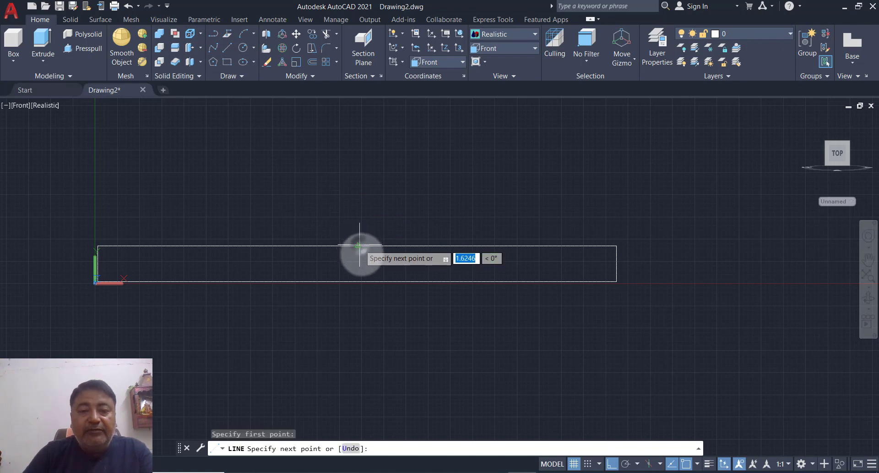
click(358, 281)
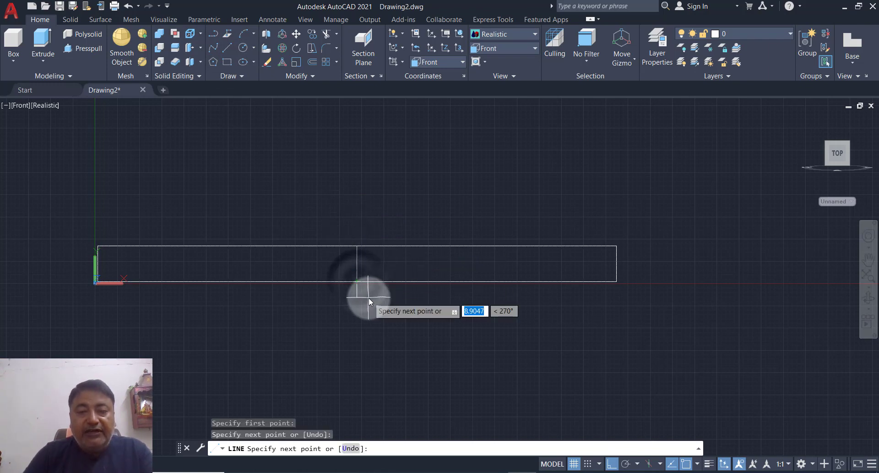
key(Return)
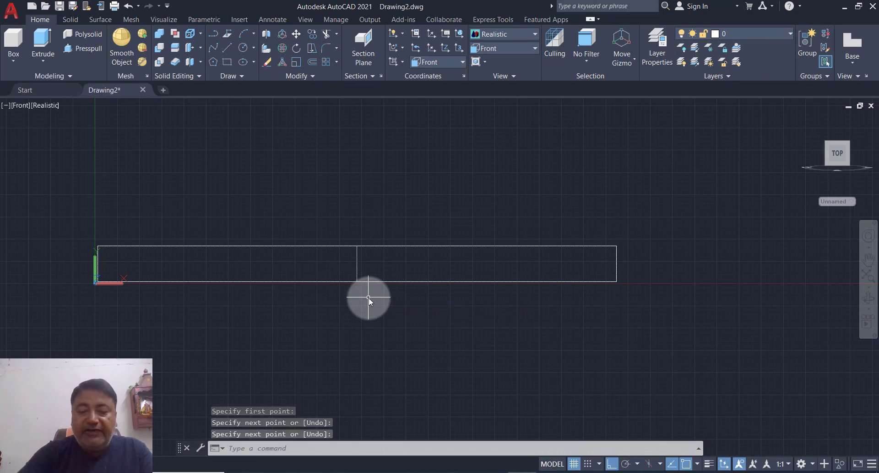
Step: Offset the vertical centre line 72 units toward the rectangle's left end
text(O)
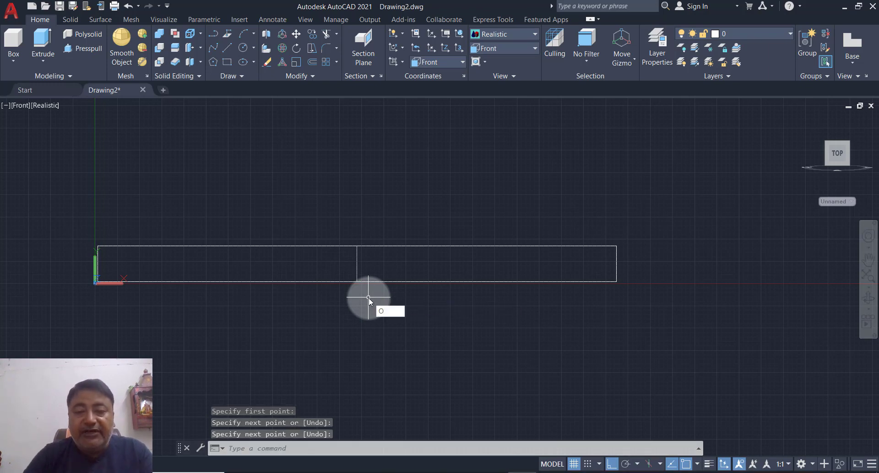
key(Return)
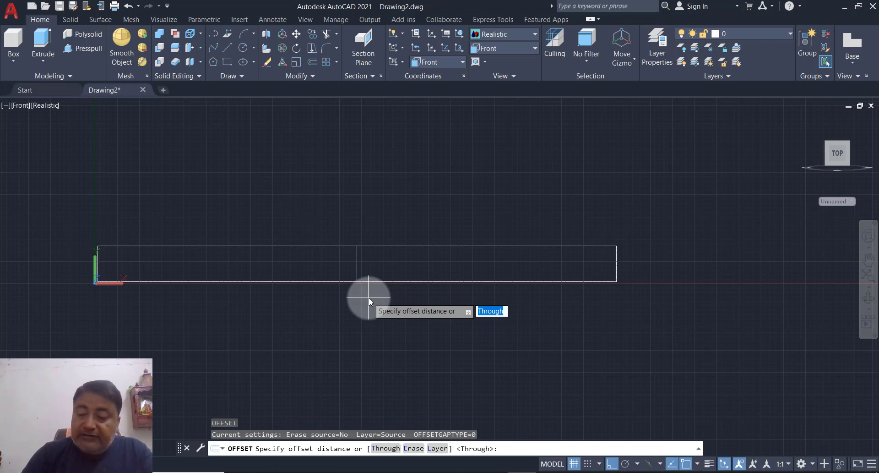
text(72)
key(Return)
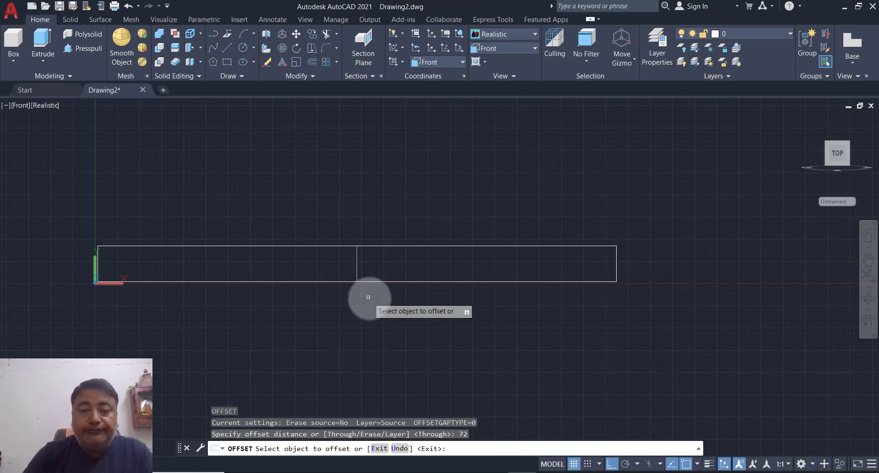
click(357, 277)
click(281, 299)
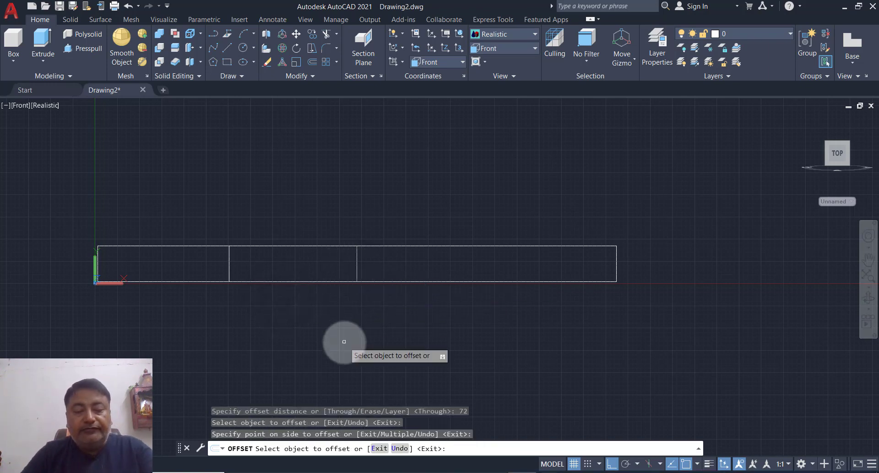
key(Escape)
key(Escape)
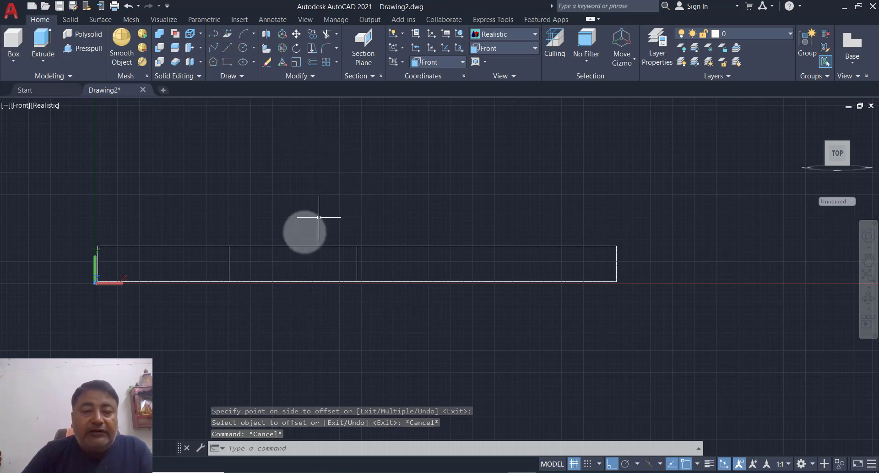
Step: Offset the rectangle's bottom edge 6 units upward
scroll(299, 239, up, 2)
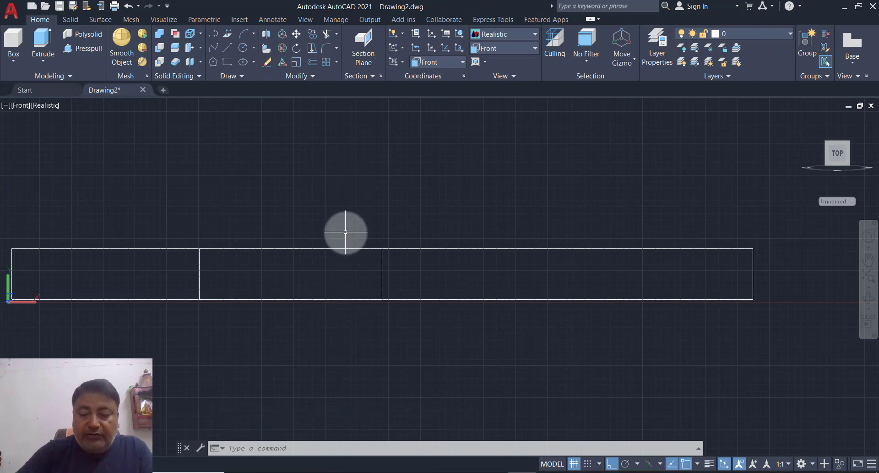
key(Return)
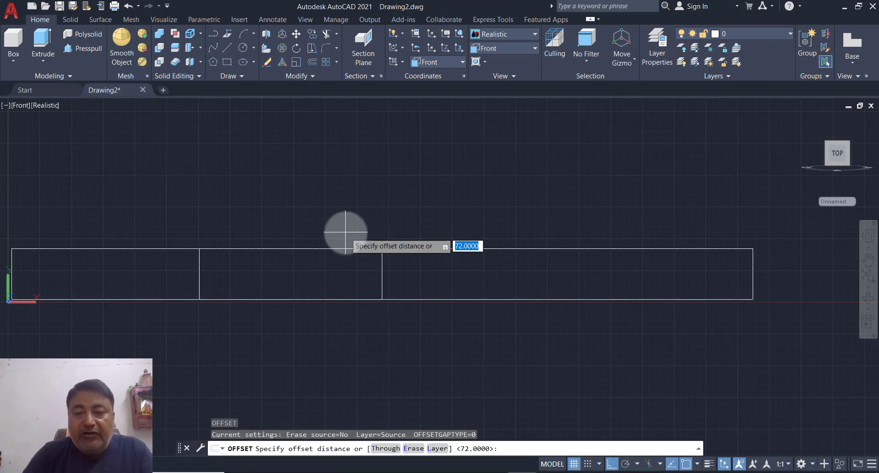
key(Return)
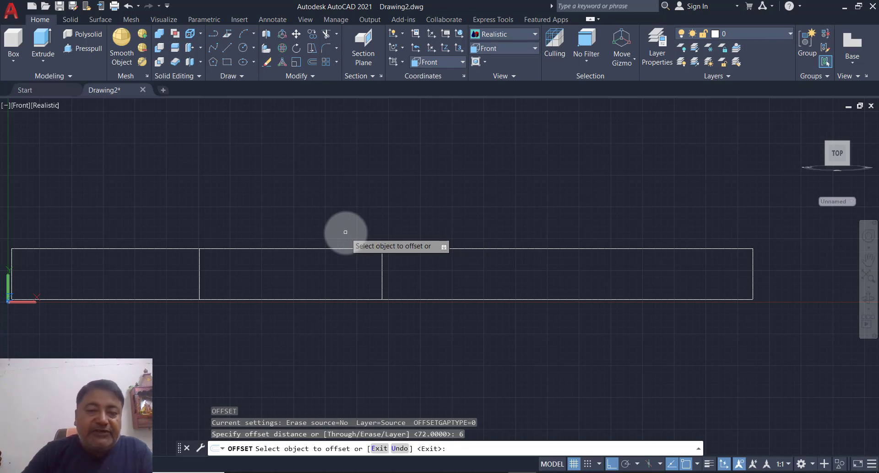
click(341, 298)
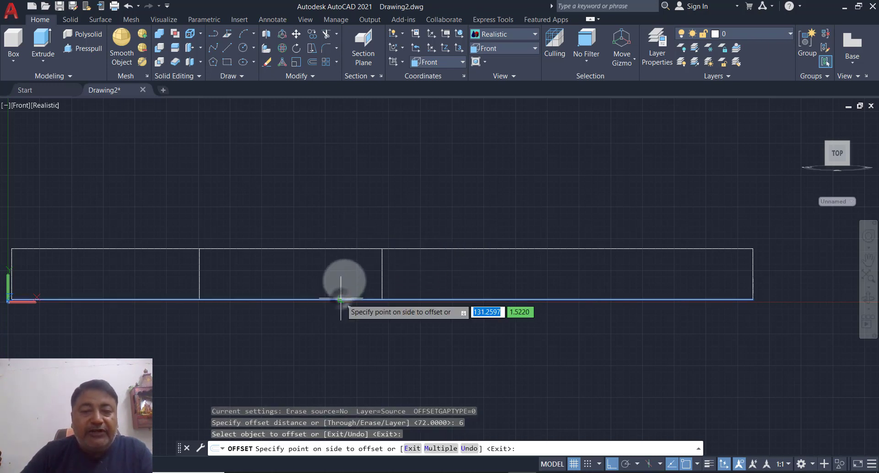
click(353, 201)
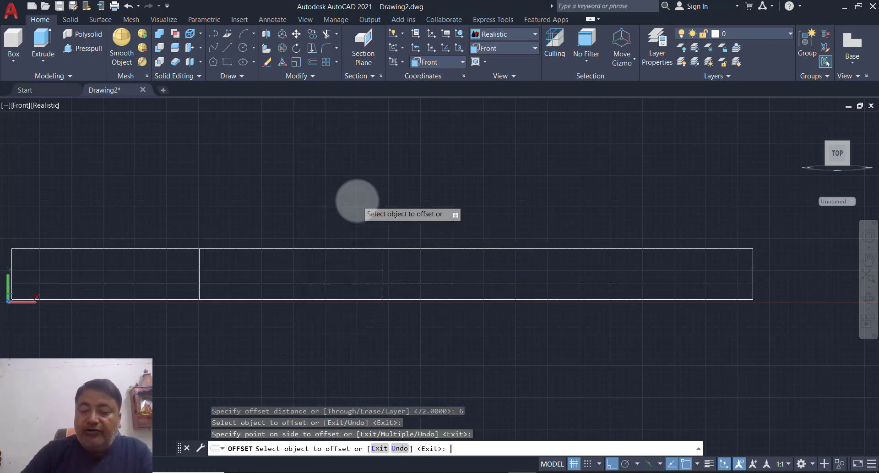
key(Return)
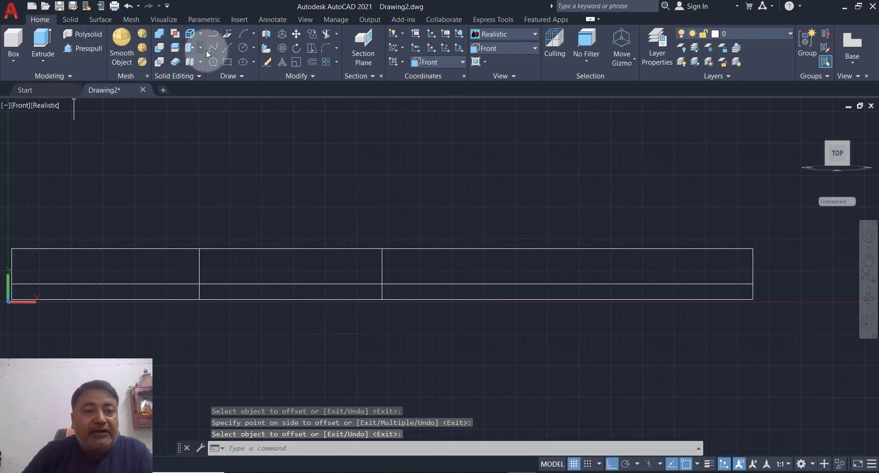
Step: With Ortho off, draw a line about 46 units long at 45° from where the left offset line meets the bottom edge
click(227, 47)
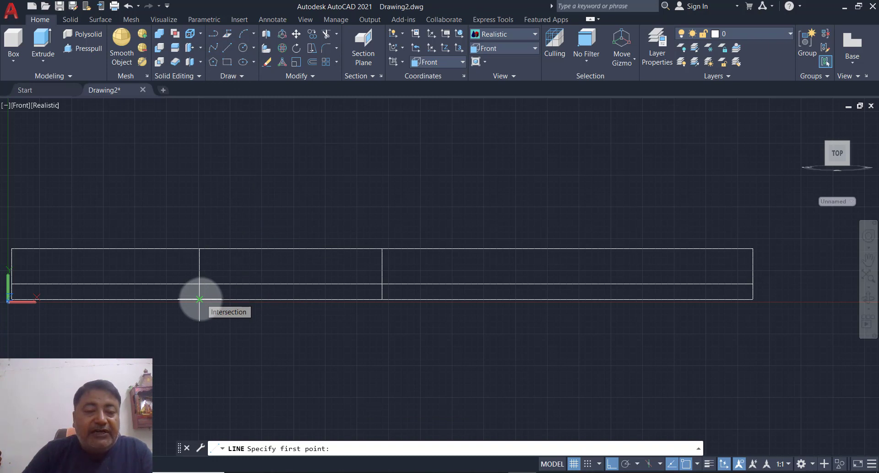
click(199, 299)
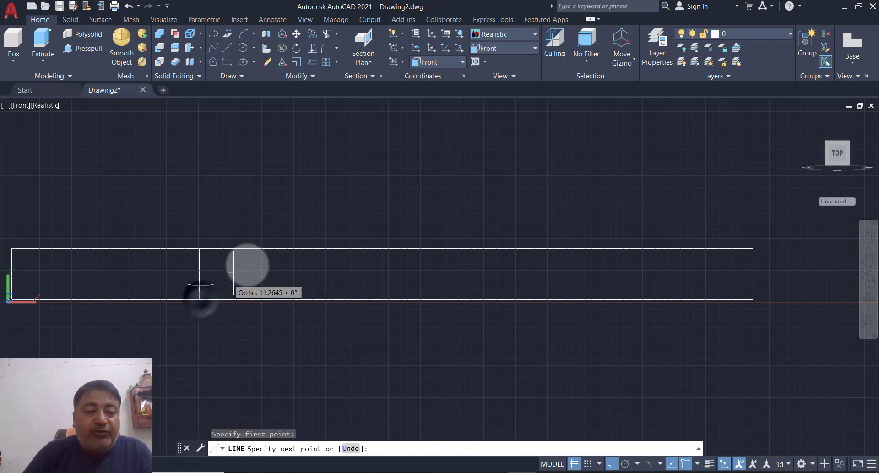
click(613, 465)
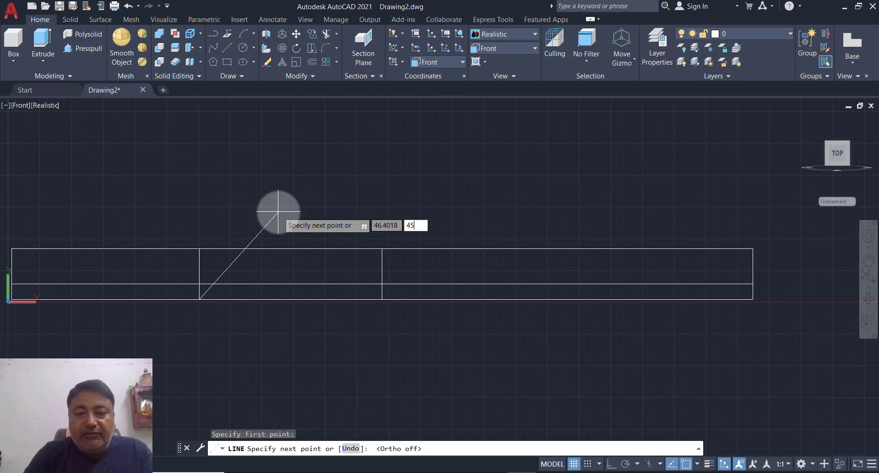
key(Return)
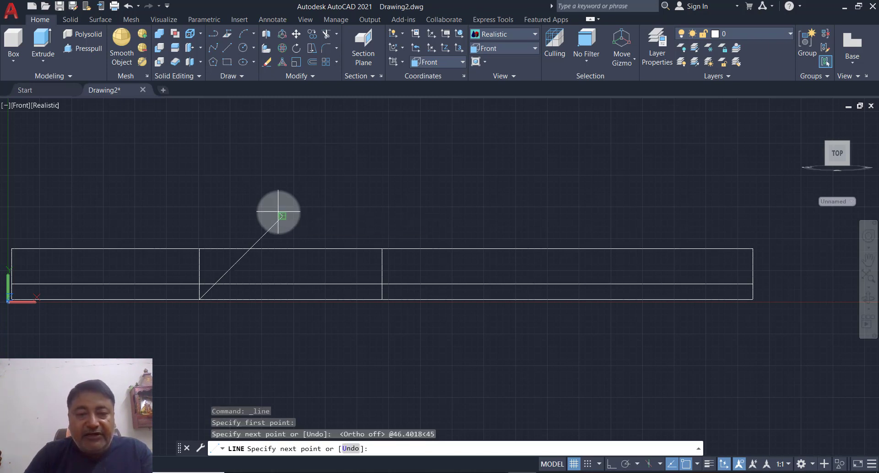
key(Return)
Step: Trim the 45° line above the horizontal line 6 units over the bottom edge
text(T)
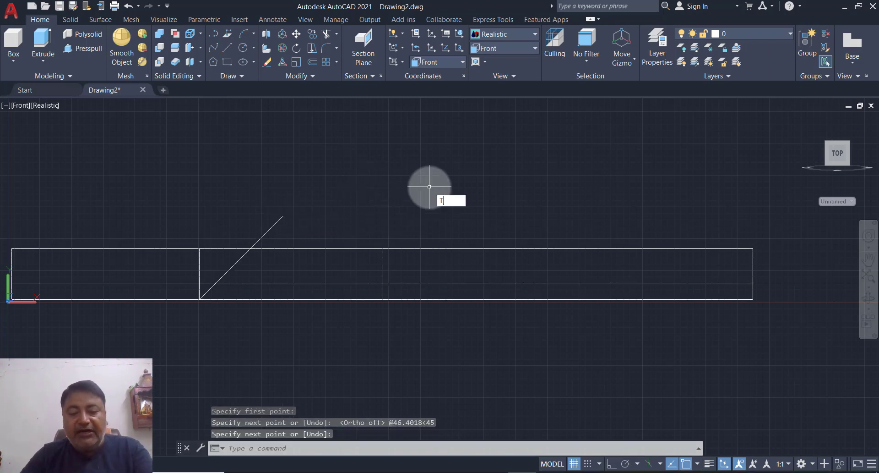
text(R)
key(Return)
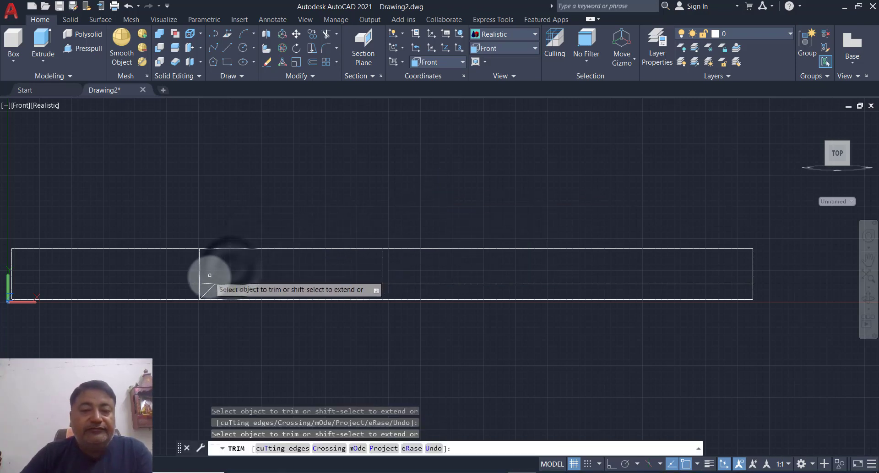
key(Escape)
key(Escape)
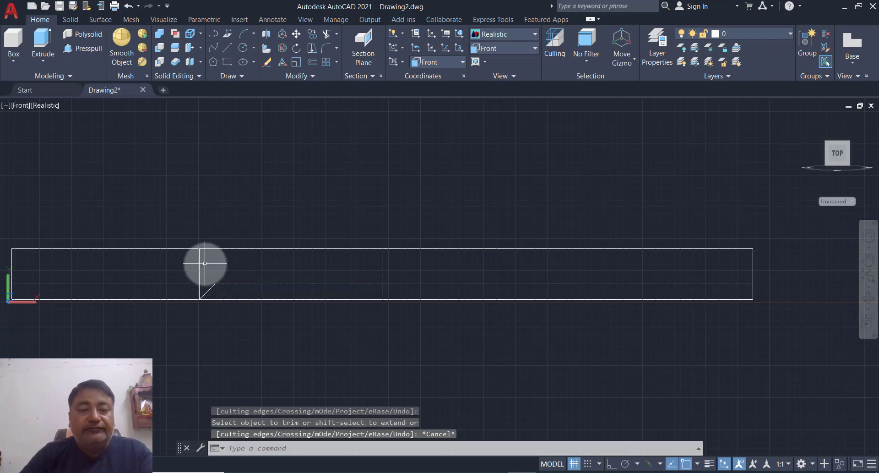
Step: Erase the vertical and horizontal offset construction lines, keeping the short 45° line
click(215, 268)
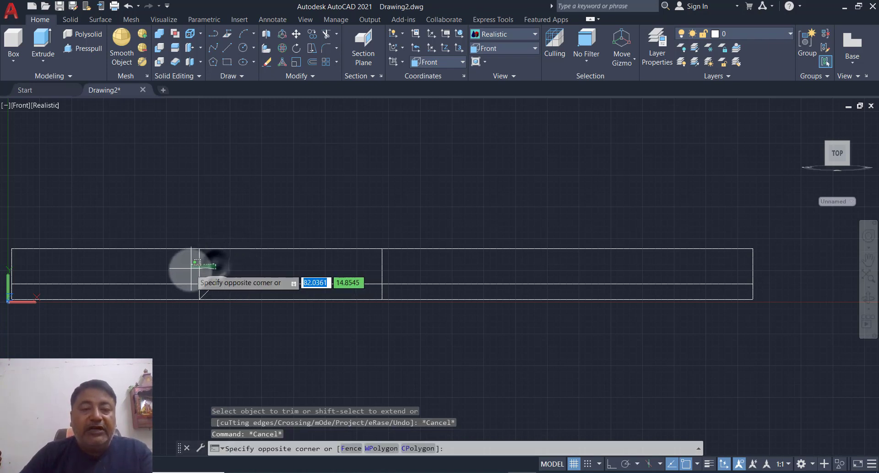
click(185, 270)
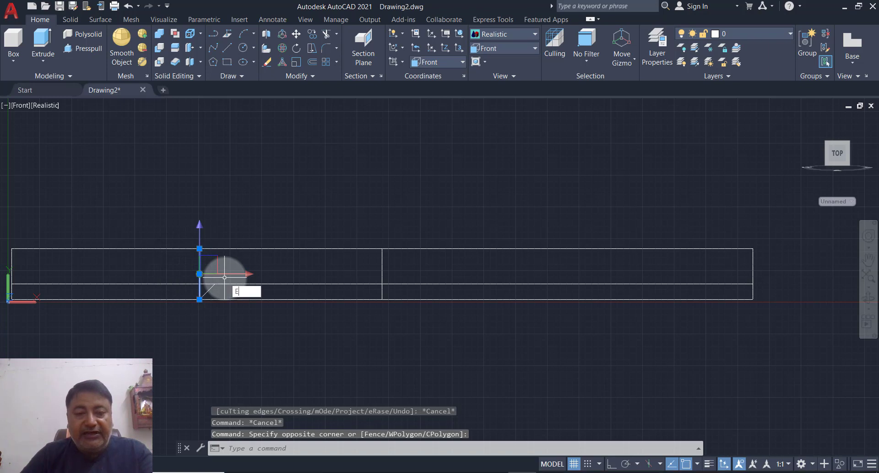
key(Return)
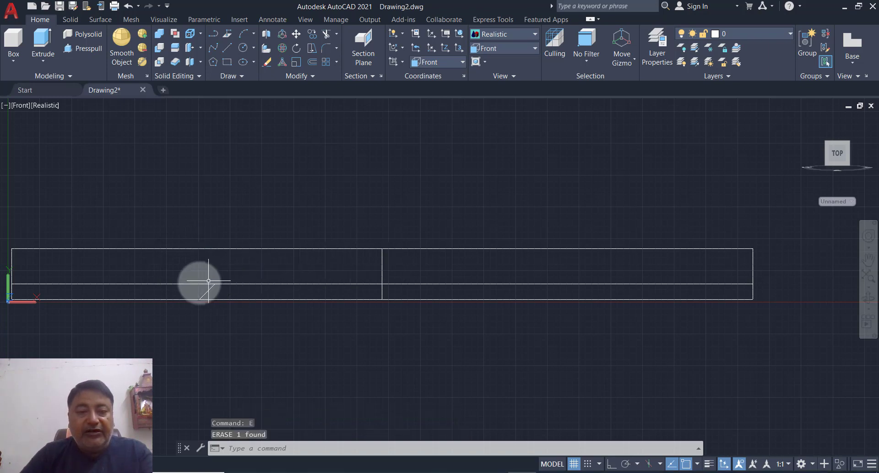
click(194, 283)
text(E)
key(Return)
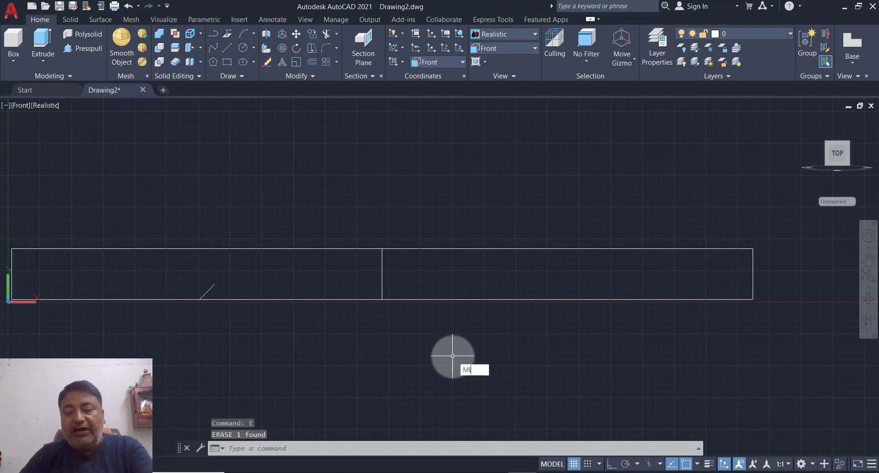
Step: Mirror the short 45° line about the vertical centre line, keeping the original
key(Return)
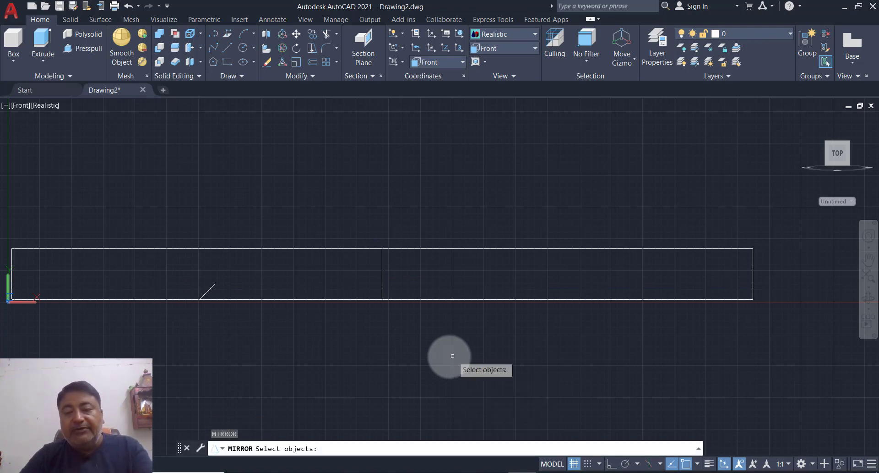
click(205, 294)
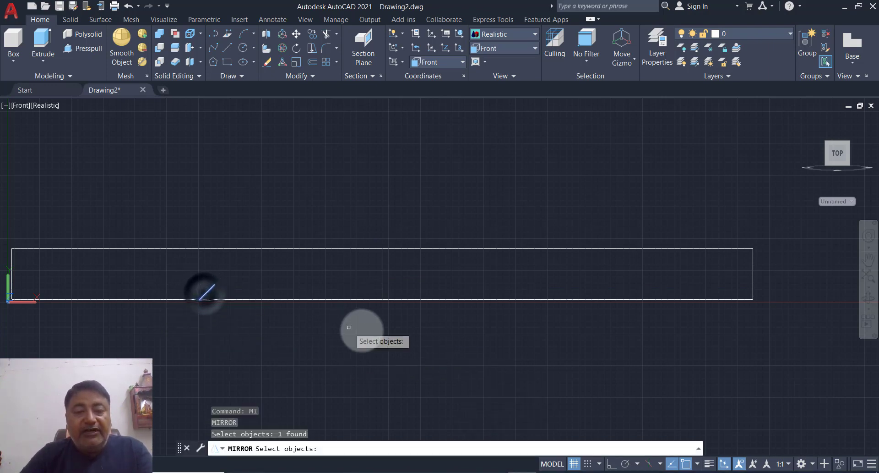
key(Return)
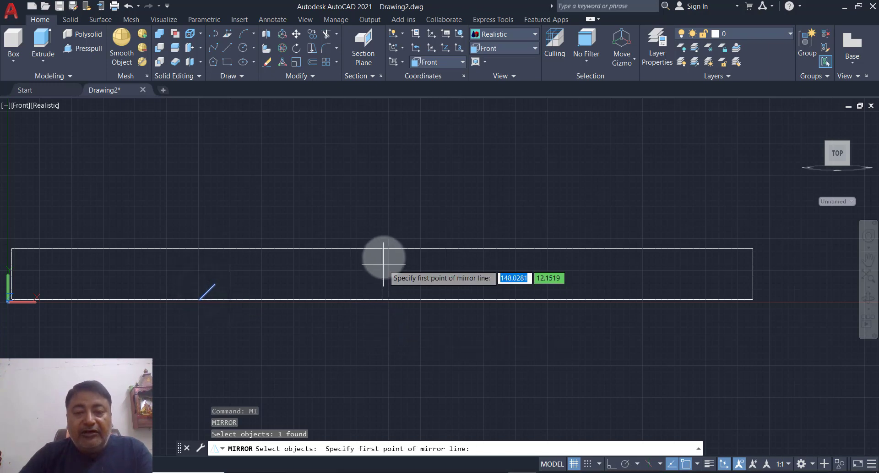
click(382, 248)
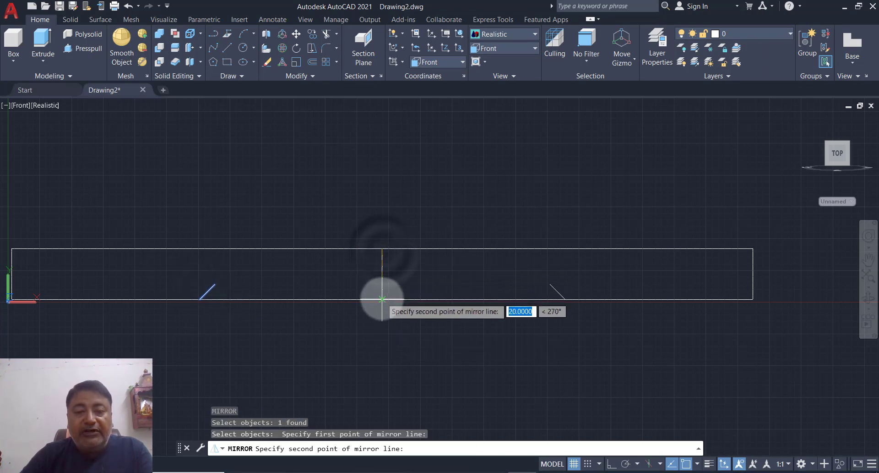
click(383, 299)
key(Return)
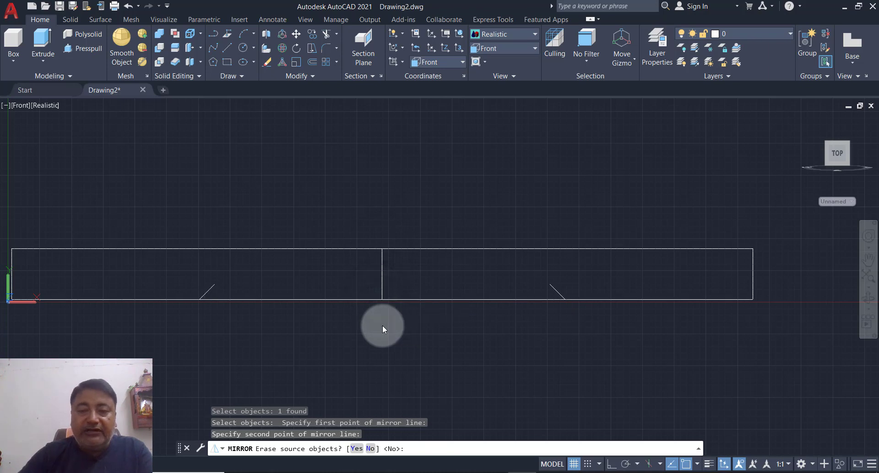
Step: Draw a horizontal line joining the upper ends of the two short 45° lines to close the recess
click(227, 48)
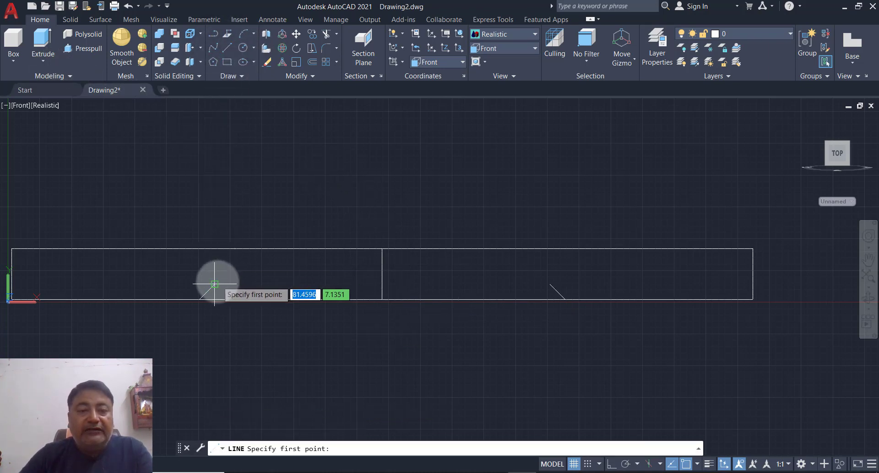
click(216, 281)
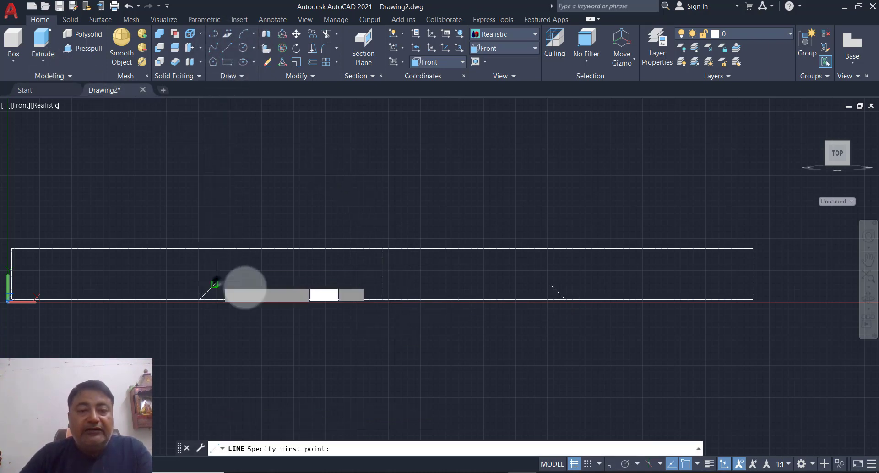
click(550, 284)
key(Return)
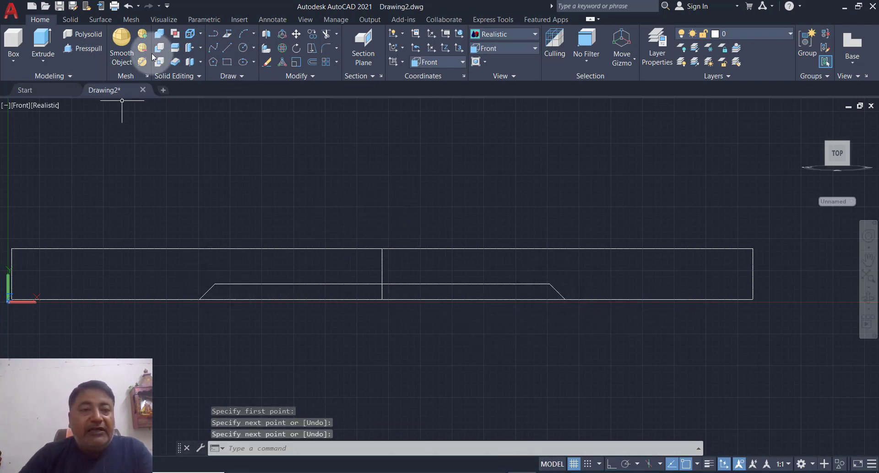
Step: With Ortho on, draw a 6-unit vertical line upward from the midpoint of the profile's top edge
click(227, 46)
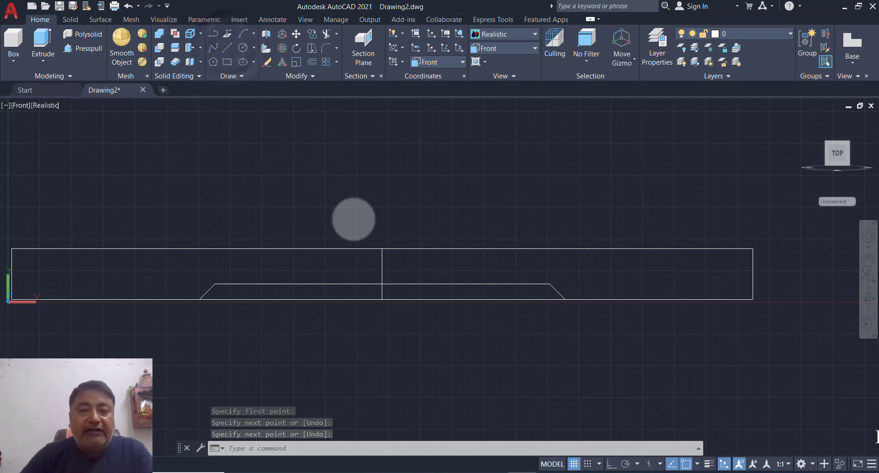
click(383, 249)
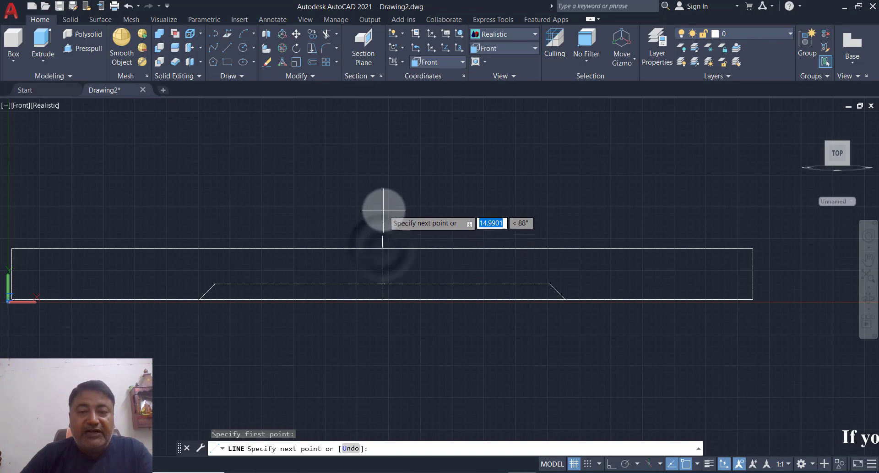
click(610, 465)
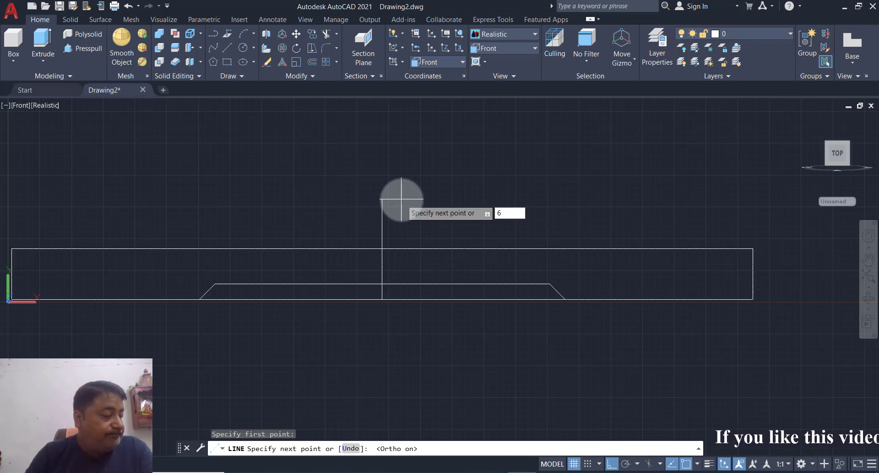
key(Return)
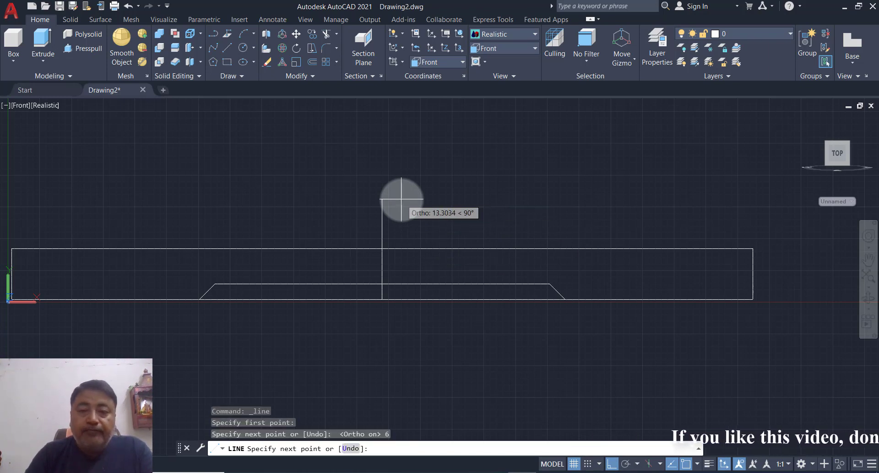
key(Return)
Step: Offset the 6-unit vertical line by 66 to both sides
text(o)
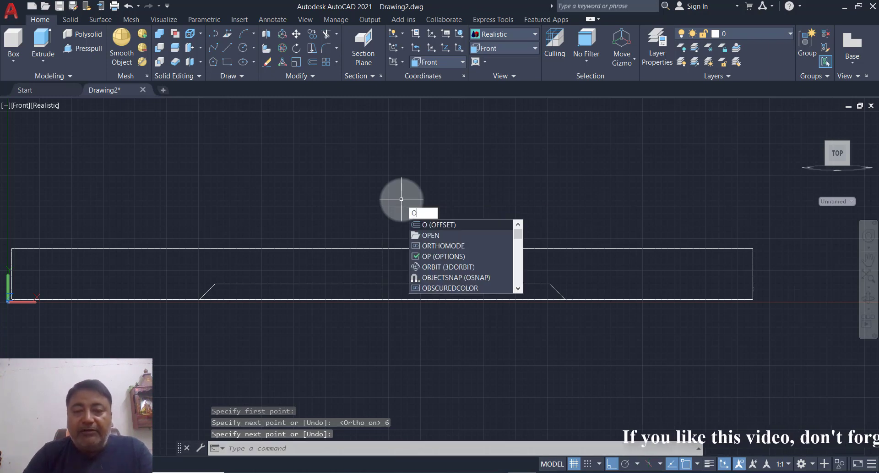
key(Return)
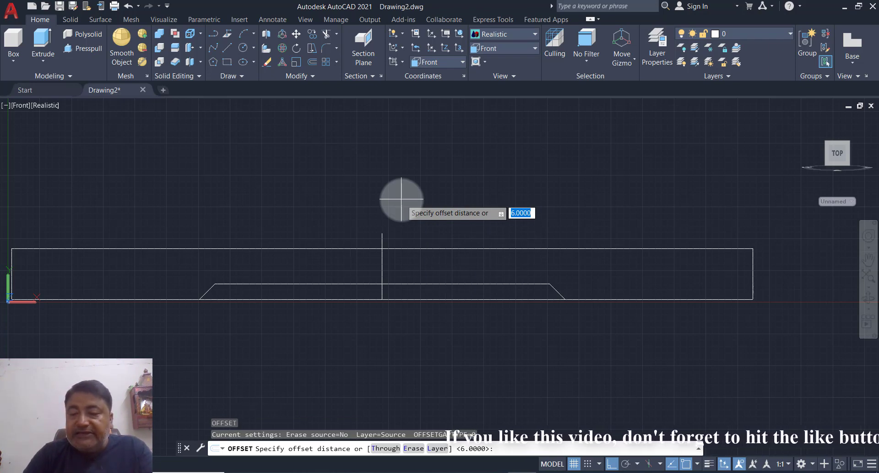
key(Return)
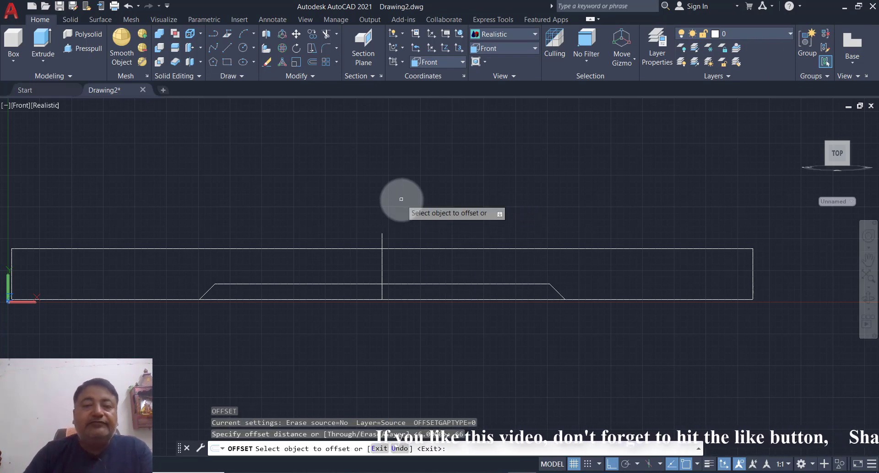
click(382, 238)
click(275, 235)
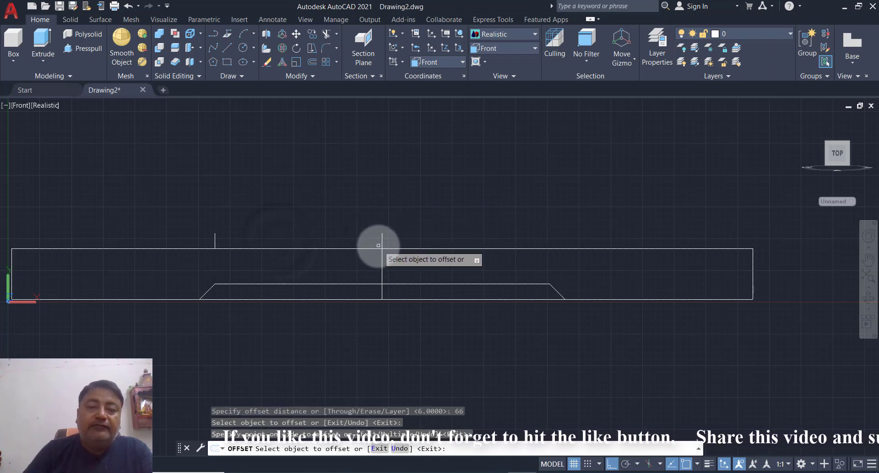
click(383, 241)
click(467, 225)
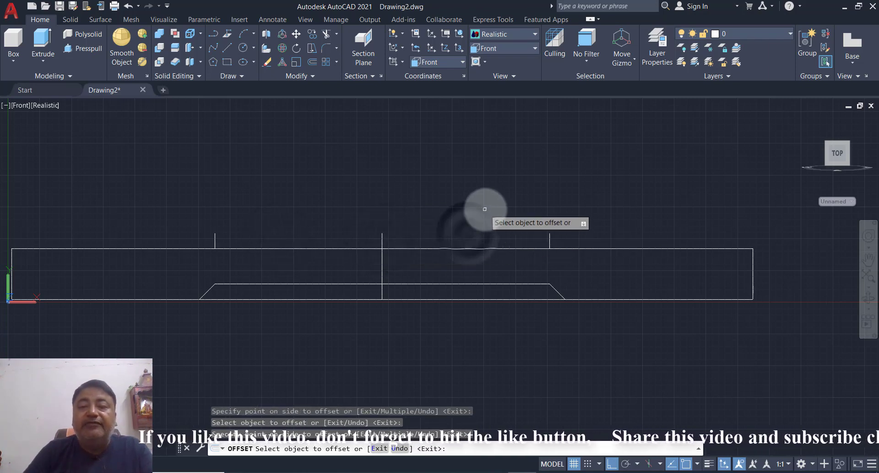
Step: Draw a horizontal line joining the upper ends of the two offset vertical lines
click(230, 49)
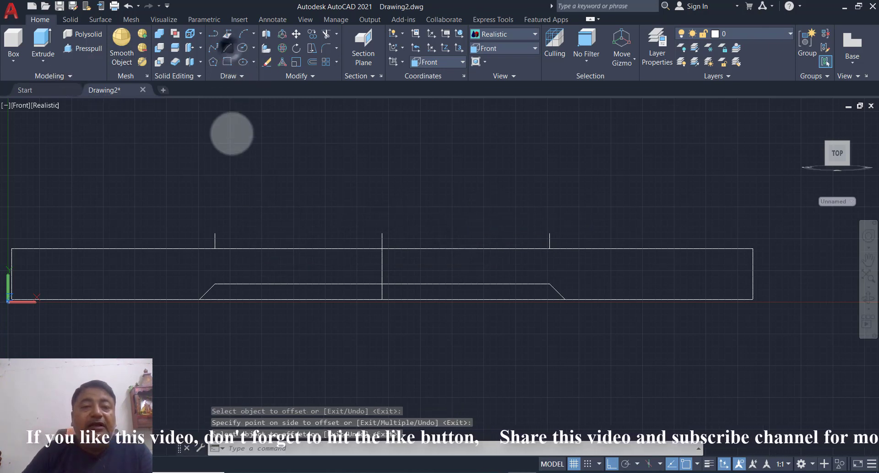
click(215, 231)
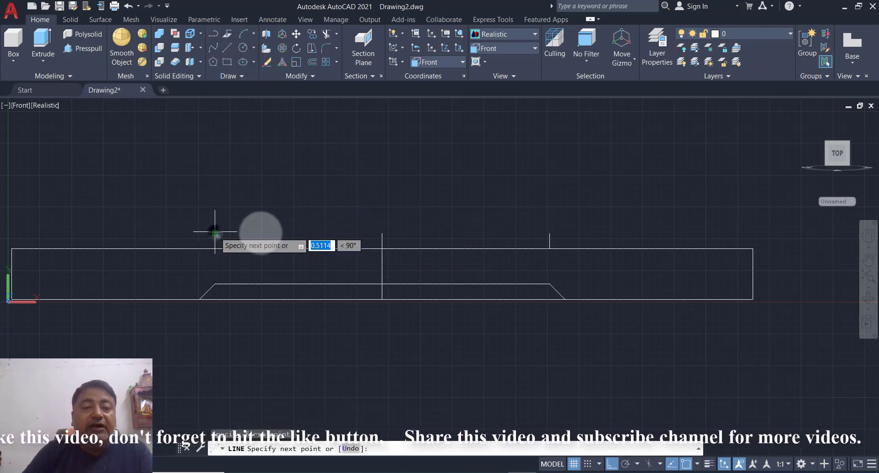
click(551, 234)
key(Return)
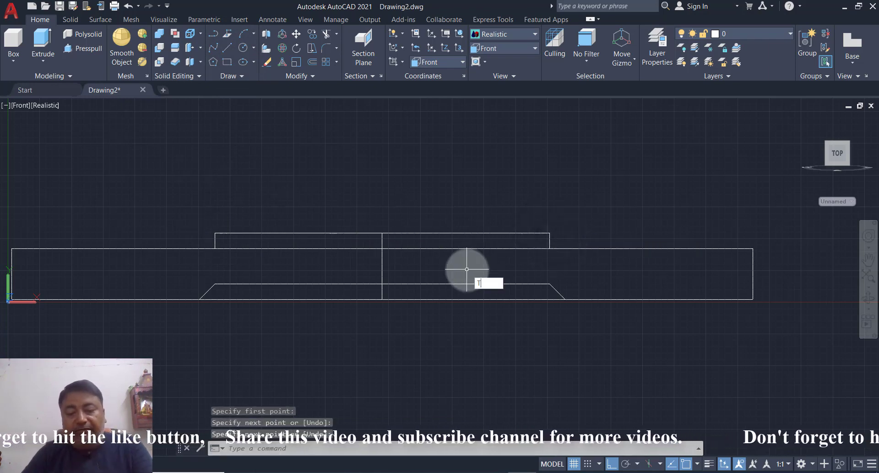
Step: Trim the short centre line inside the raised step, the top edge beneath the step and the bottom edge across the recess
text(tr)
key(Return)
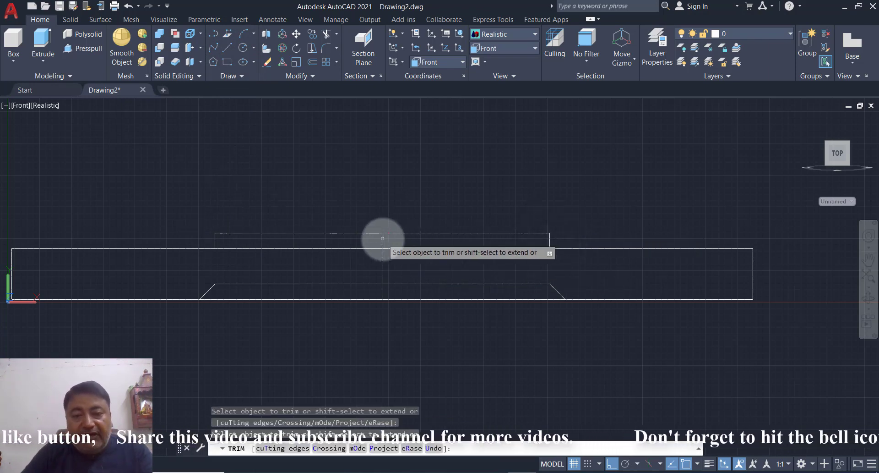
click(383, 240)
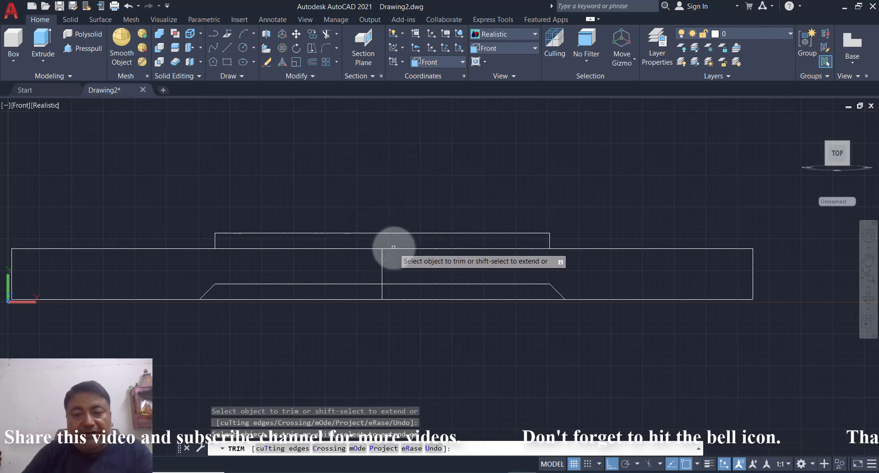
click(353, 249)
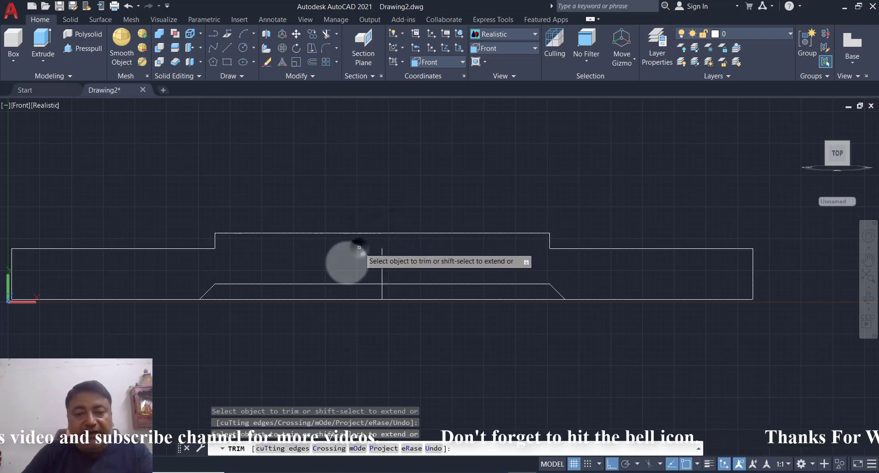
click(331, 299)
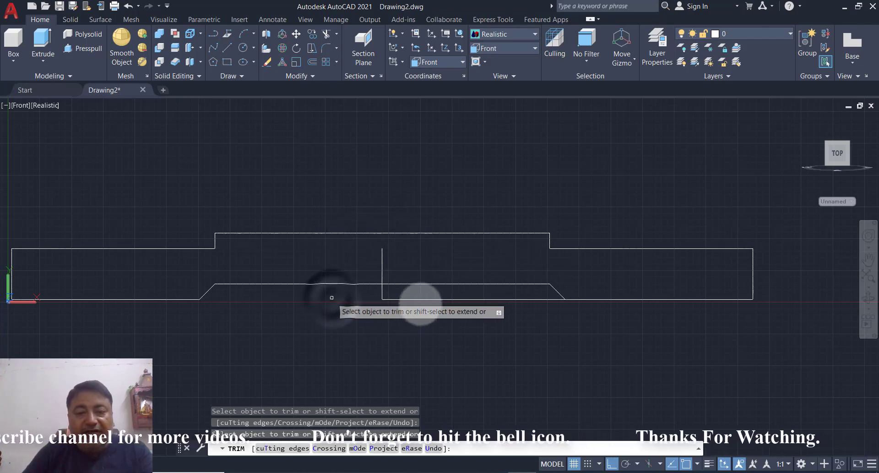
click(420, 301)
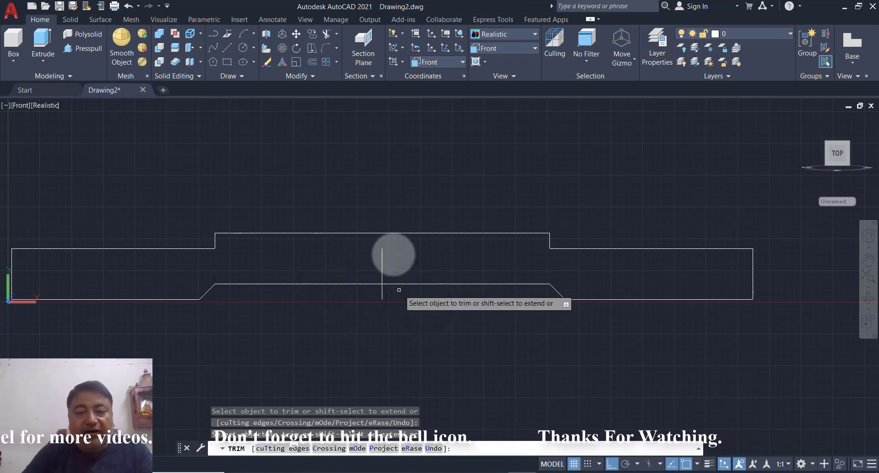
key(Return)
Step: Erase the remaining vertical centre line inside the base profile
click(393, 252)
click(369, 266)
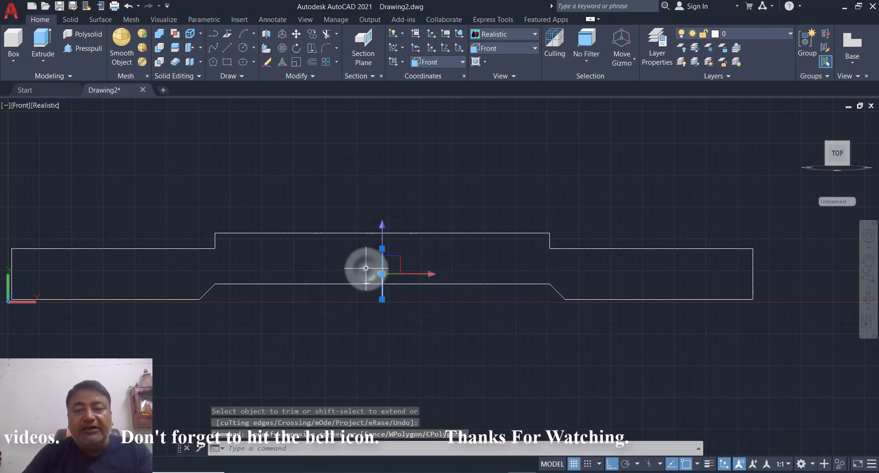
key(e)
key(Return)
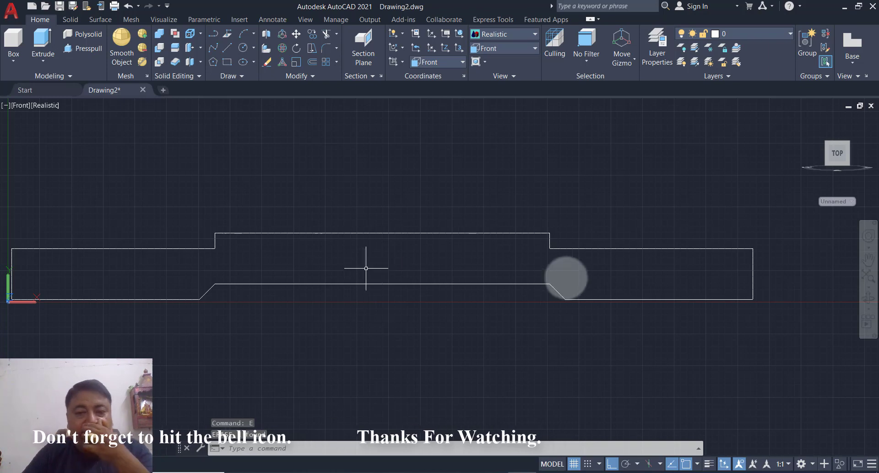
Step: Convert all lines of the closed base profile into a region
scroll(567, 277, down, 2)
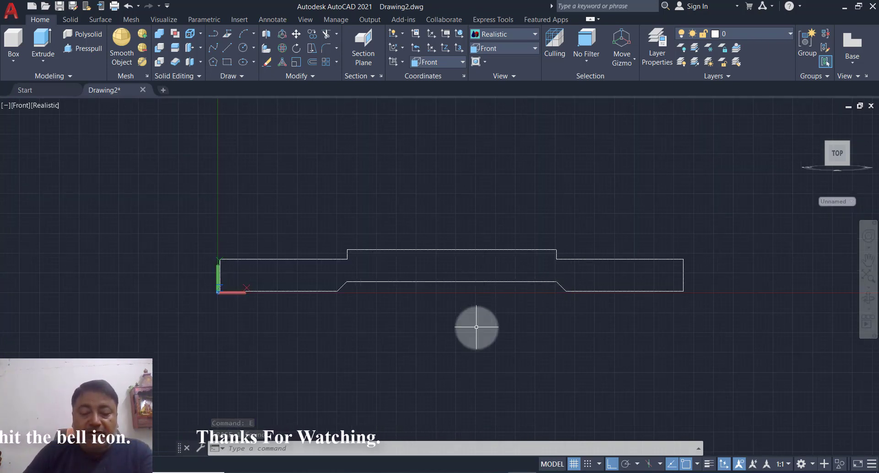
text(REG)
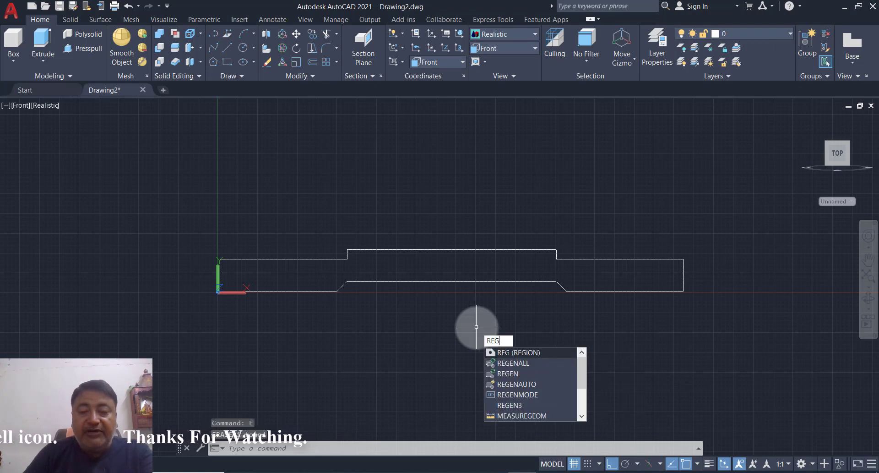
key(Return)
click(709, 217)
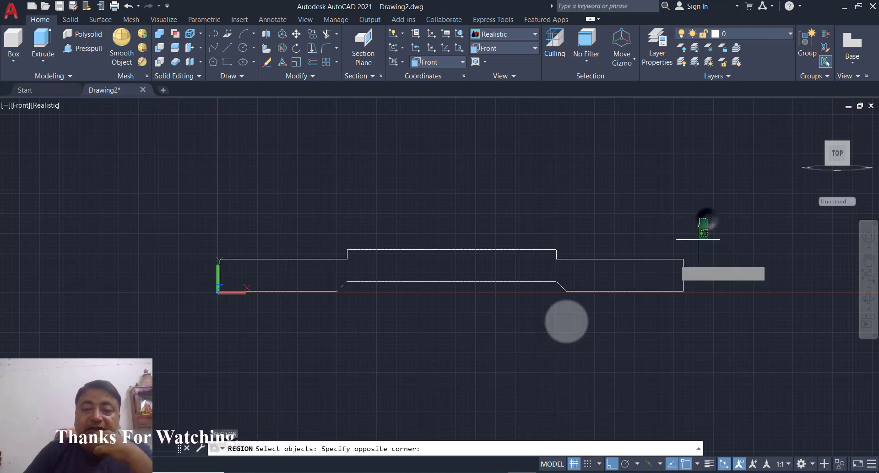
click(201, 344)
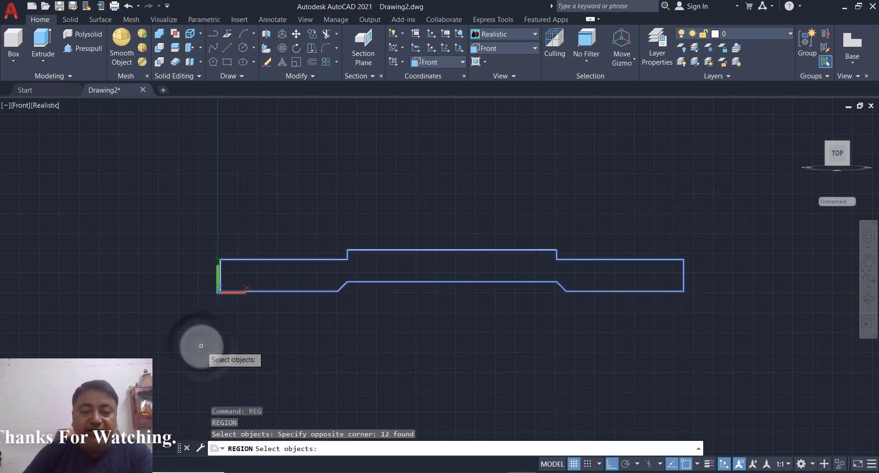
key(Return)
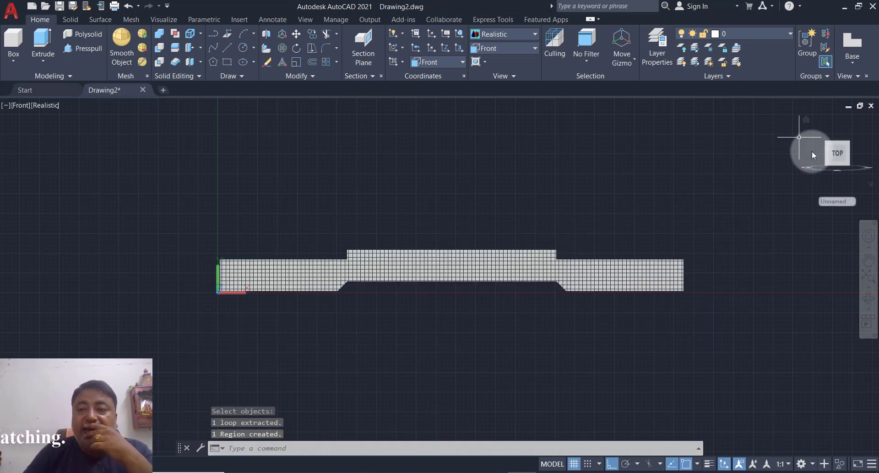
Step: Switch to the home 3D view and set the coordinate system to WCS
click(806, 120)
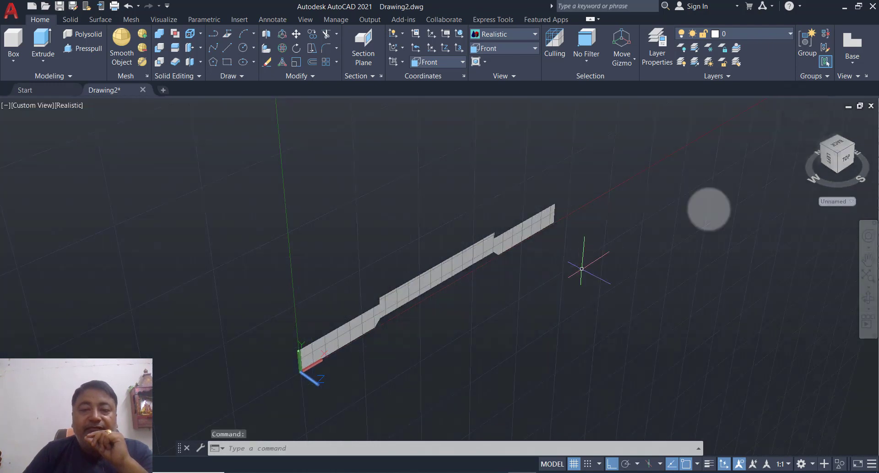
click(848, 201)
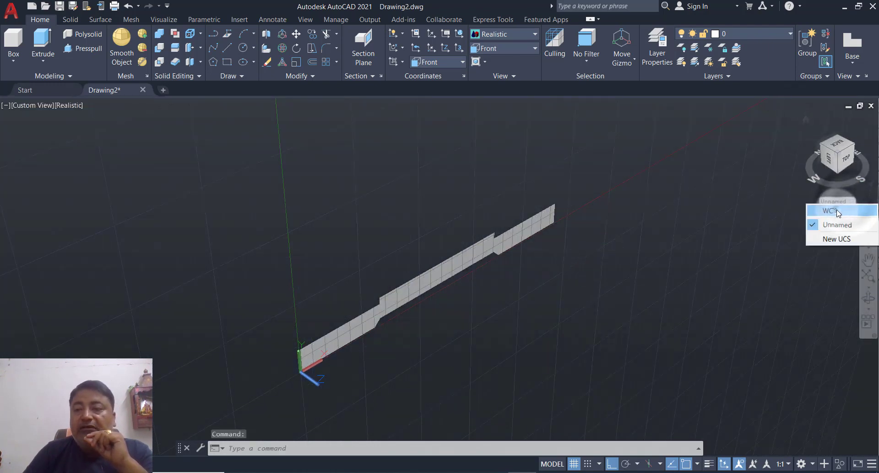
click(839, 211)
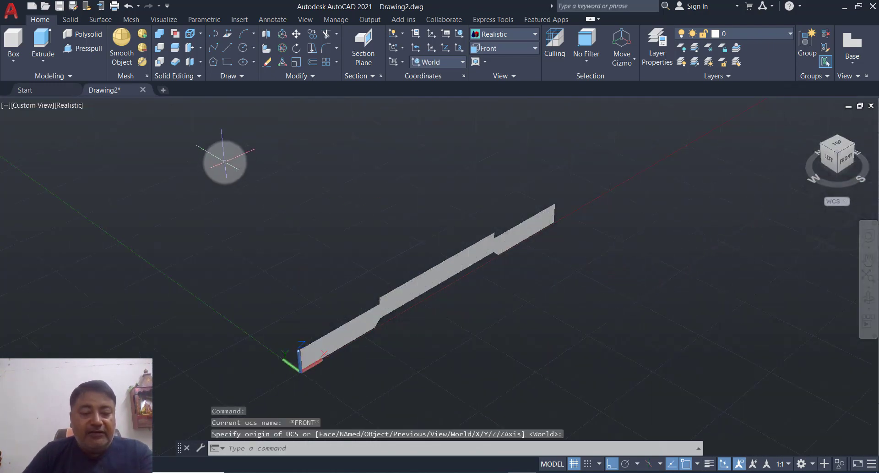
Step: Extrude the base profile region by 152 into a solid
key(Return)
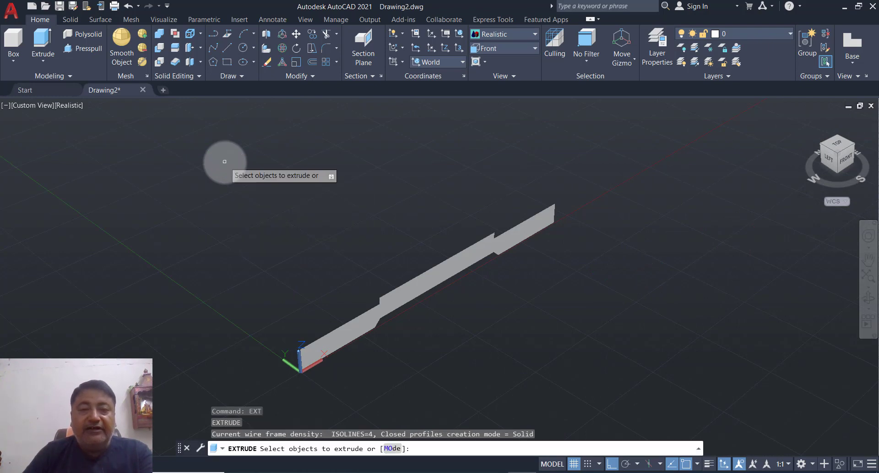
click(342, 325)
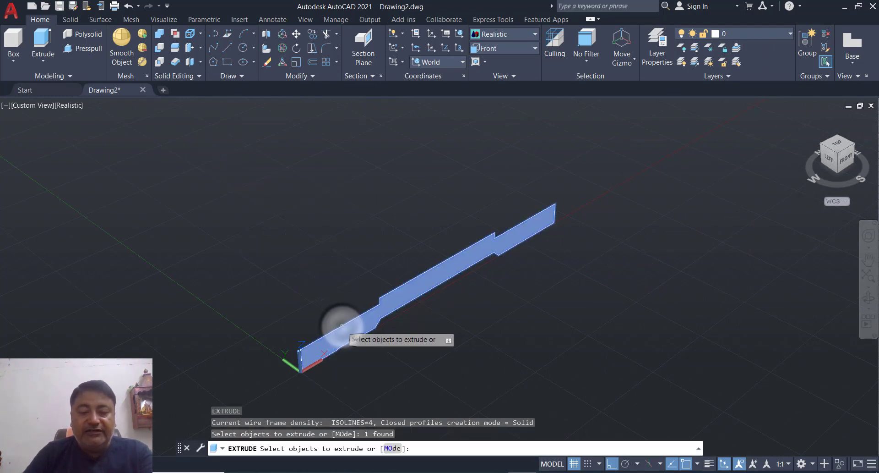
key(Return)
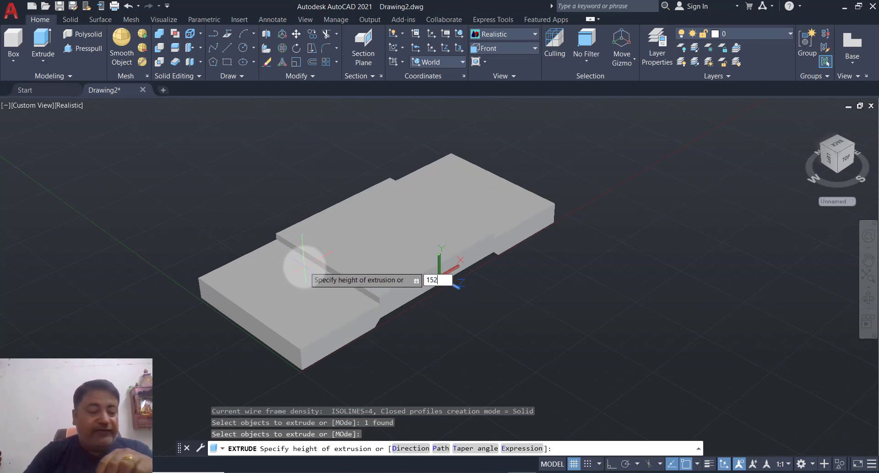
key(Return)
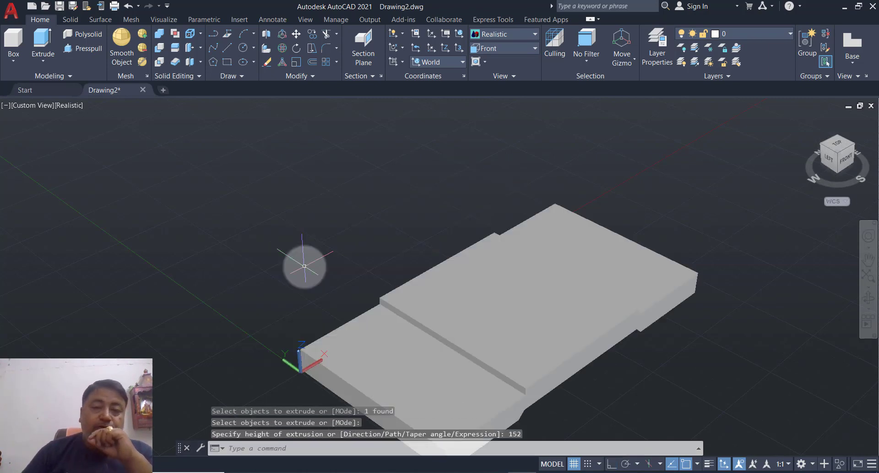
mouse_move(471, 363)
shift+middle_down()
mouse_move(385, 333)
mouse_move(422, 330)
mouse_move(381, 330)
mouse_move(399, 338)
shift+middle_up()
scroll(287, 340, up, 3)
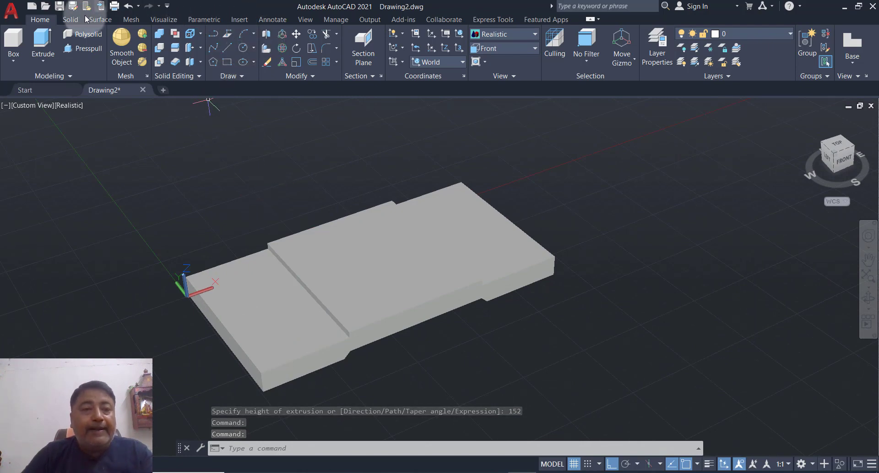
Step: Start an edge fillet with radius 26 and select the two vertical corner edges on the base's front side
click(71, 20)
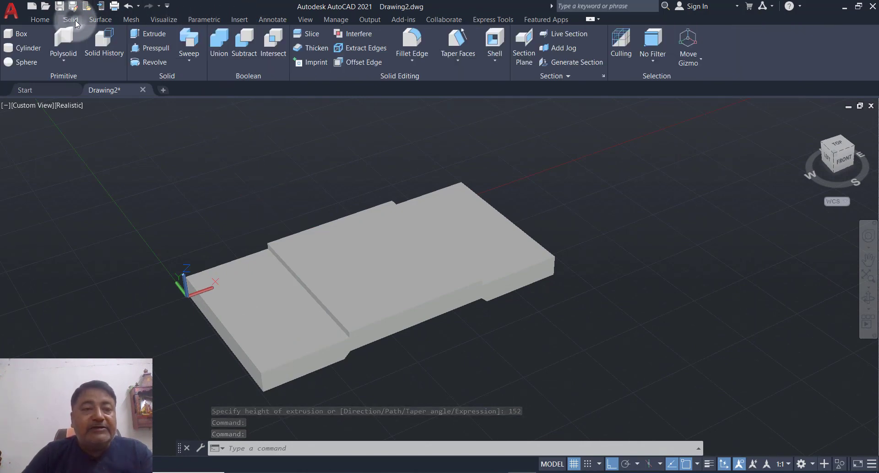
click(427, 58)
click(432, 79)
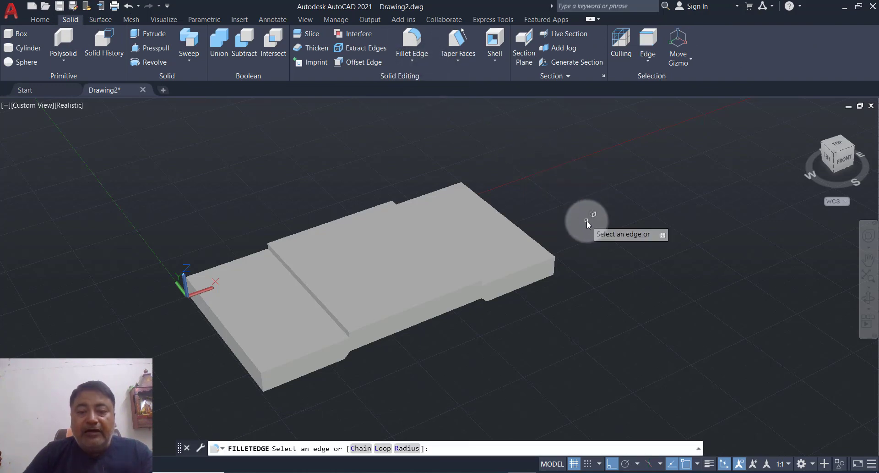
text(R)
key(Return)
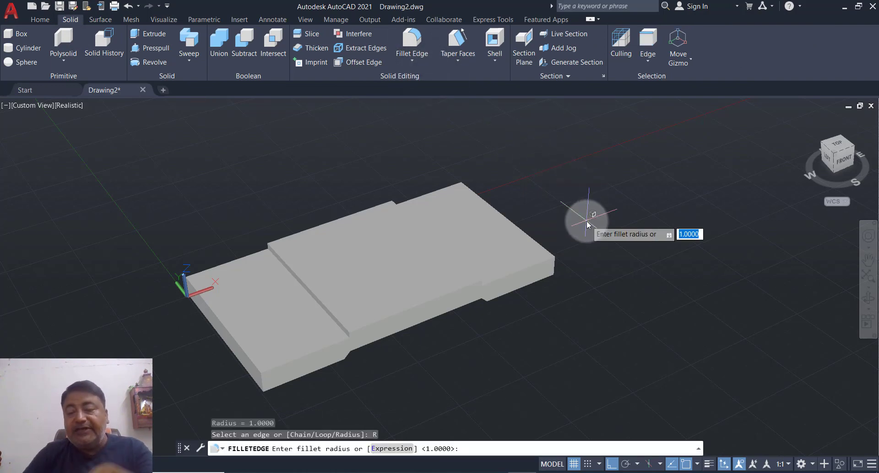
text(26)
key(Return)
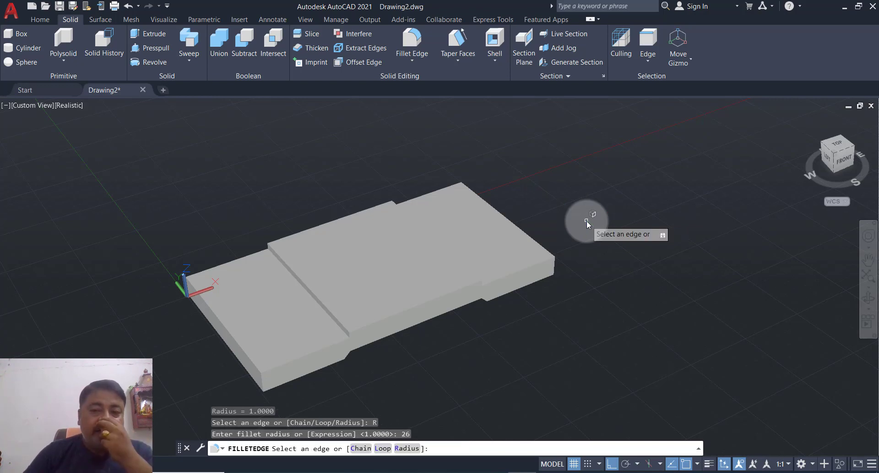
click(554, 264)
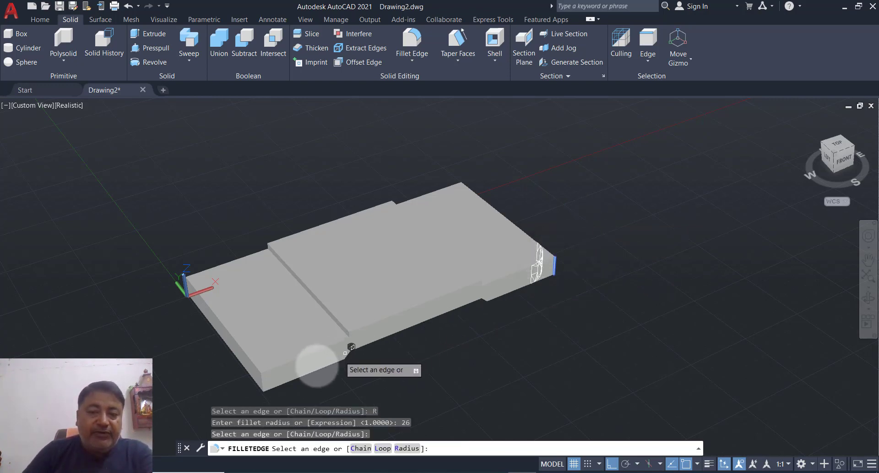
click(264, 378)
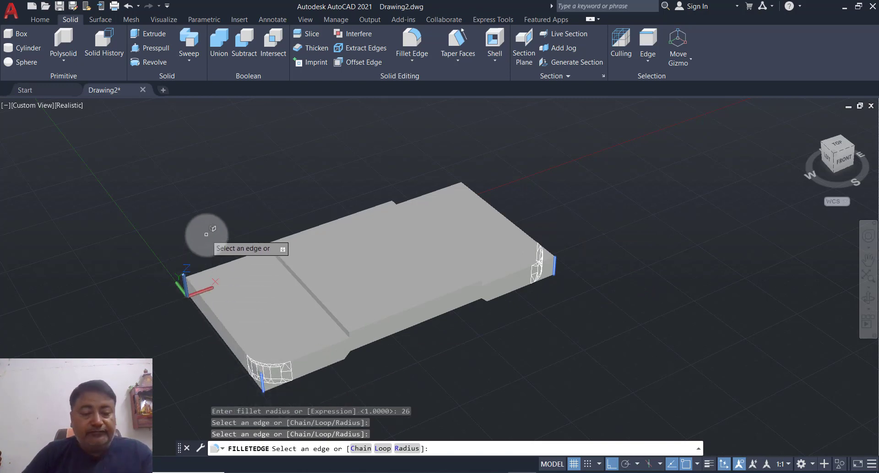
Step: Add the two vertical corner edges on the base's back side to the fillet selection and apply the fillet
shift+middle_drag(196, 238, 415, 213)
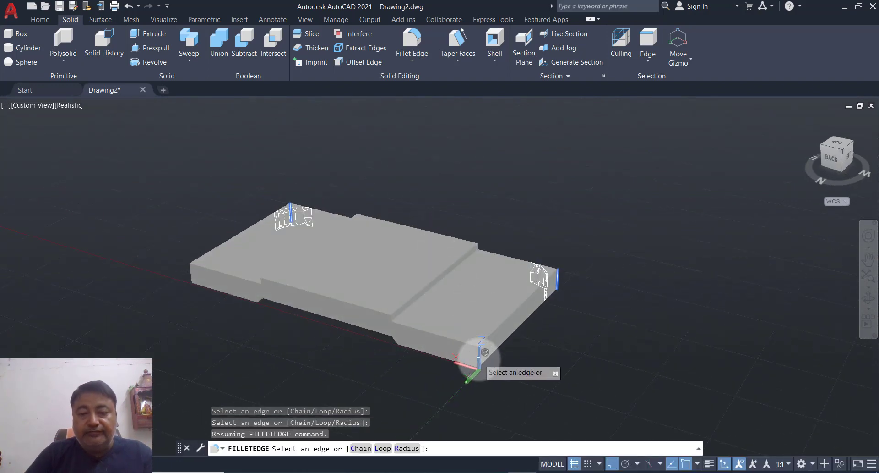
scroll(478, 358, up, 5)
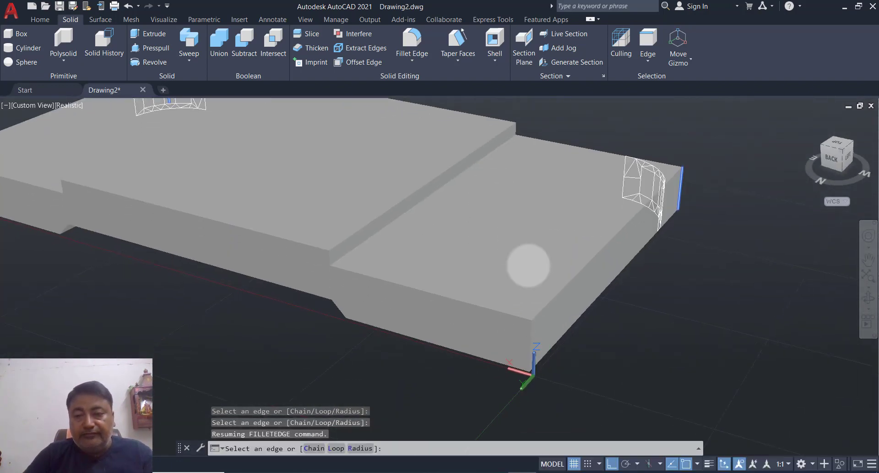
click(532, 340)
scroll(426, 347, down, 5)
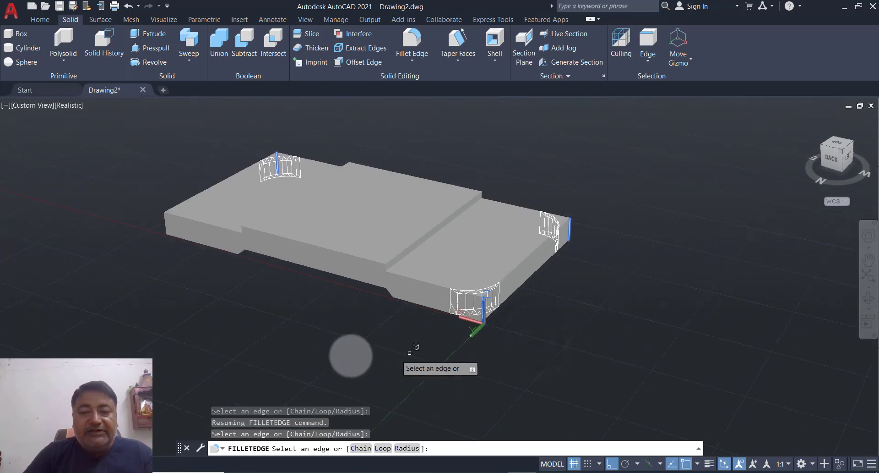
shift+middle_drag(352, 352, 442, 339)
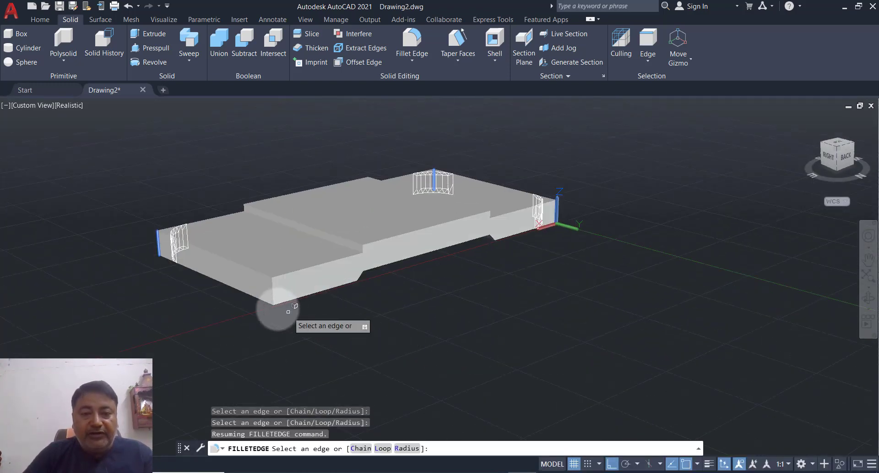
click(274, 292)
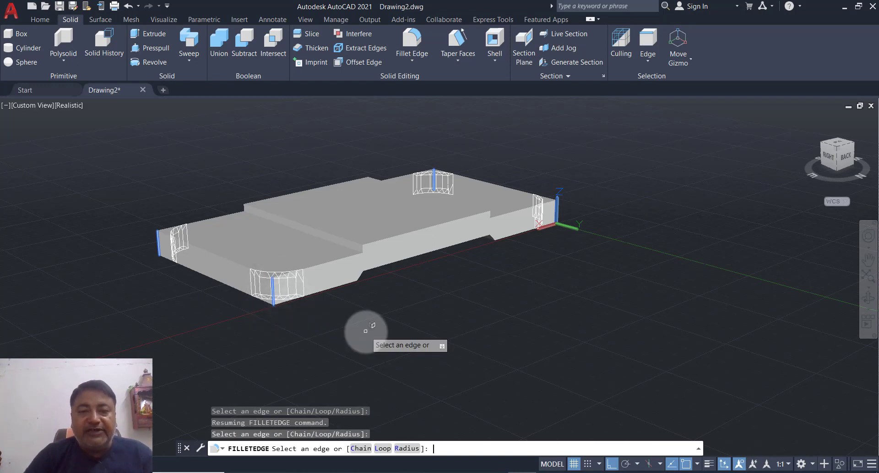
key(Return)
key(Return)
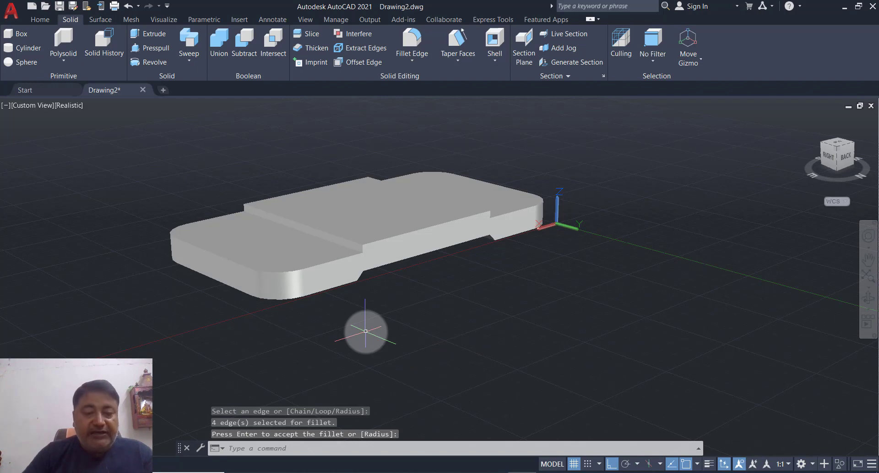
shift+middle_drag(365, 330, 534, 320)
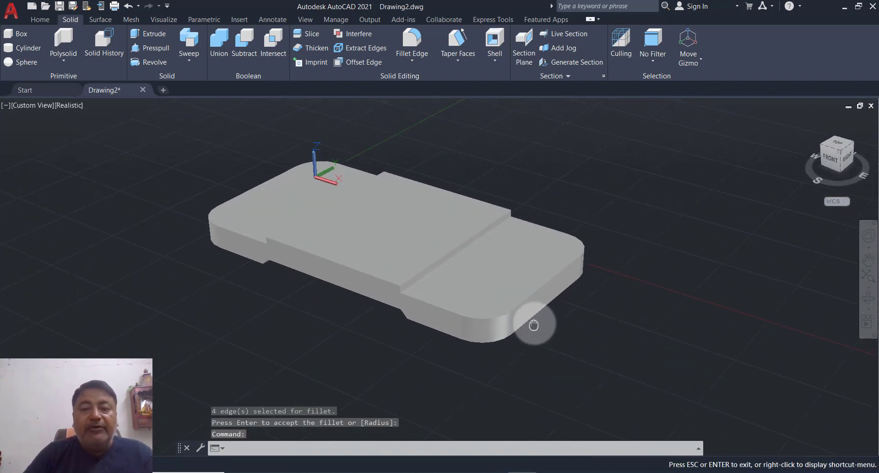
click(45, 21)
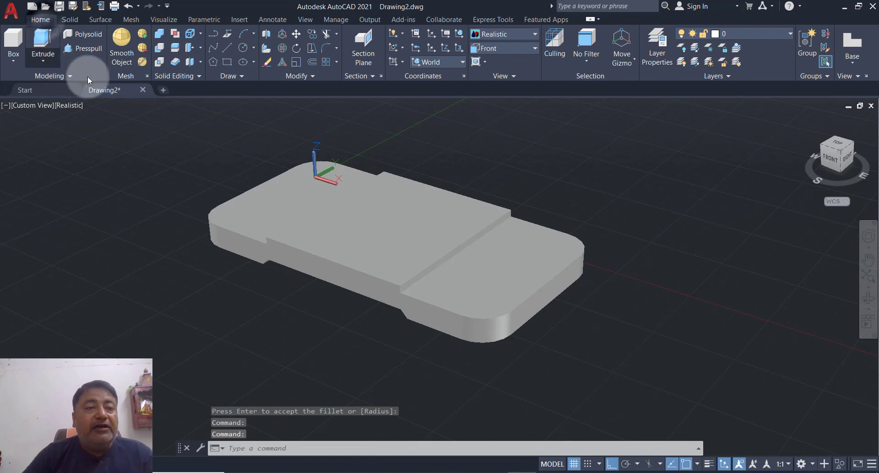
click(243, 48)
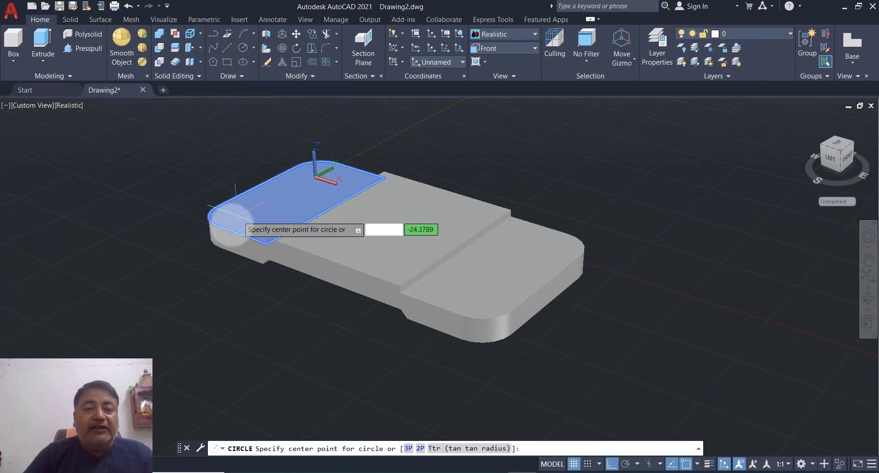
scroll(199, 219, up, 3)
middle_drag(220, 218, 403, 275)
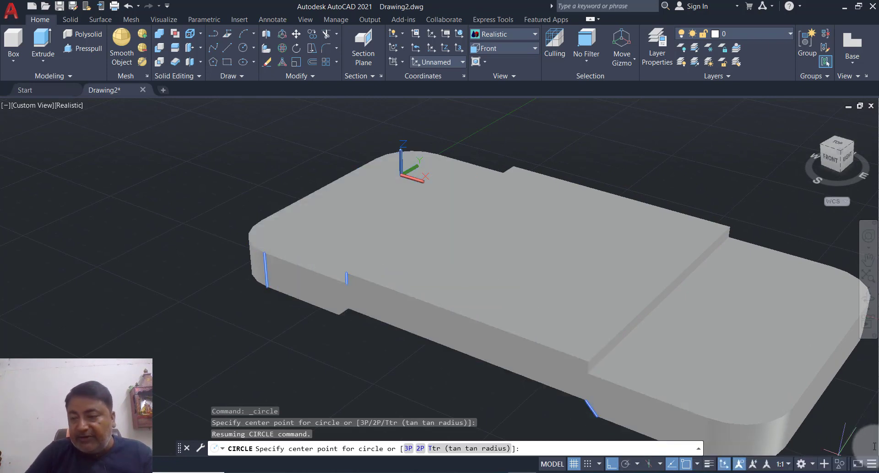
click(872, 464)
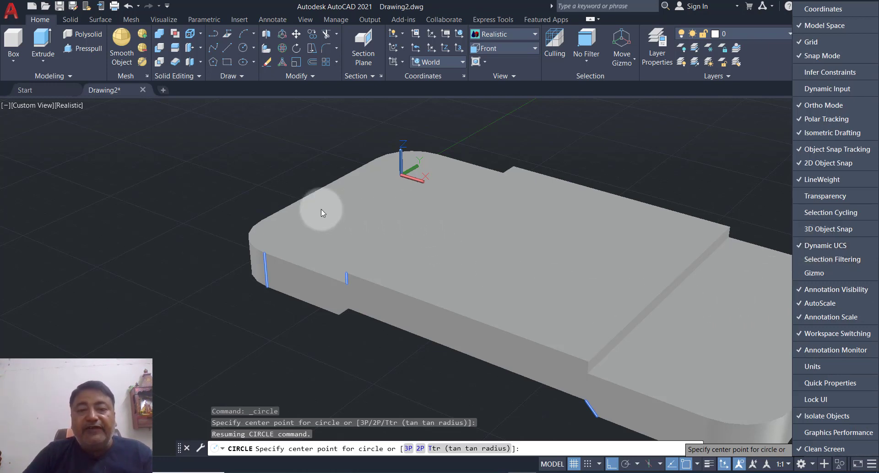
click(189, 177)
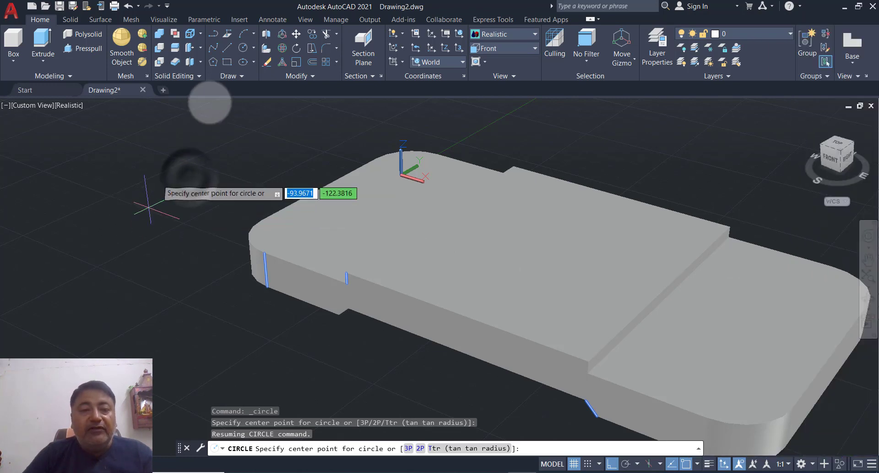
Step: Draw a circle of radius 13 on the base's top face, concentric with the rounded front corner at the origin end
click(243, 48)
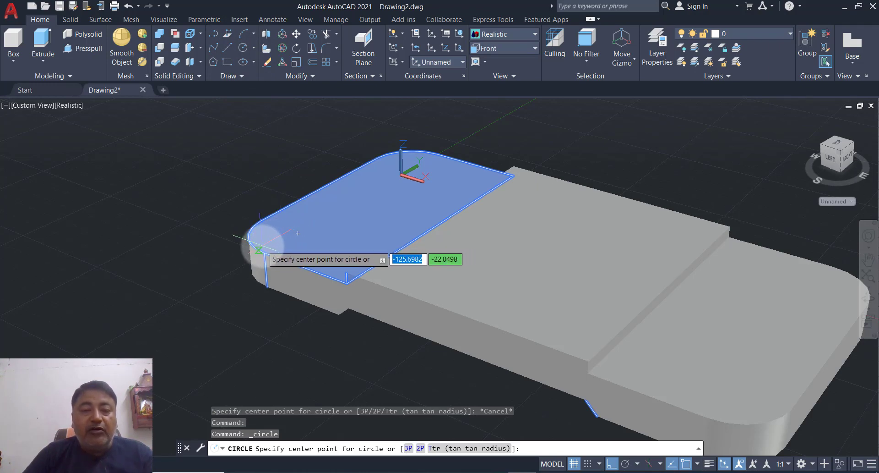
click(297, 232)
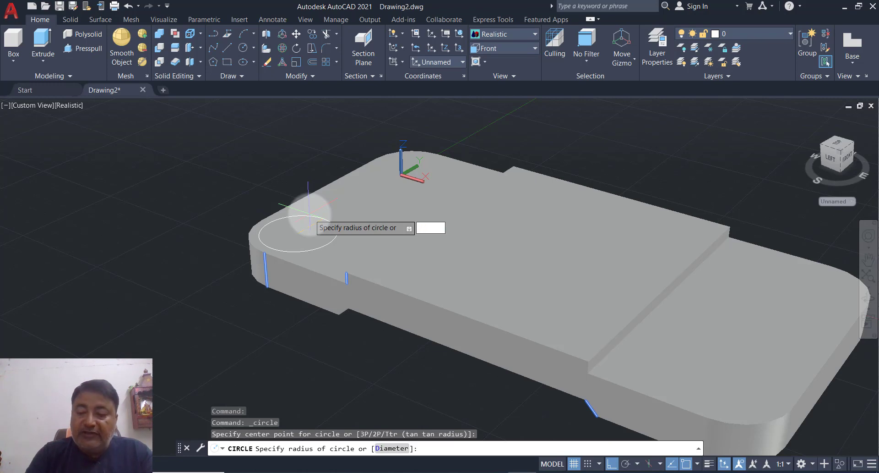
text(13)
key(Return)
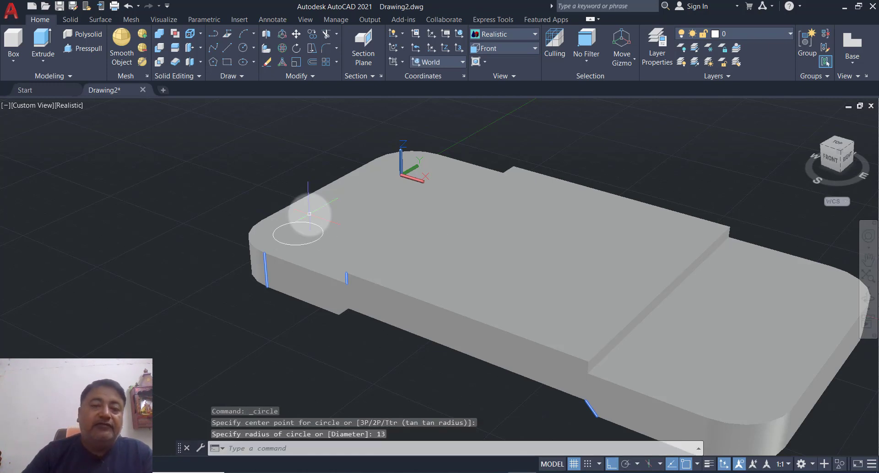
Step: Draw a circle of diameter 26 on the top face, concentric with the rounded back corner beside the origin
scroll(433, 284, down, 3)
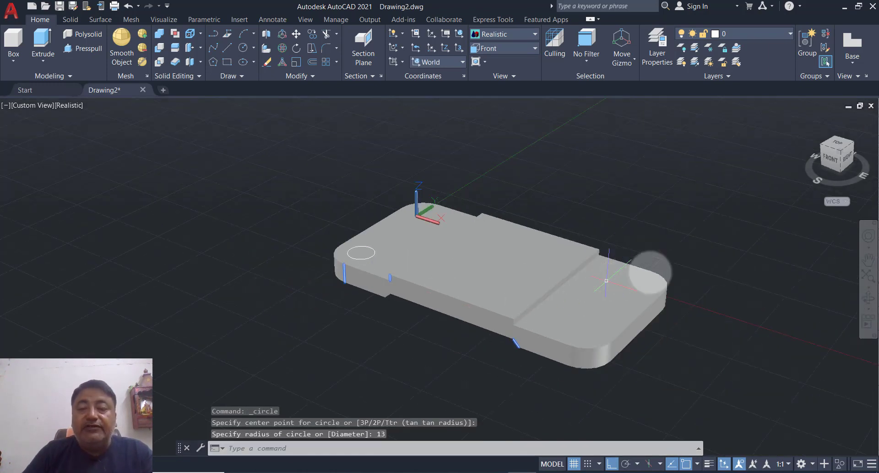
scroll(661, 267, up, 3)
middle_drag(628, 271, 530, 285)
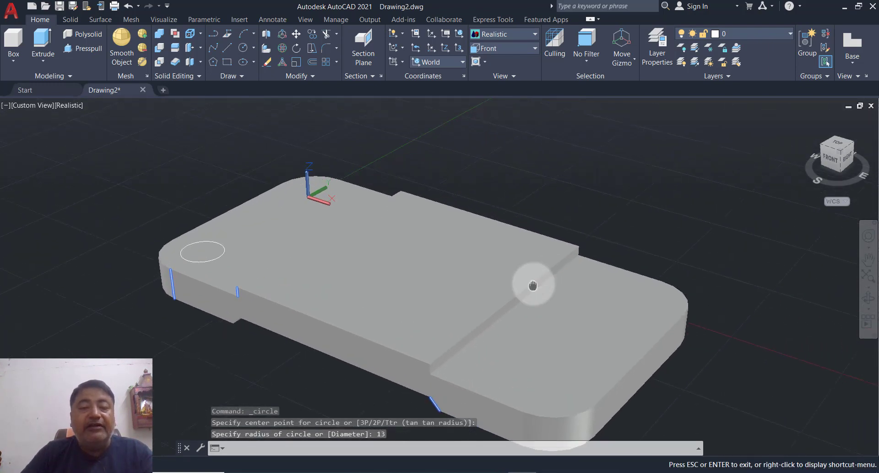
click(242, 48)
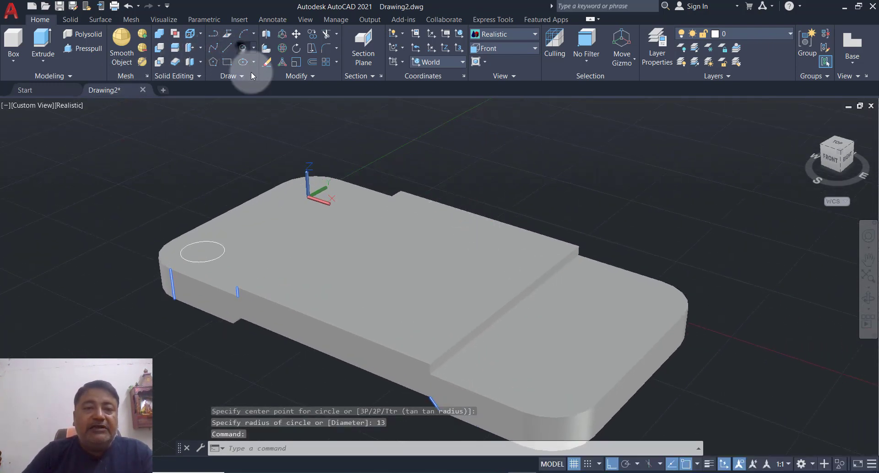
click(312, 193)
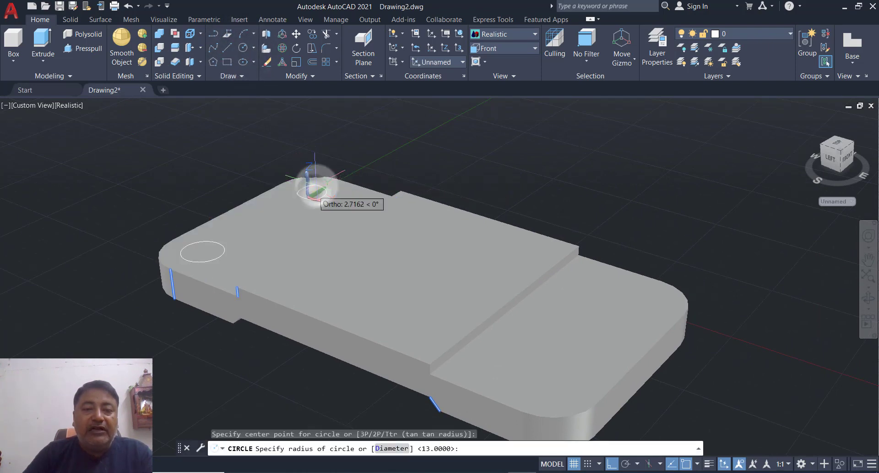
text(D)
key(Return)
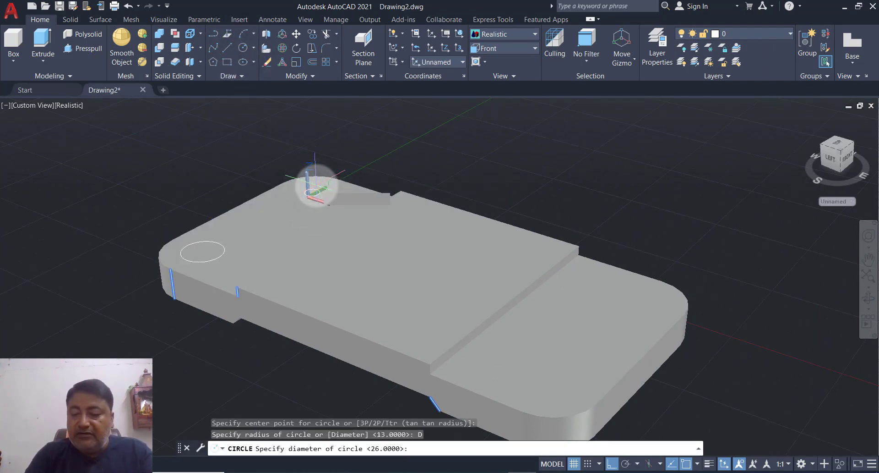
text(26)
key(Return)
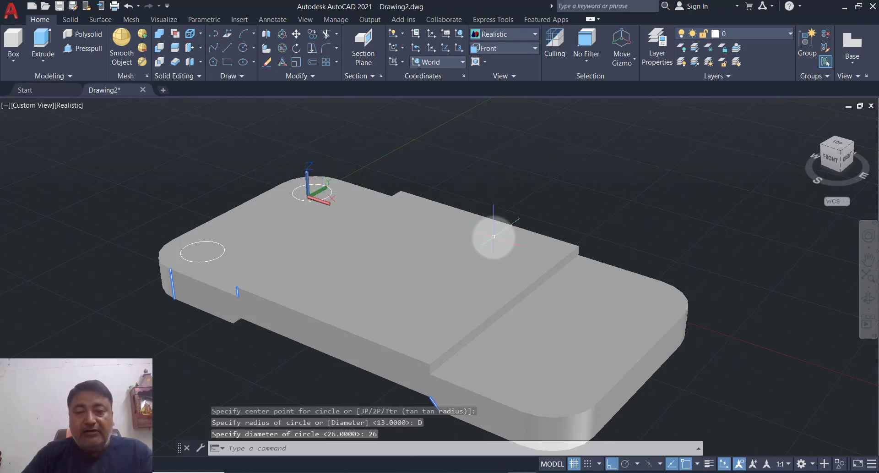
Step: Draw a circle of diameter 26 on the opposite end's lower step, concentric with its rounded back corner
click(243, 48)
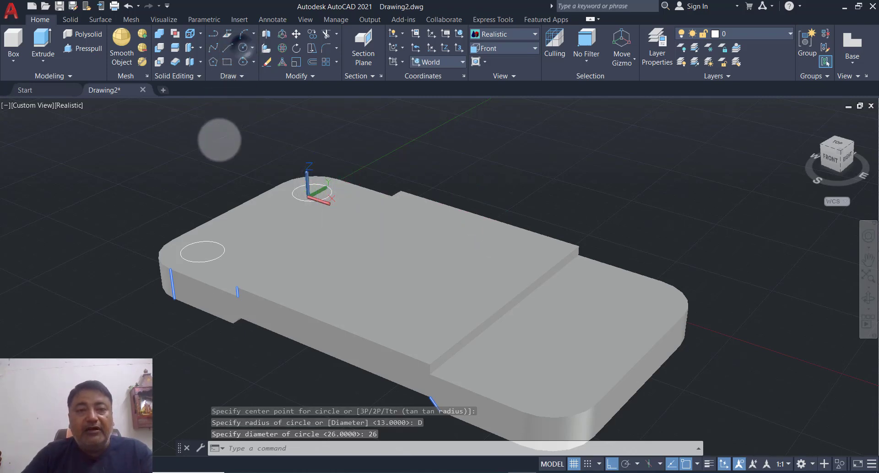
scroll(215, 139, down, 2)
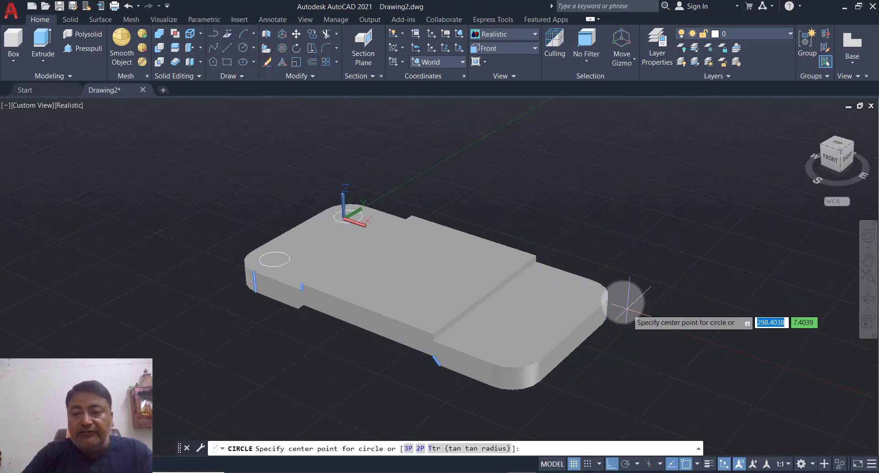
click(579, 293)
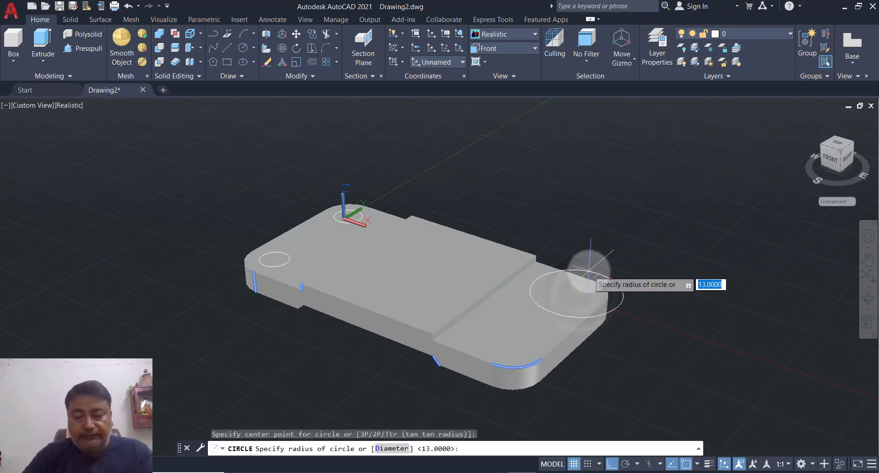
text(D)
key(Return)
text(26)
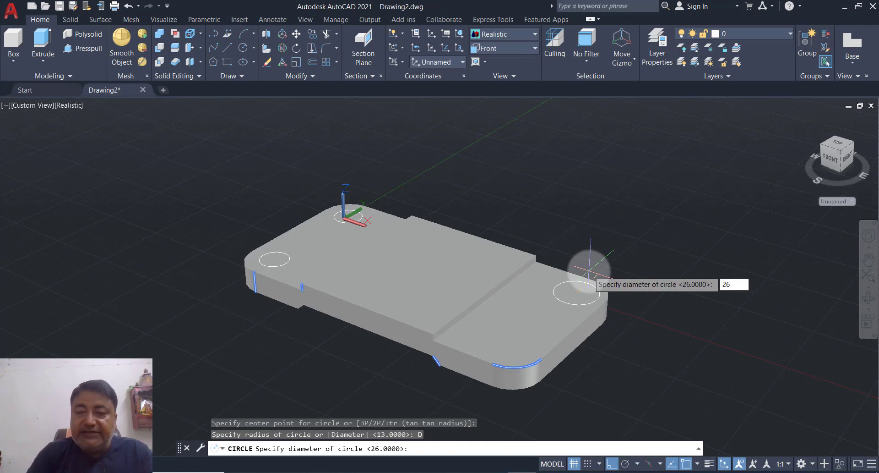
key(Return)
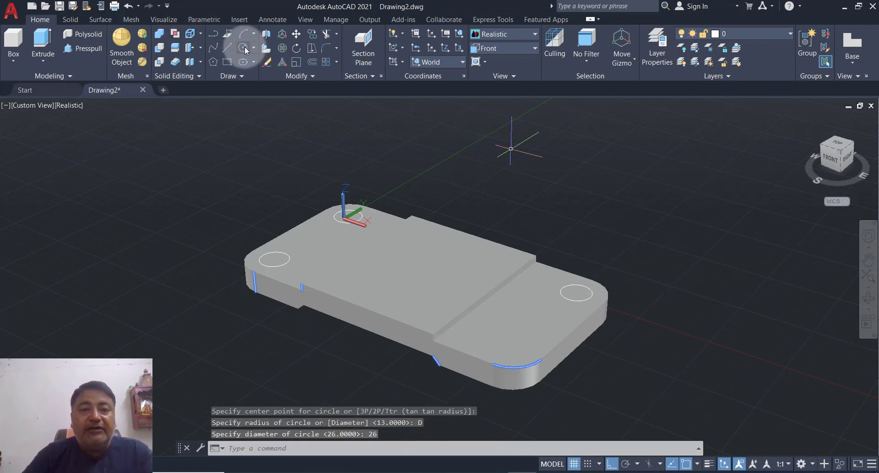
Step: Draw a circle of diameter 26 on the same lower step, concentric with its rounded front corner
key(Return)
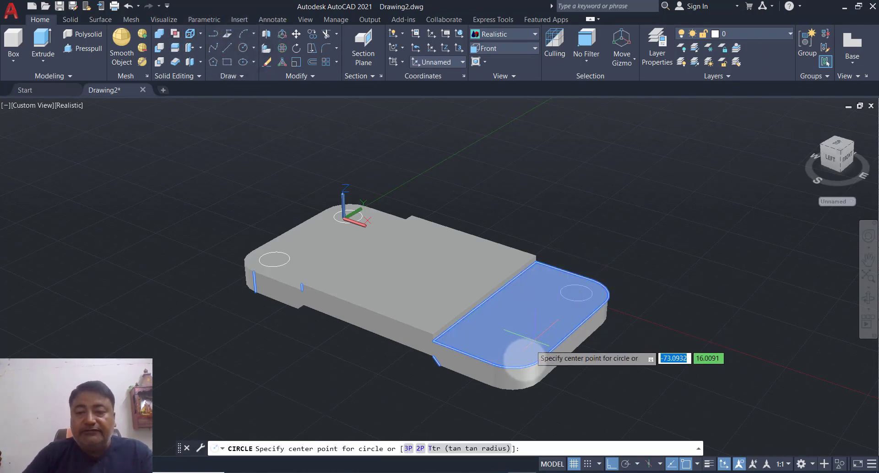
click(510, 347)
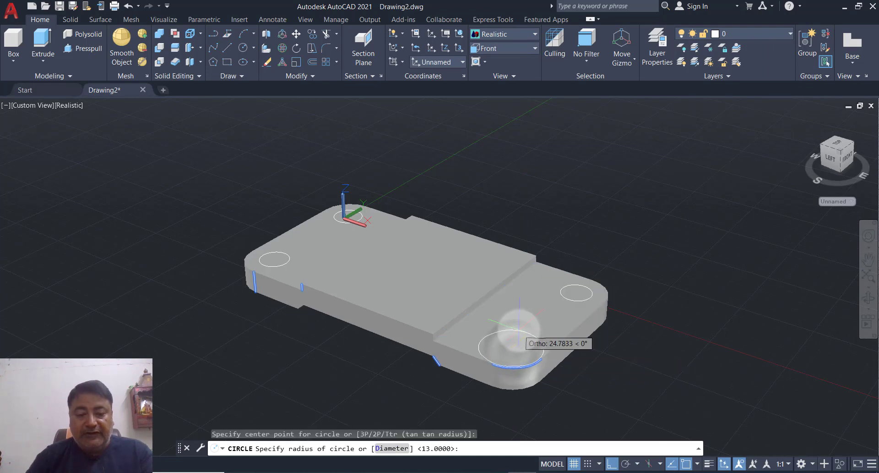
text(D)
key(Return)
text(26)
key(Return)
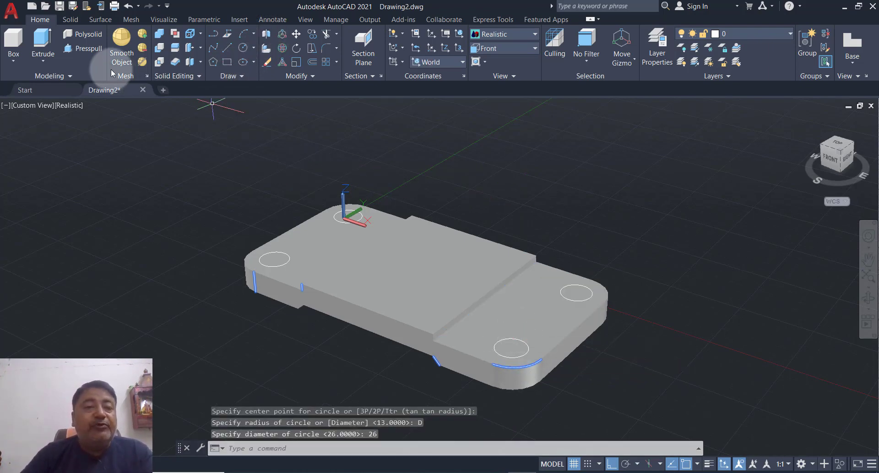
Step: Presspull the two front corner circles down through the base to cut through-holes
click(82, 48)
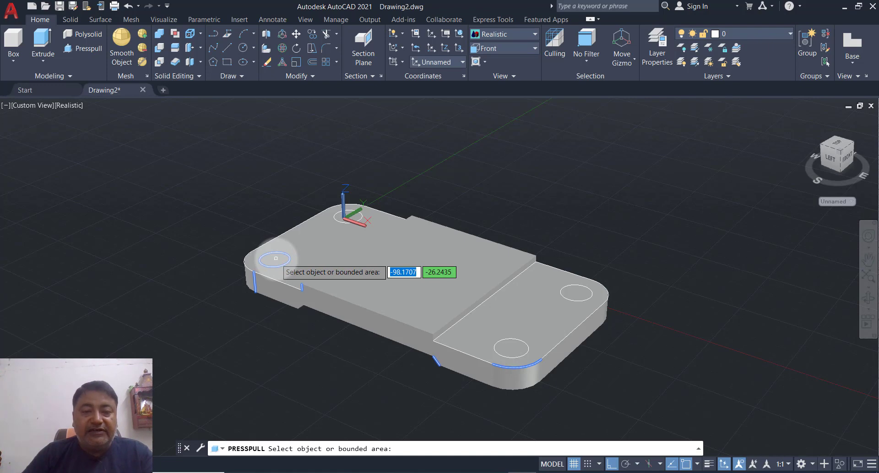
click(276, 258)
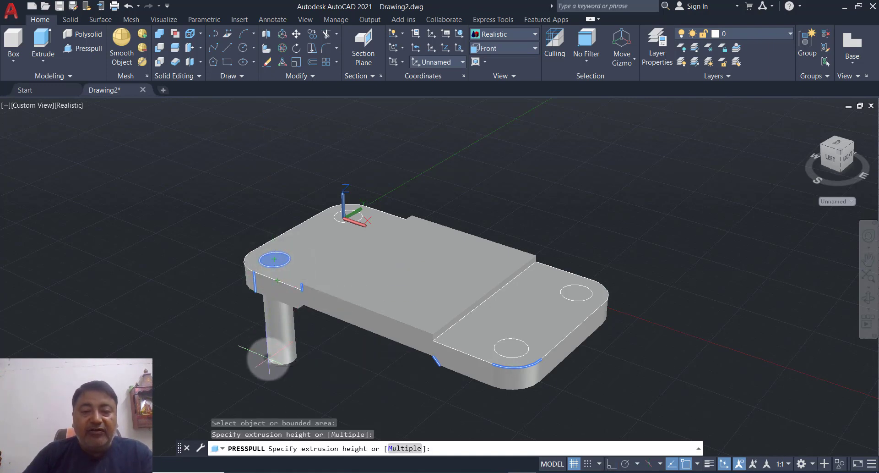
click(268, 358)
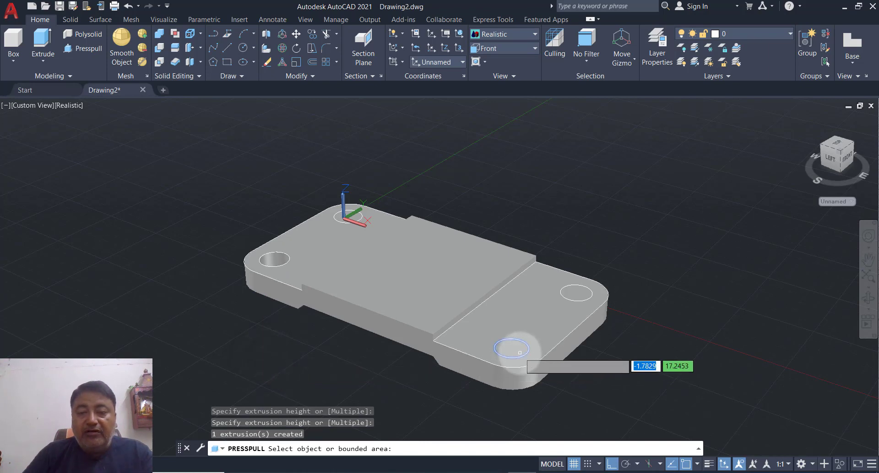
click(515, 353)
click(491, 424)
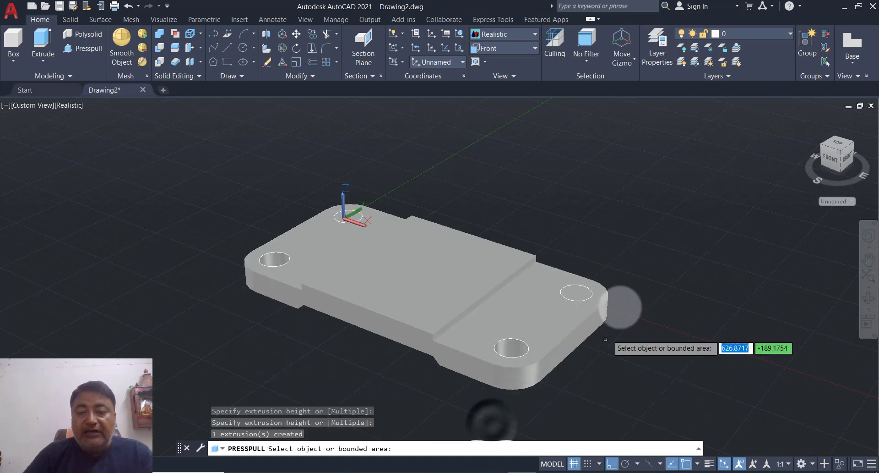
Step: Presspull the two back corner circles, including the one beside the origin, down through the base to cut through-holes
click(584, 291)
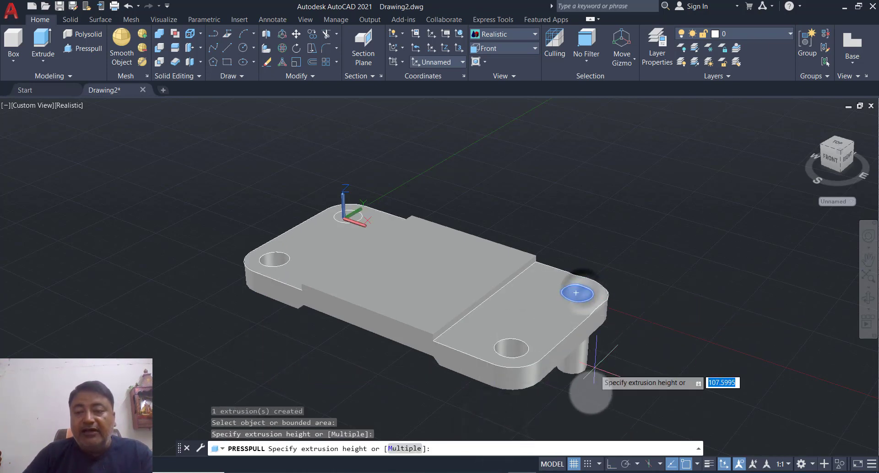
click(587, 386)
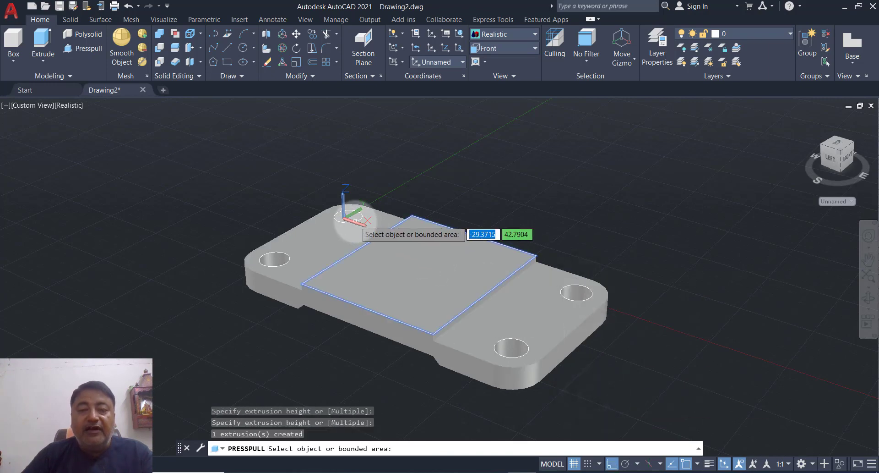
click(354, 218)
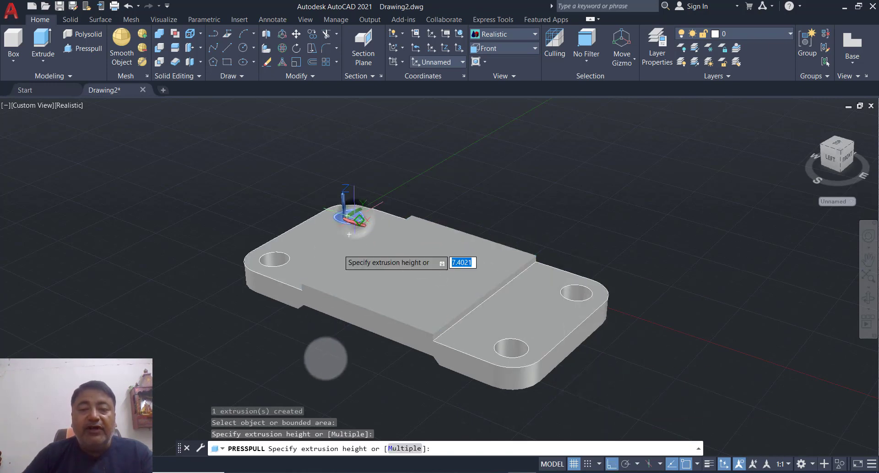
click(325, 375)
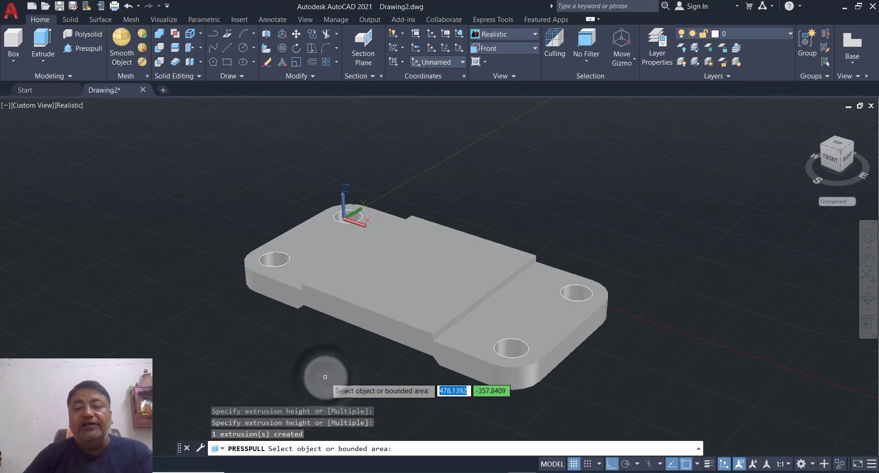
key(Escape)
Step: Examine the base solid and its four corner holes from another angle and from the home view
shift+middle_drag(372, 281, 483, 300)
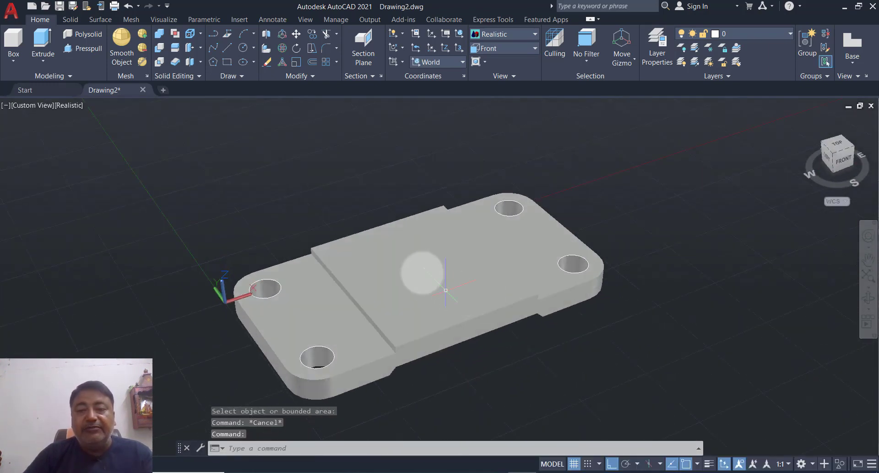
scroll(426, 275, down, 2)
middle_drag(508, 329, 368, 296)
scroll(434, 273, down, 3)
scroll(434, 275, up, 1)
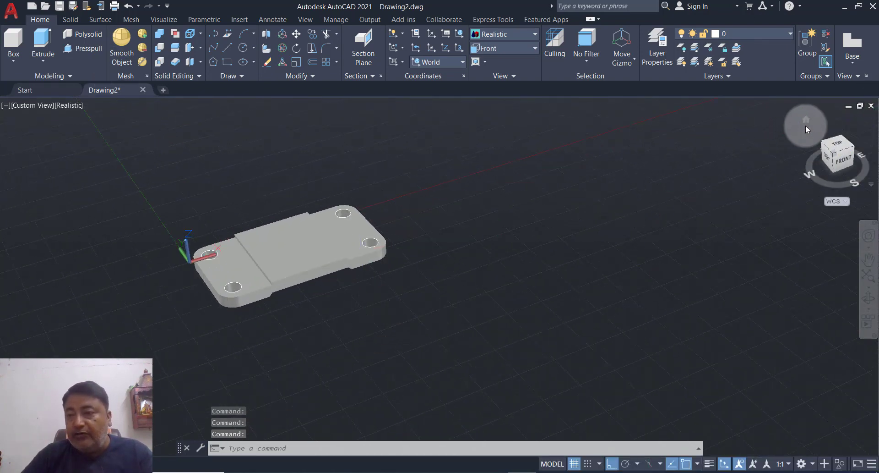
click(807, 121)
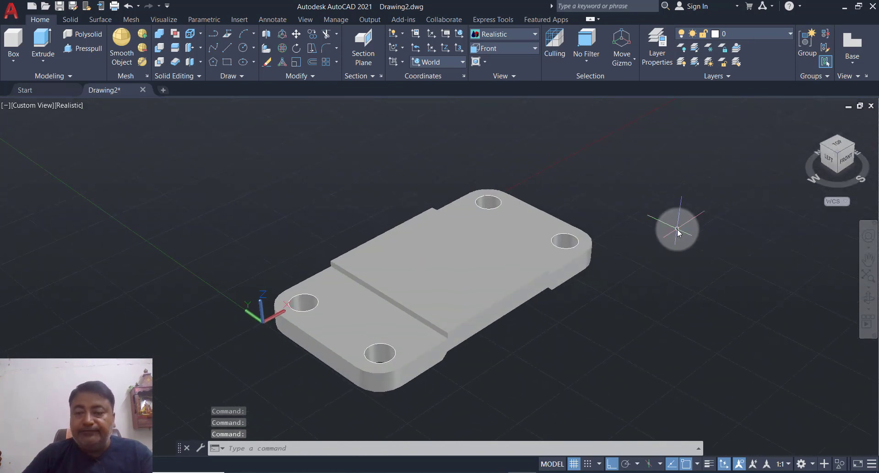
scroll(291, 279, down, 1)
middle_drag(520, 251, 443, 230)
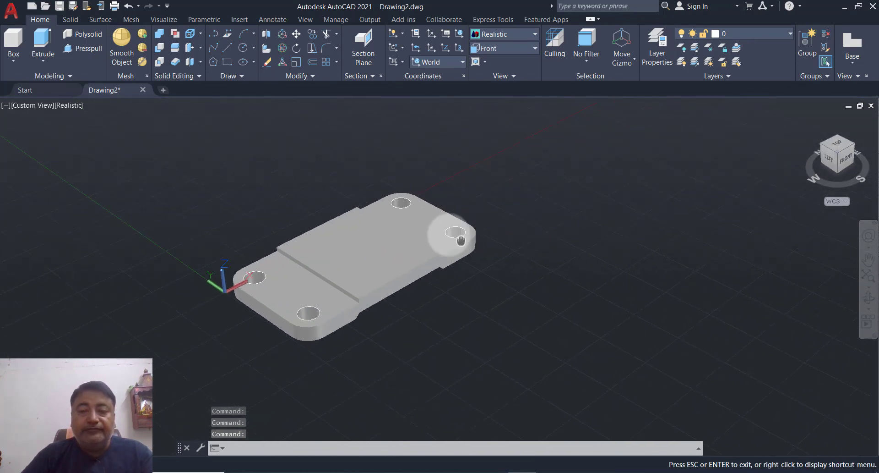
middle_drag(540, 241, 452, 229)
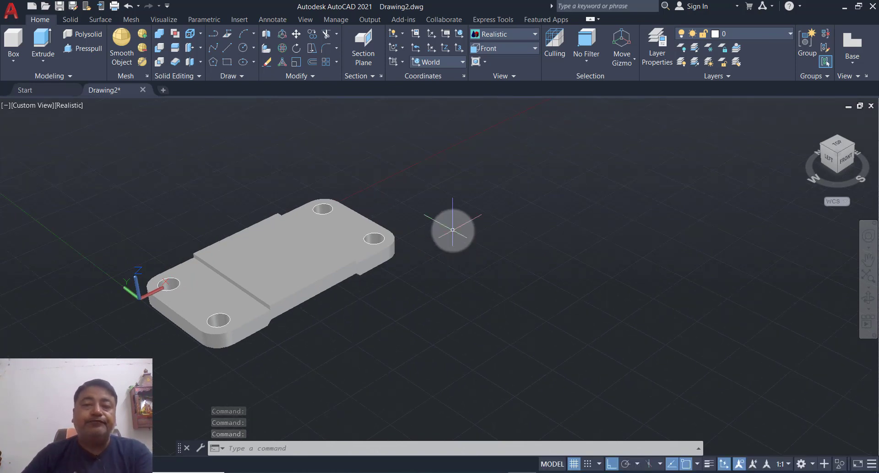
Step: Switch to the top view with parallel projection, leaving free space beside the base plate for a new profile
click(503, 48)
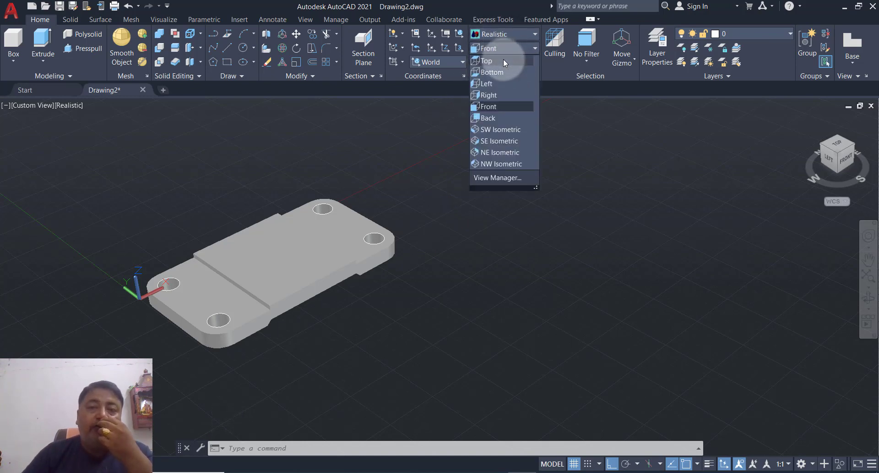
click(504, 62)
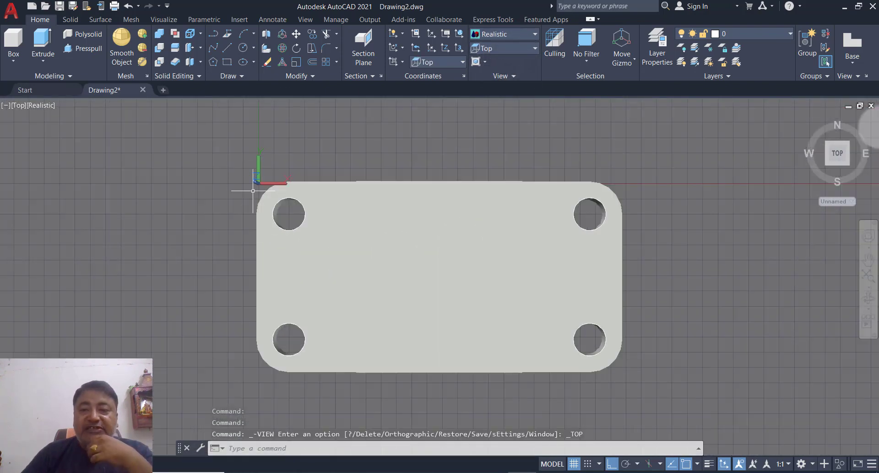
right_click(835, 154)
click(819, 175)
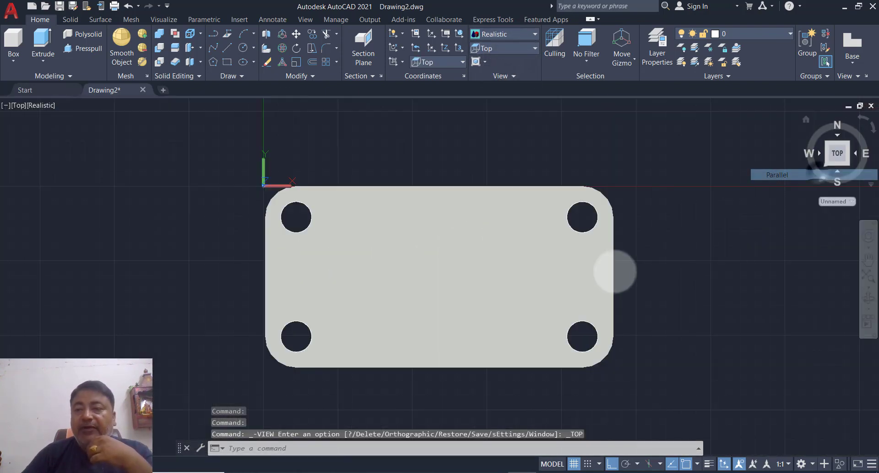
middle_drag(613, 273, 403, 265)
key(Escape)
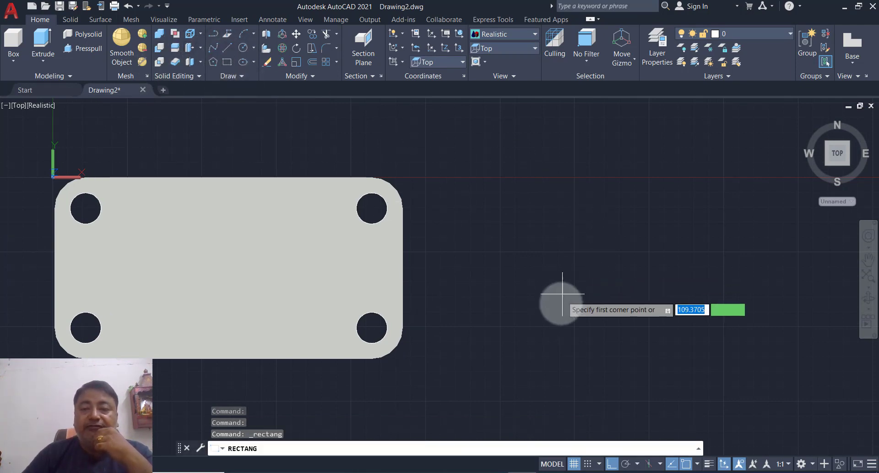
click(556, 347)
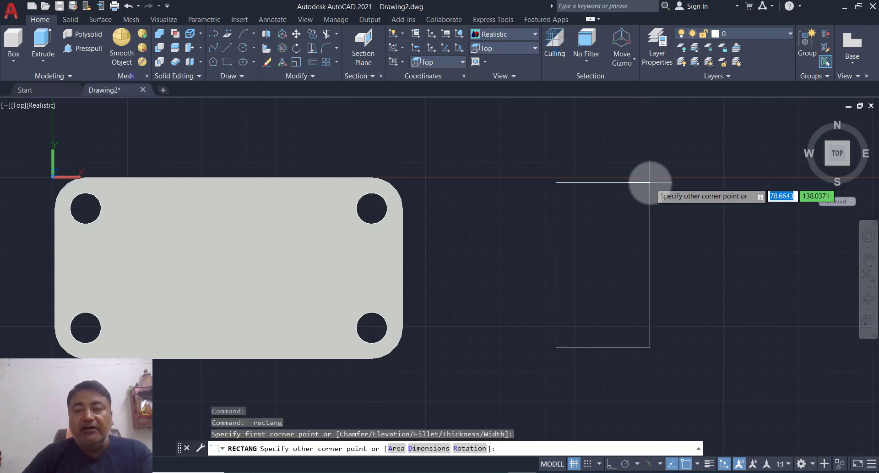
key(Escape)
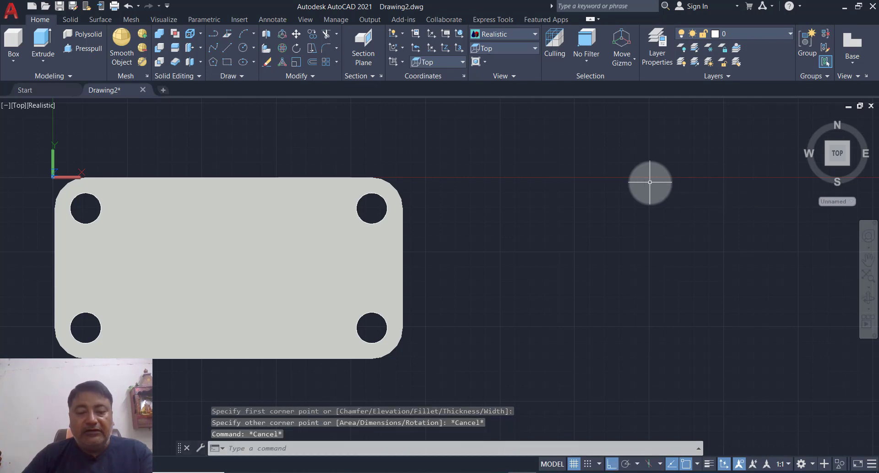
Step: Draw a rectangle with length 80 and width 152 in the empty space beyond the base's end opposite the origin
text(REC)
key(Return)
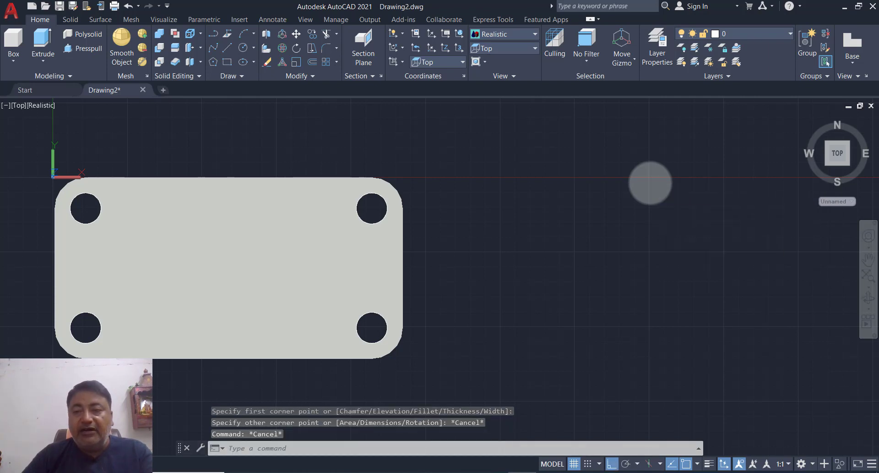
click(544, 350)
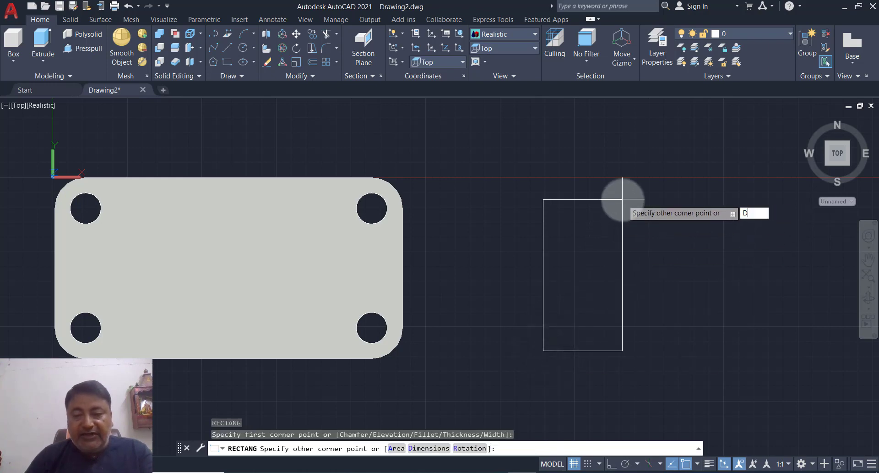
text(D)
key(Return)
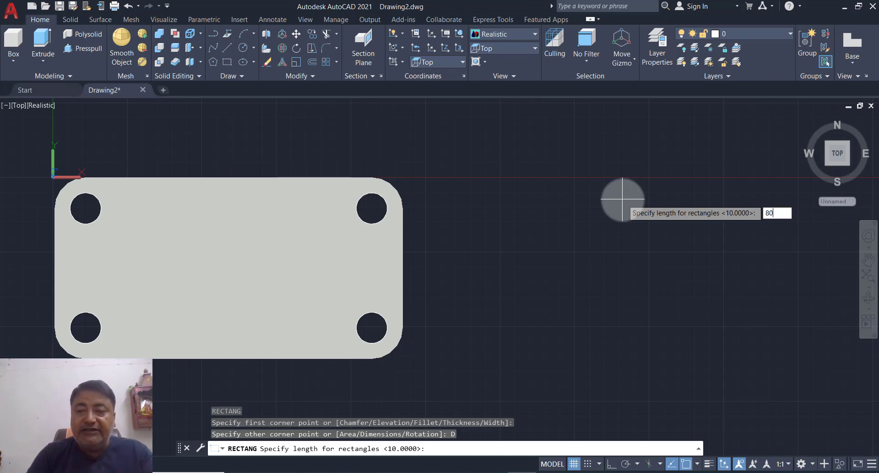
key(Return)
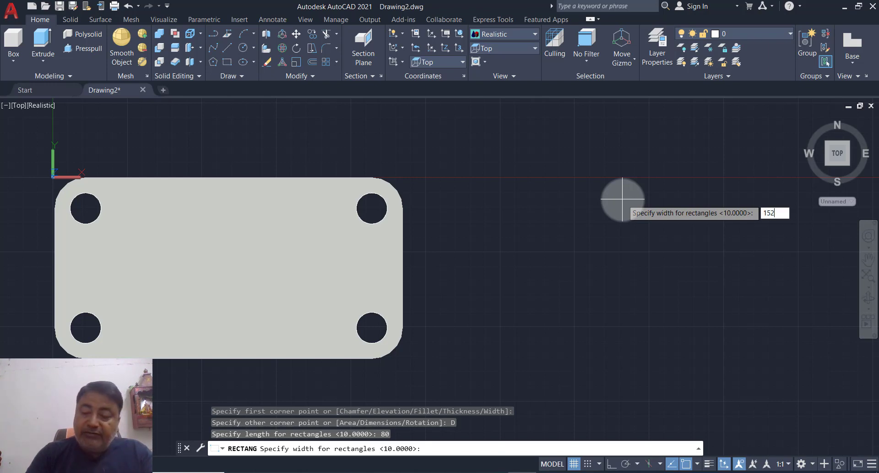
text(152)
key(Return)
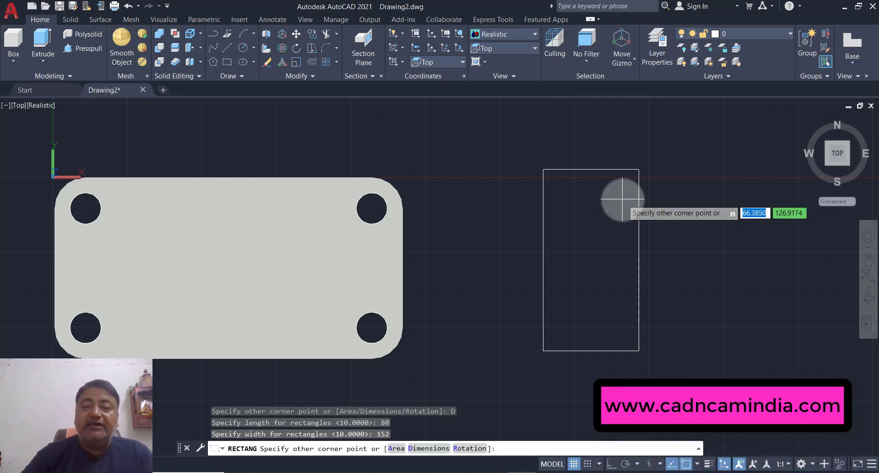
click(623, 199)
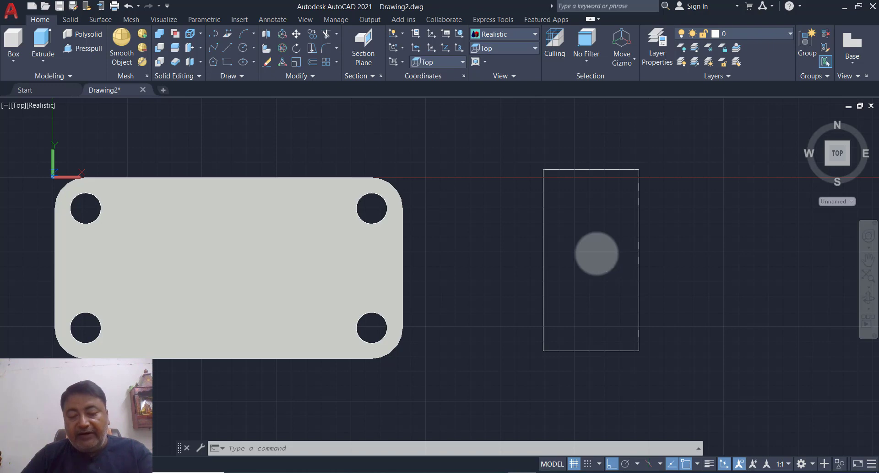
Step: Fillet the new rectangle's upper-left corner with radius 26
text(f)
key(Return)
text(r)
key(Return)
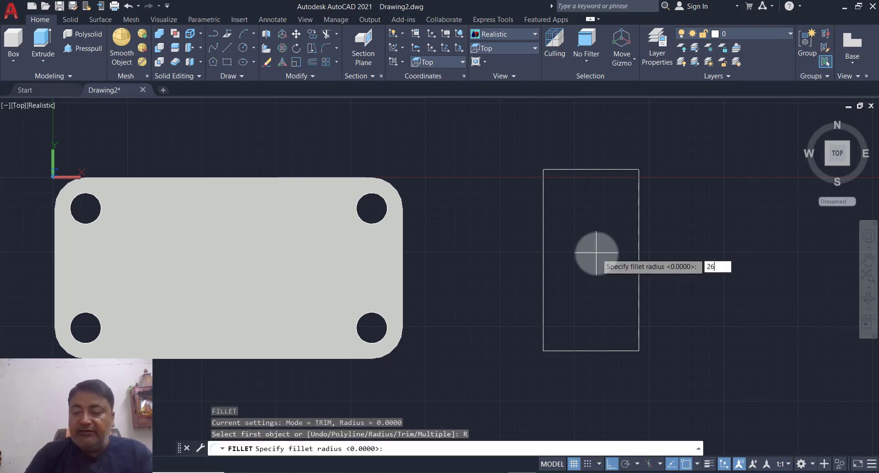
text(26)
key(Return)
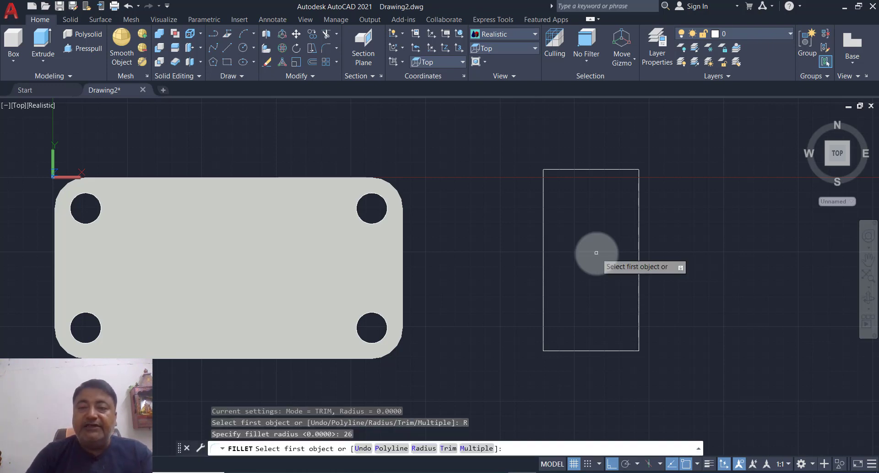
click(554, 169)
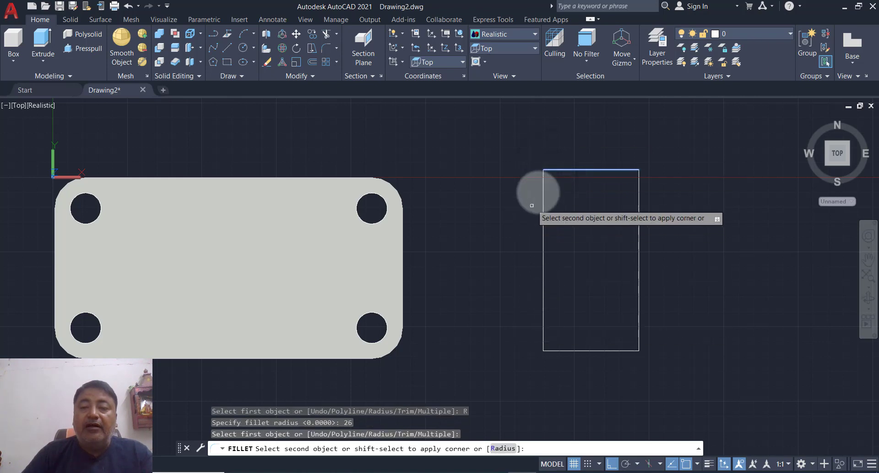
click(544, 183)
Step: Fillet the new rectangle's lower-left corner with the same radius of 26
key(Return)
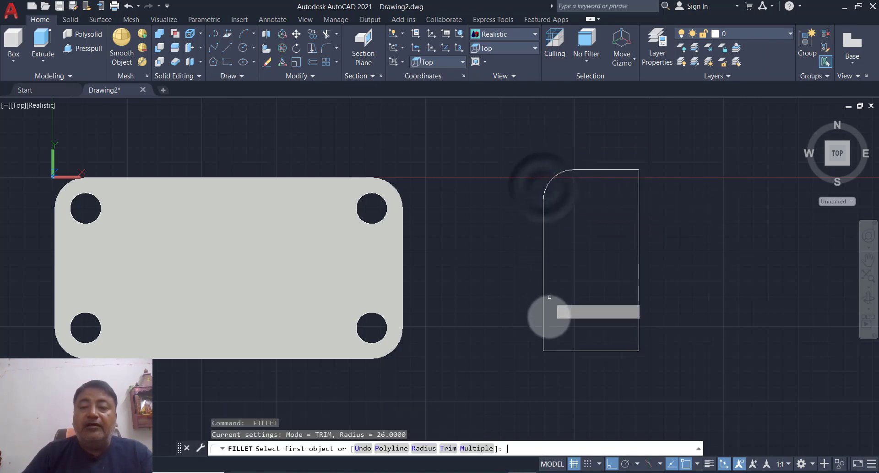
click(553, 349)
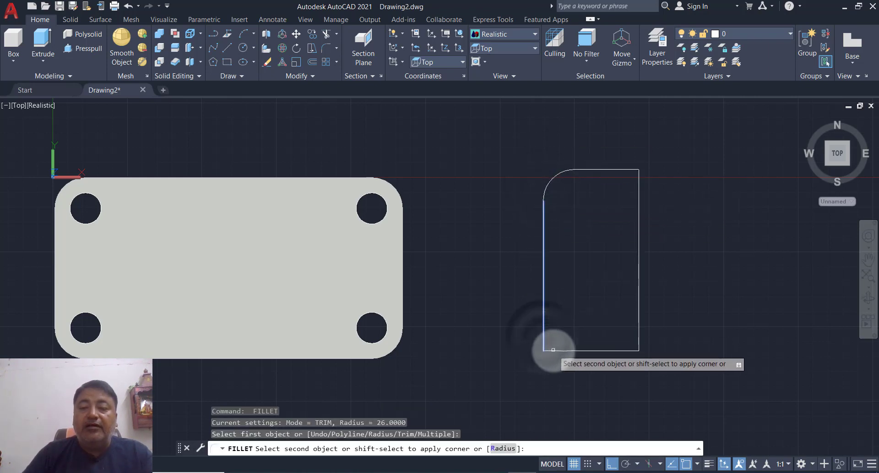
click(553, 349)
key(Escape)
key(Escape)
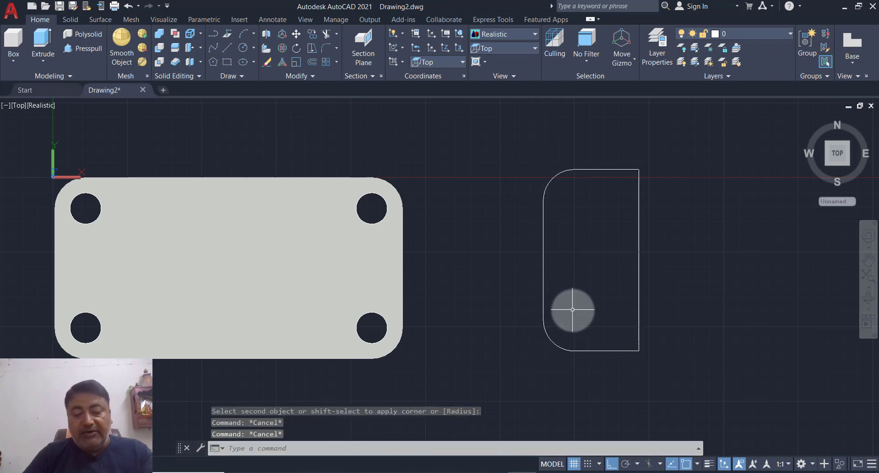
Step: Draw a circle of diameter 26 concentric with the rectangle's upper-left rounded corner
key(Return)
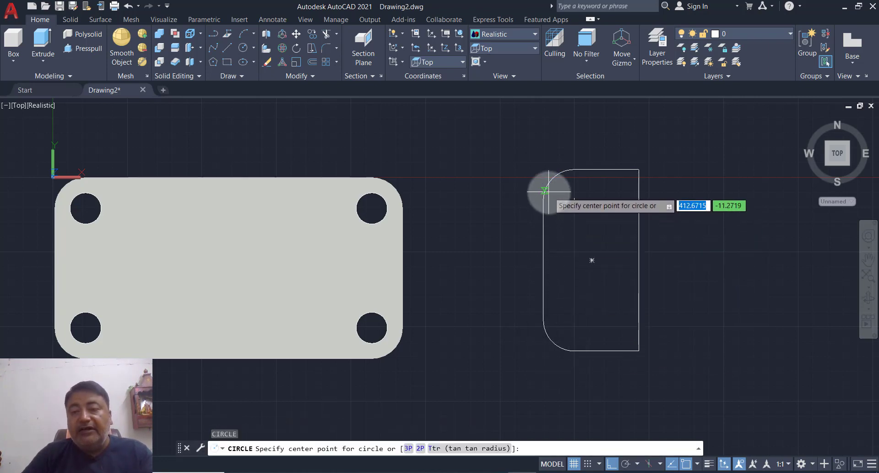
click(574, 201)
text(D)
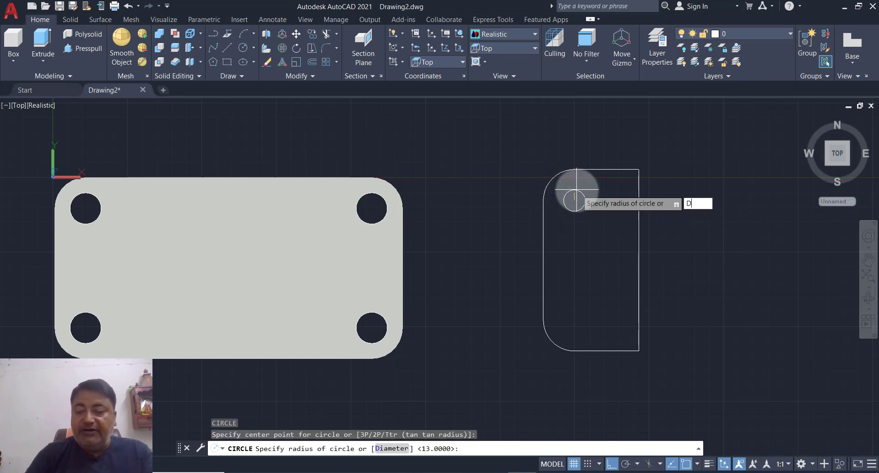
key(Return)
text(26)
key(Return)
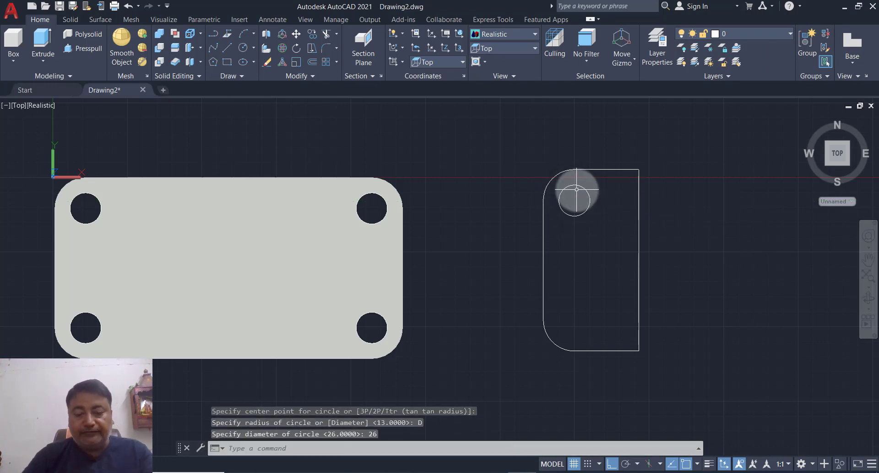
Step: Draw a circle of diameter 26 concentric with the rectangle's lower-left rounded corner
text(C)
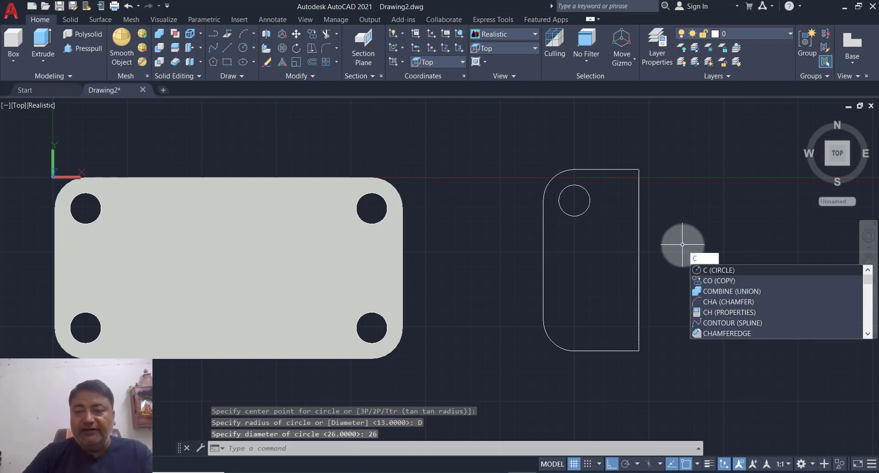
key(Return)
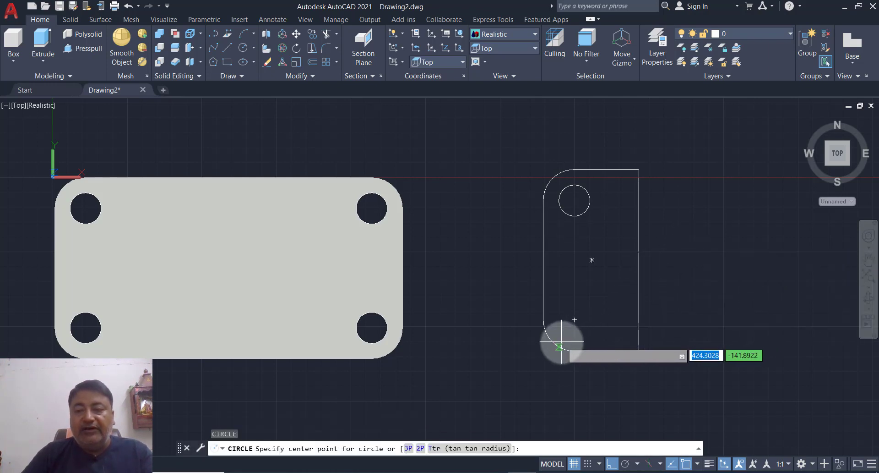
click(574, 319)
text(D)
key(Return)
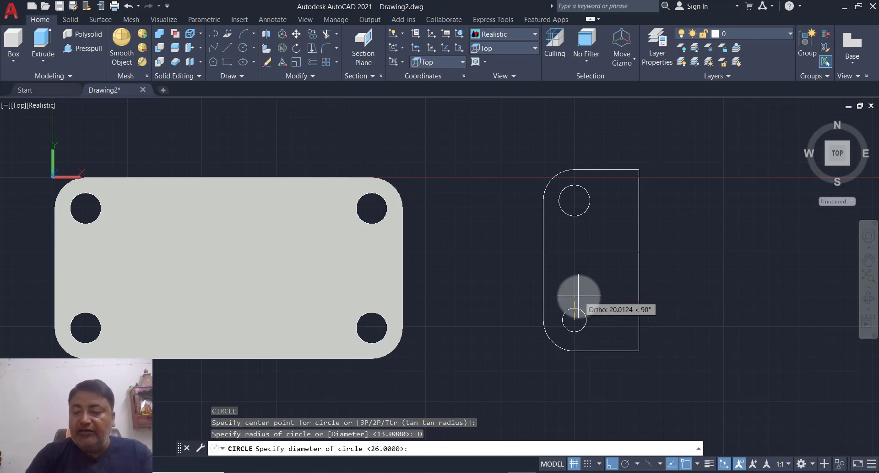
text(26)
key(Return)
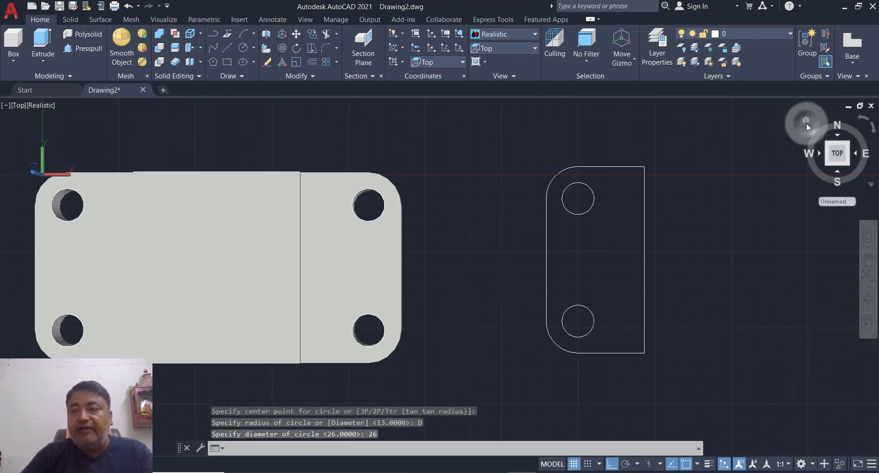
Step: Presspull the area of the new plate profile around its two holes to a height of 12
click(807, 121)
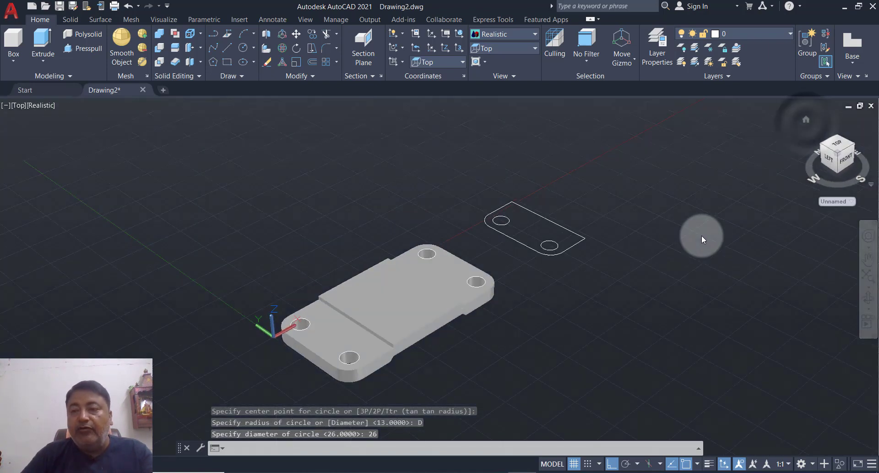
click(82, 48)
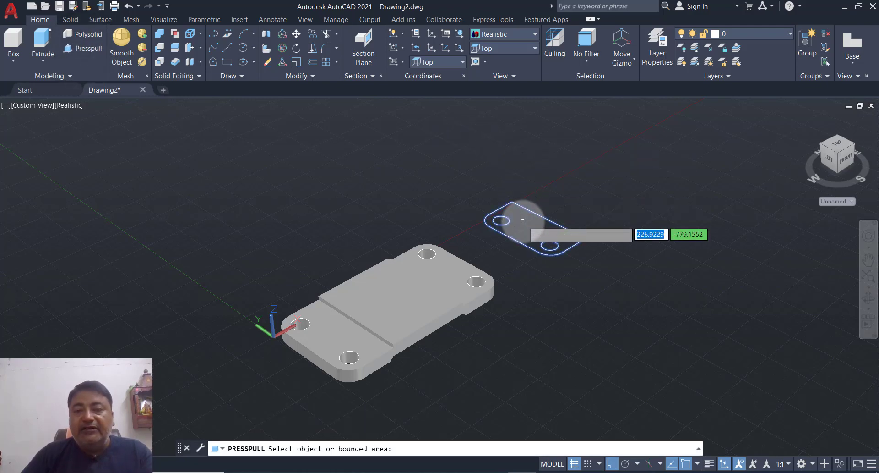
click(525, 206)
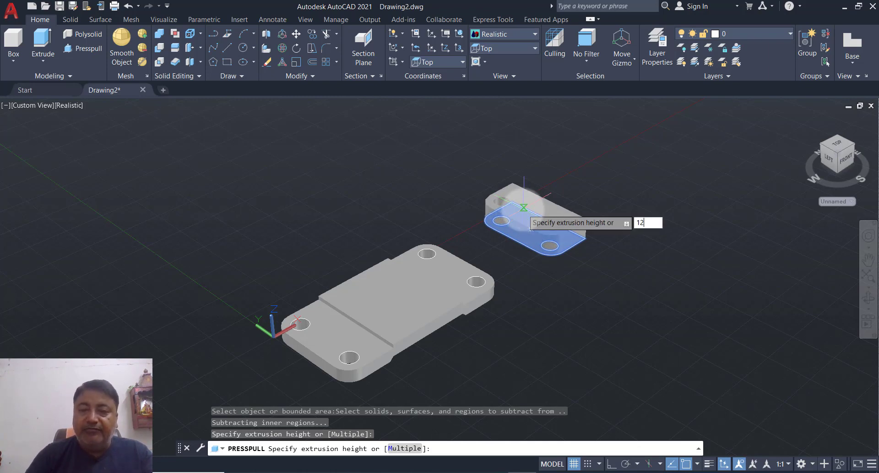
key(Return)
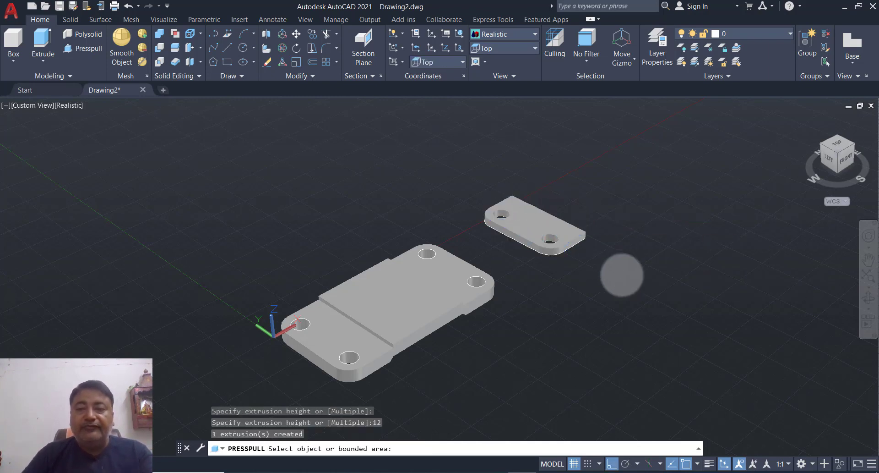
key(Escape)
Step: Set the view and work plane to Left, with empty space beside the base for a new profile
shift+middle_drag(622, 278, 644, 274)
scroll(645, 274, up, 4)
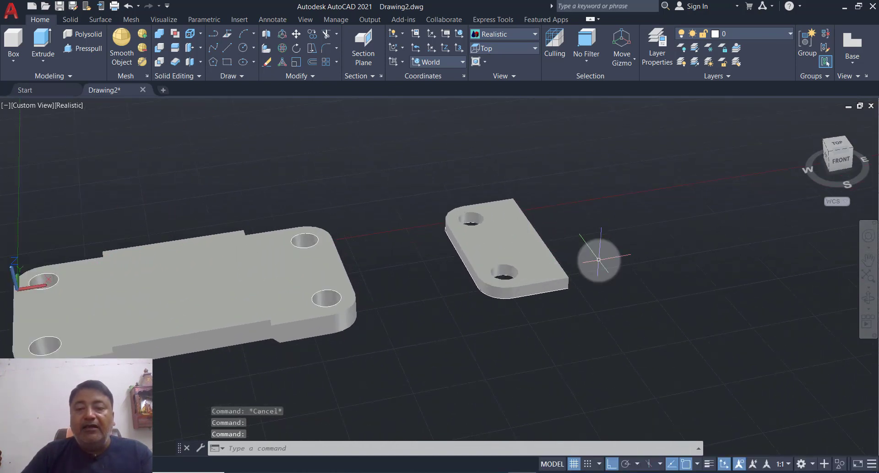
scroll(599, 260, down, 1)
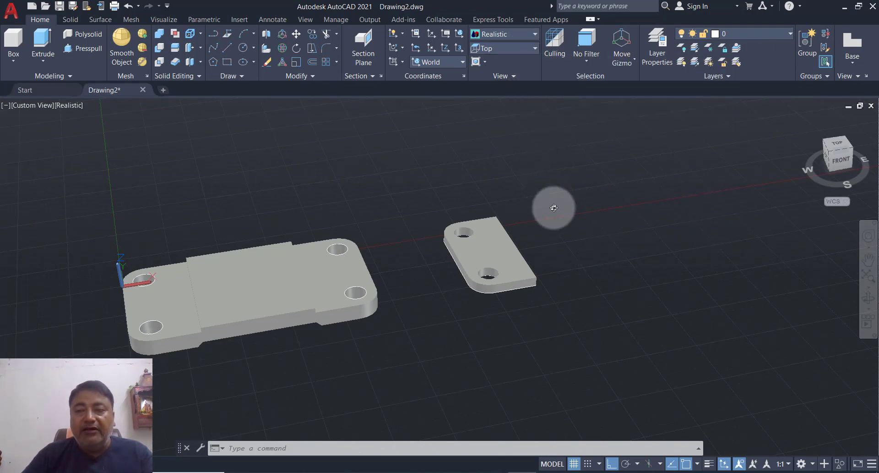
shift+middle_drag(552, 153, 568, 209)
click(491, 50)
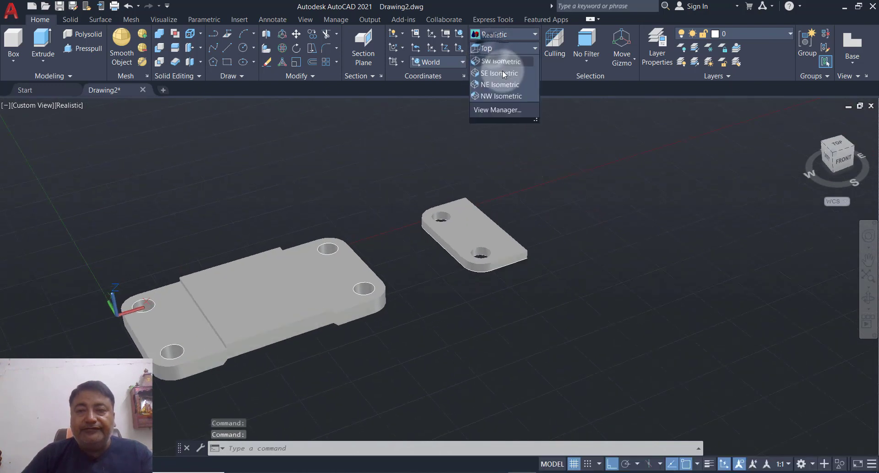
click(501, 84)
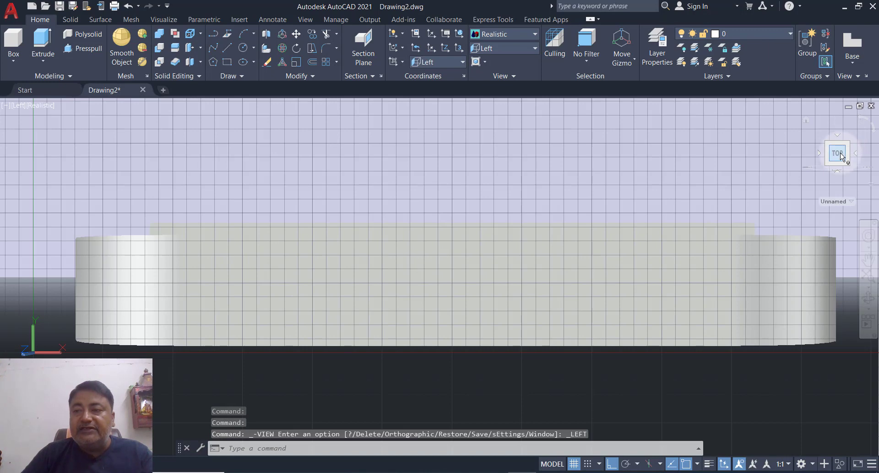
right_click(841, 155)
click(826, 175)
middle_drag(546, 263, 375, 299)
scroll(372, 300, down, 3)
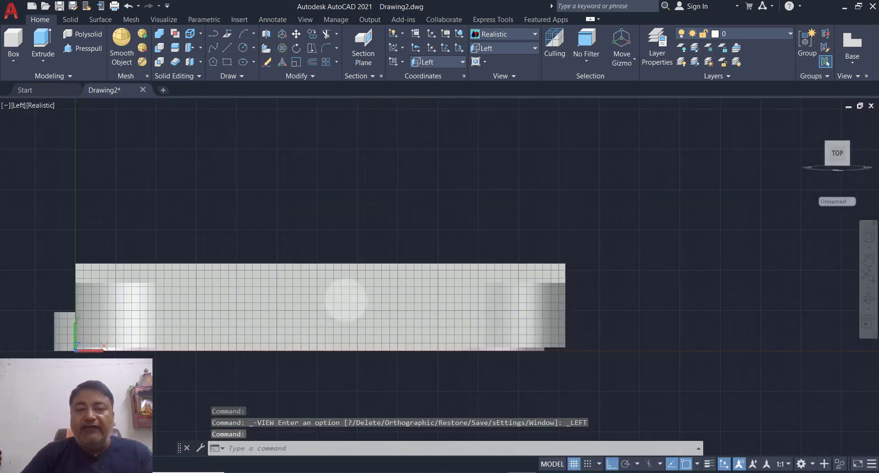
scroll(346, 300, down, 5)
middle_drag(530, 298, 455, 309)
scroll(412, 296, up, 2)
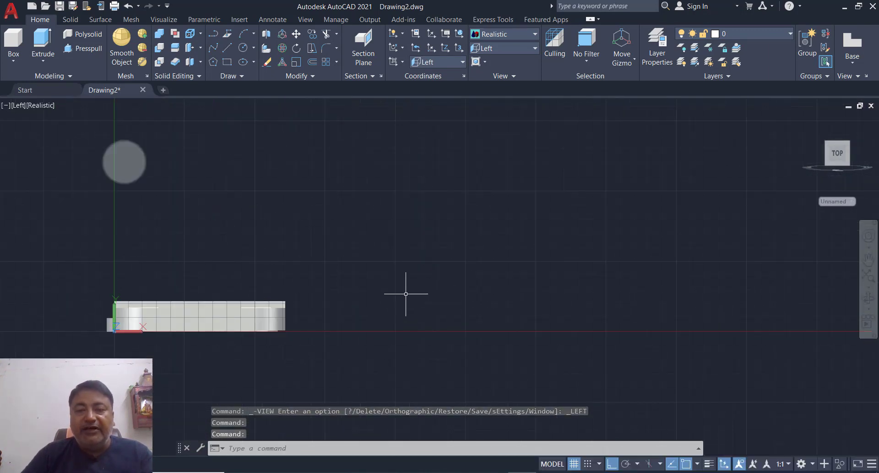
Step: Draw a circle of diameter 64 in the empty space beside and above the base
click(242, 47)
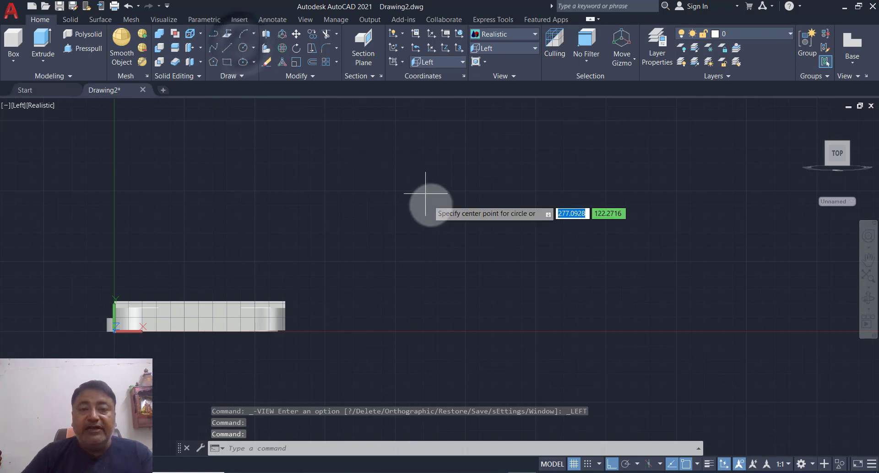
click(453, 197)
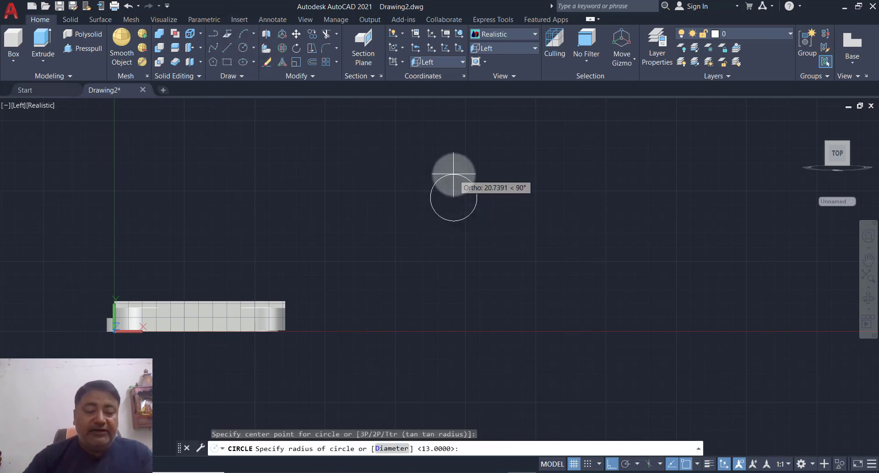
key(Return)
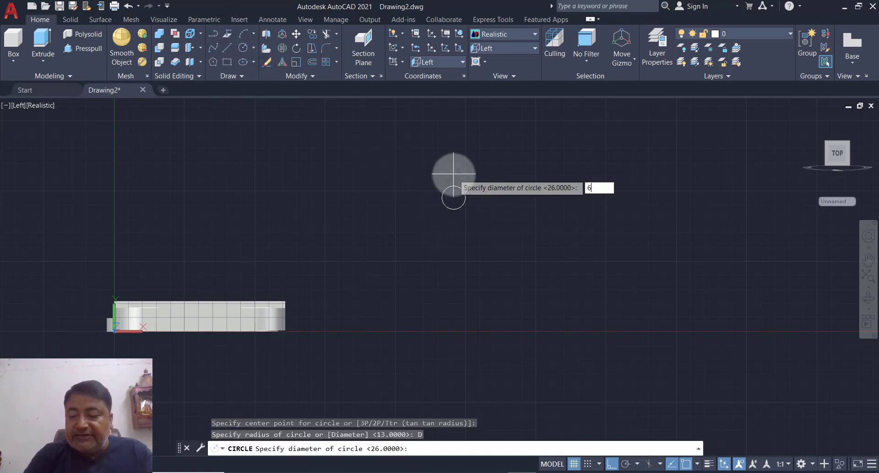
text(64)
key(Return)
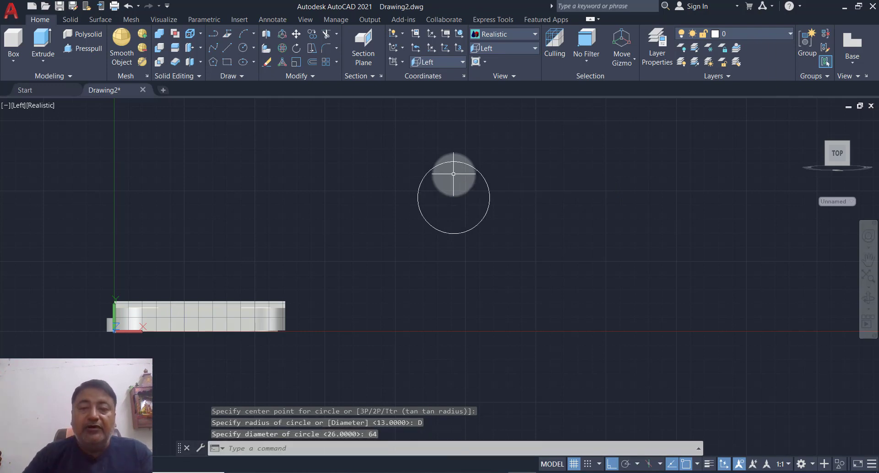
Step: Draw connected lines from the circle's center: 110 down, 32 to the right and 110 up to the circle's right quadrant
click(227, 47)
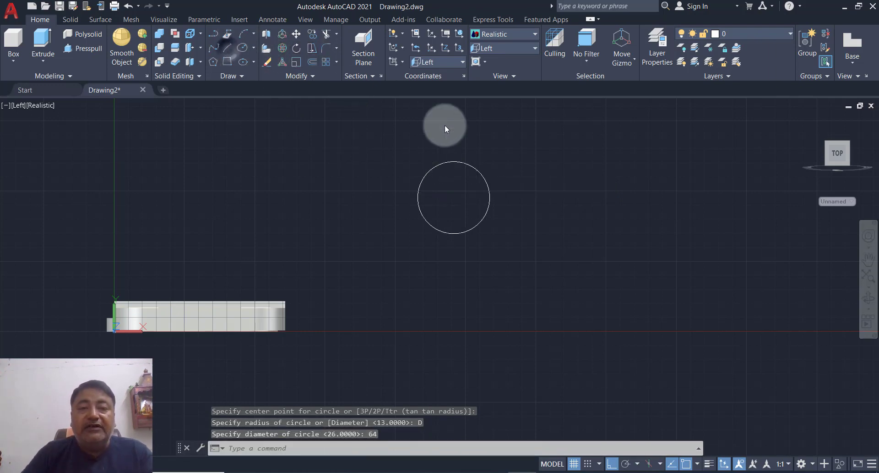
click(454, 198)
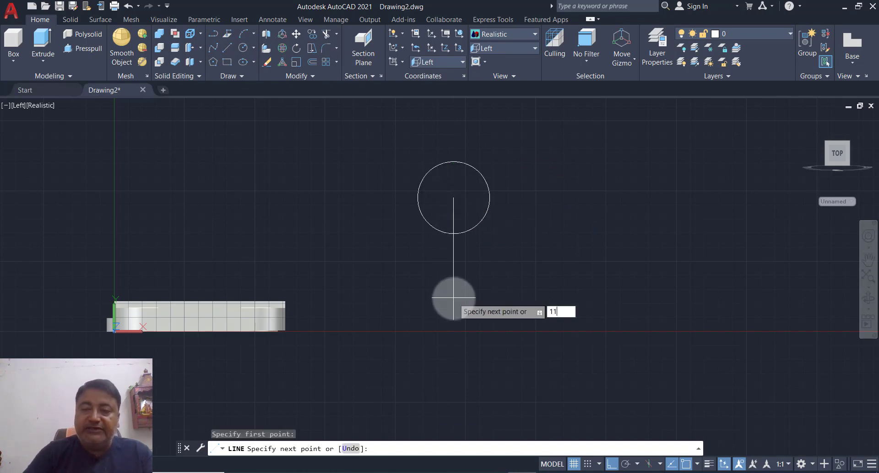
text(110)
key(Return)
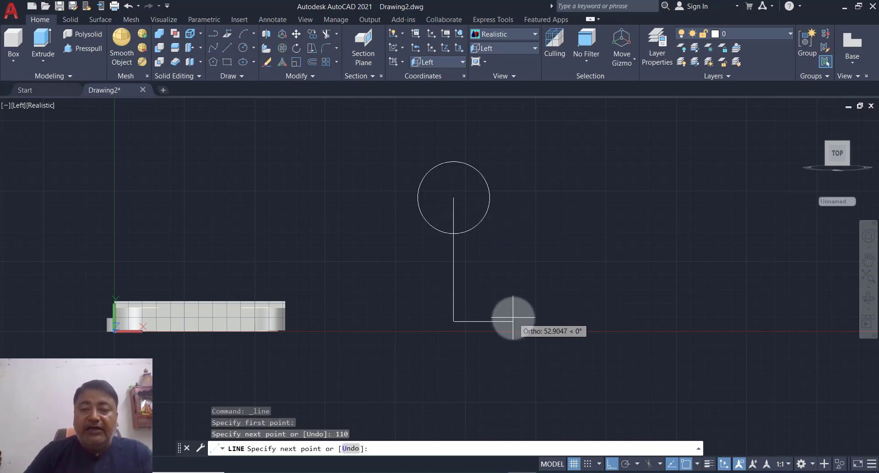
key(Return)
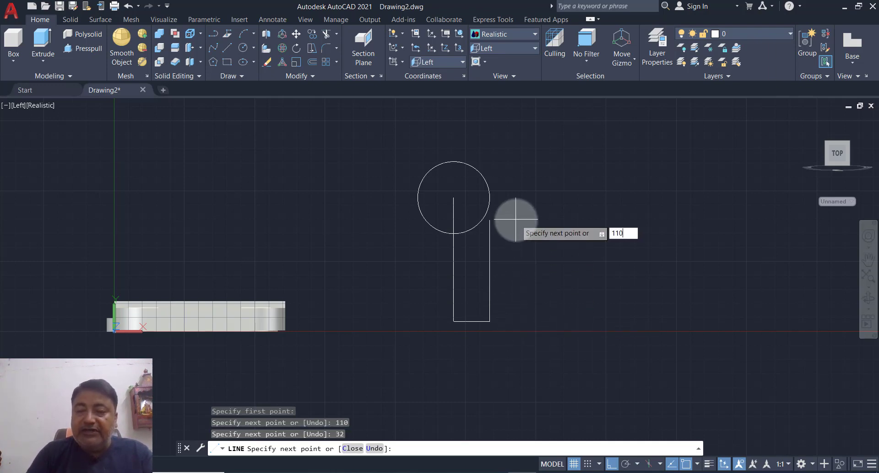
text(110)
key(Return)
key(Return)
Step: Draw connected lines from the circle's left quadrant: 110 down and 32 right to the bottom of the center line
key(Return)
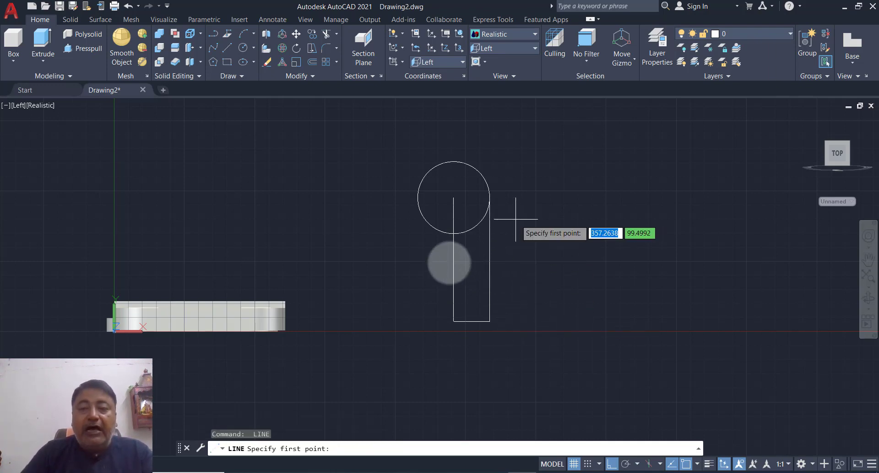
click(418, 199)
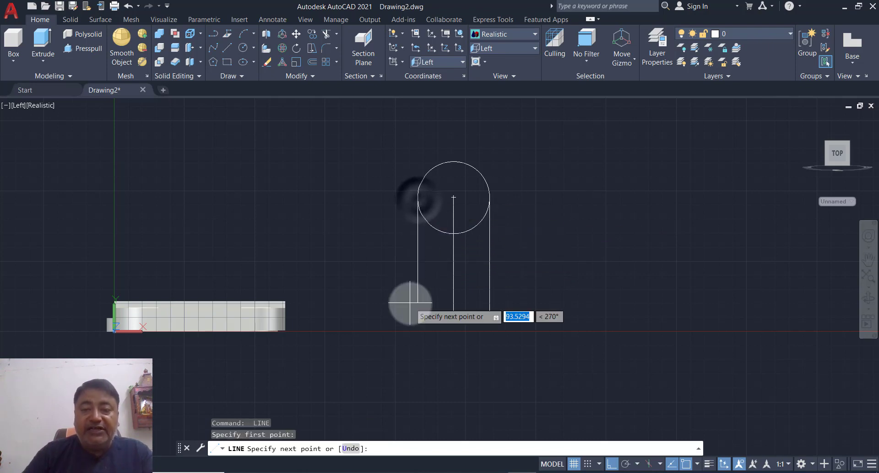
text(110)
key(Return)
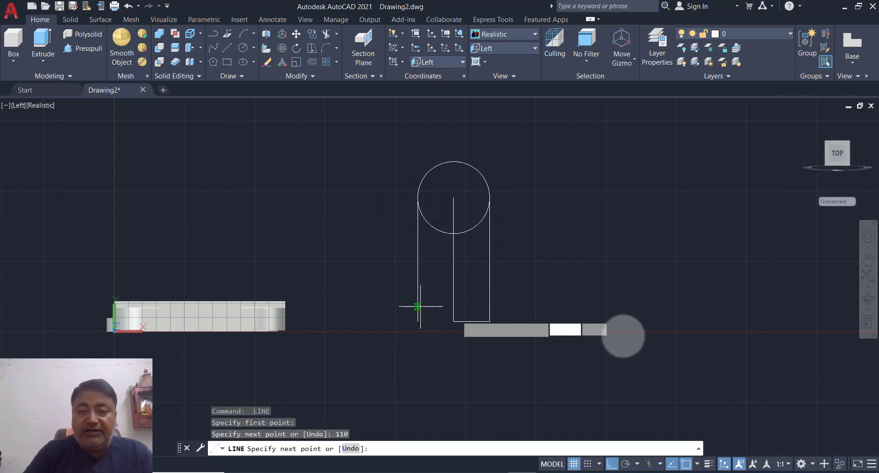
key(Return)
key(Return)
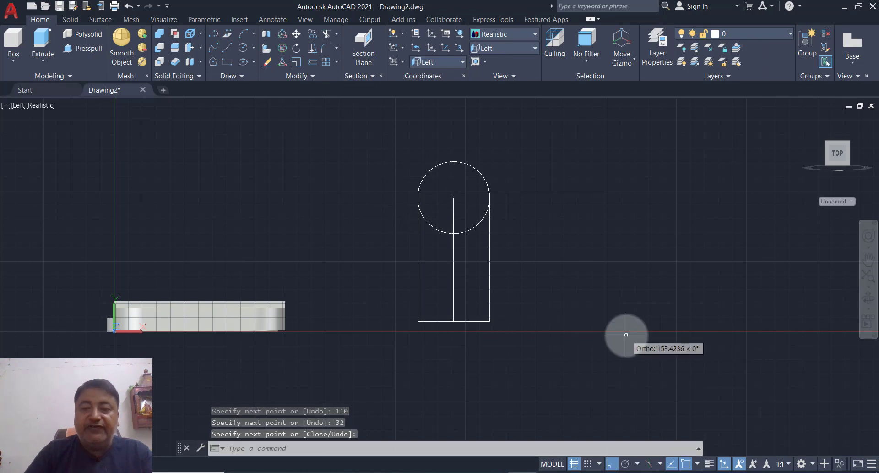
Step: Erase the vertical center line and trim the circle's lower half to leave a closed round-topped profile
click(468, 259)
click(444, 285)
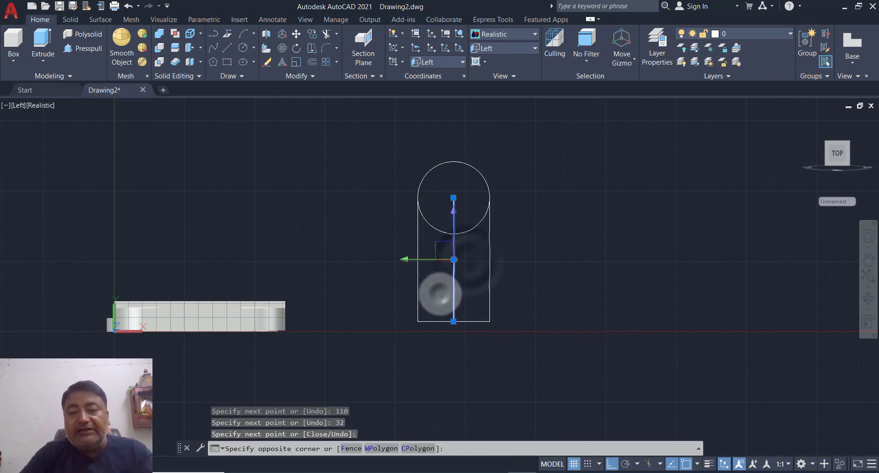
text(E)
key(Return)
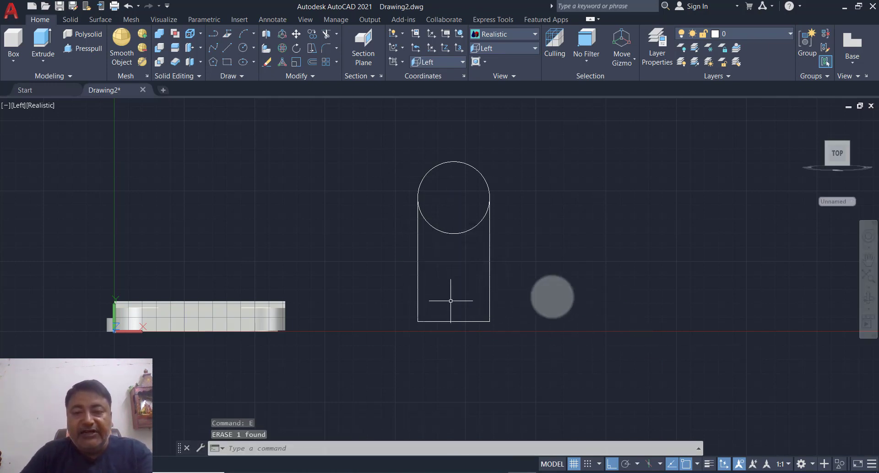
text(TR)
key(Return)
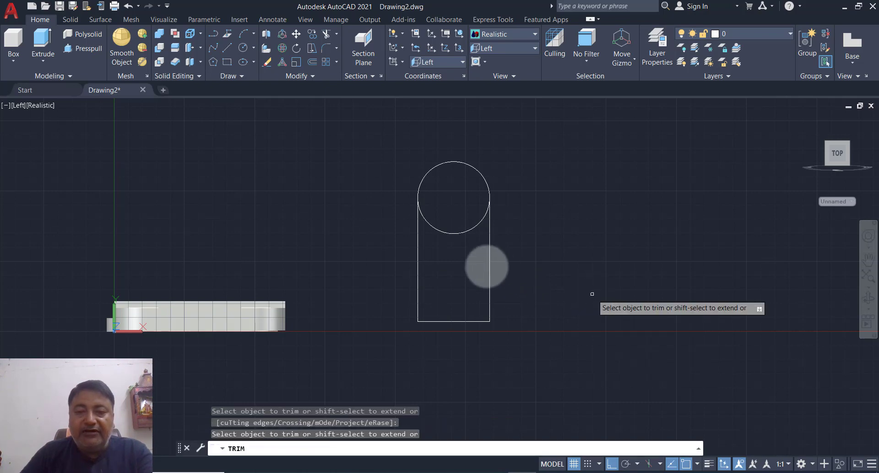
key(Escape)
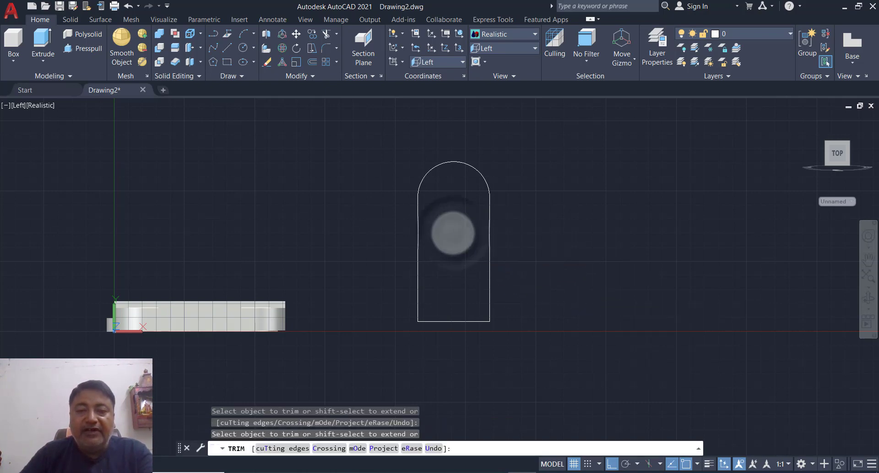
Step: Draw a circle of diameter 26 concentric with the rounded top of the profile
text(C)
key(Return)
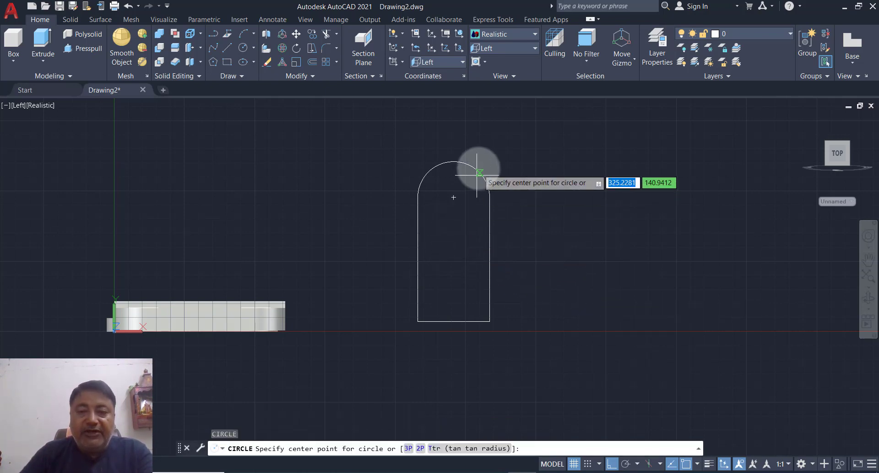
click(454, 198)
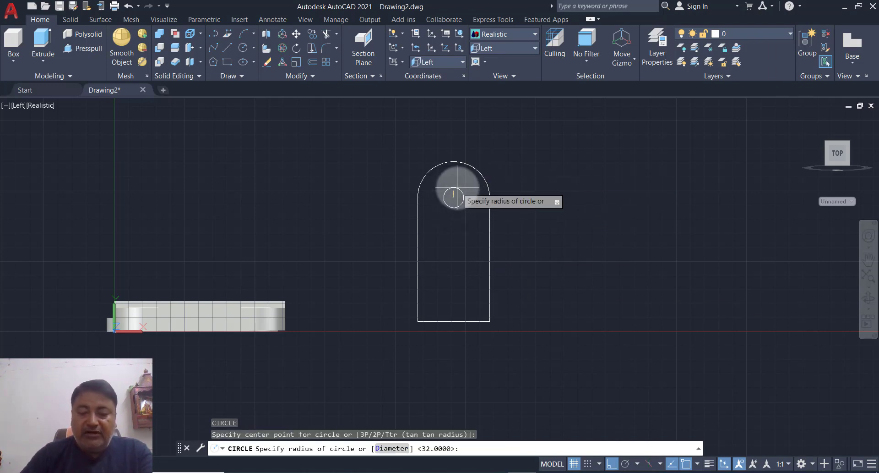
text(D)
key(Return)
text(26)
key(Return)
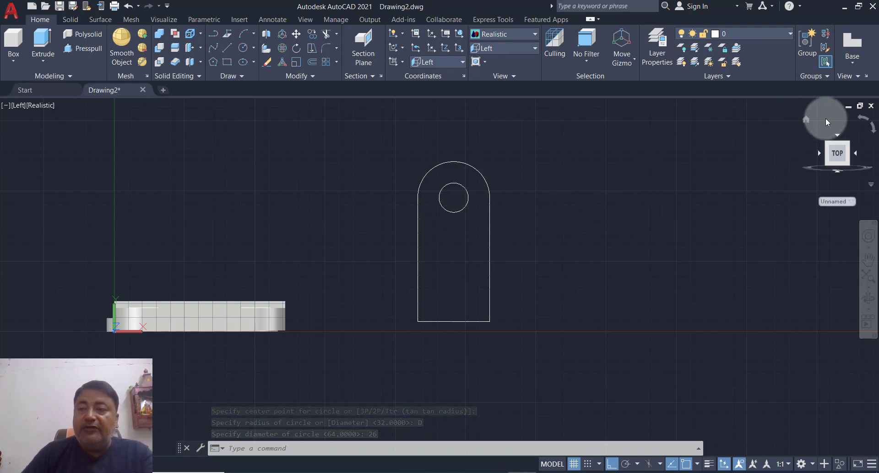
Step: Return to the home isometric view with the upright profile and both plates in sight
click(809, 120)
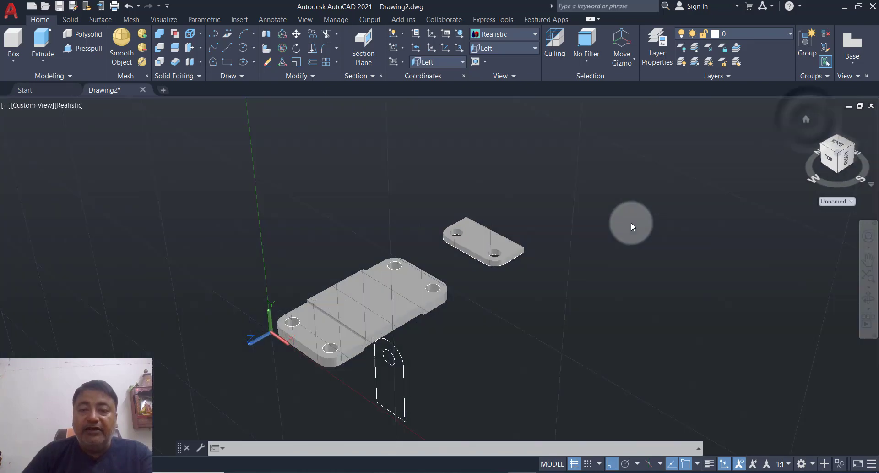
middle_drag(346, 239, 336, 163)
drag(347, 239, 335, 166)
key(Escape)
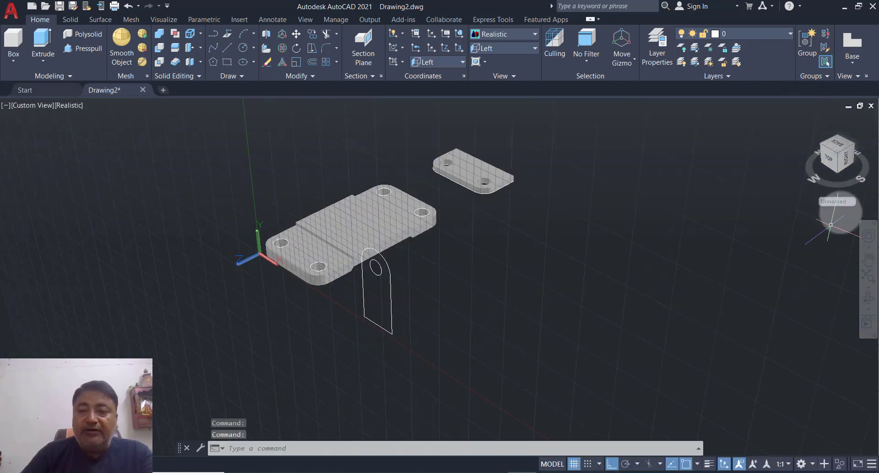
Step: Presspull the round-topped profile around its hole to a thickness of 20 and restore the World coordinate system
click(83, 49)
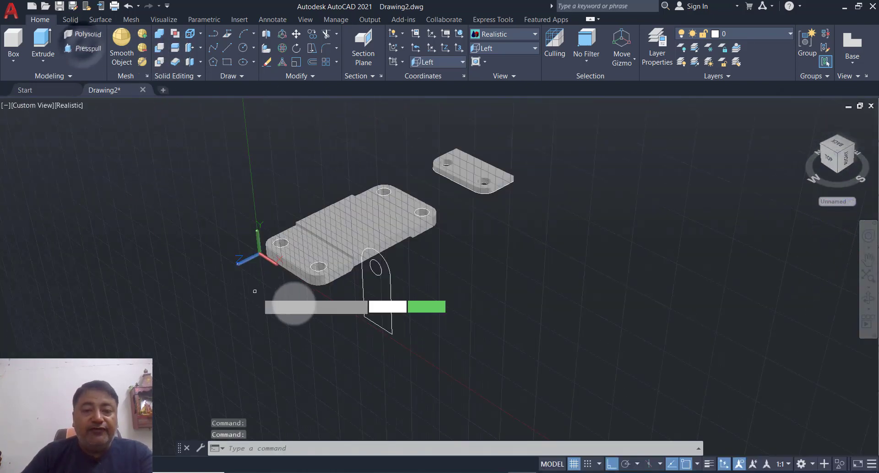
click(375, 297)
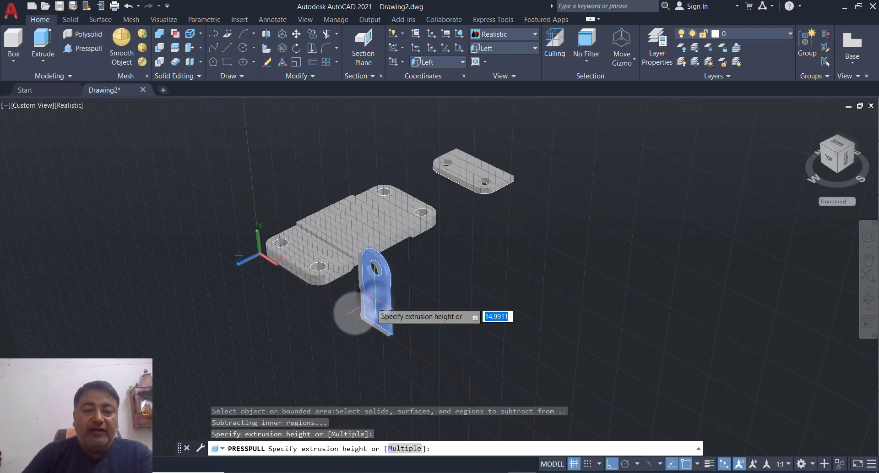
text(20)
key(Return)
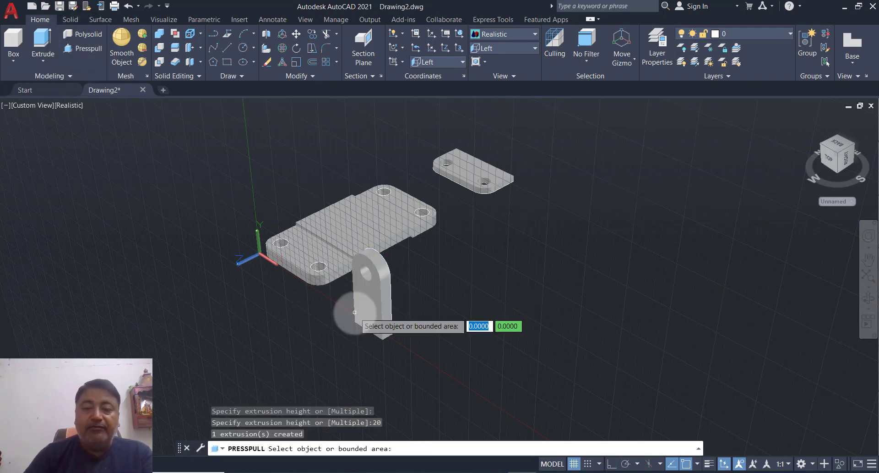
key(Escape)
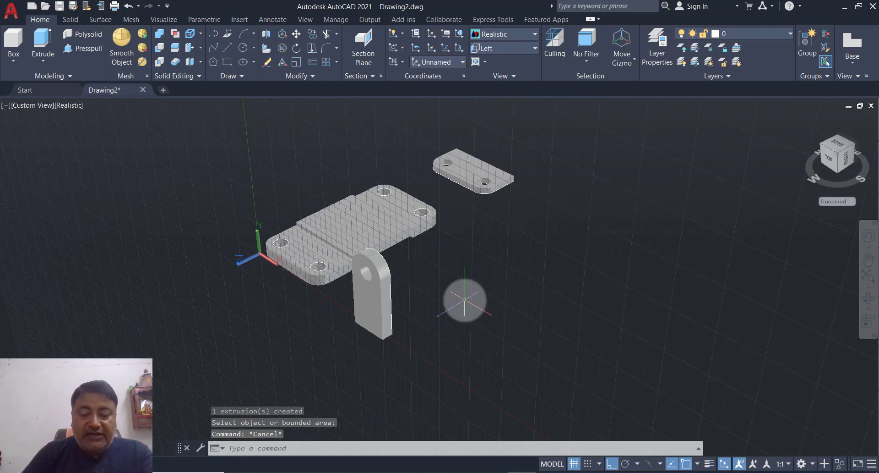
click(823, 202)
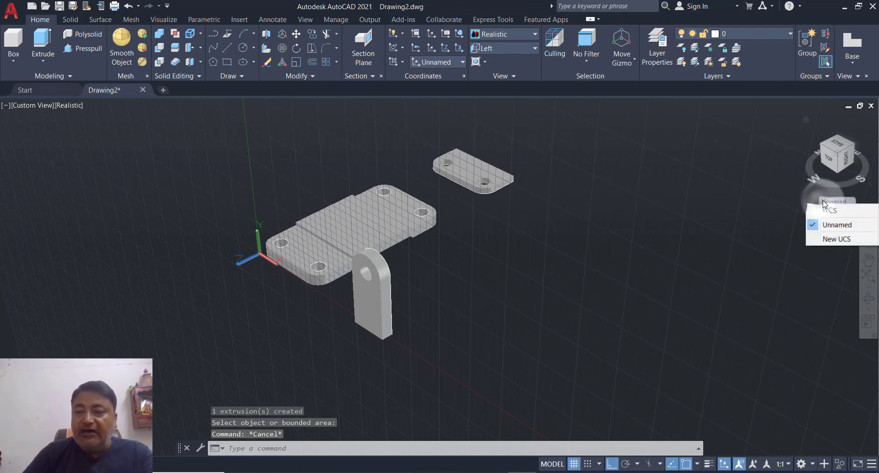
click(827, 209)
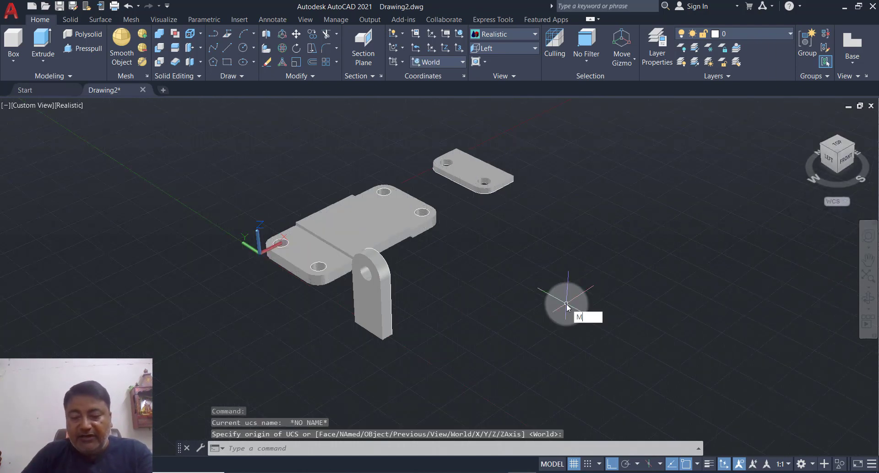
Step: Move the lug from its bottom edge midpoint to the midpoint of the small plate's straight upper edge
text(M)
key(Return)
click(381, 323)
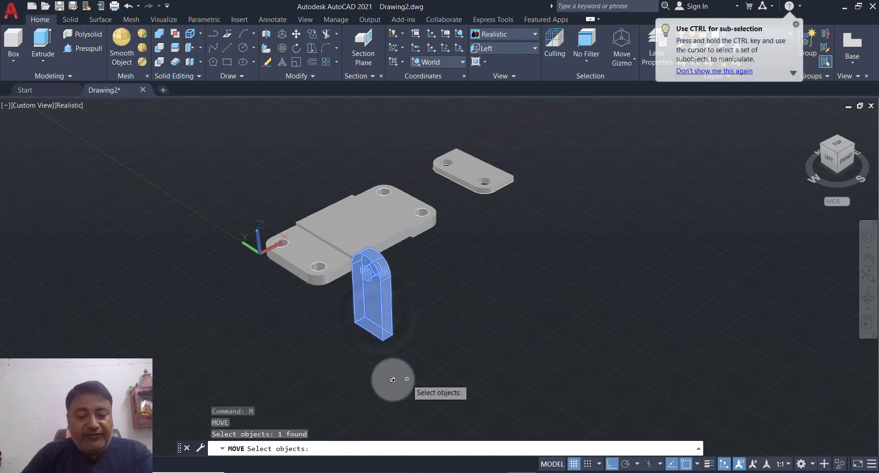
shift+middle_drag(393, 379, 304, 373)
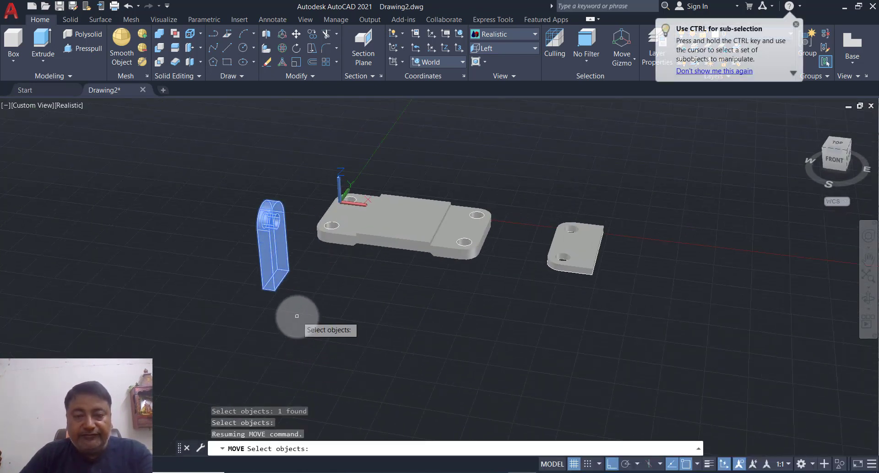
key(Return)
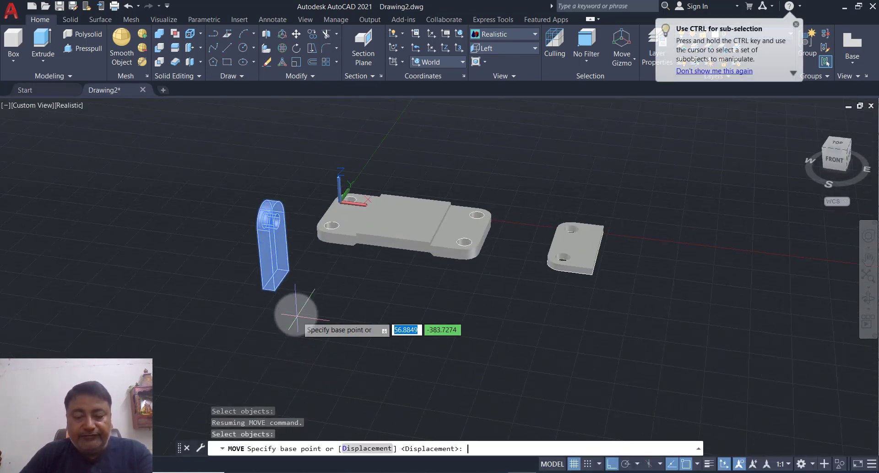
click(280, 279)
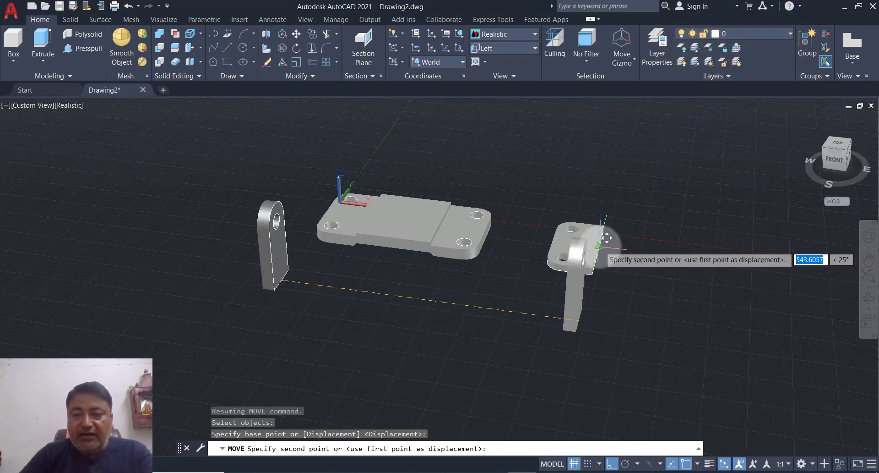
scroll(607, 238, up, 4)
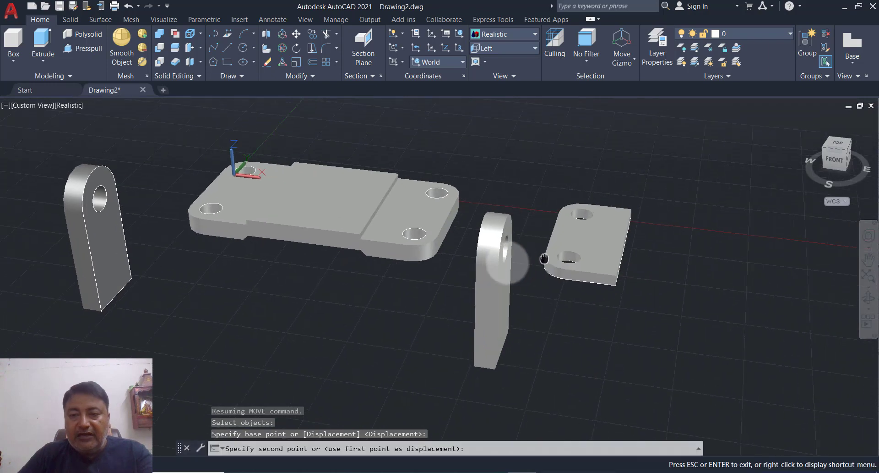
shift+middle_drag(551, 283, 507, 289)
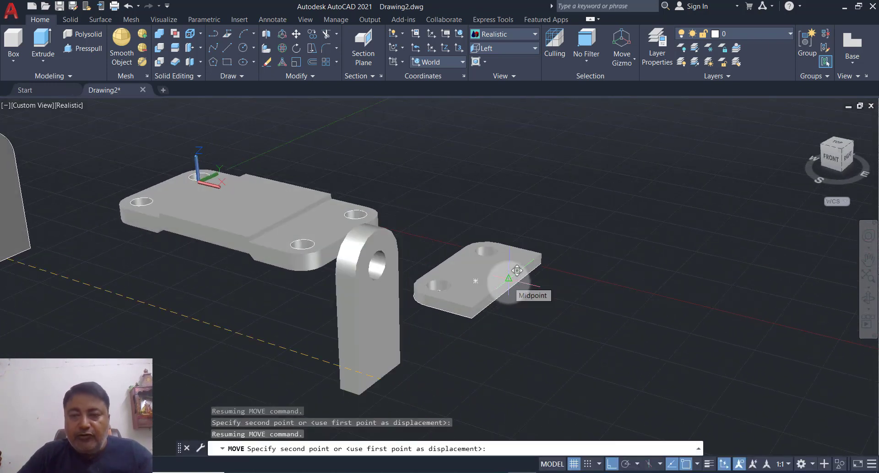
click(517, 270)
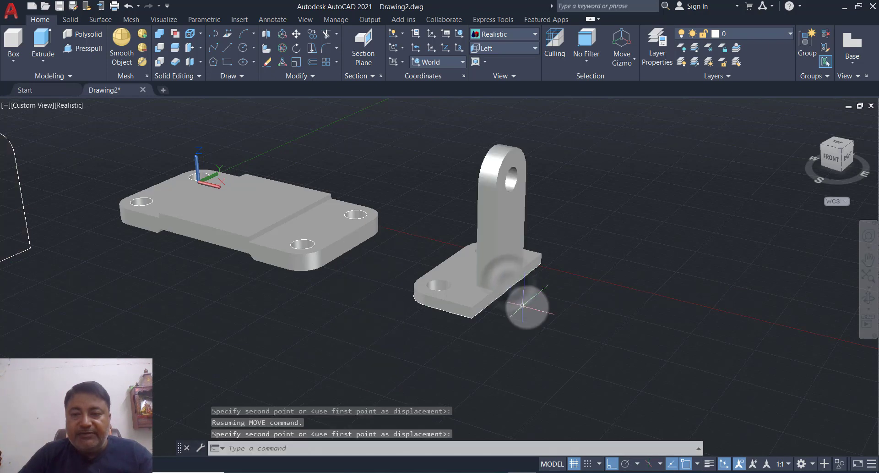
Step: Shift the lug 8 inward along the X axis, away from the plate's straight edge
click(489, 227)
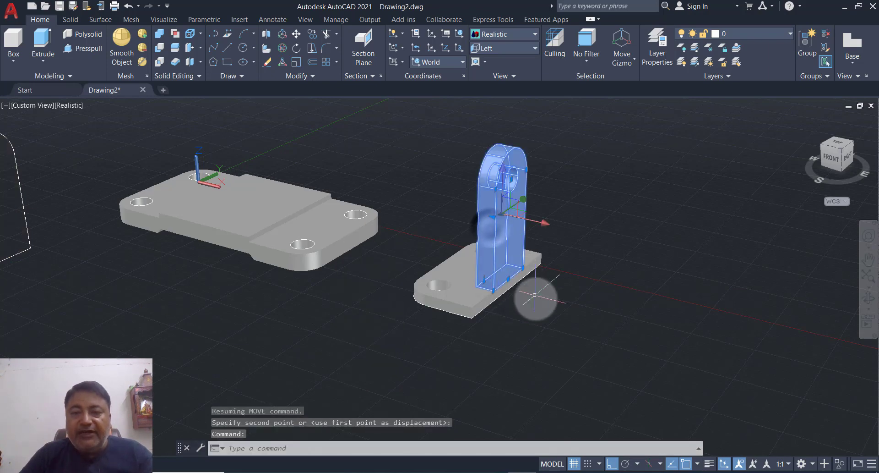
click(541, 222)
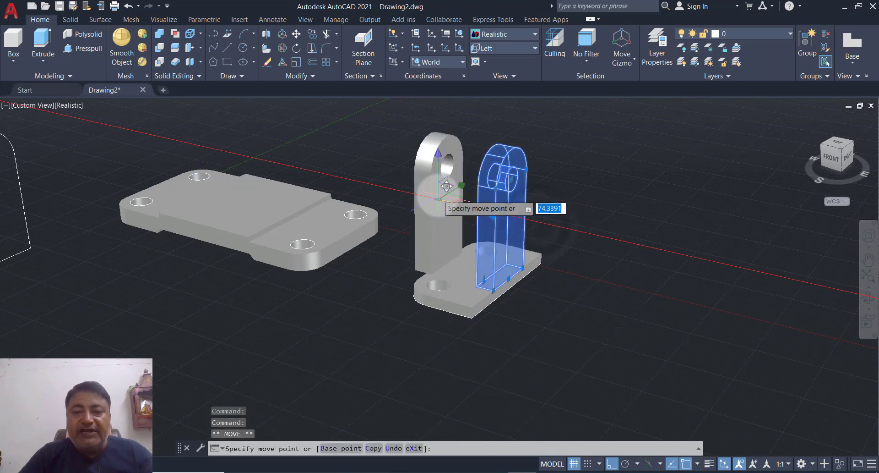
key(Return)
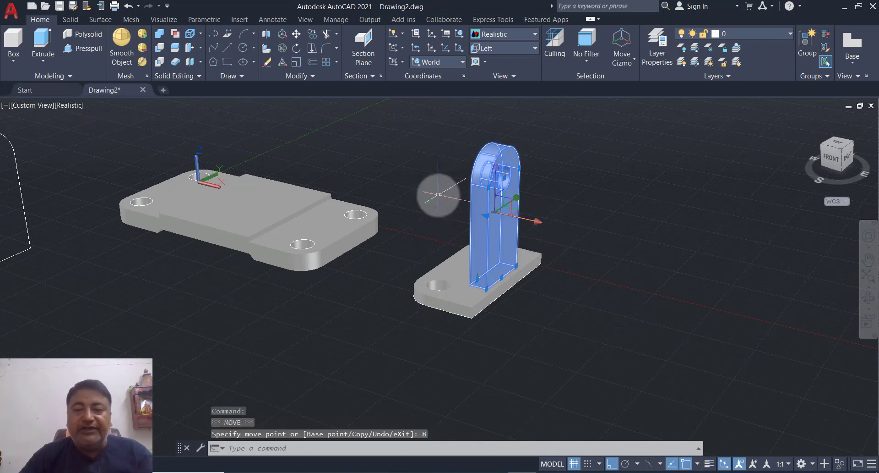
key(Escape)
key(Escape)
Step: Union the upright lug and the small holed plate into one solid
mouse_move(565, 333)
shift+middle_down()
mouse_move(604, 334)
mouse_move(573, 339)
shift+middle_up()
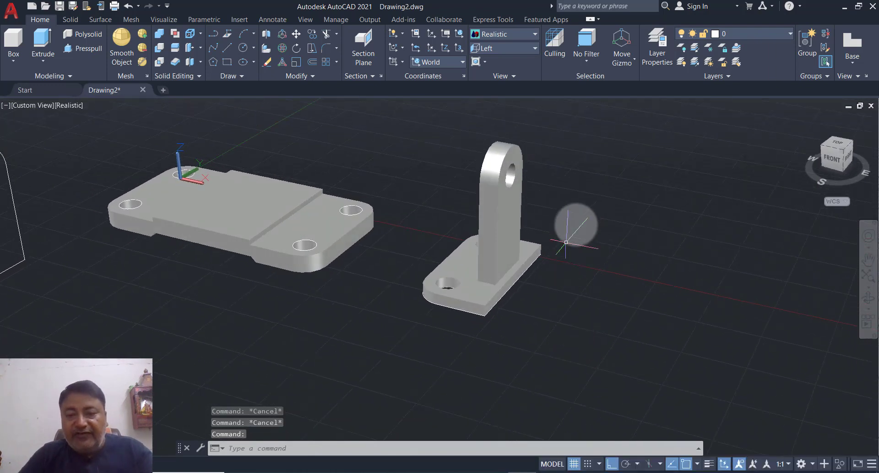
text(UNI)
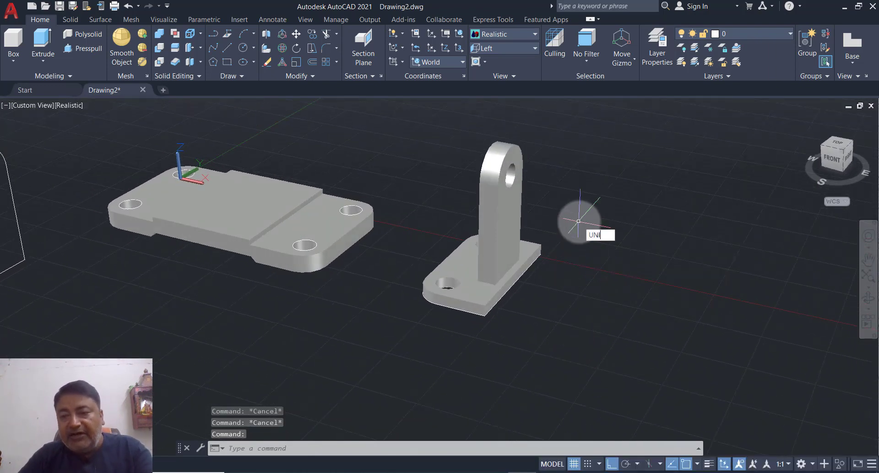
text(ON)
key(Return)
click(503, 240)
click(463, 266)
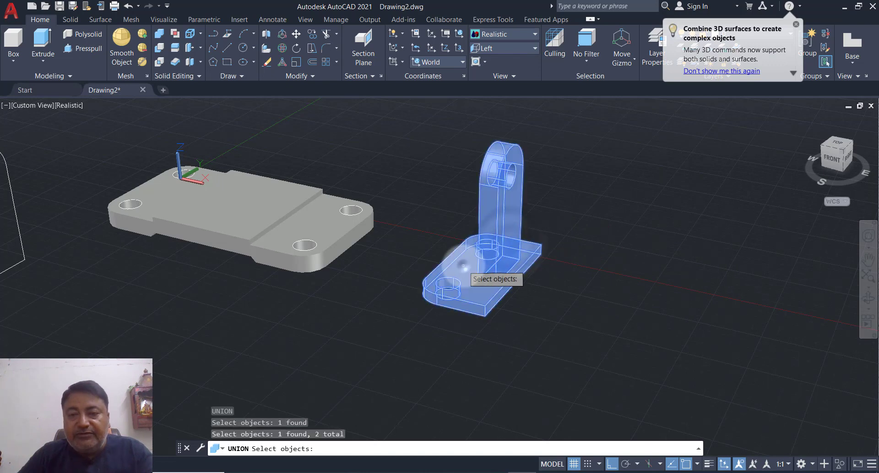
right_click(464, 265)
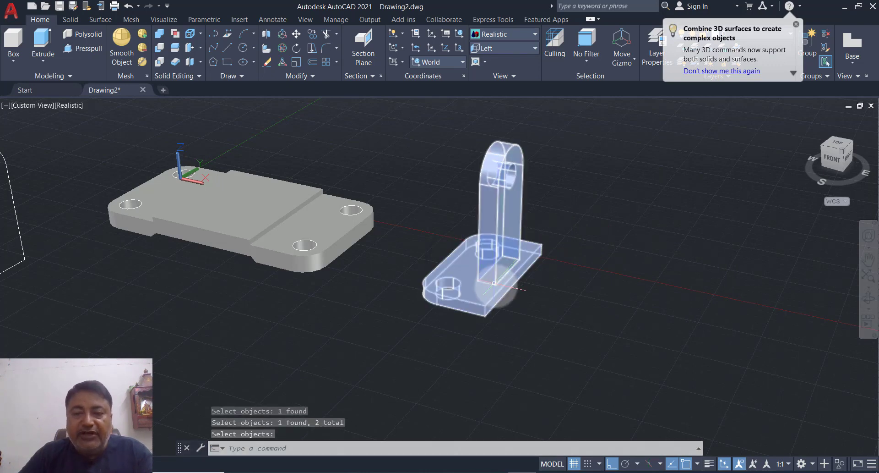
Step: Fillet the two short edges where the lug's narrow sides meet the plate with a radius of 32
scroll(464, 265, up, 4)
middle_drag(501, 291, 410, 304)
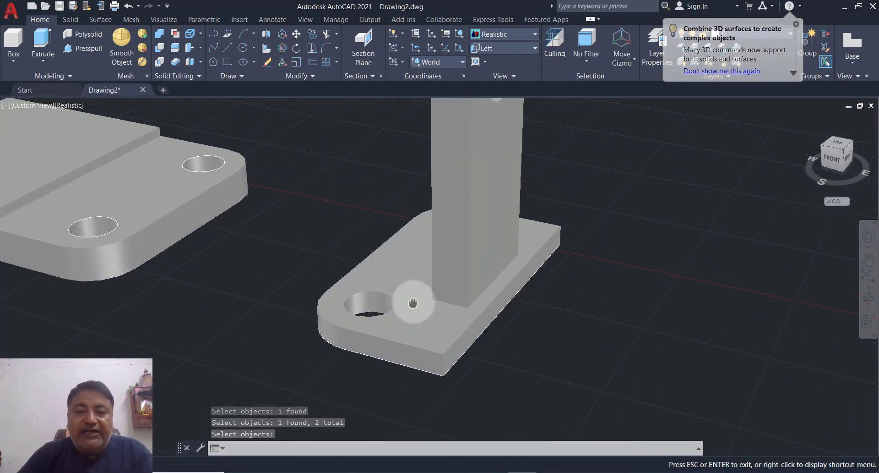
click(70, 19)
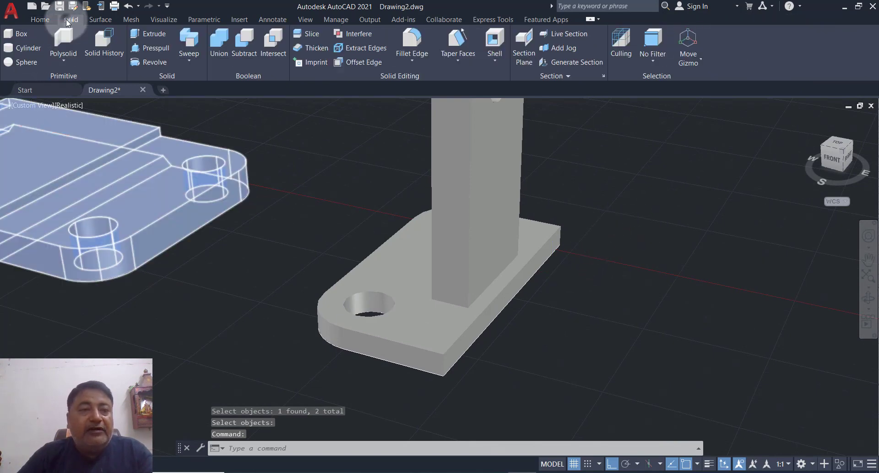
click(412, 58)
click(418, 80)
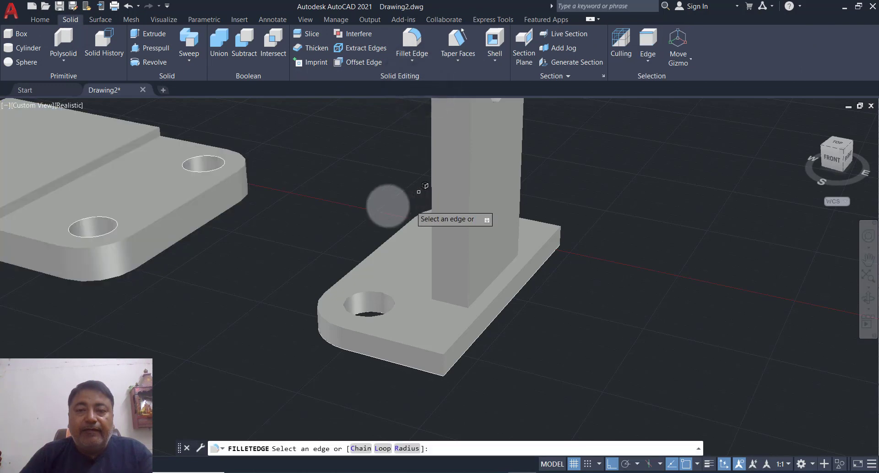
text(R)
key(Return)
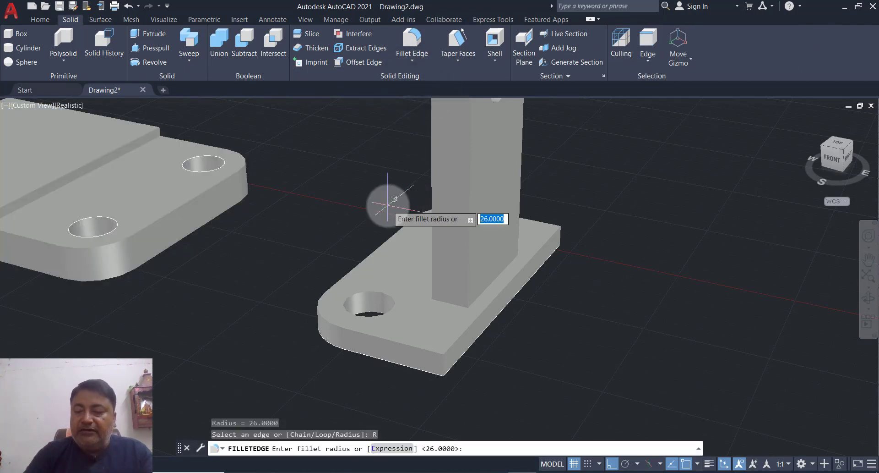
text(32)
key(Return)
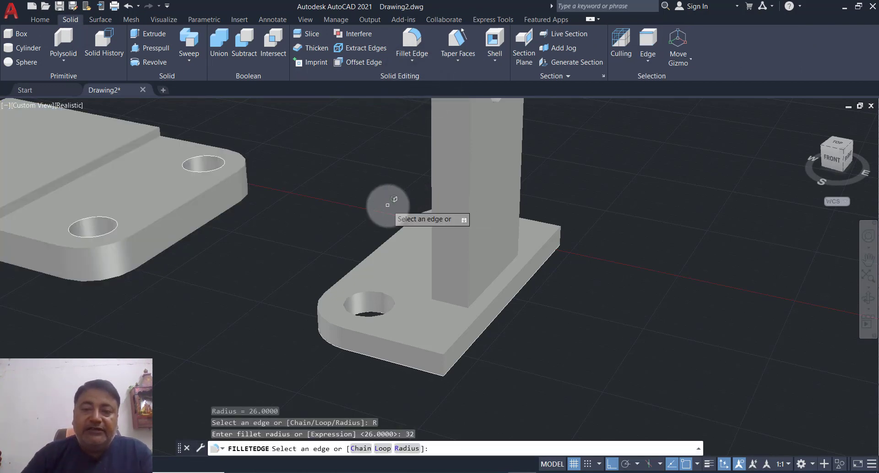
click(450, 300)
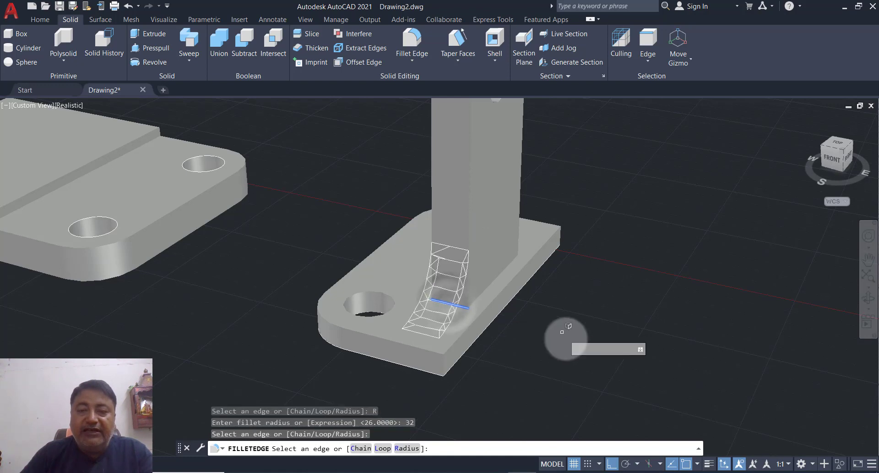
shift+middle_drag(520, 329, 359, 285)
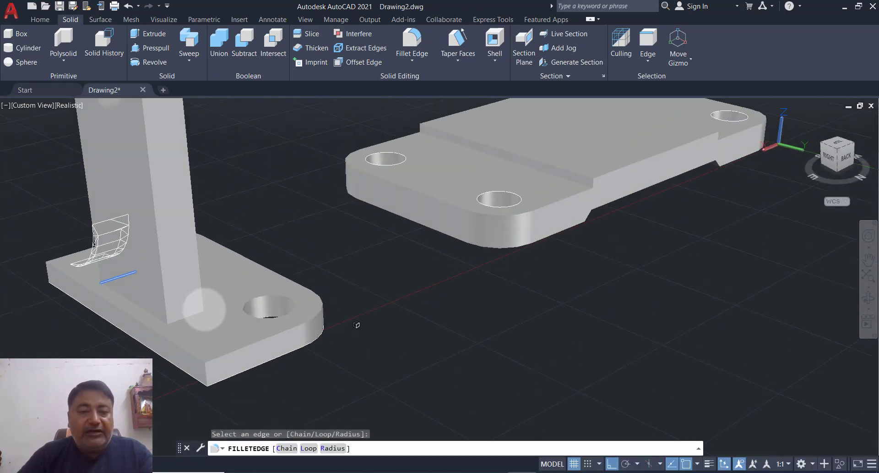
click(191, 314)
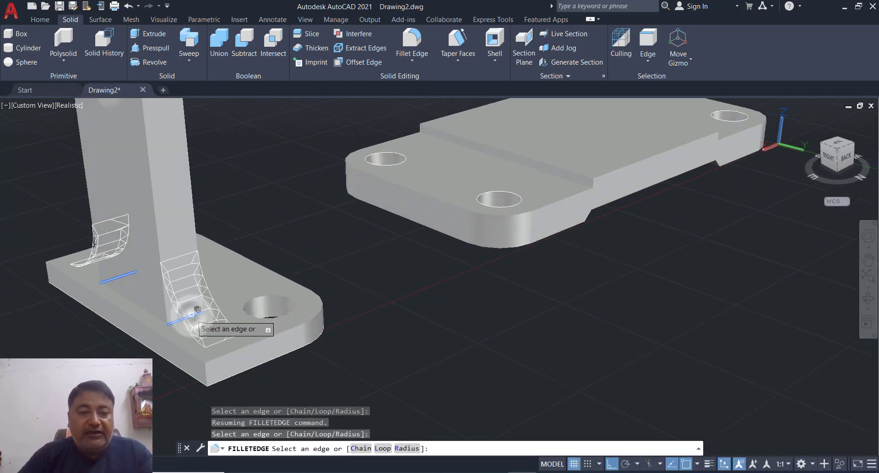
key(Return)
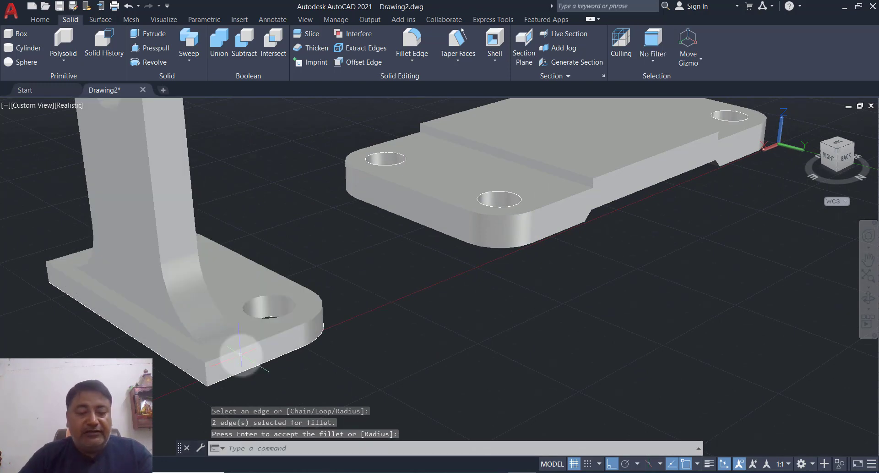
shift+middle_drag(235, 353, 434, 337)
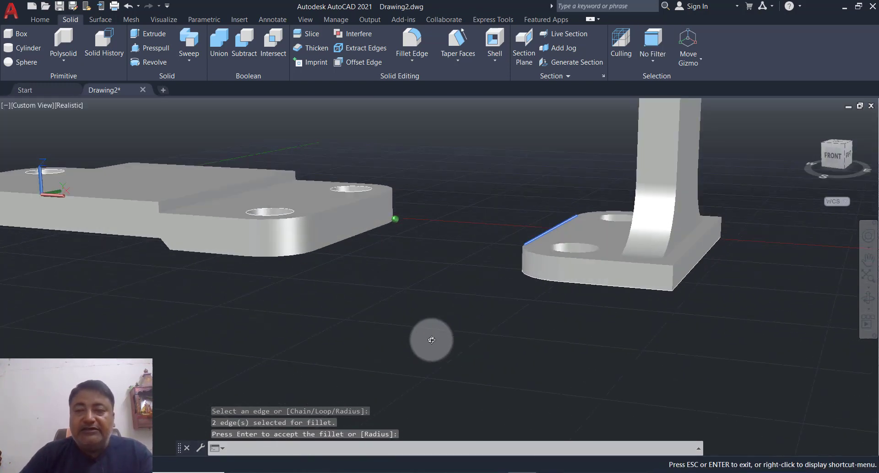
key(Return)
Step: Switch to the Front view in parallel projection, with free space beside the bracket
shift+middle_drag(635, 317, 576, 282)
scroll(580, 268, up, 2)
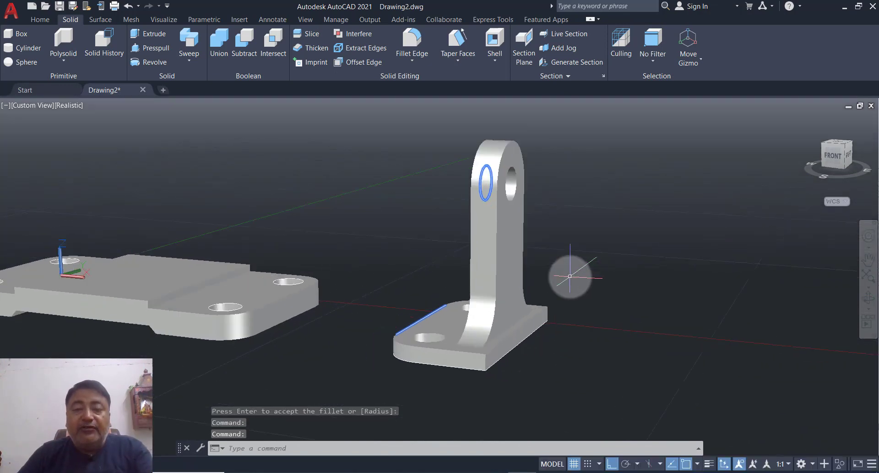
click(38, 19)
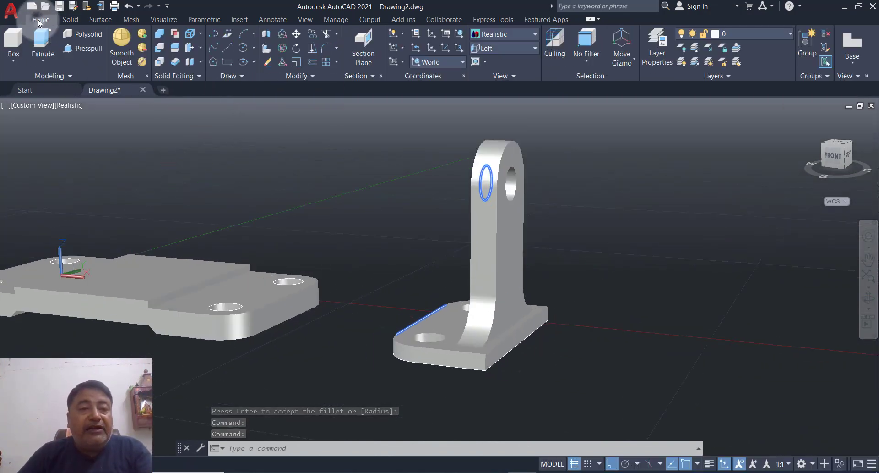
click(487, 36)
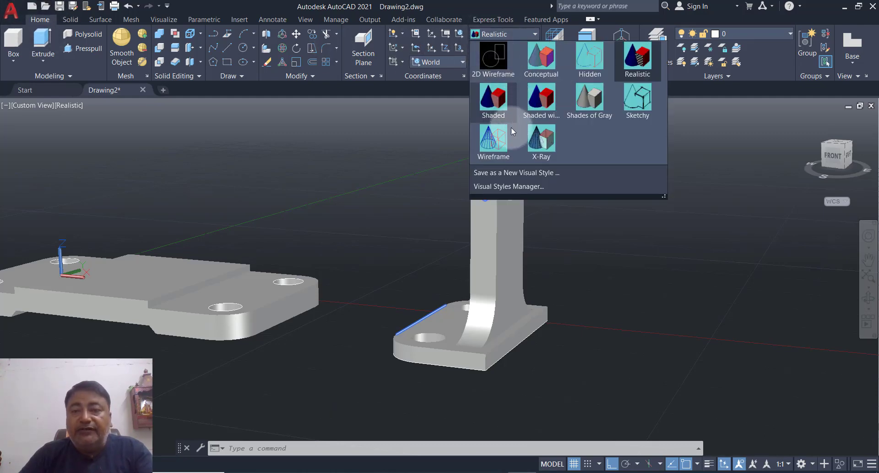
click(508, 38)
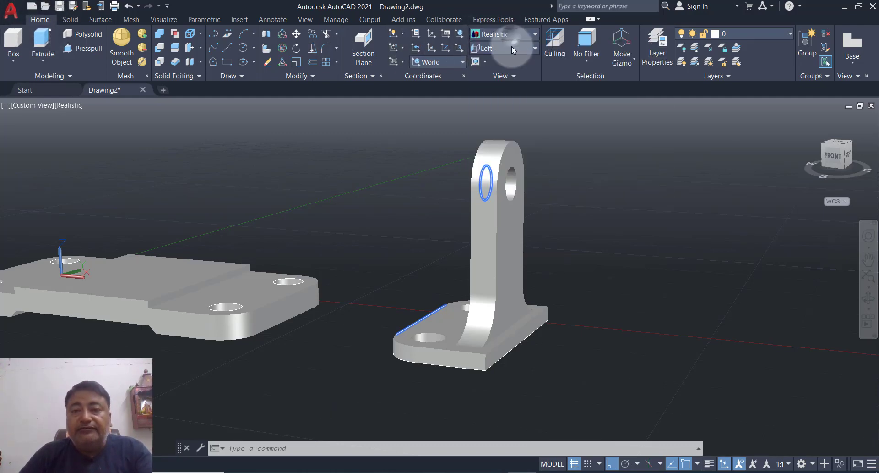
click(511, 49)
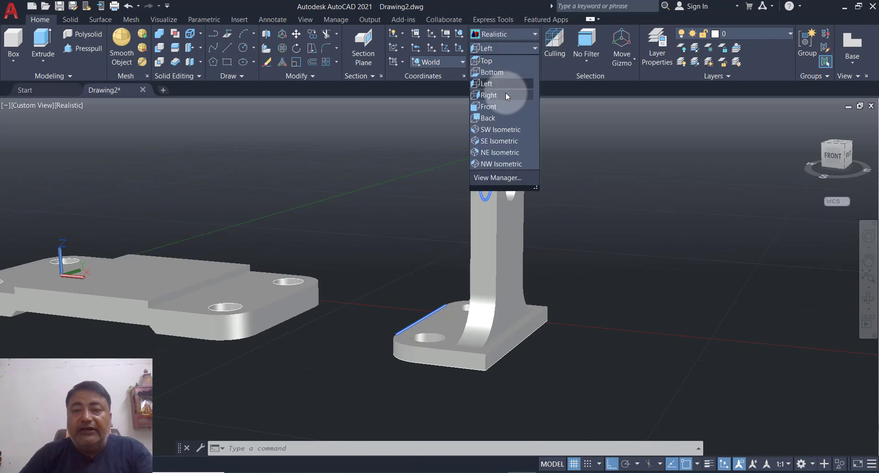
click(504, 106)
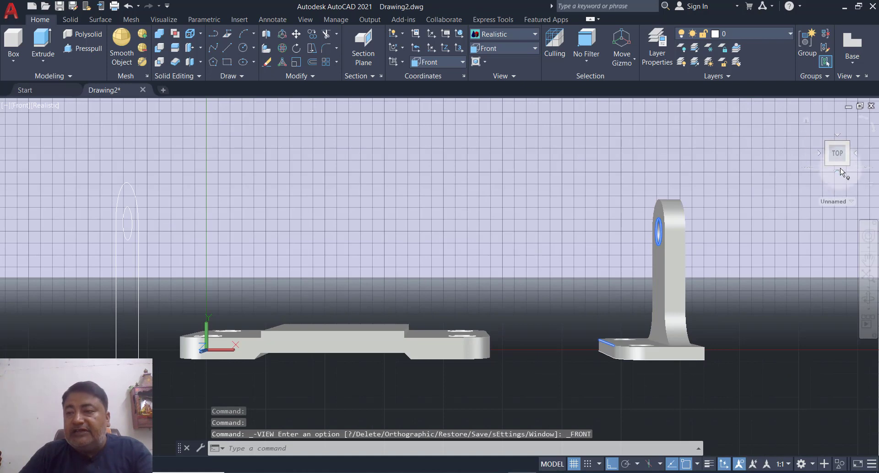
right_click(839, 160)
click(799, 178)
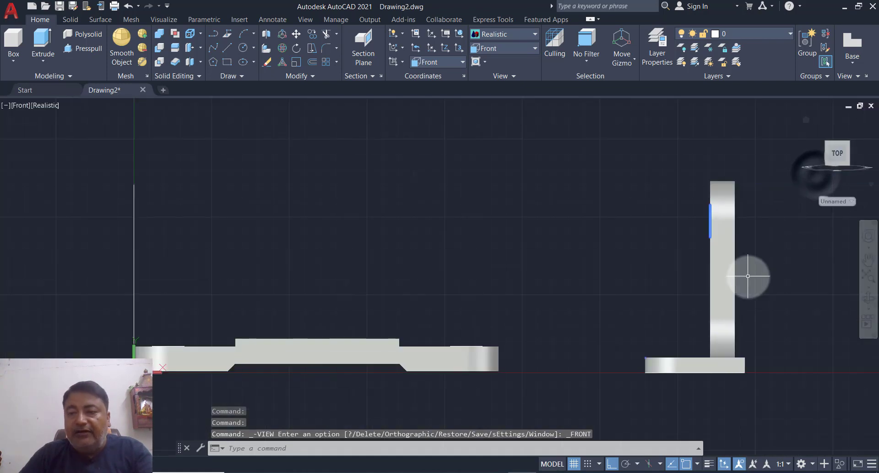
middle_drag(755, 277, 565, 263)
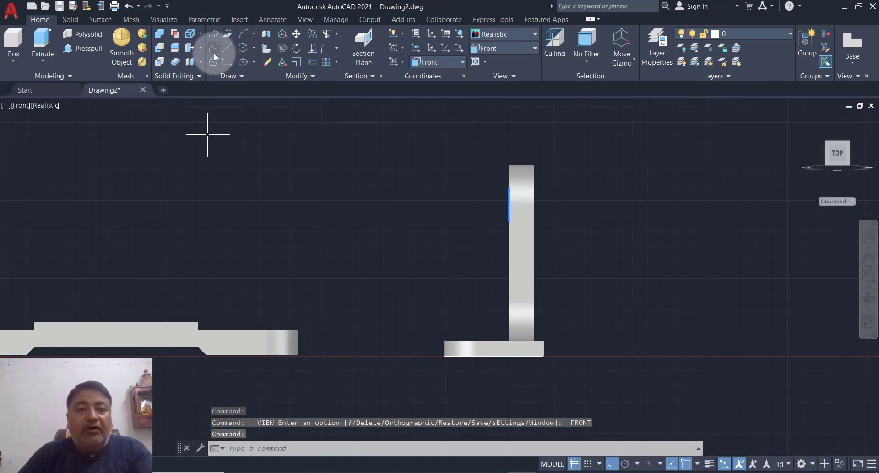
Step: Draw a closed right triangle beside the bracket with a horizontal leg of 52 and a vertical leg of 82
click(227, 49)
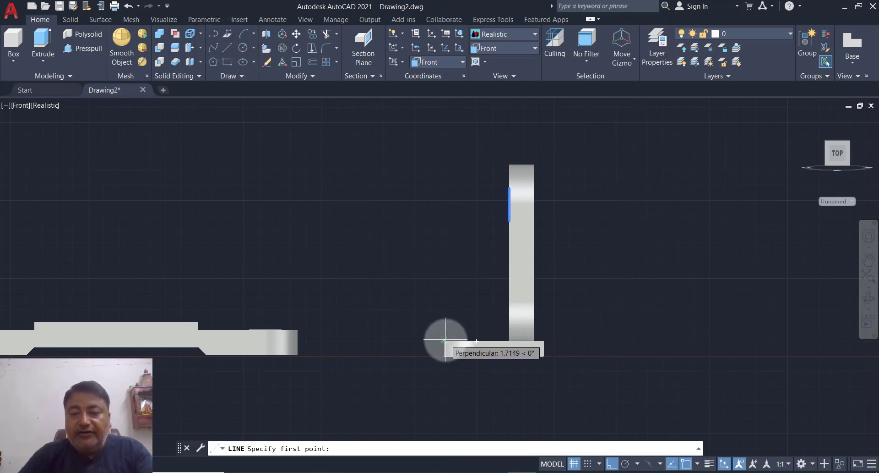
middle_drag(703, 334, 620, 333)
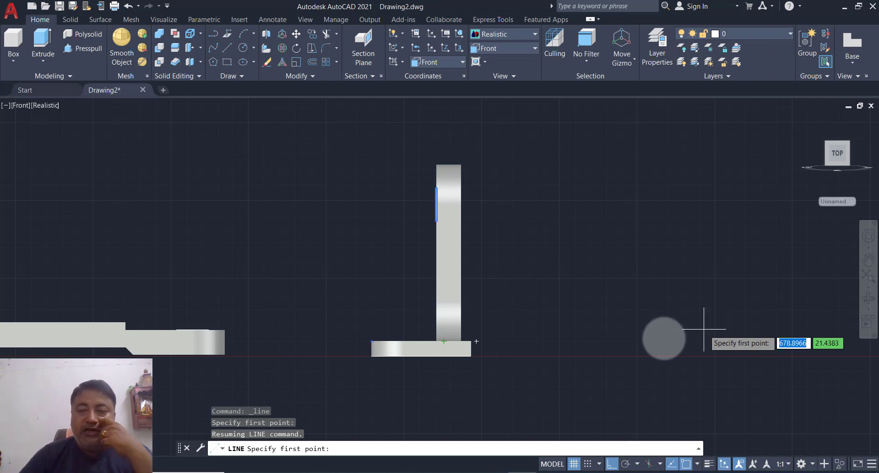
click(626, 341)
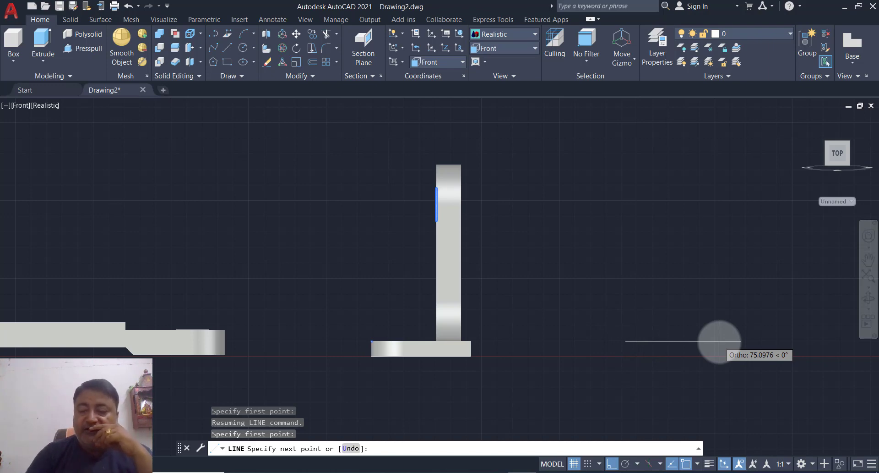
text(52)
key(Return)
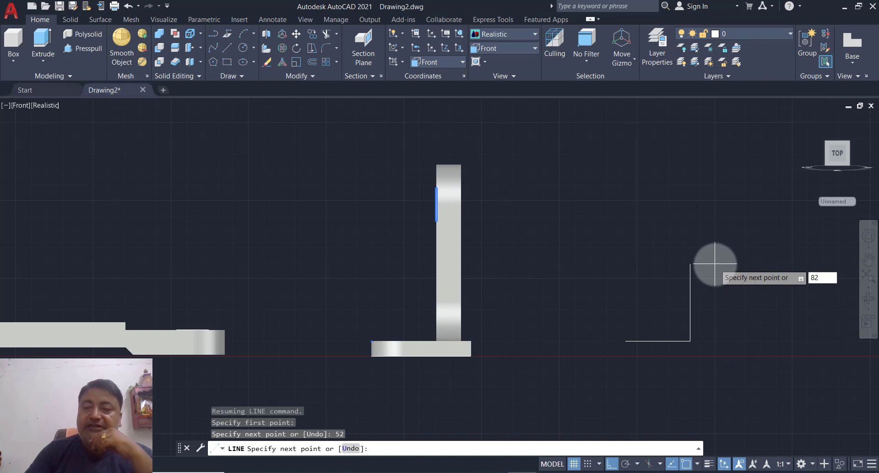
key(Return)
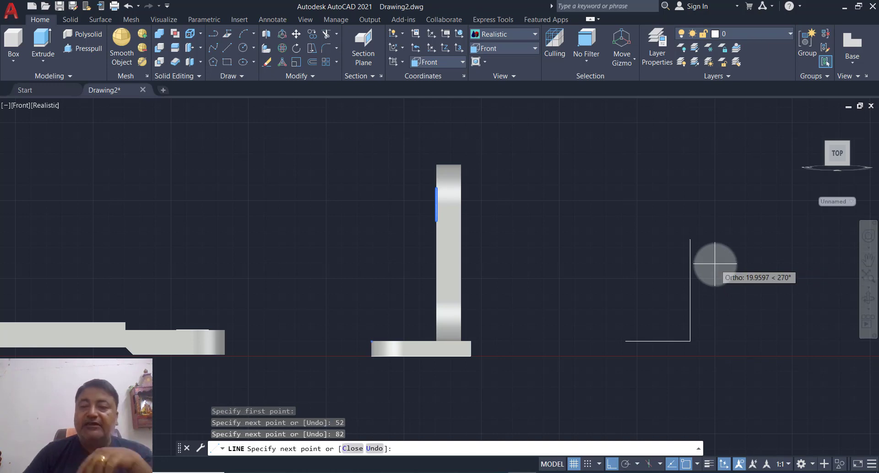
click(626, 341)
key(Return)
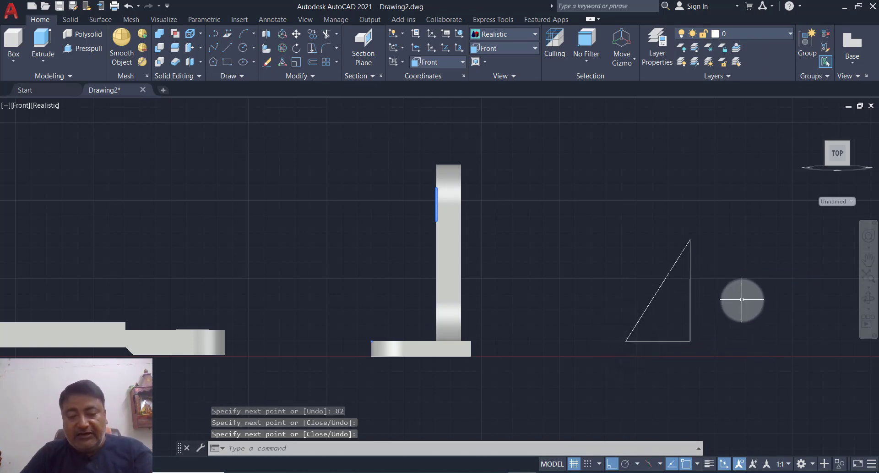
Step: Convert the three triangle lines into a region
text(REG)
key(Return)
click(733, 225)
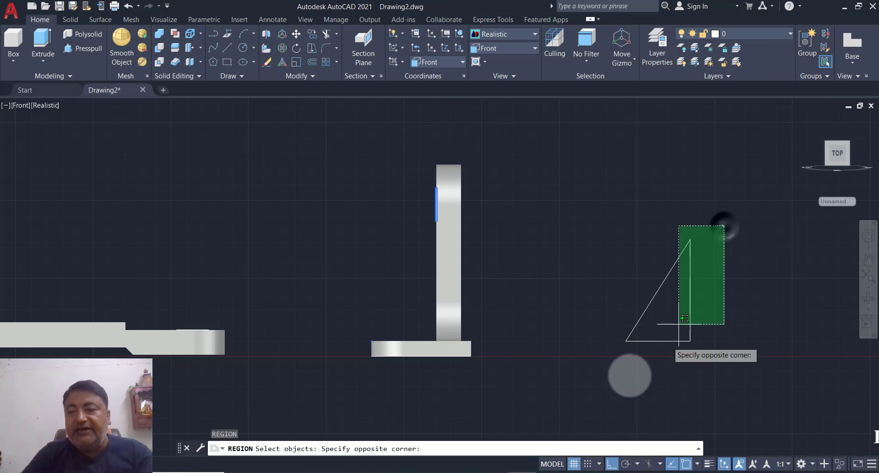
click(627, 378)
key(Return)
key(Return)
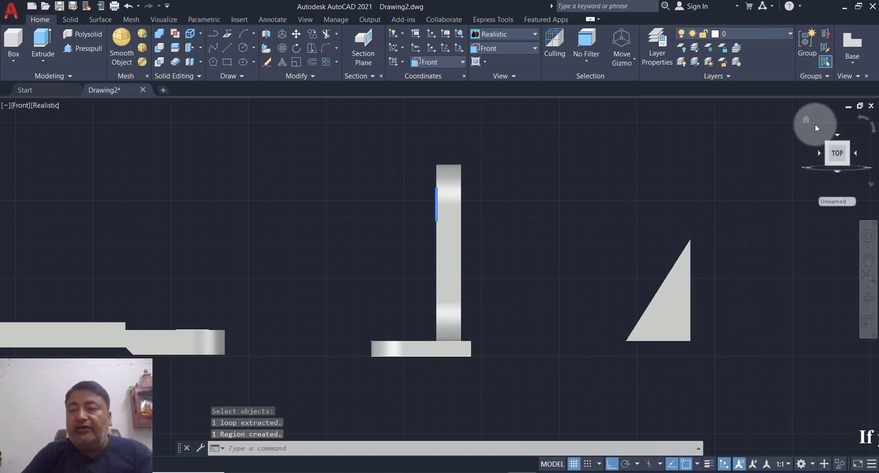
Step: Return to the home isometric view and restore the World coordinate system
click(812, 122)
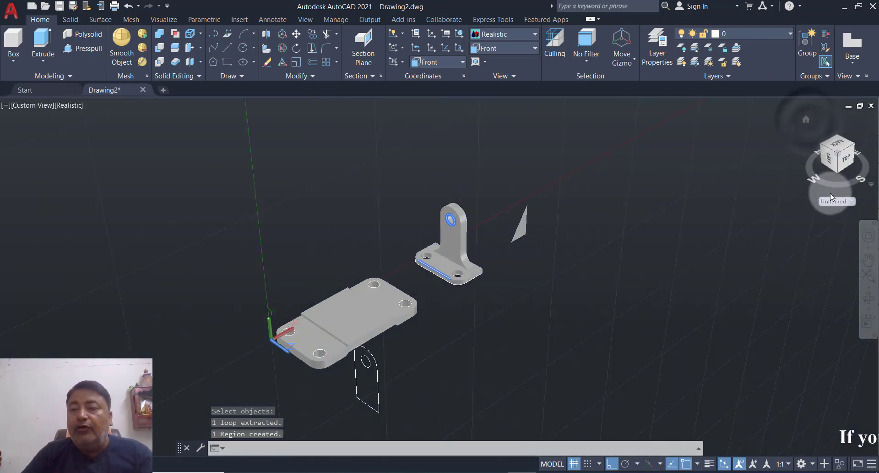
click(831, 202)
click(832, 212)
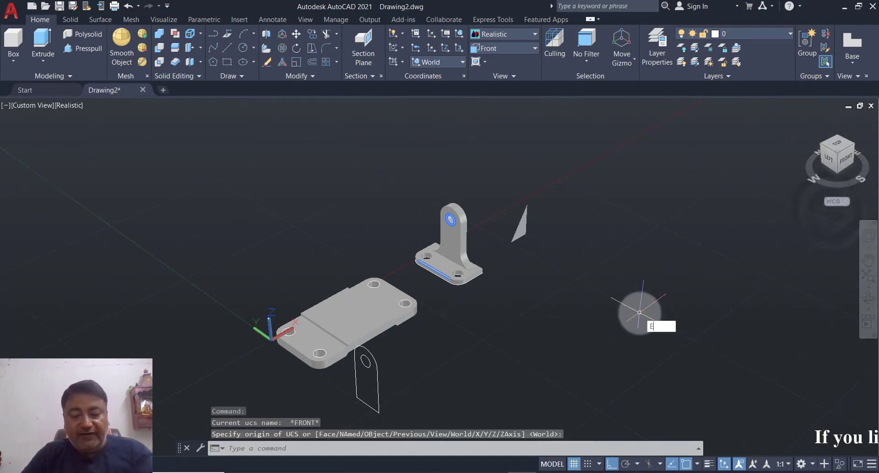
Step: Extrude the triangular region to a height of 20 to form a rib
text(EXT)
key(Return)
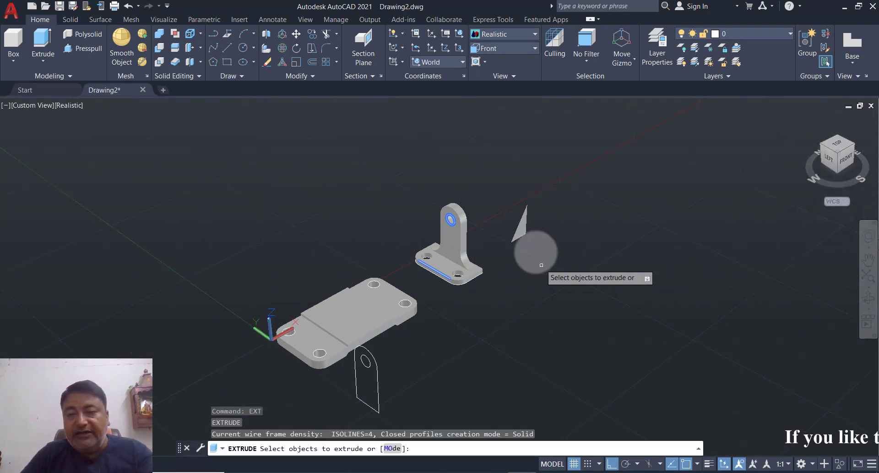
click(524, 228)
key(Return)
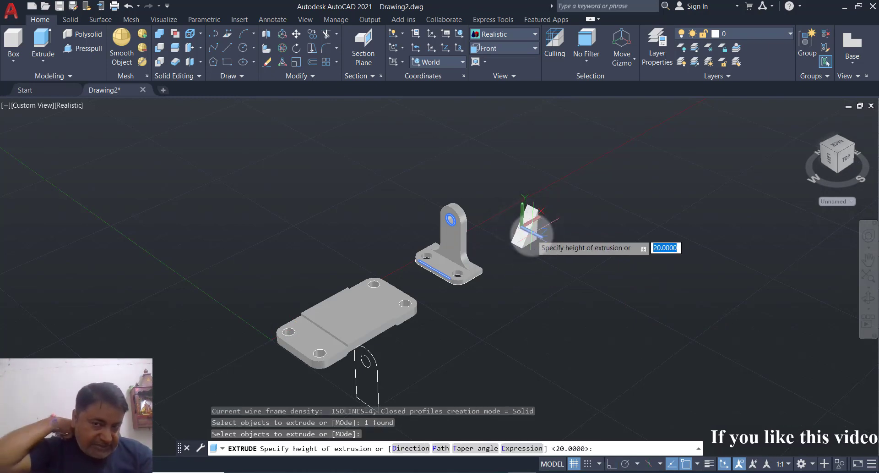
text(20)
key(Return)
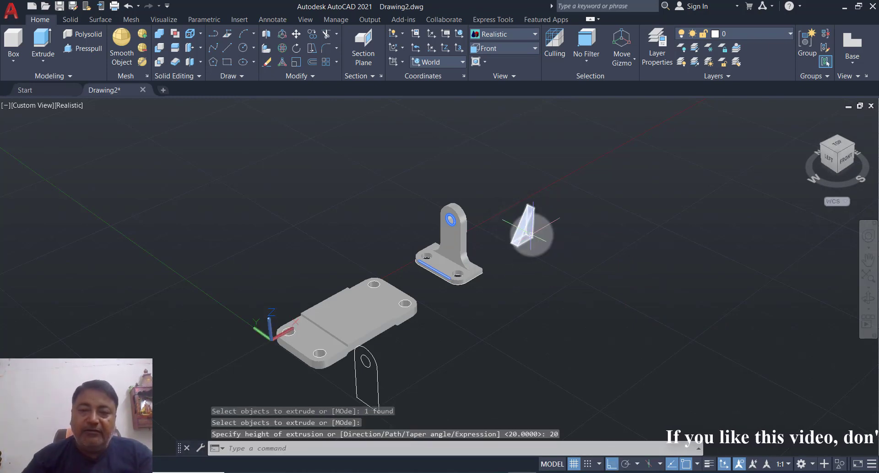
Step: Move the rib from the midpoint of its tip edge to the midpoint of the small plate's upper edge between the rounded corners
scroll(539, 231, up, 2)
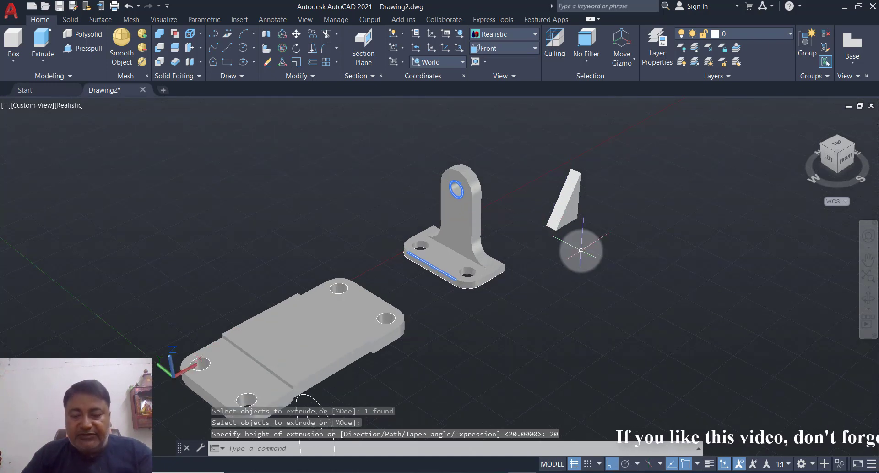
text(m)
key(Return)
click(563, 208)
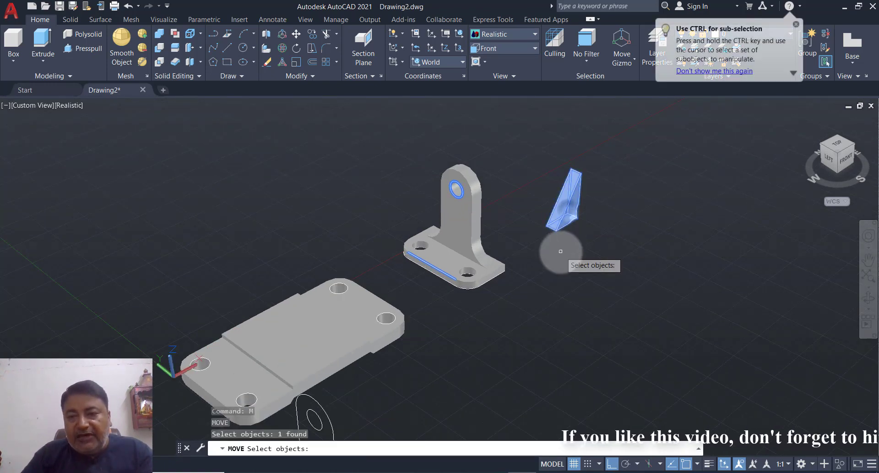
scroll(561, 251, up, 1)
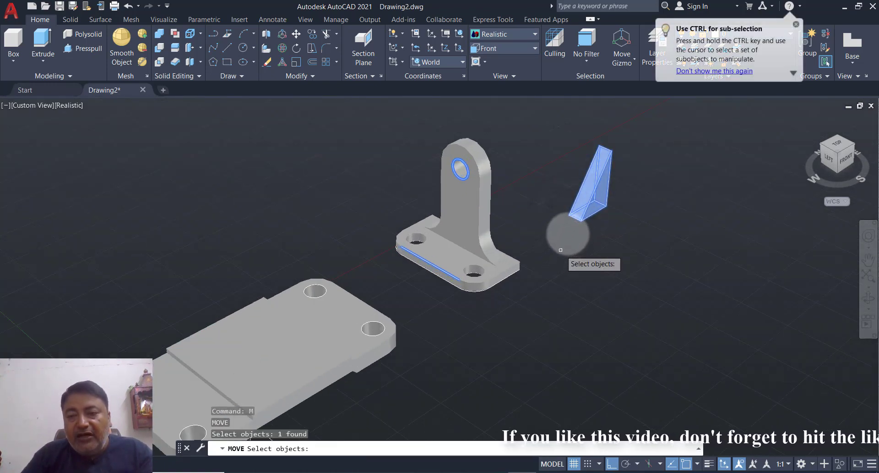
key(Return)
click(575, 216)
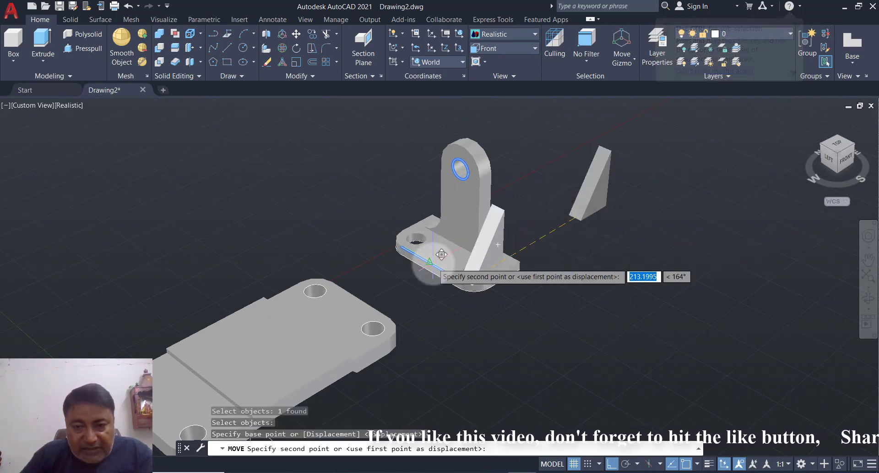
click(438, 254)
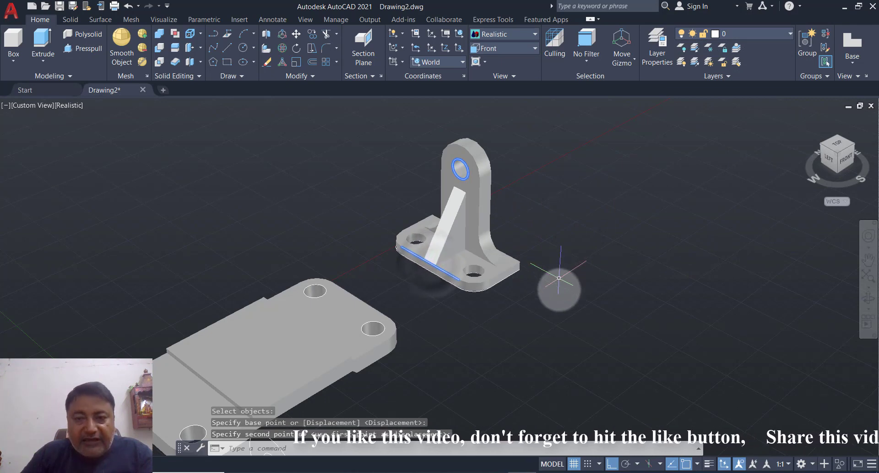
Step: Union the triangular rib and the bracket into one solid
shift+middle_drag(558, 289, 585, 244)
text(UNI)
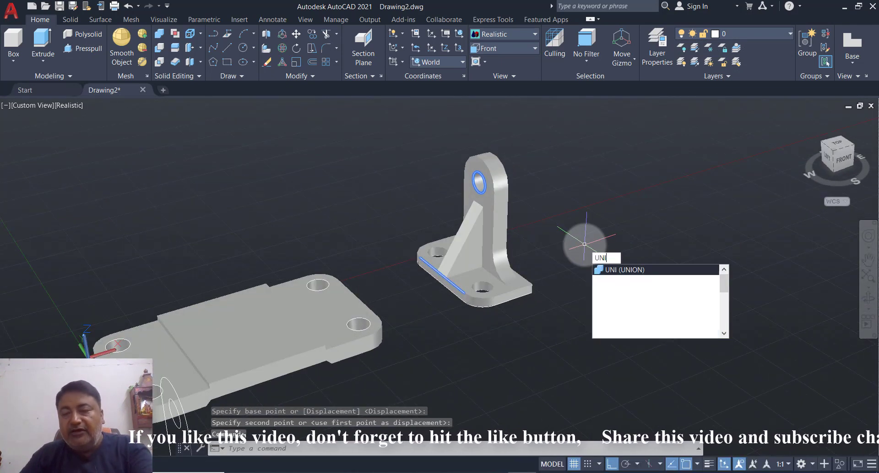
key(Return)
click(492, 216)
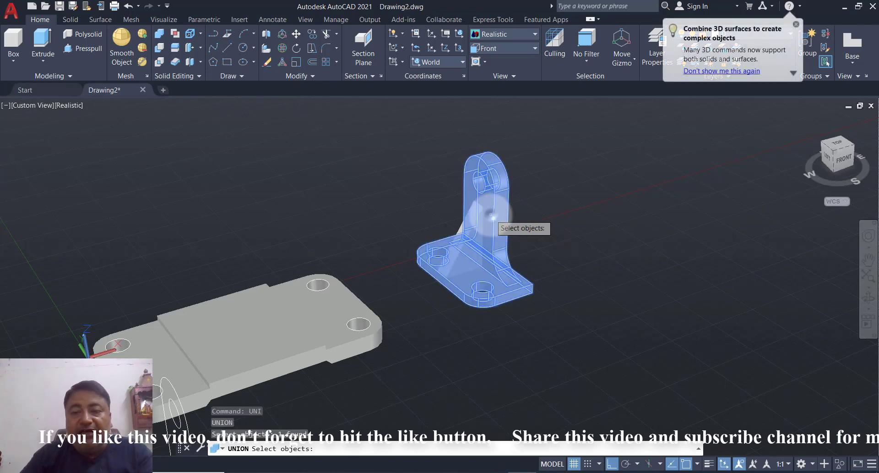
click(477, 224)
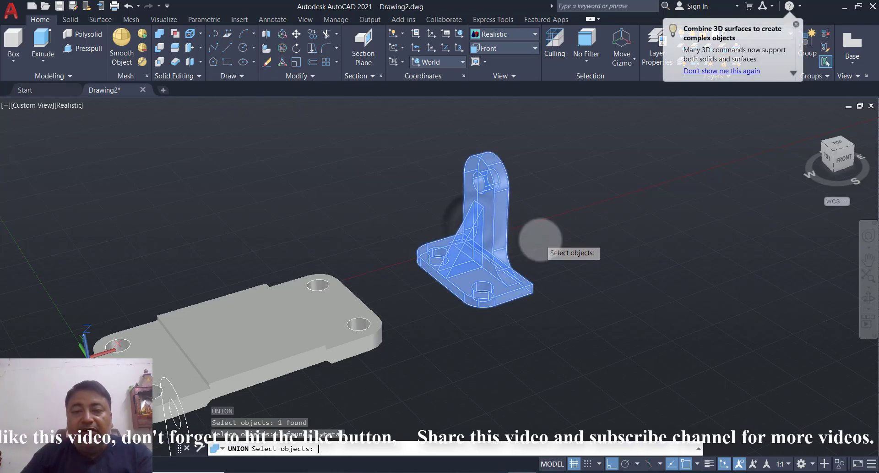
key(Return)
shift+middle_drag(540, 249, 439, 235)
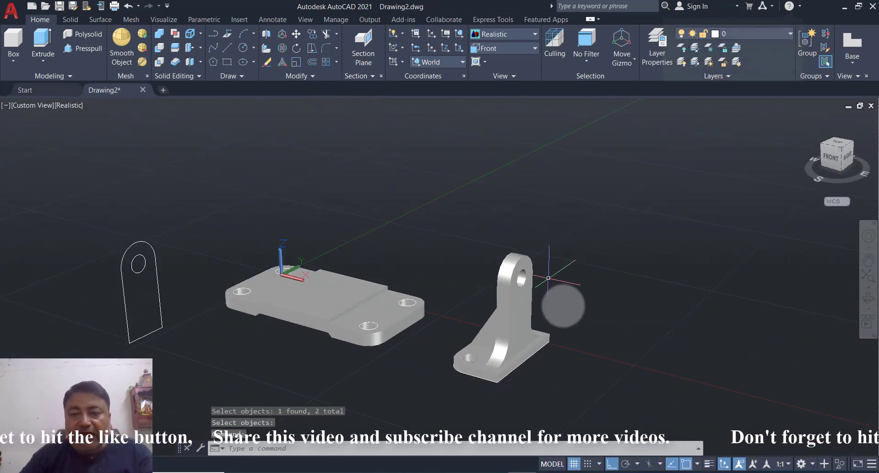
shift+middle_drag(578, 306, 389, 274)
scroll(563, 302, up, 2)
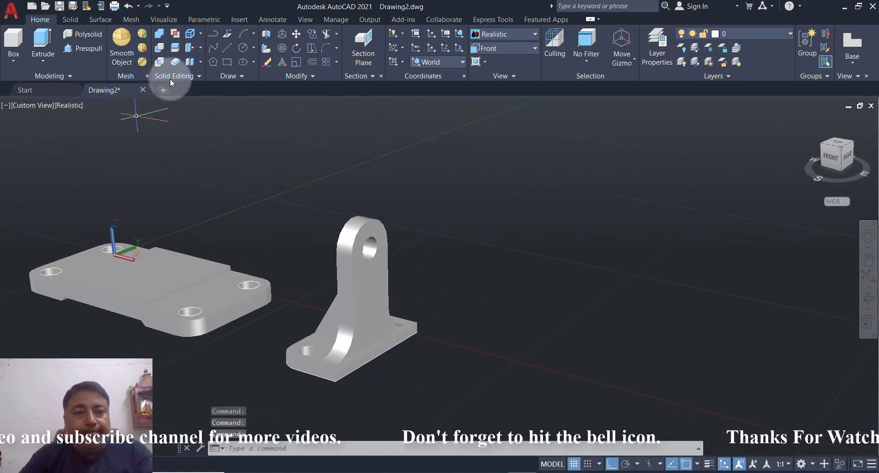
text(c)
key(Return)
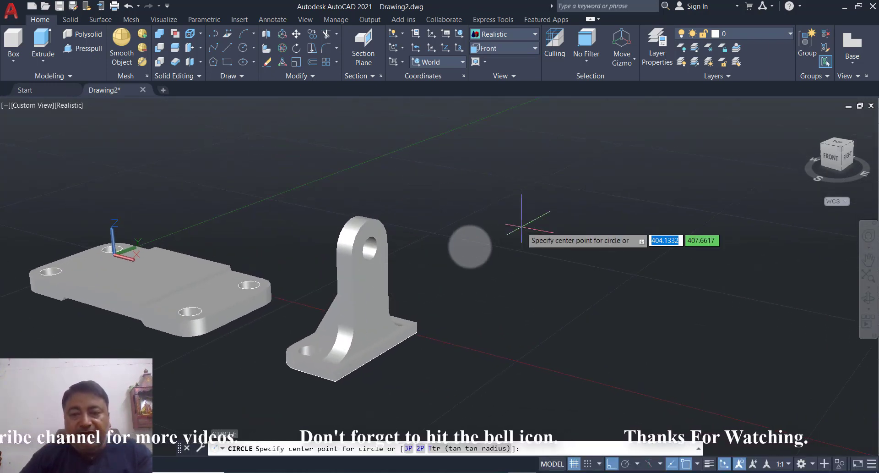
click(370, 249)
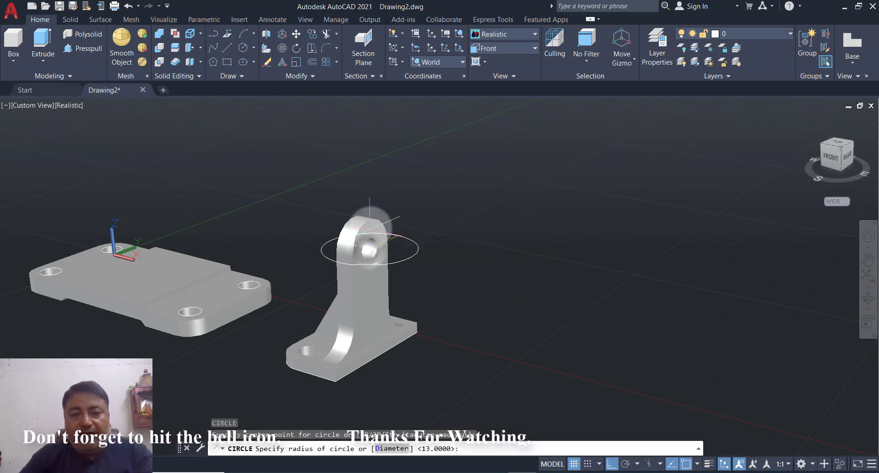
key(Escape)
key(Escape)
scroll(375, 253, up, 2)
scroll(374, 253, up, 2)
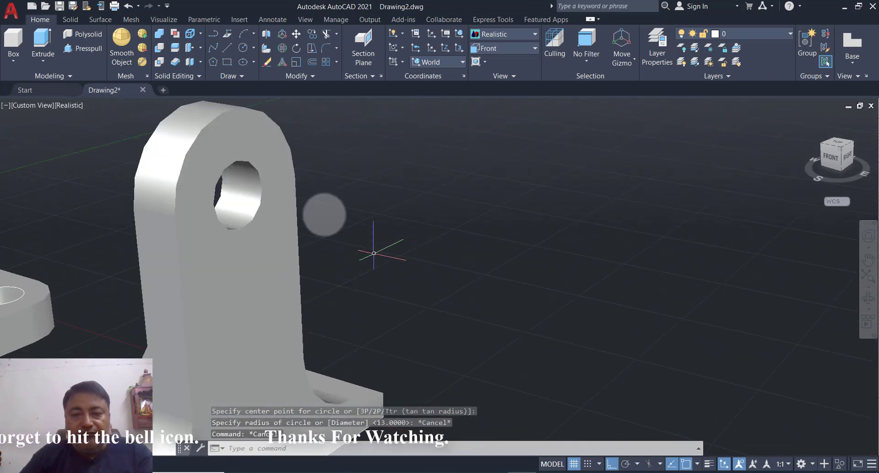
click(242, 48)
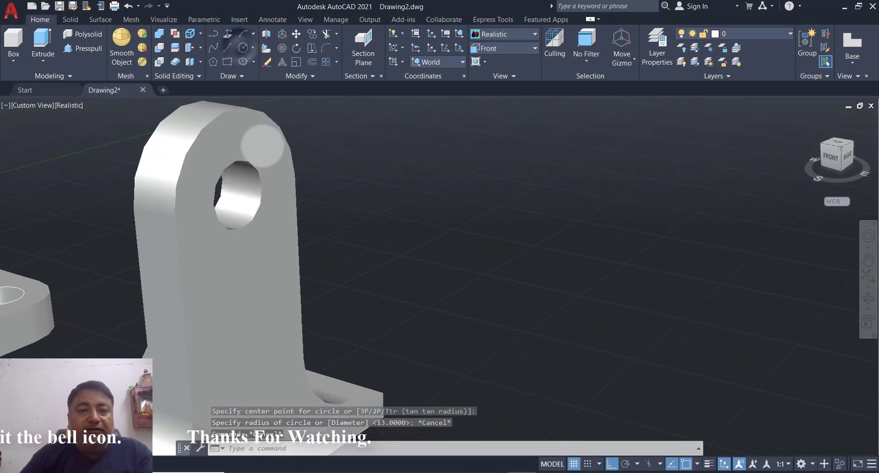
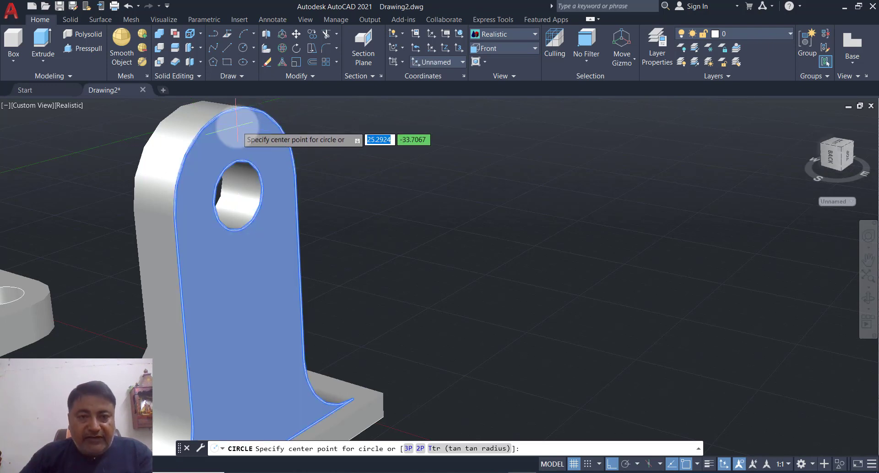
shift+middle_drag(270, 120, 243, 183)
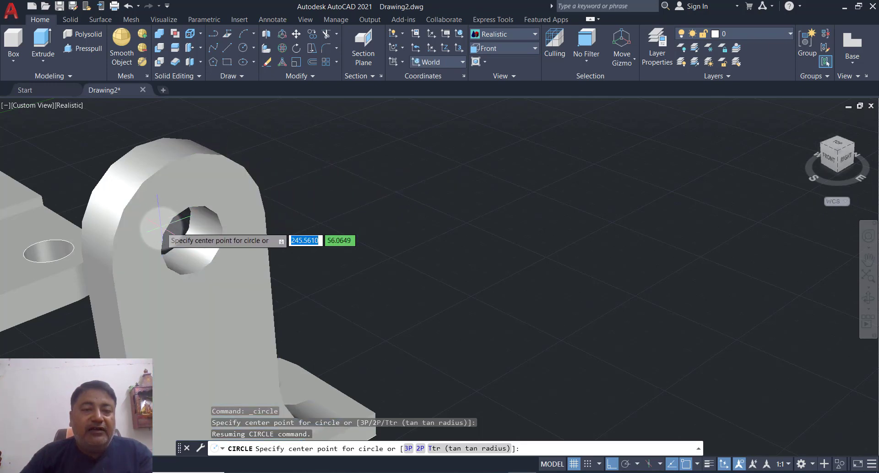
scroll(355, 219, down, 3)
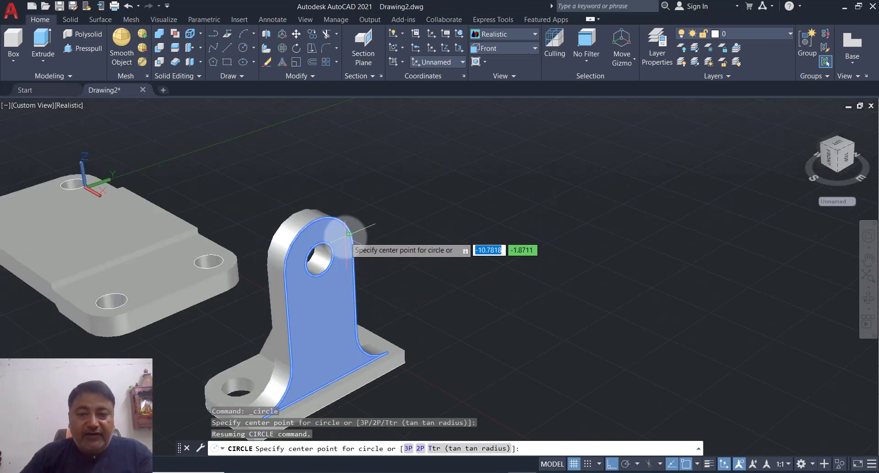
shift+middle_drag(314, 272, 253, 200)
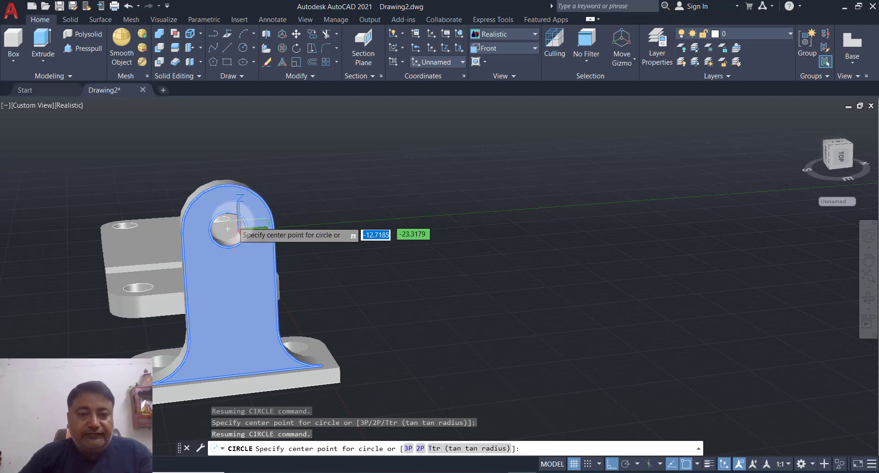
mouse_move(324, 222)
shift+middle_down()
mouse_move(316, 219)
mouse_move(327, 221)
shift+middle_up()
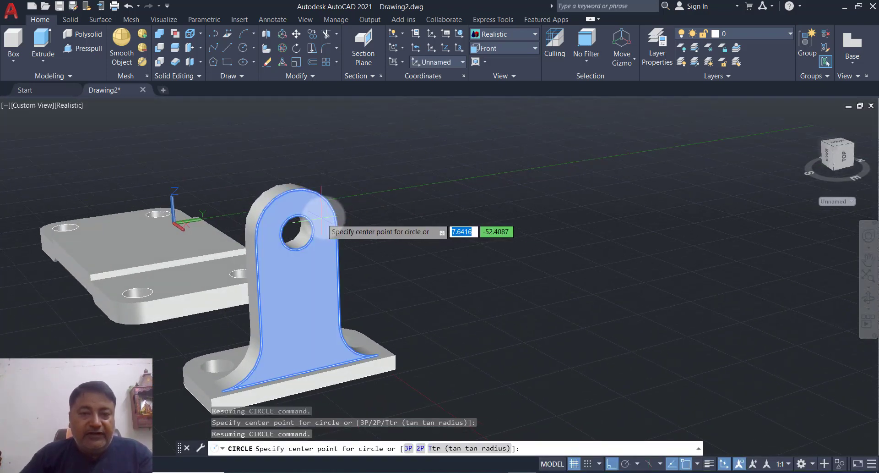
click(297, 233)
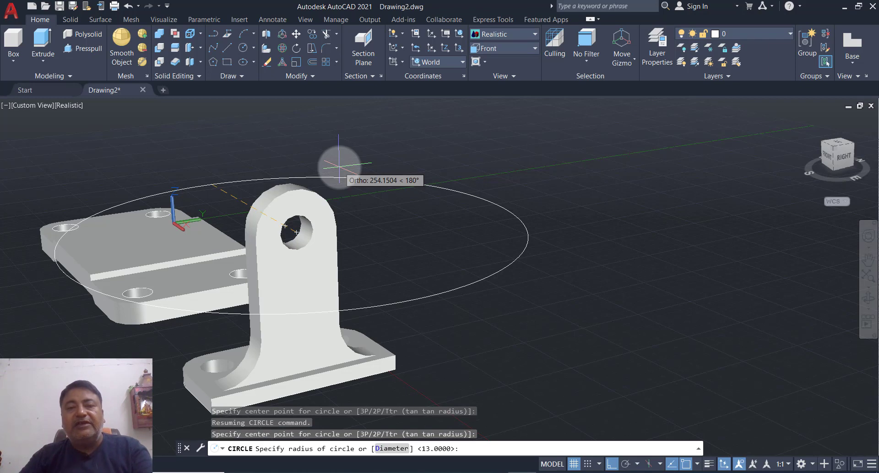
key(Escape)
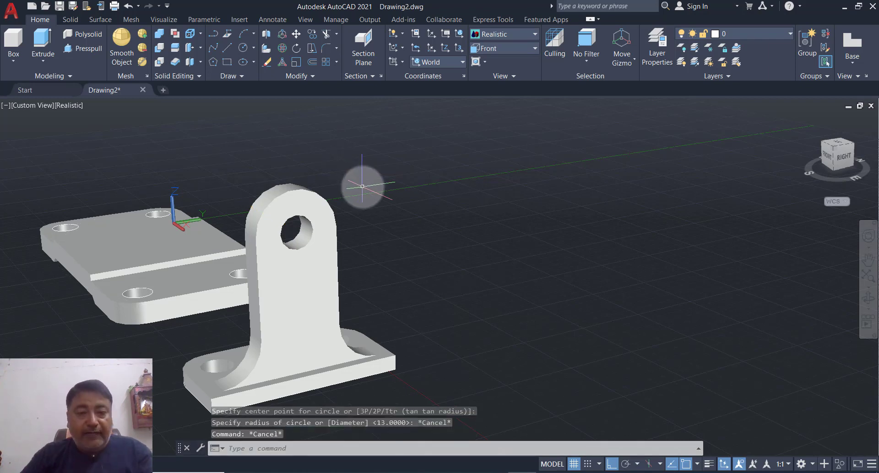
shift+middle_drag(362, 186, 373, 187)
click(334, 285)
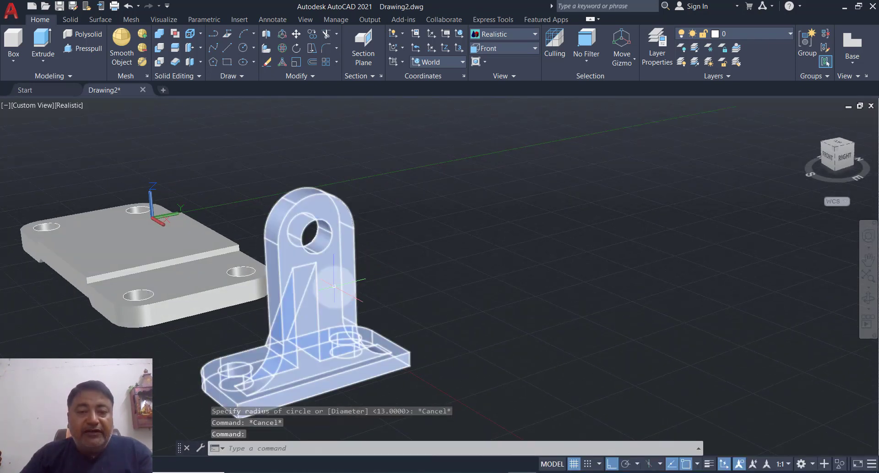
key(Escape)
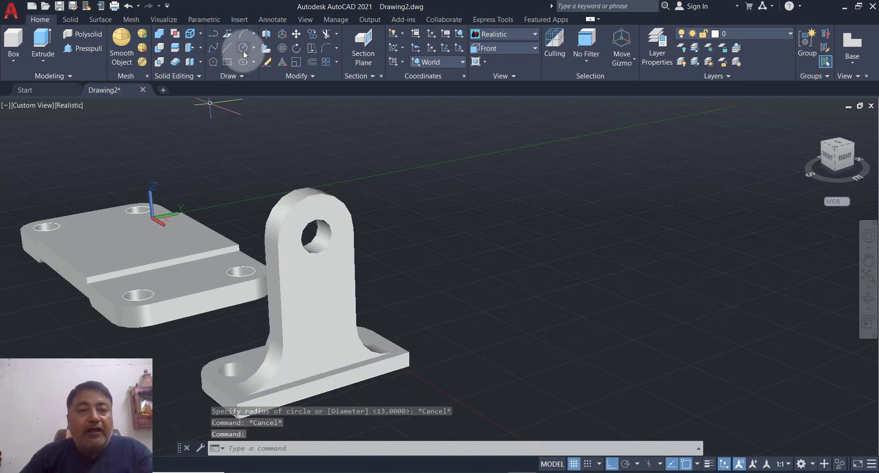
Step: Draw a circle of diameter 64 on the lug's front face, centred at the lower edge of its hole
click(243, 49)
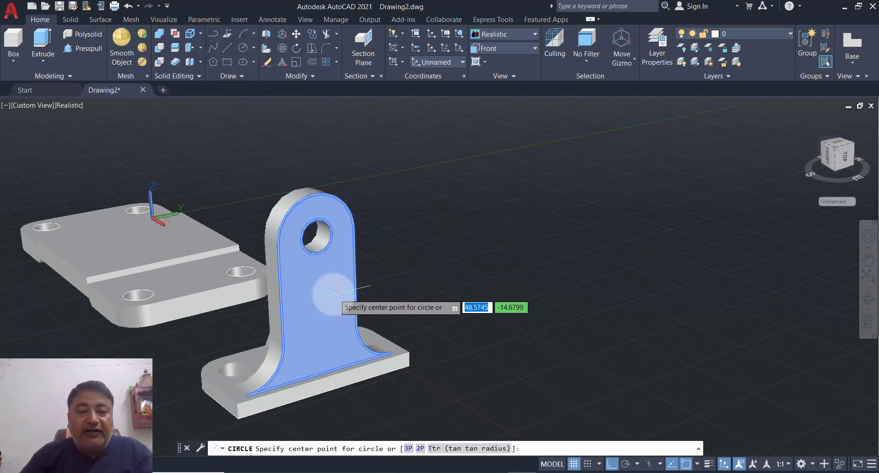
click(317, 253)
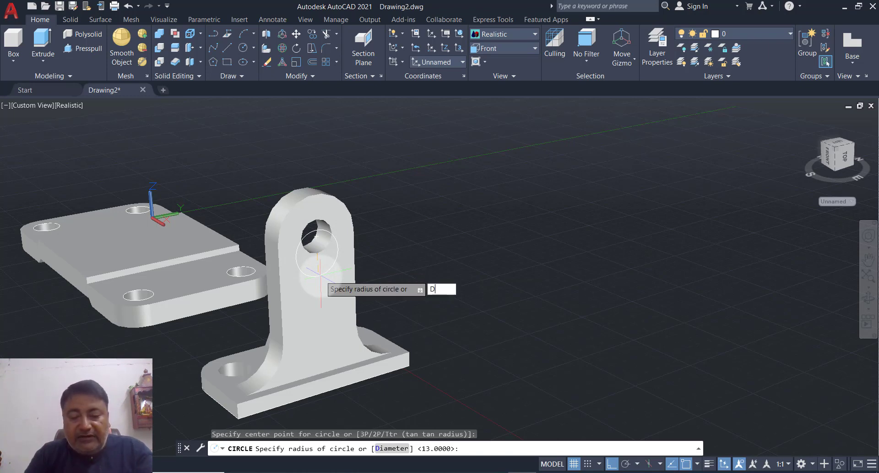
key(Return)
key(Return)
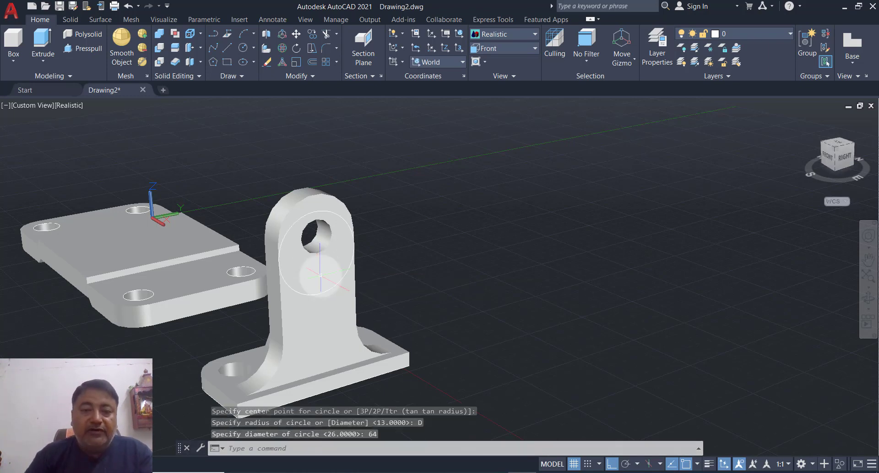
Step: Move the 64-diameter circle on the lug's front face
text(M)
key(Return)
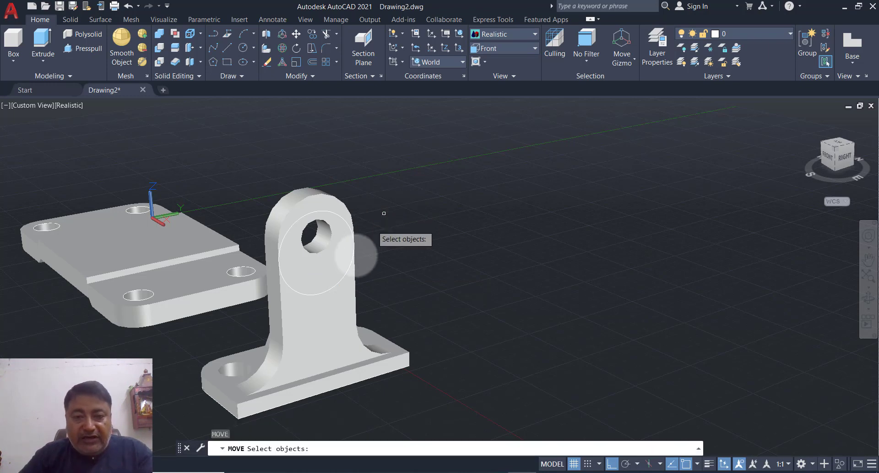
Step: Move the large circle on the bracket's upright face from its centre to the centre of the hole
click(340, 265)
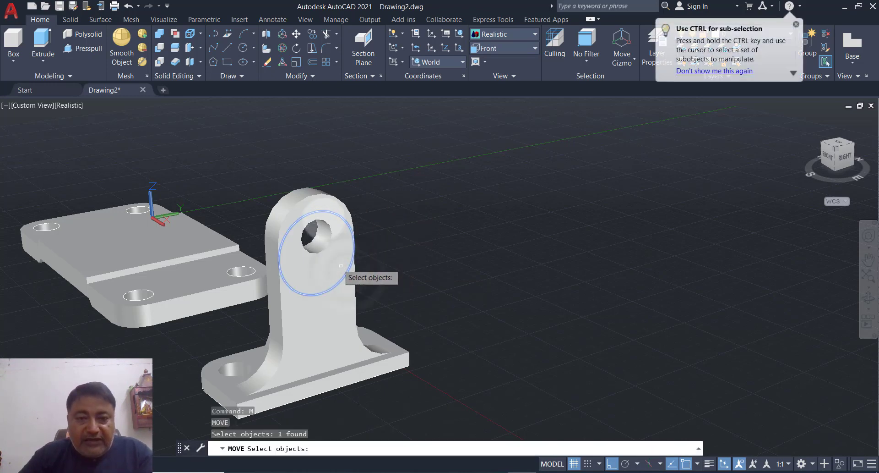
key(Return)
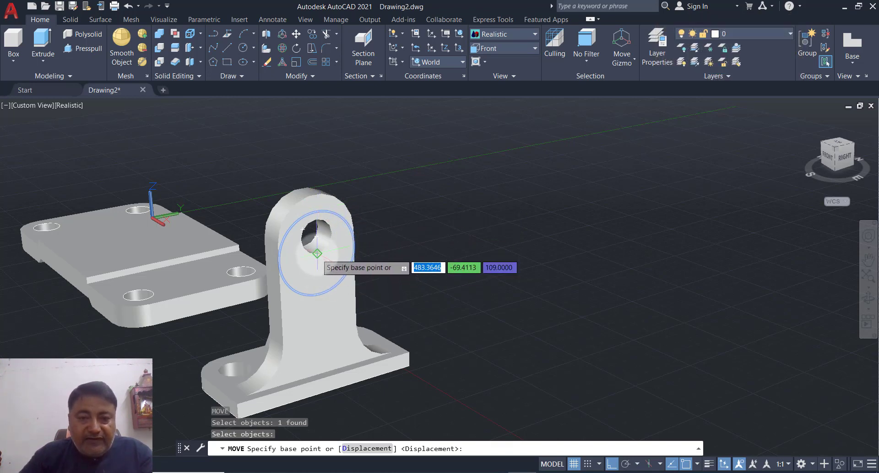
click(316, 236)
click(323, 229)
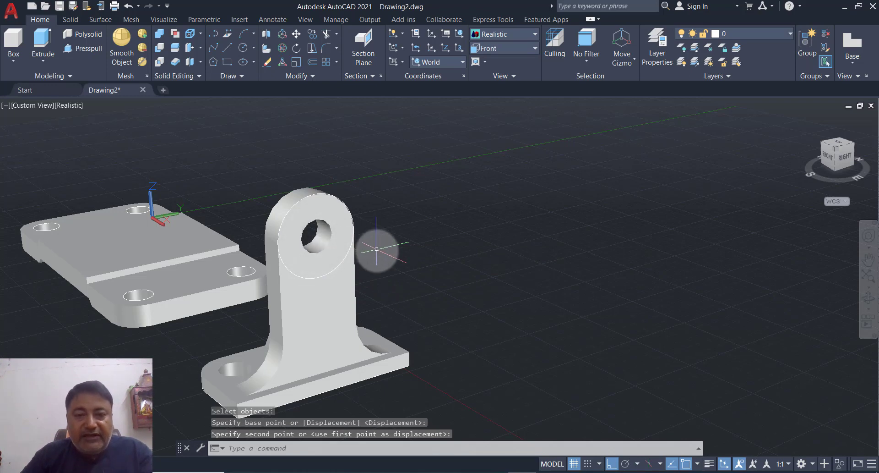
Step: Draw a 26-diameter circle on the bracket's upright face, below the hole
key(Return)
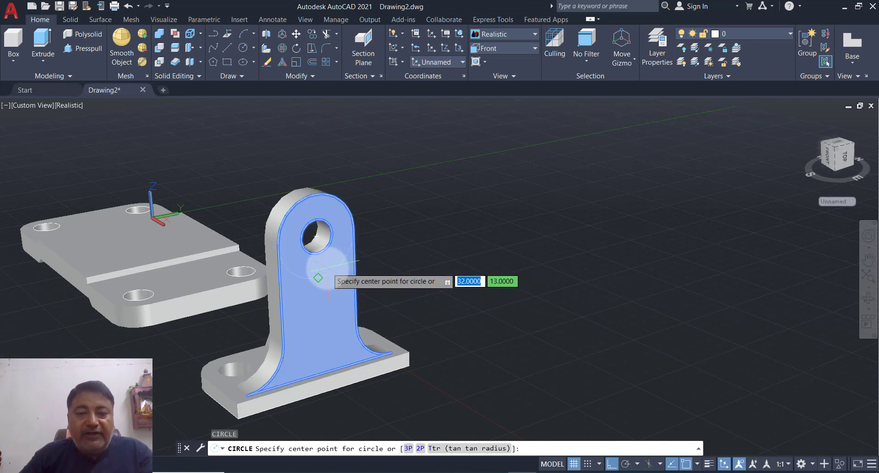
click(318, 277)
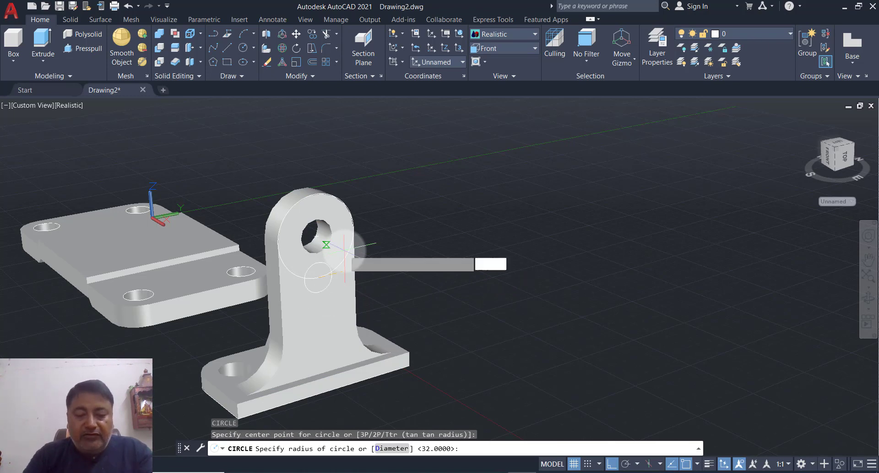
text(D)
key(Return)
key(Return)
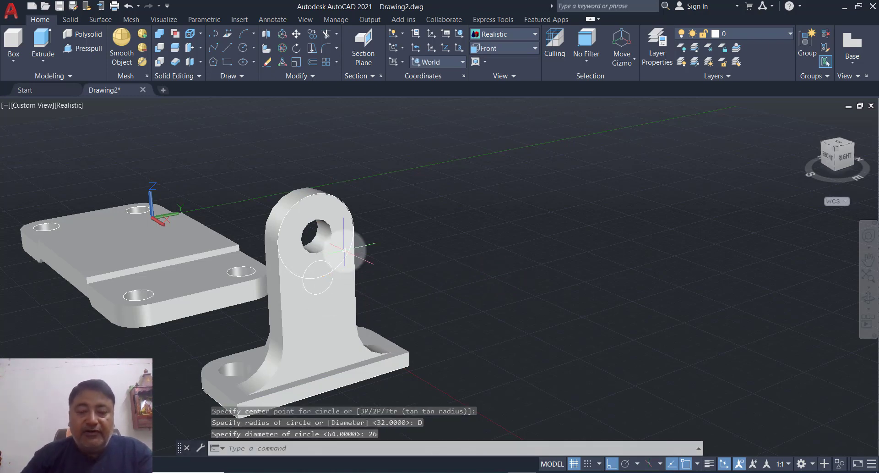
Step: Move the 26-diameter circle from its centre to the centre of the upright's hole
text(m)
key(Return)
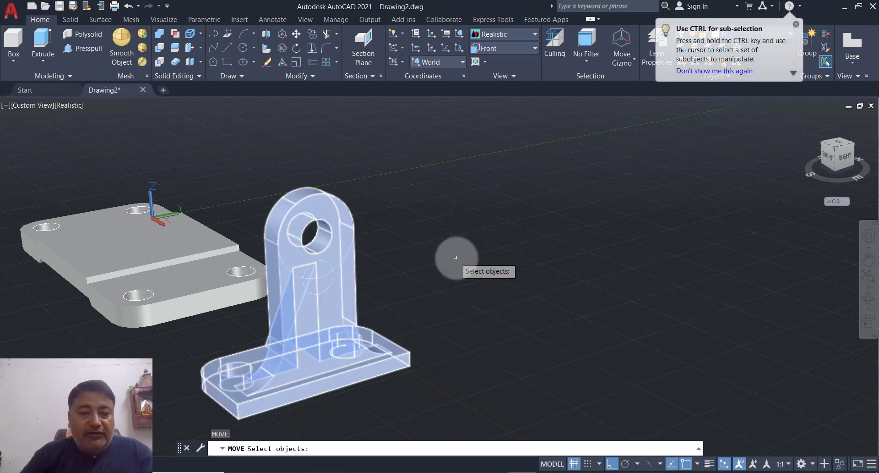
shift+middle_drag(451, 261, 408, 282)
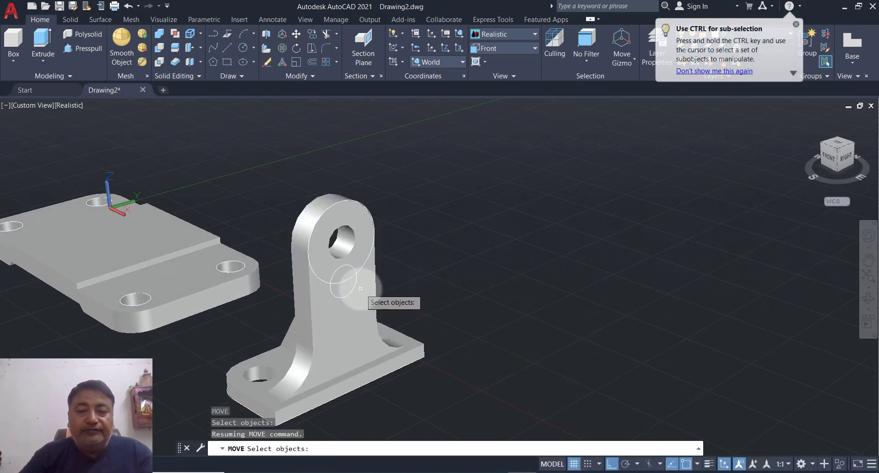
click(344, 282)
key(Return)
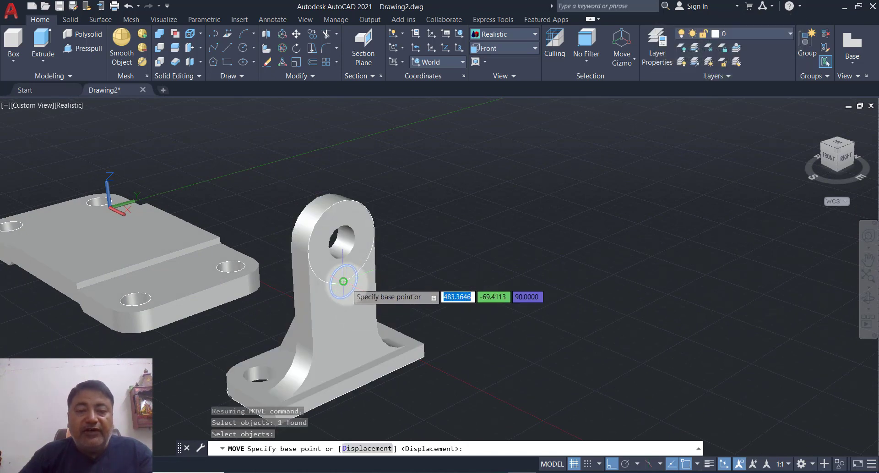
click(344, 282)
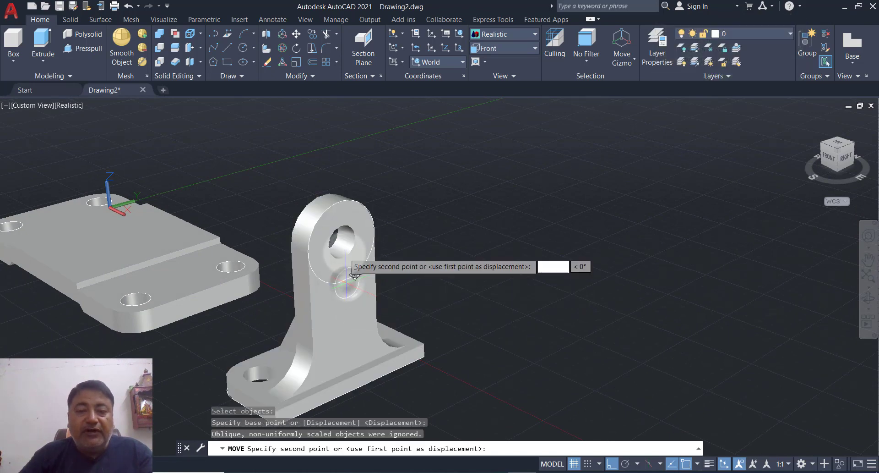
click(350, 233)
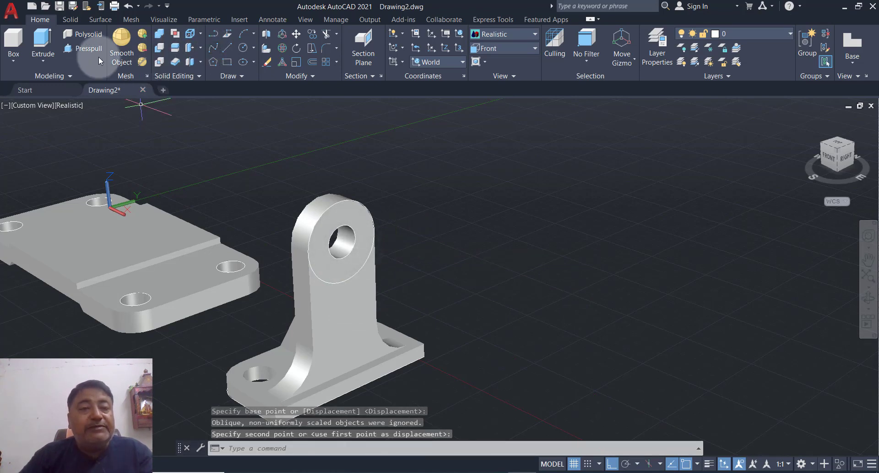
Step: Presspull the ring area between the large circle and the hole outward by 8
click(88, 48)
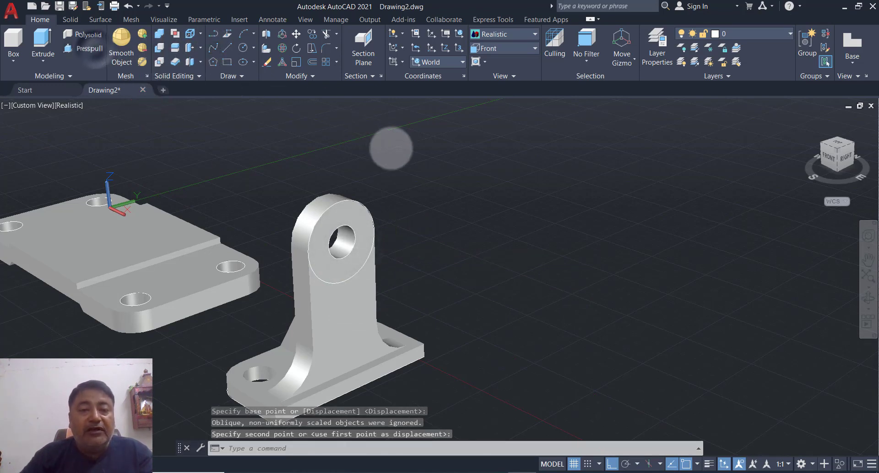
click(361, 221)
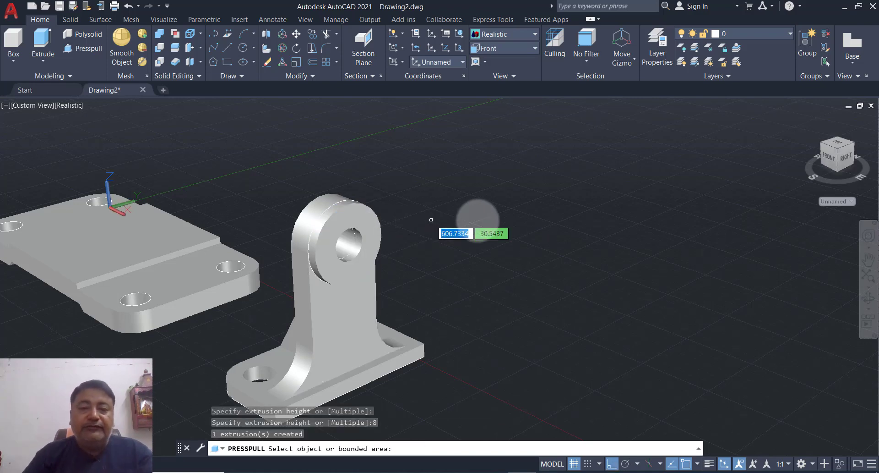
key(Escape)
Step: Try to union the bracket body with the raised ring around the hole
scroll(479, 227, down, 2)
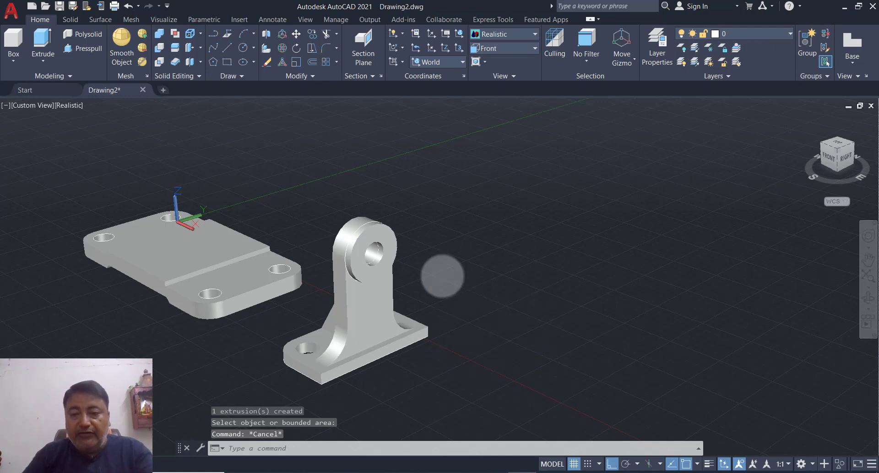
text(uni)
key(Return)
click(389, 302)
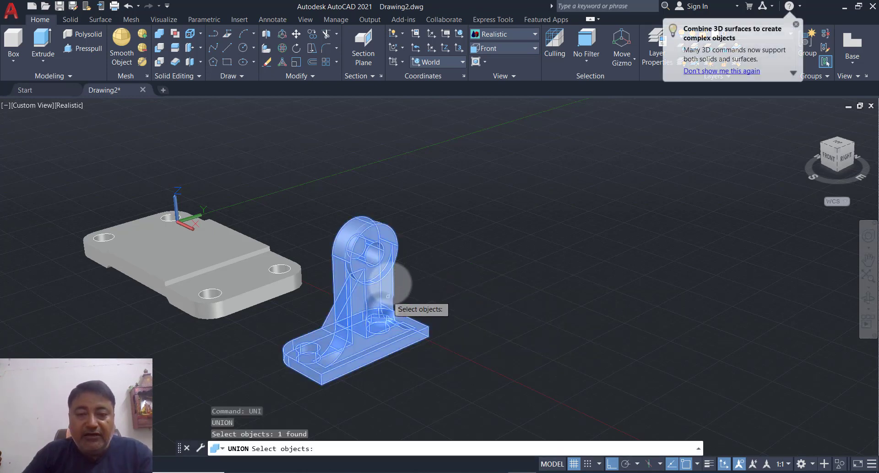
click(389, 263)
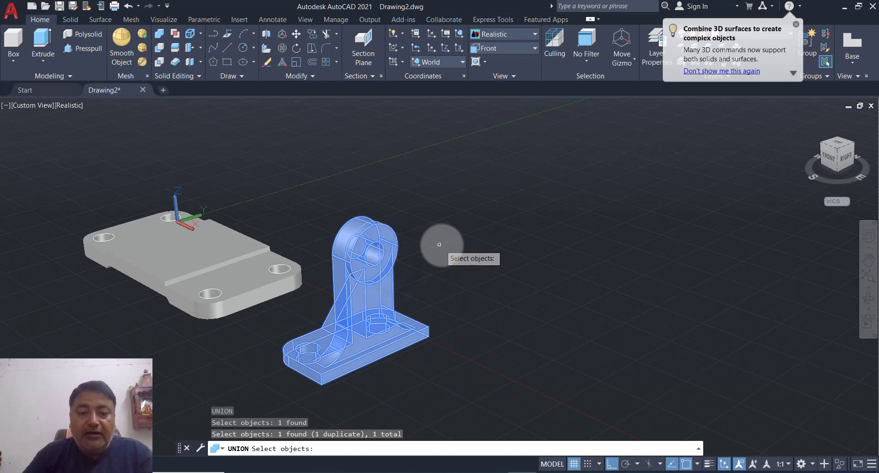
shift+middle_drag(437, 240, 490, 251)
key(Return)
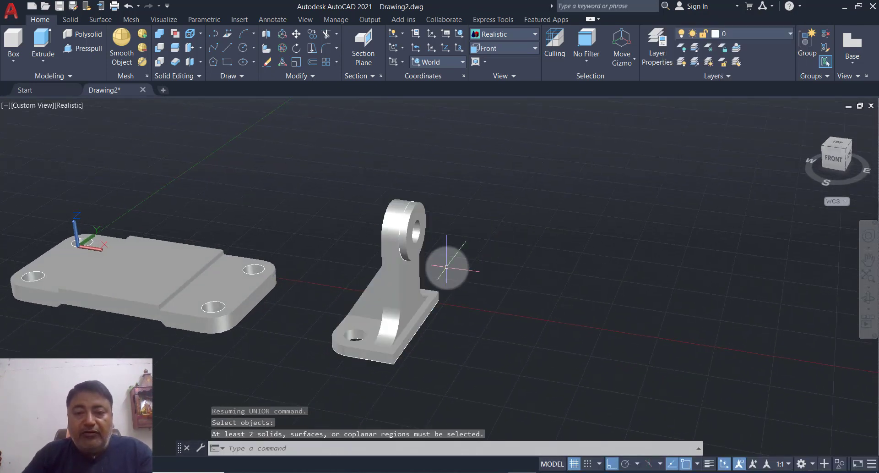
Step: Chamfer the long straight upper edge of the bracket's base with both distances set to 8
scroll(412, 369, up, 2)
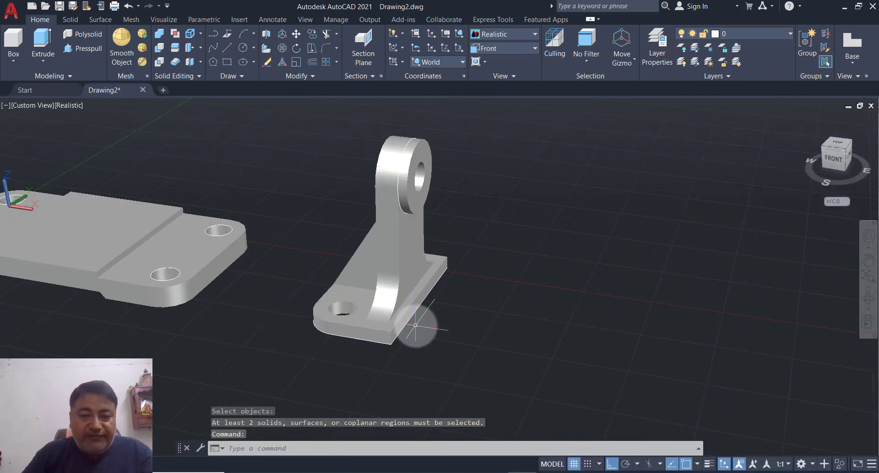
scroll(415, 318, up, 2)
scroll(414, 317, up, 1)
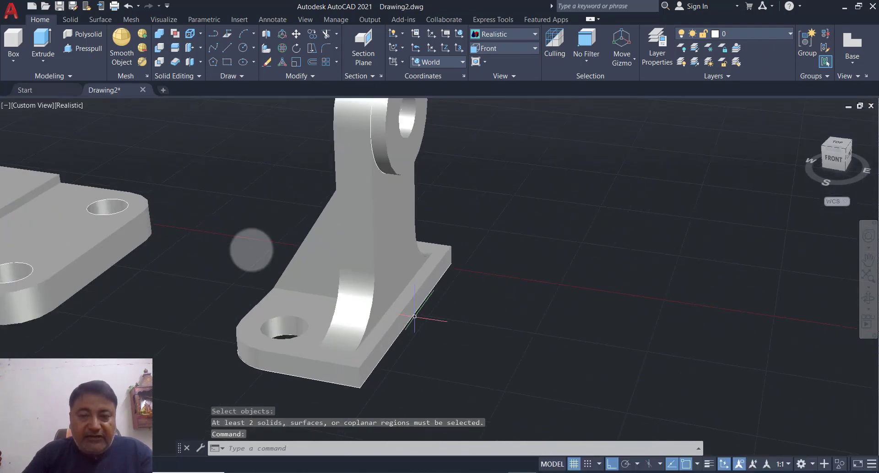
click(70, 20)
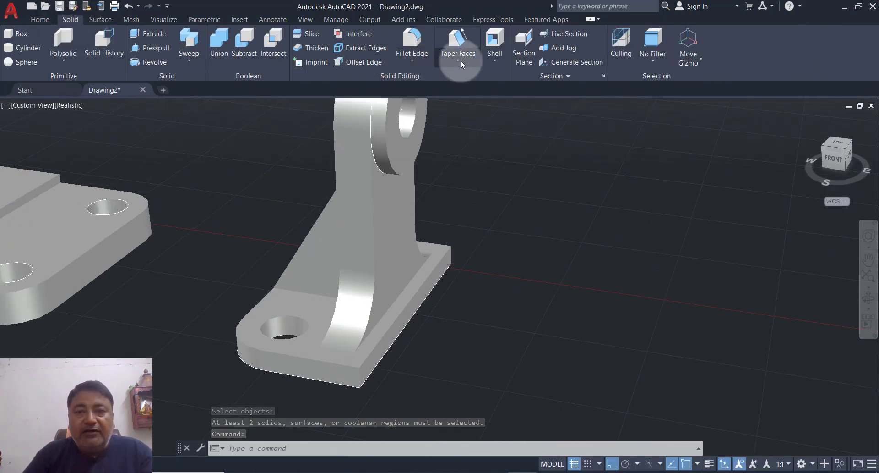
click(414, 63)
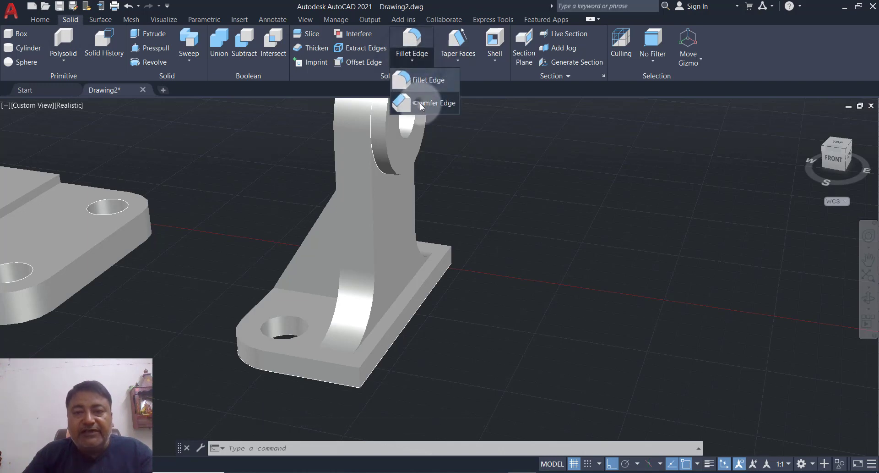
click(419, 103)
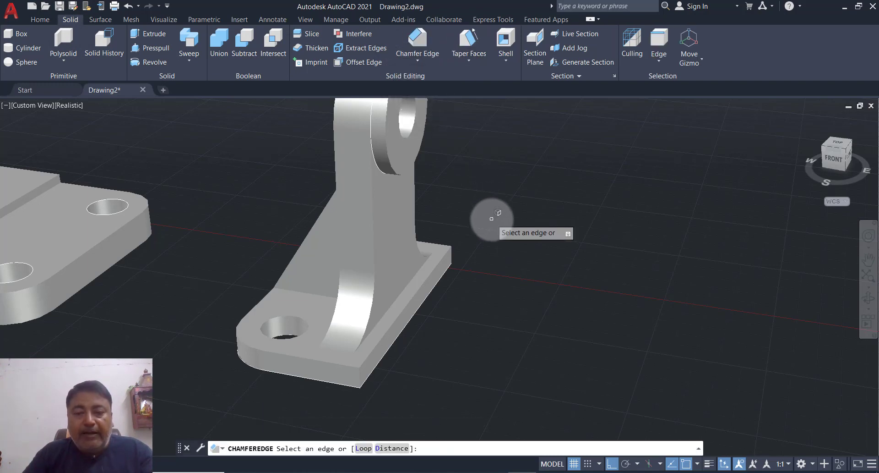
key(Return)
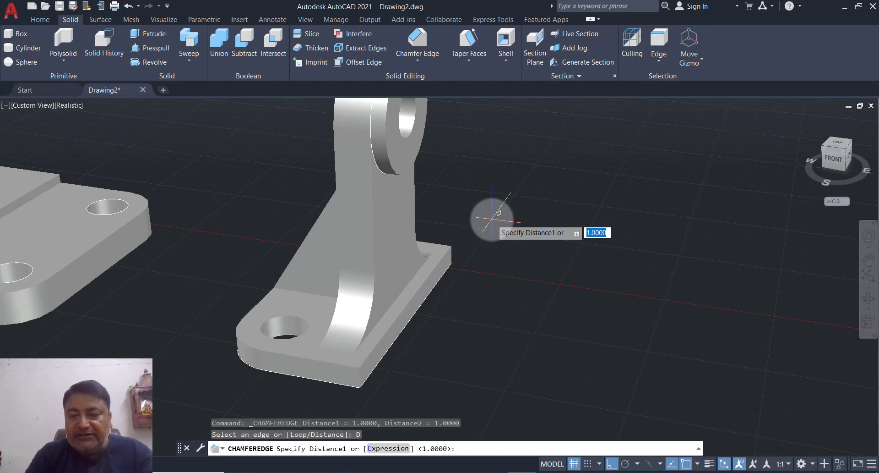
text(8)
key(Return)
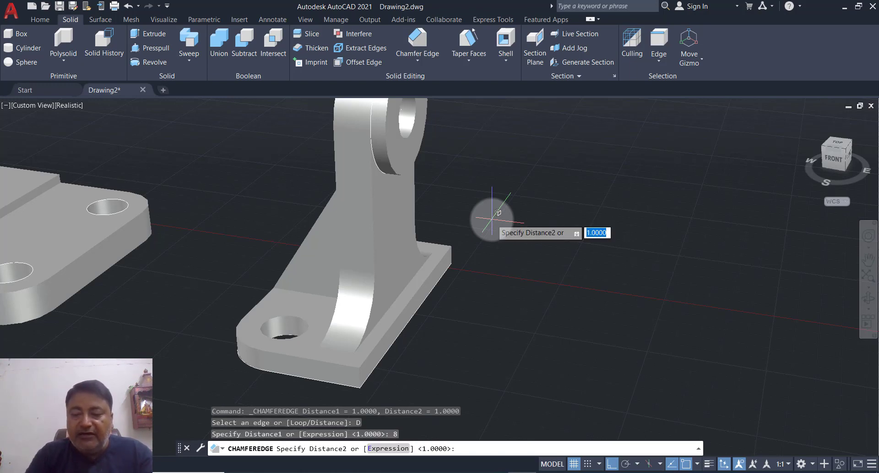
key(Return)
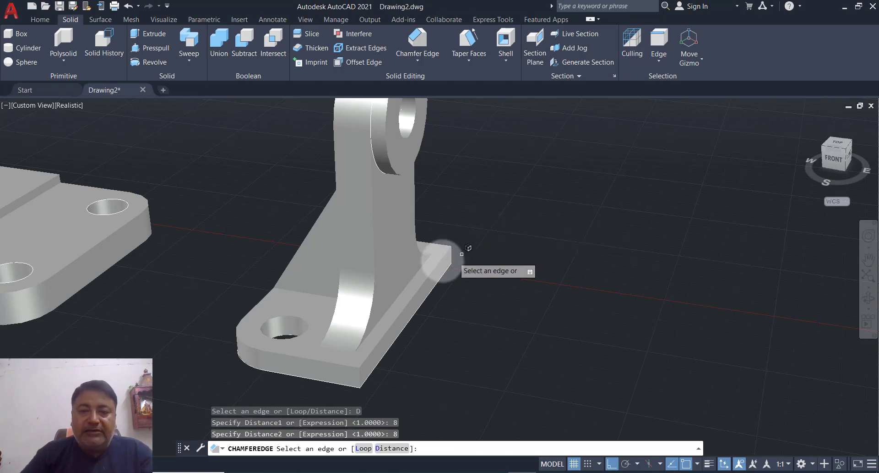
click(442, 259)
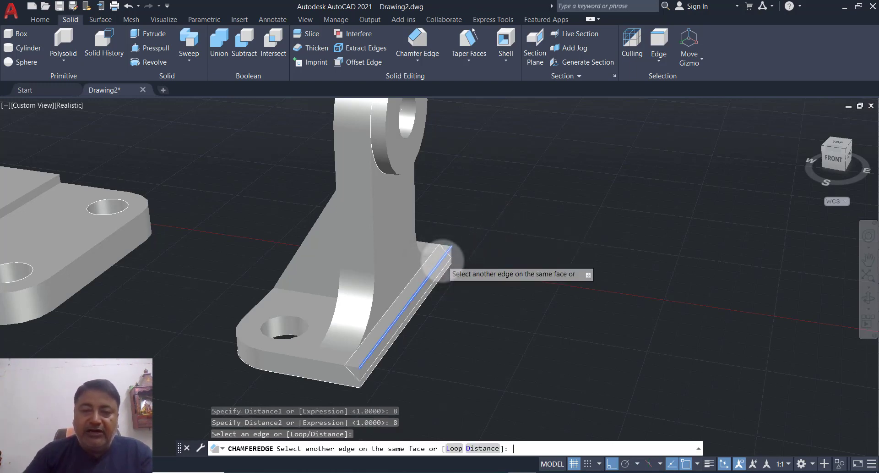
key(Return)
key(Return)
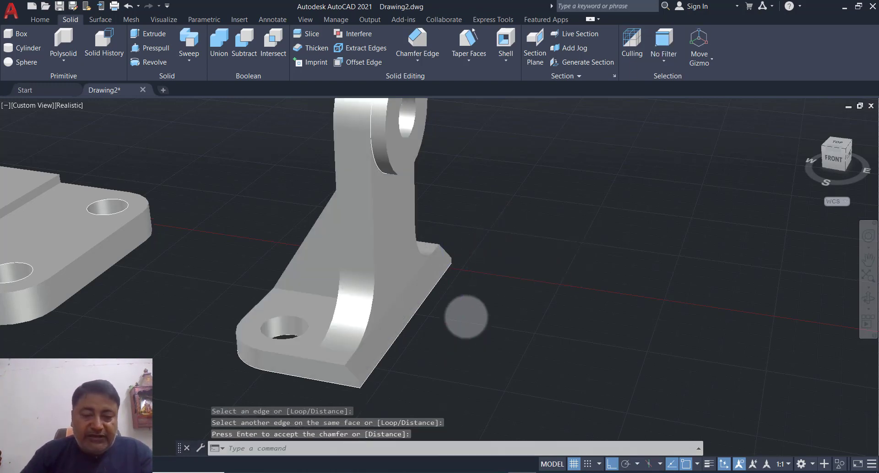
Step: Erase the leftover 2D arched profile and its inner circles beside the base plate
shift+middle_drag(463, 314, 514, 309)
scroll(514, 308, down, 4)
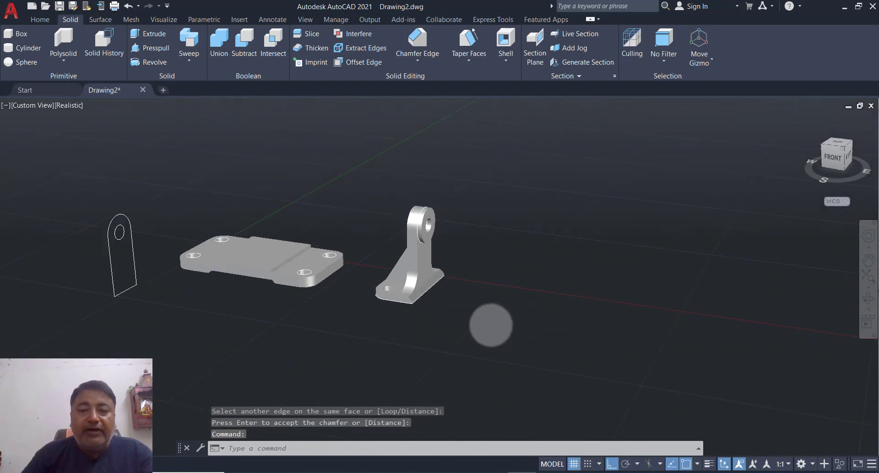
click(120, 207)
click(75, 320)
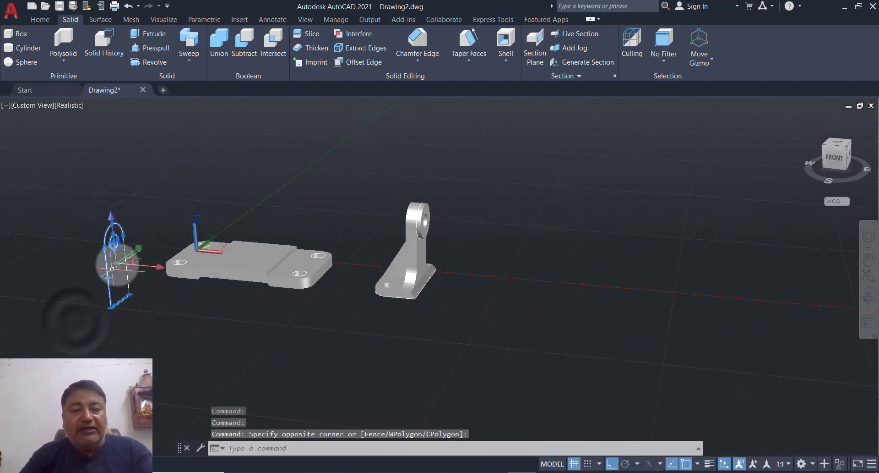
click(141, 222)
click(108, 287)
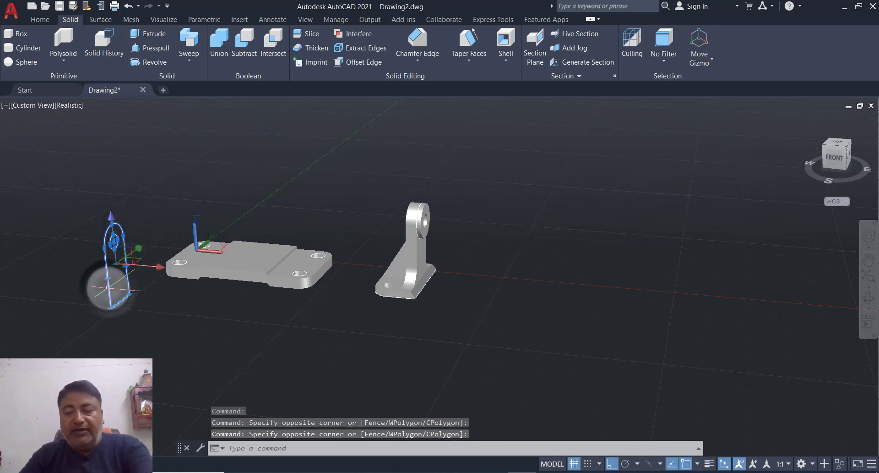
key(Delete)
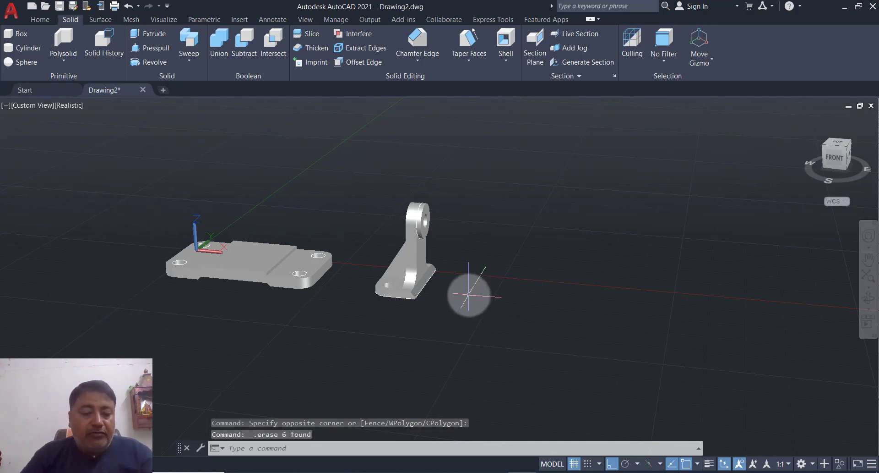
Step: Switch the model to the preset Left view
shift+middle_drag(467, 294, 486, 272)
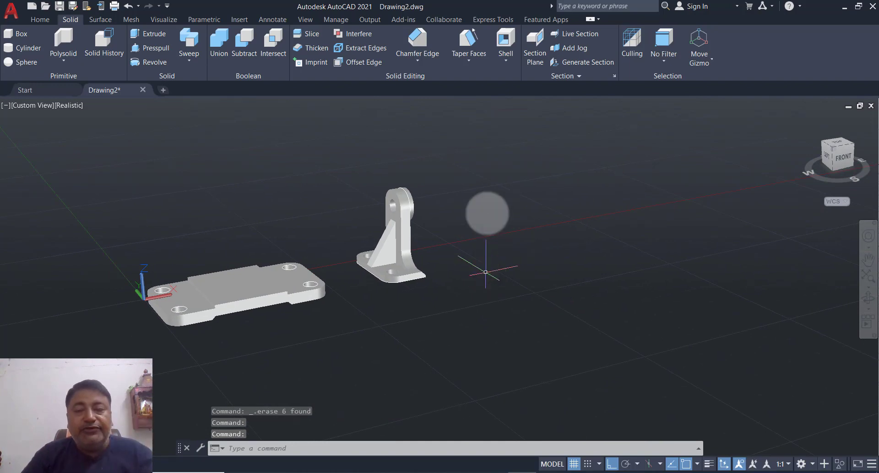
click(38, 21)
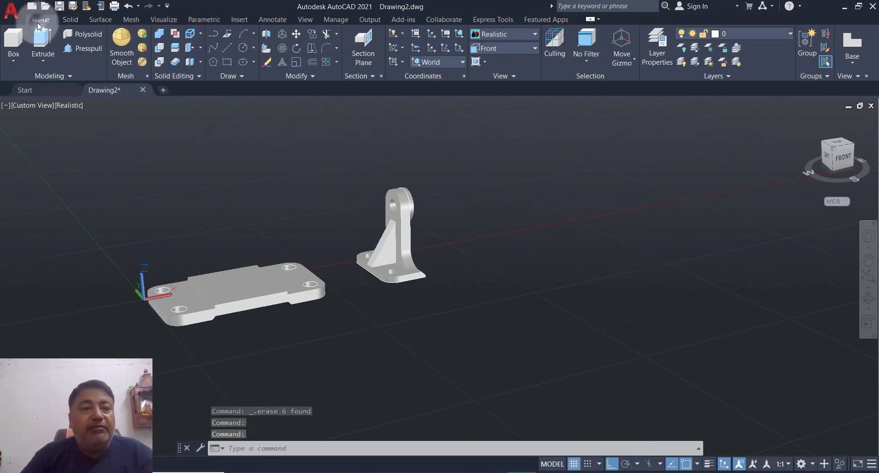
click(512, 48)
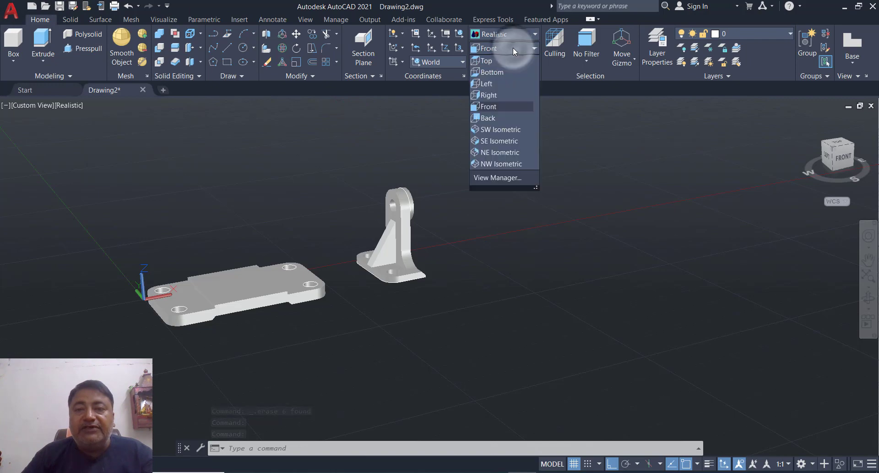
click(499, 86)
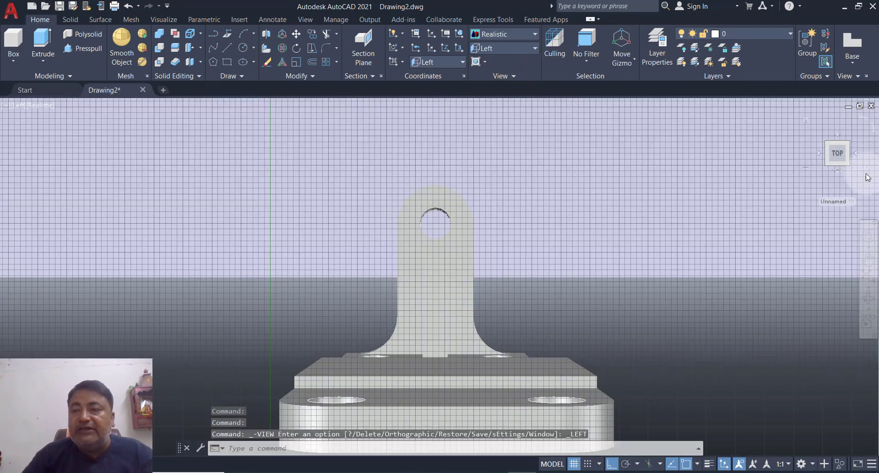
Step: Draw a circle of diameter 64 in the empty space beside the bracket and base plate in the Left view
right_click(839, 158)
click(811, 174)
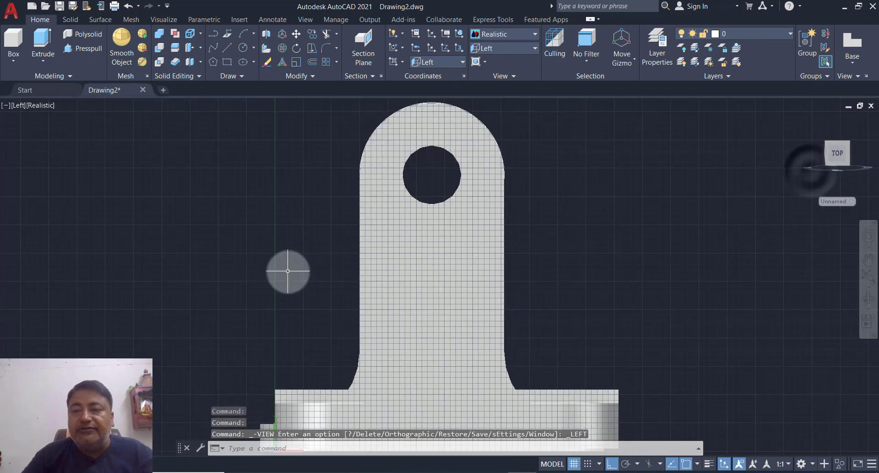
scroll(289, 271, down, 5)
middle_drag(430, 274, 373, 282)
scroll(482, 251, up, 2)
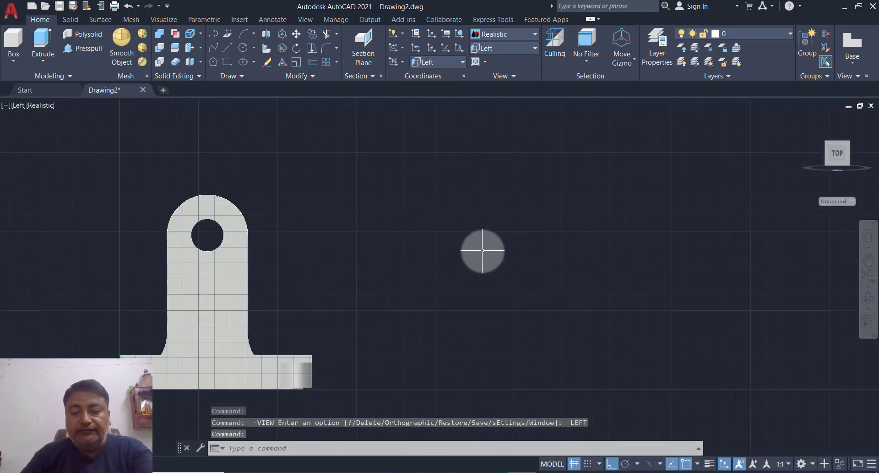
key(Return)
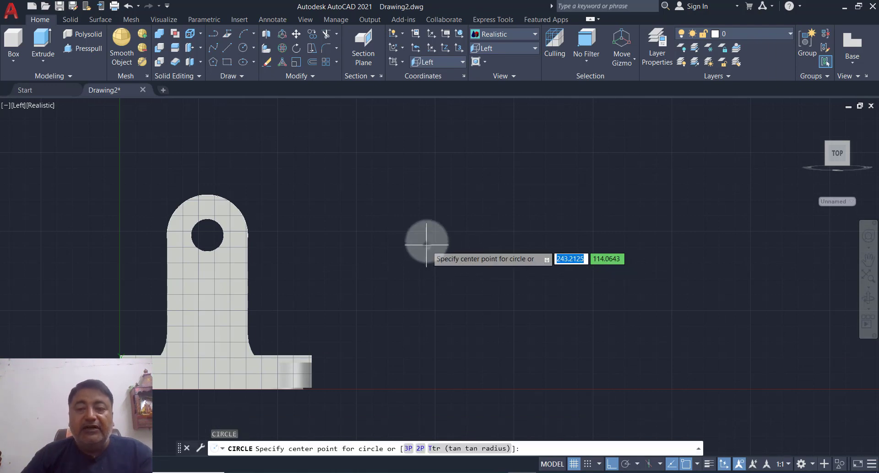
click(426, 245)
key(Return)
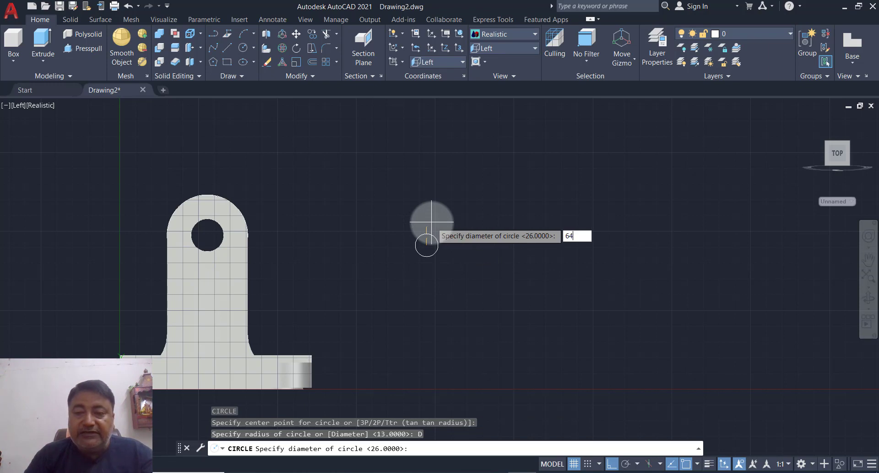
key(Return)
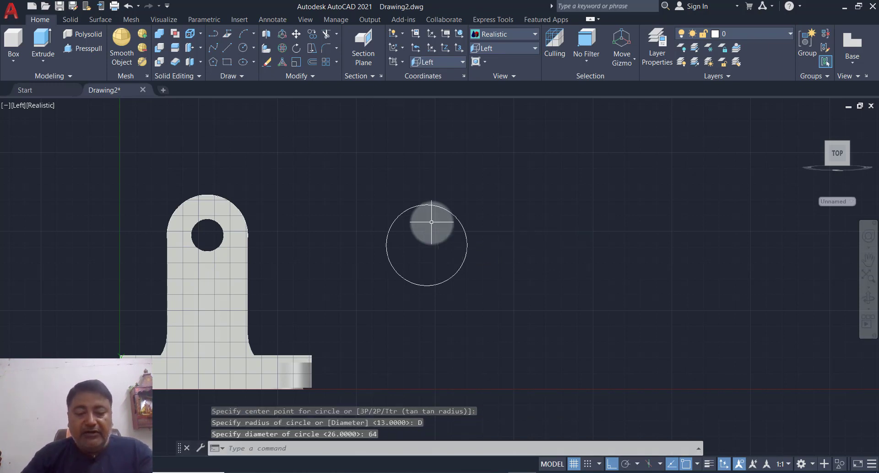
Step: Draw a second circle of diameter 50 beside the 64-diameter circle
text(C)
key(Return)
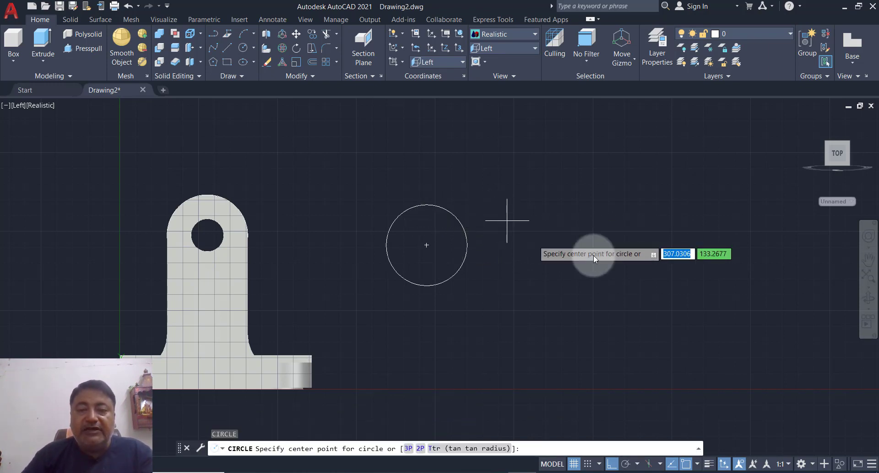
click(570, 244)
text(D)
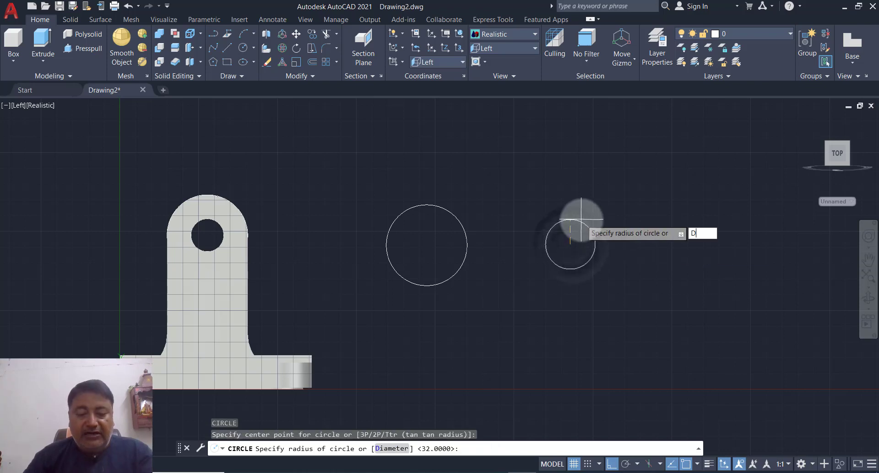
key(Return)
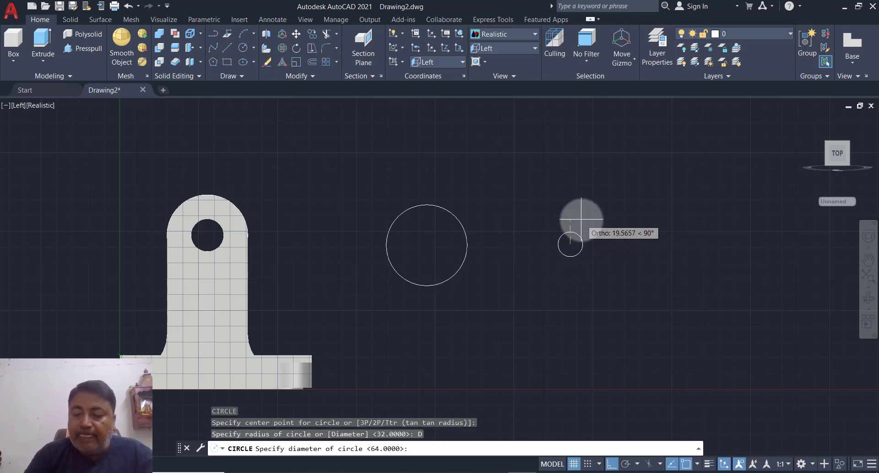
text(50)
key(Return)
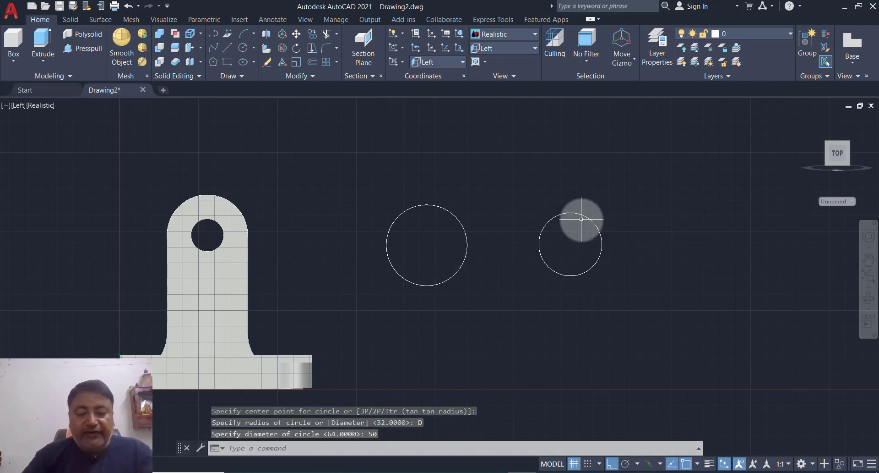
Step: Draw a third circle of diameter 38 beyond the 50-diameter circle
text(c)
key(Return)
click(663, 248)
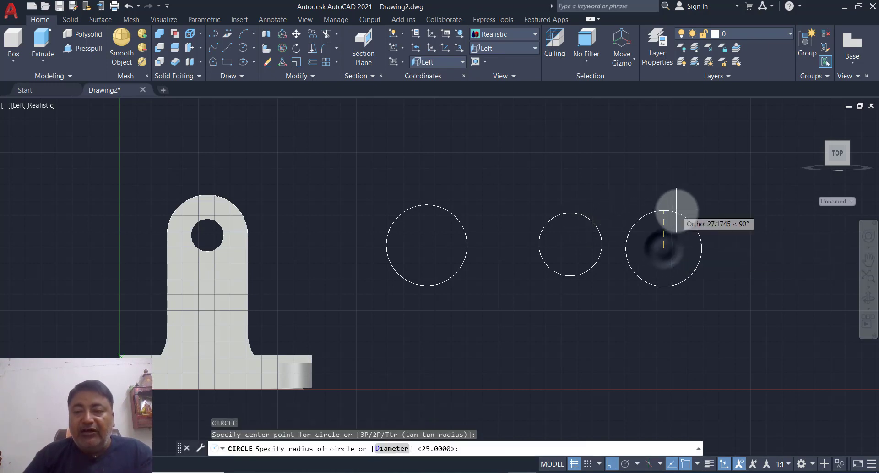
key(Return)
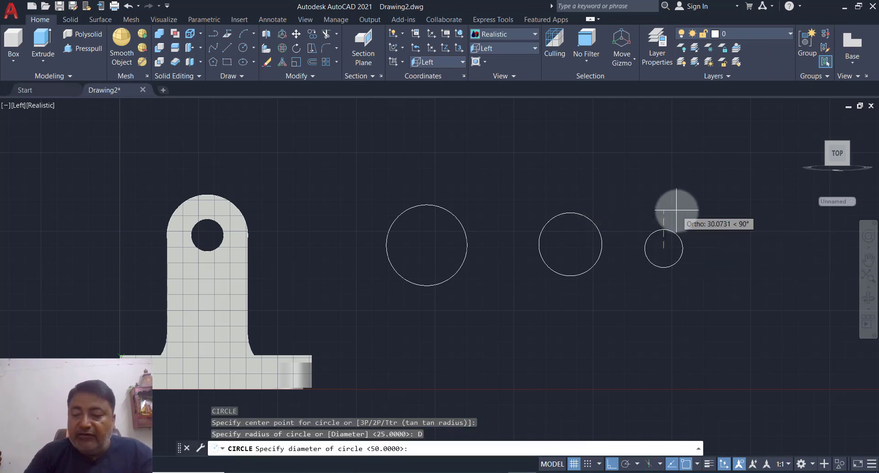
text(38)
key(Return)
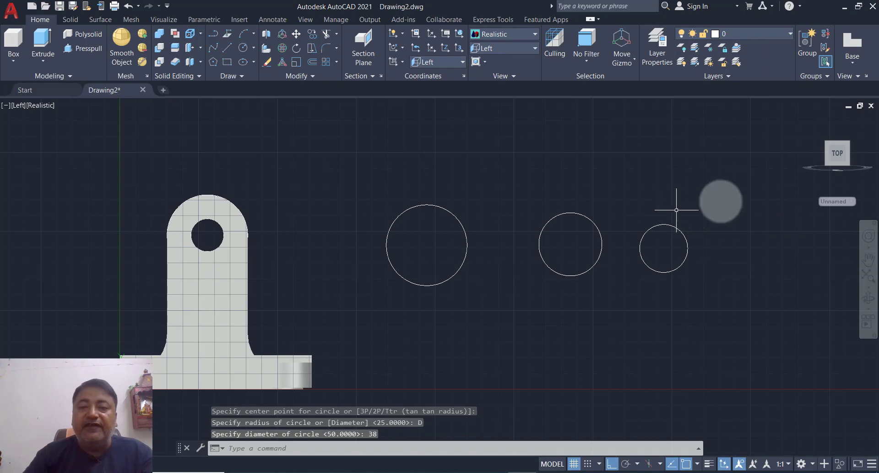
Step: Return to the 3D home view and set the coordinate system to World, with the three circles in sight
click(809, 124)
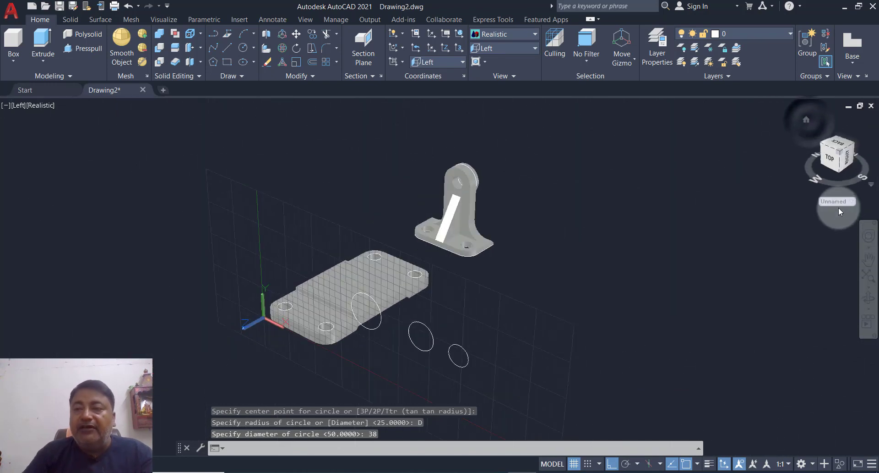
click(834, 202)
click(834, 210)
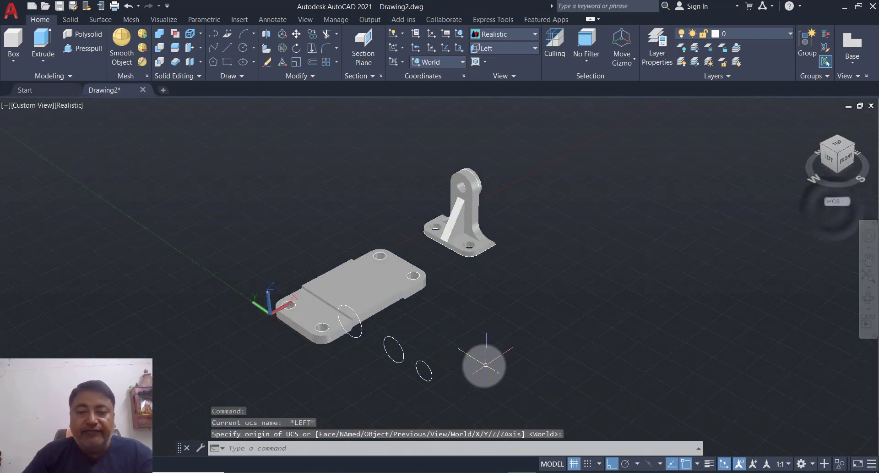
shift+middle_drag(483, 365, 339, 282)
middle_drag(328, 247, 380, 304)
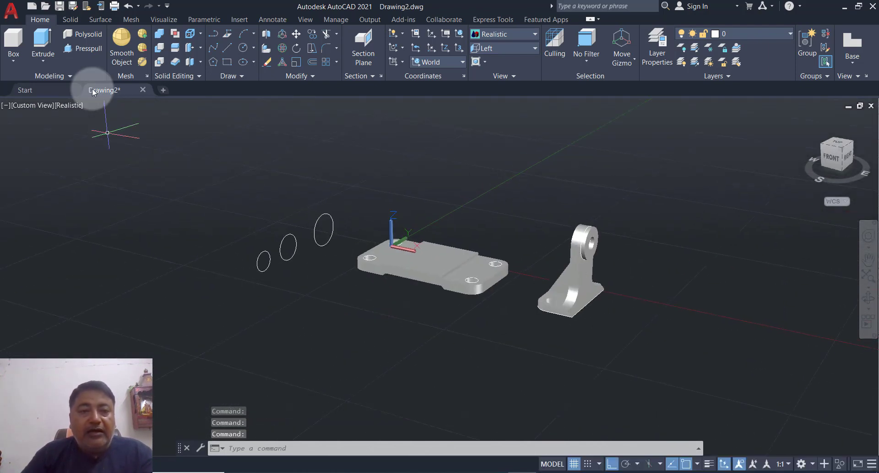
Step: Extrude the 64-diameter circle to a height of 6 as a solid disc
click(35, 57)
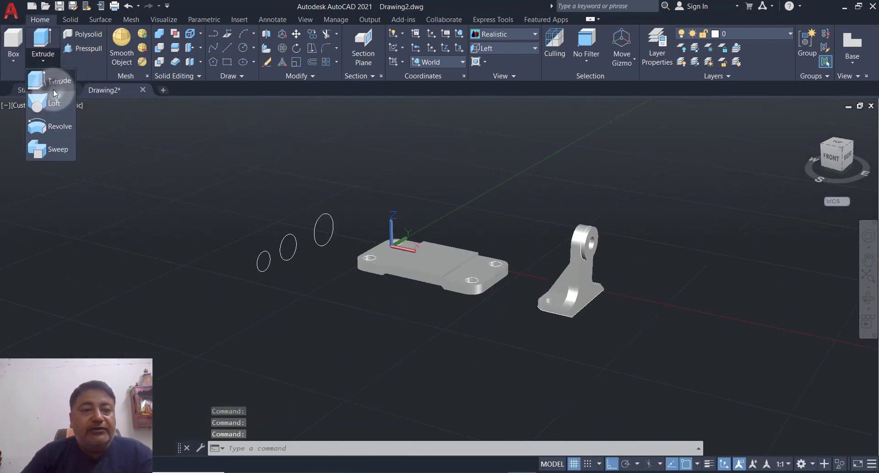
click(53, 88)
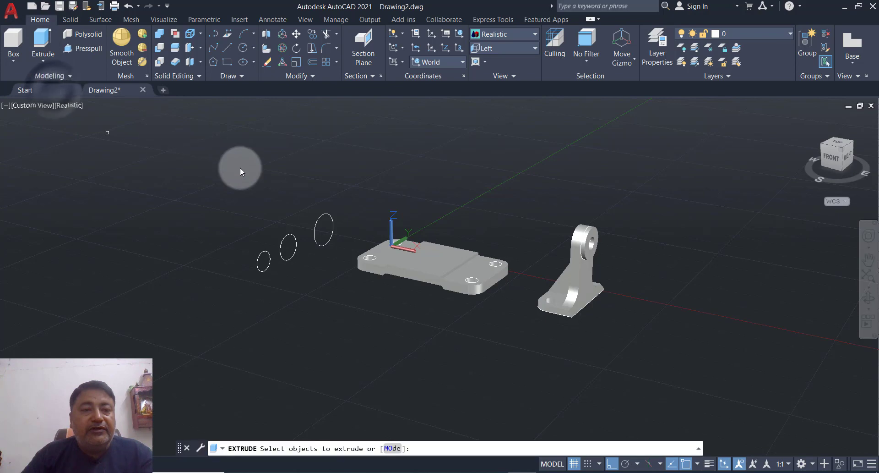
click(319, 217)
key(Return)
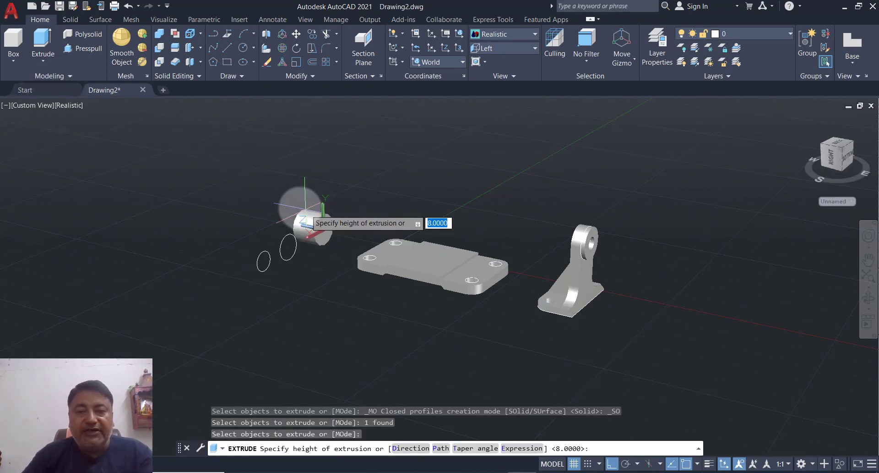
key(Return)
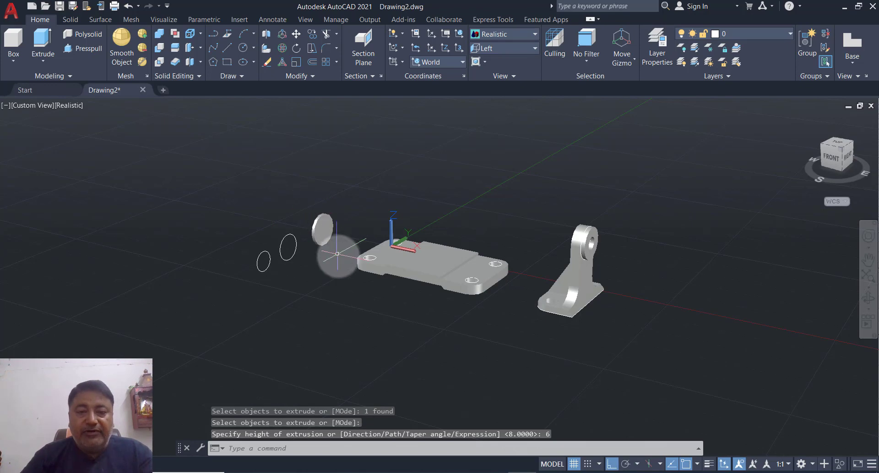
Step: Extrude the 50-diameter circle to a height of 44 as a solid cylinder
scroll(338, 256, up, 2)
key(Return)
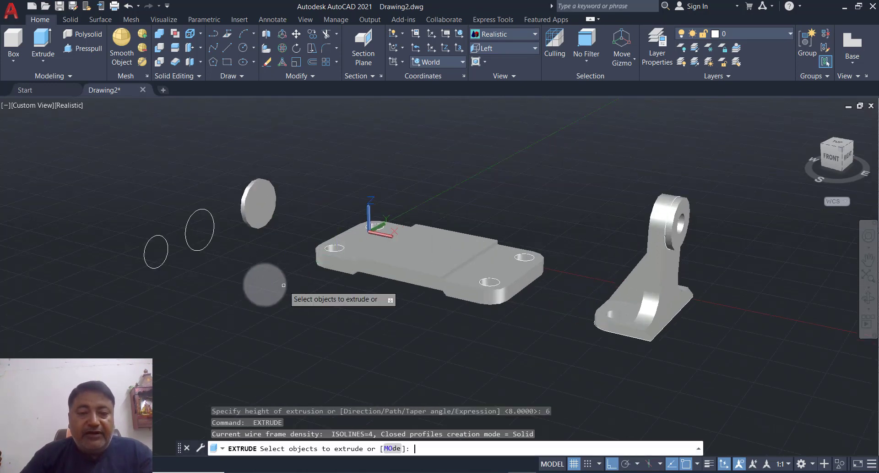
click(205, 249)
key(Return)
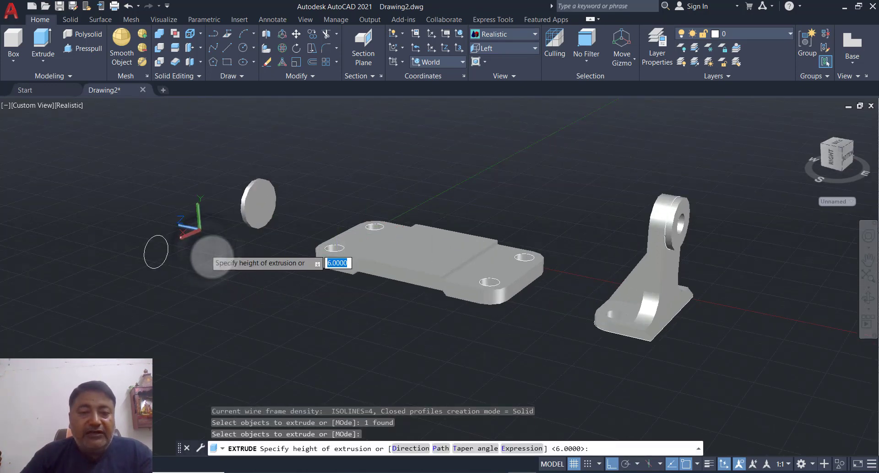
text(44)
key(Return)
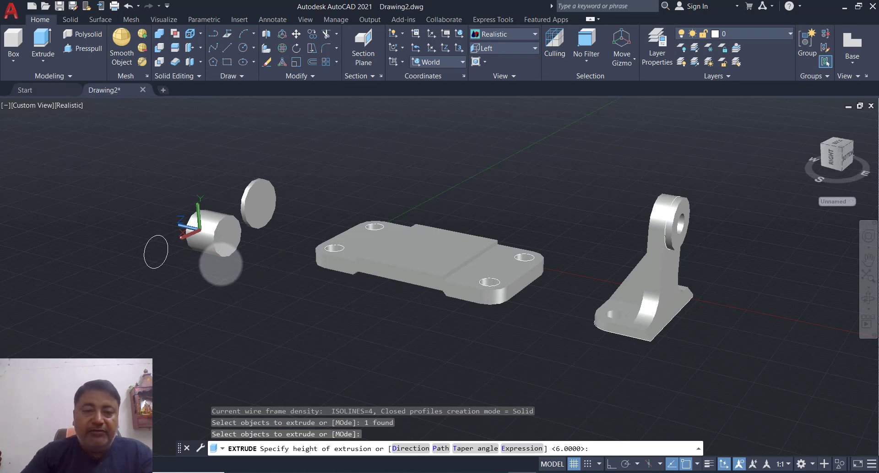
key(Return)
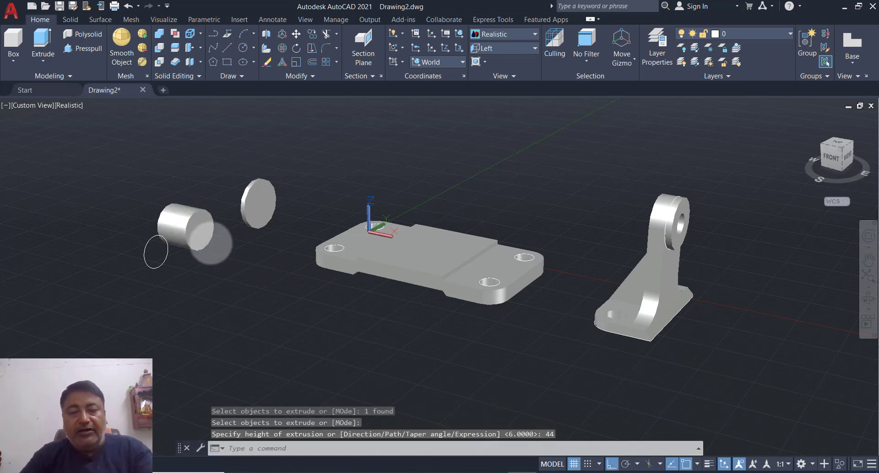
Step: Move the 50-diameter cylinder by its end centre concentrically onto the flat face of the 64-diameter disc
click(193, 210)
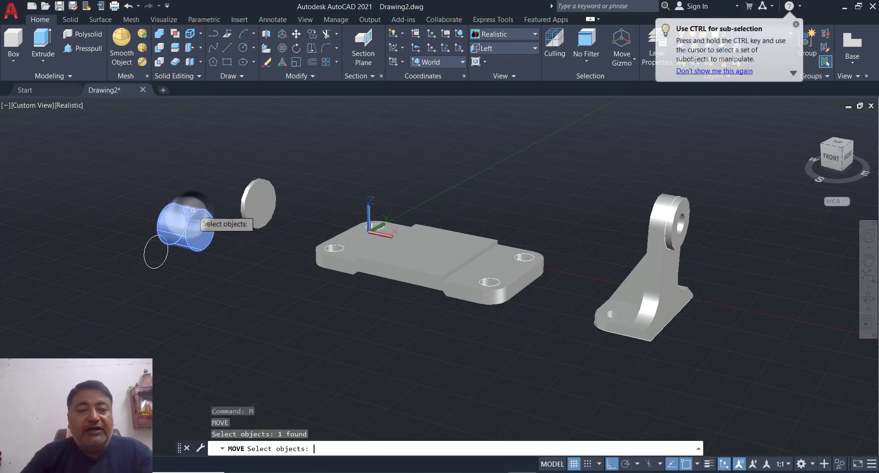
key(Return)
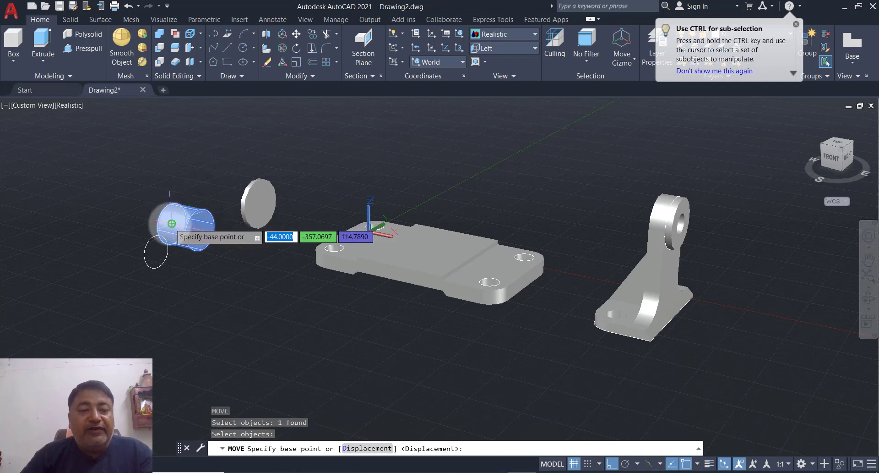
click(177, 214)
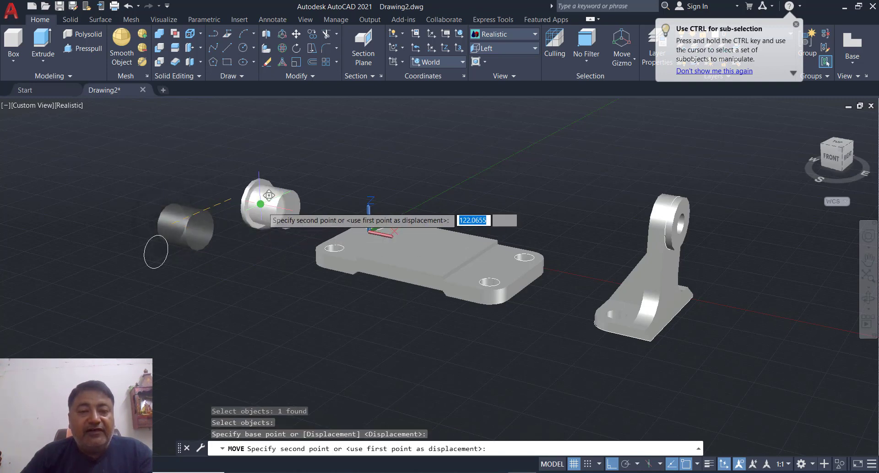
click(265, 196)
Step: Union the cylinder and the flange disc into one solid
middle_drag(269, 265, 226, 277)
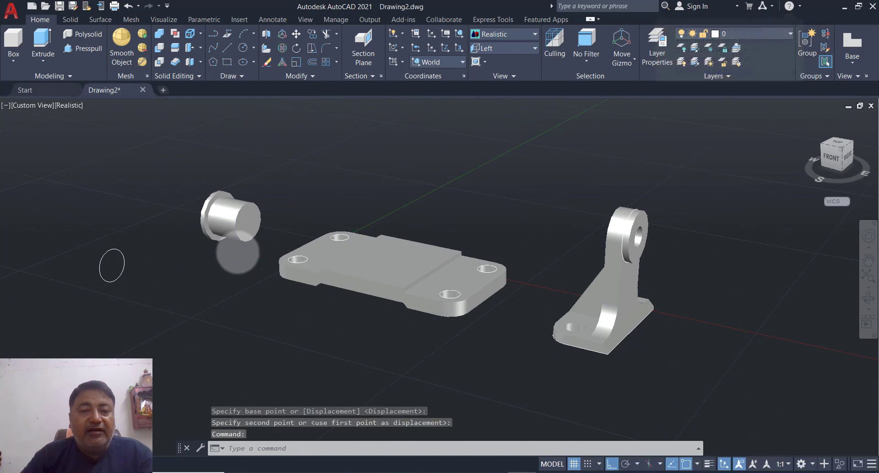
scroll(238, 251, up, 1)
key(Return)
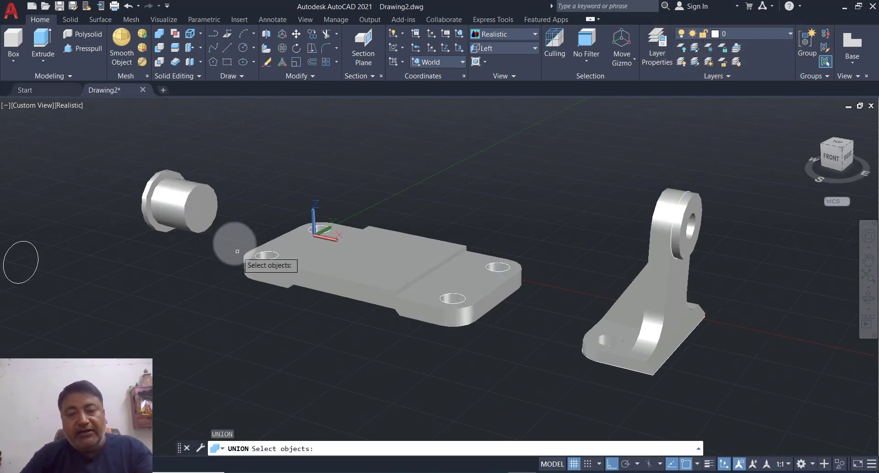
click(209, 208)
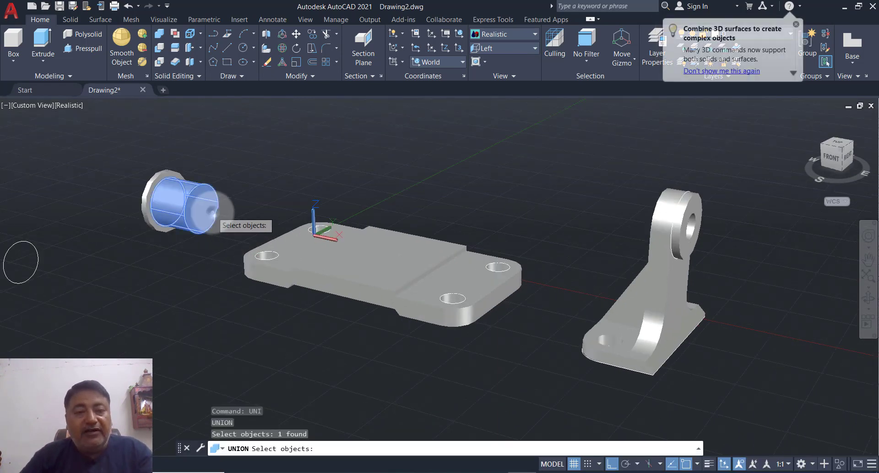
click(152, 230)
key(Return)
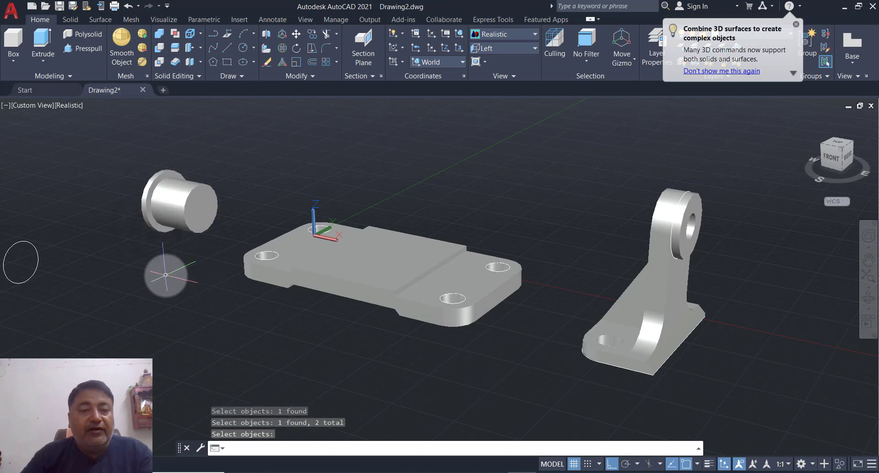
Step: Move the 38-diameter circle from its centre to the centre of the flanged cylinder's free end face
text(m)
key(Return)
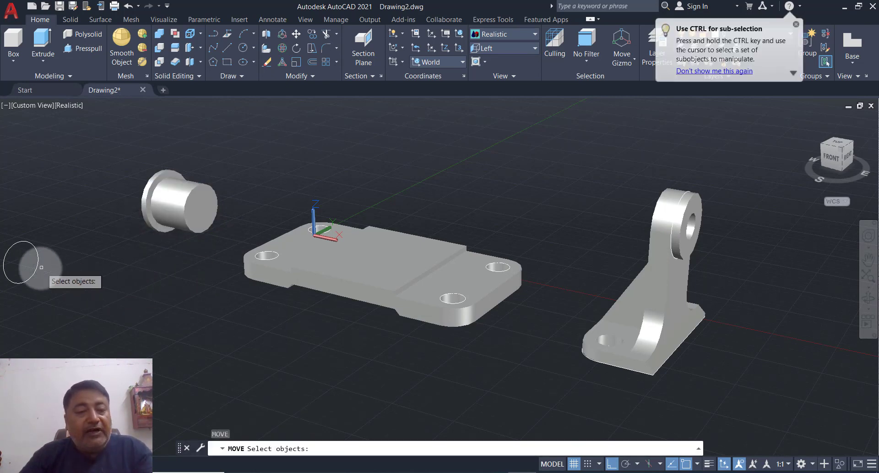
click(39, 265)
key(Return)
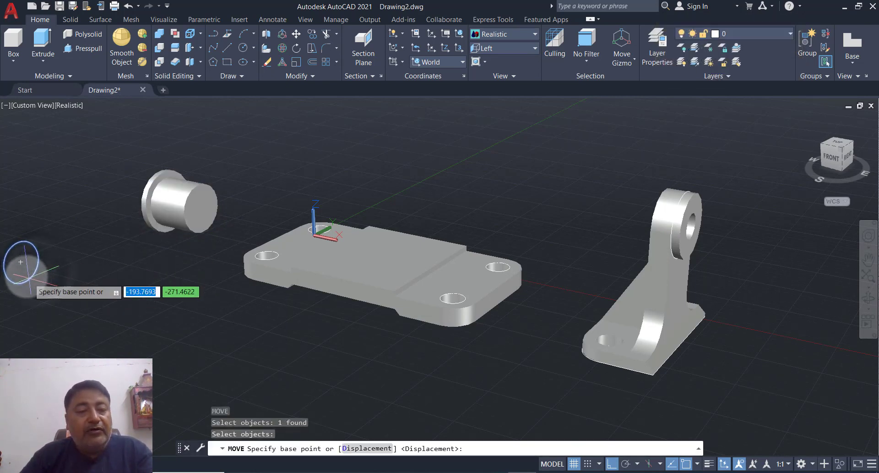
click(21, 262)
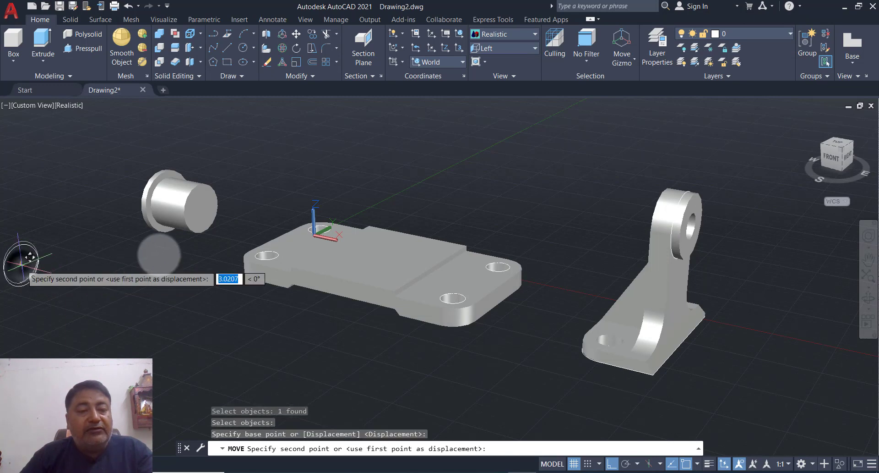
click(202, 209)
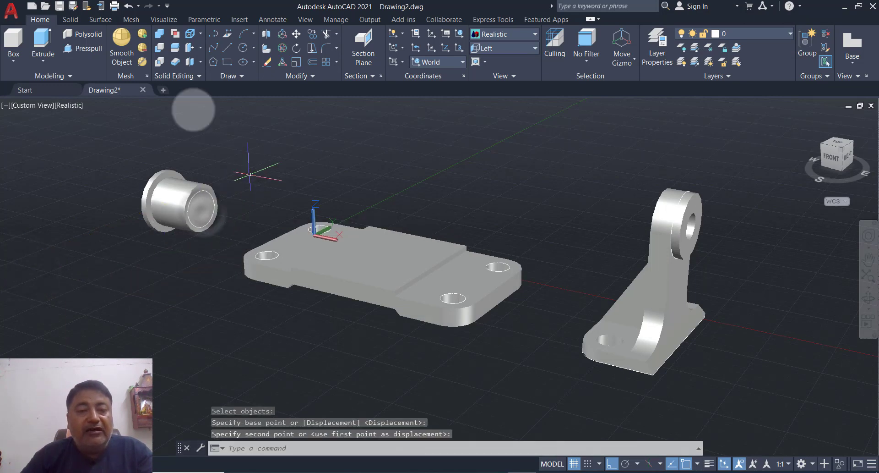
Step: Presspull the area inside the 38-diameter circle back through the flanged cylinder to cut a through bore
click(79, 54)
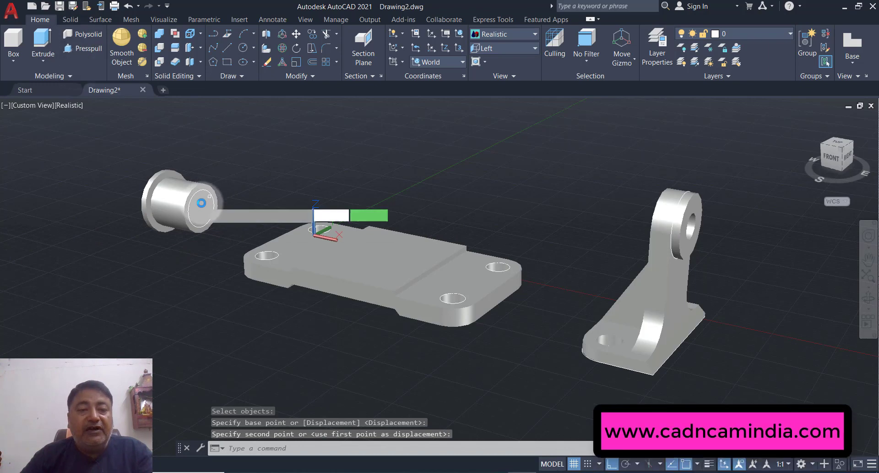
click(202, 209)
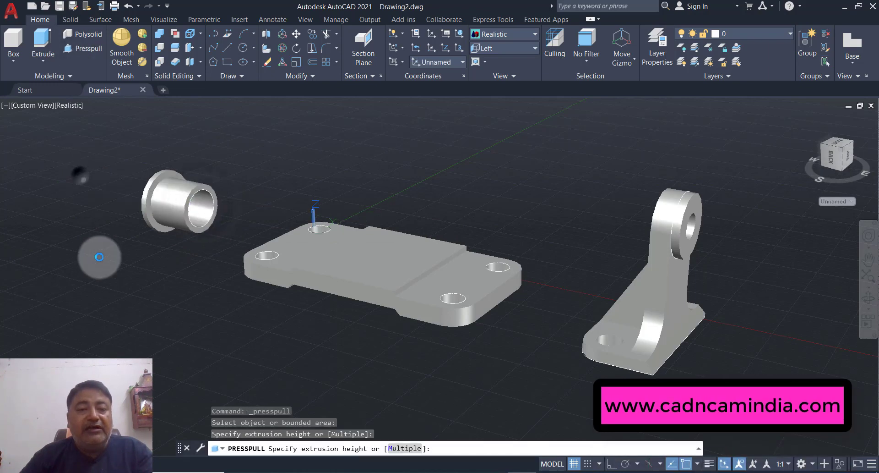
click(98, 275)
key(Escape)
Step: Switch to the Front view with parallel projection, with empty space beside the bearing bracket for a new sketch
shift+middle_drag(191, 299, 205, 314)
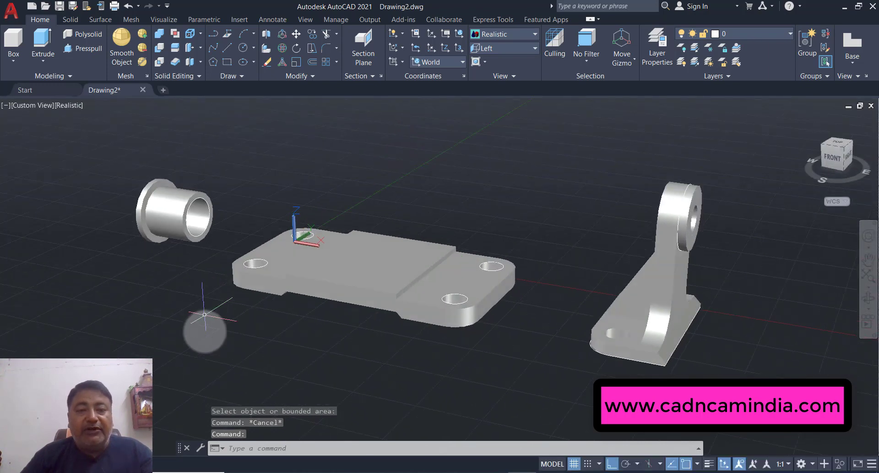
shift+middle_drag(256, 323, 329, 320)
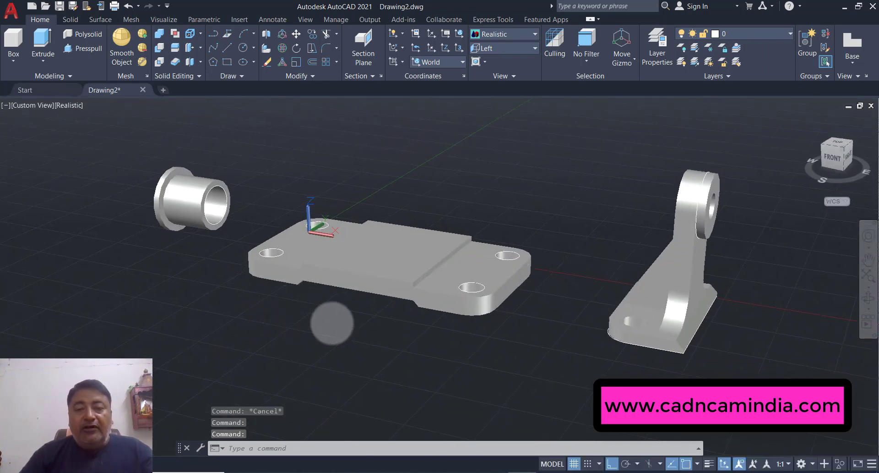
scroll(330, 314, down, 3)
shift+middle_drag(383, 320, 349, 306)
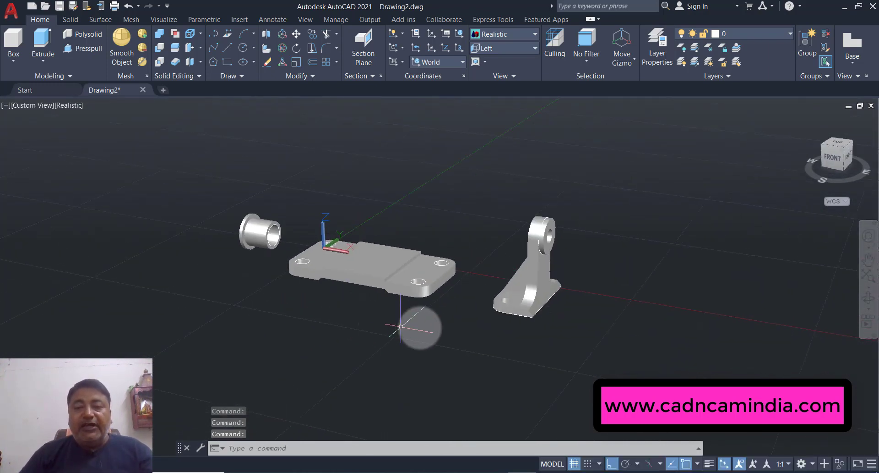
middle_drag(439, 350, 392, 341)
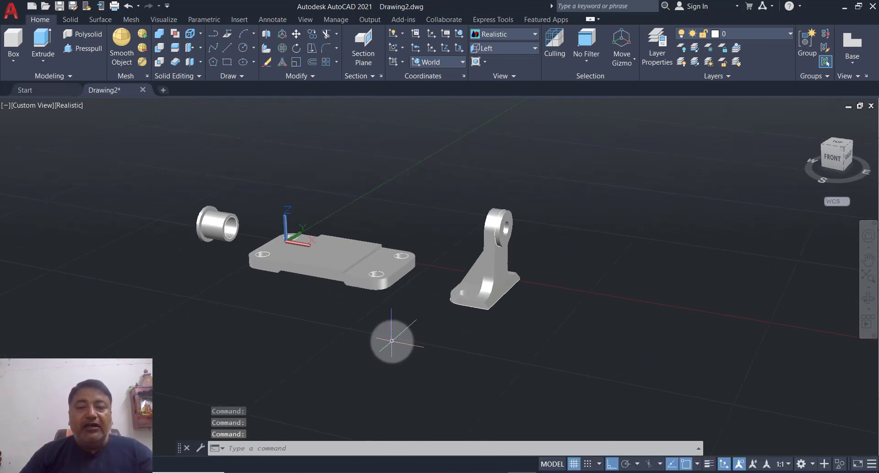
click(512, 45)
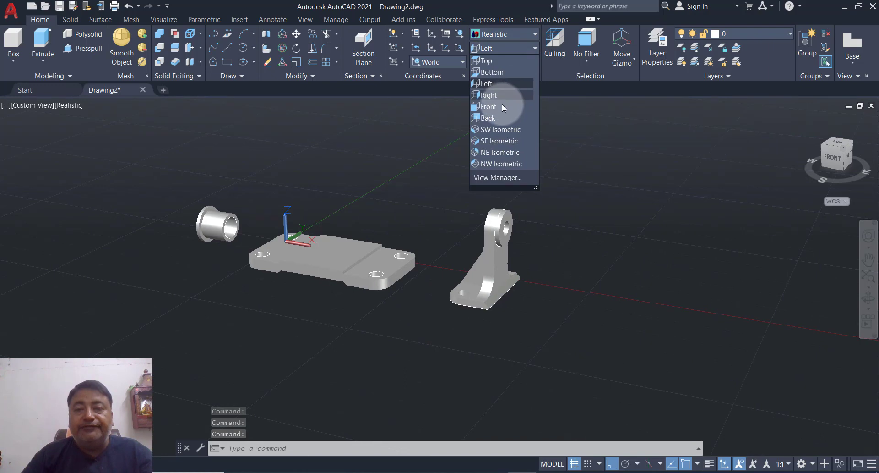
click(502, 105)
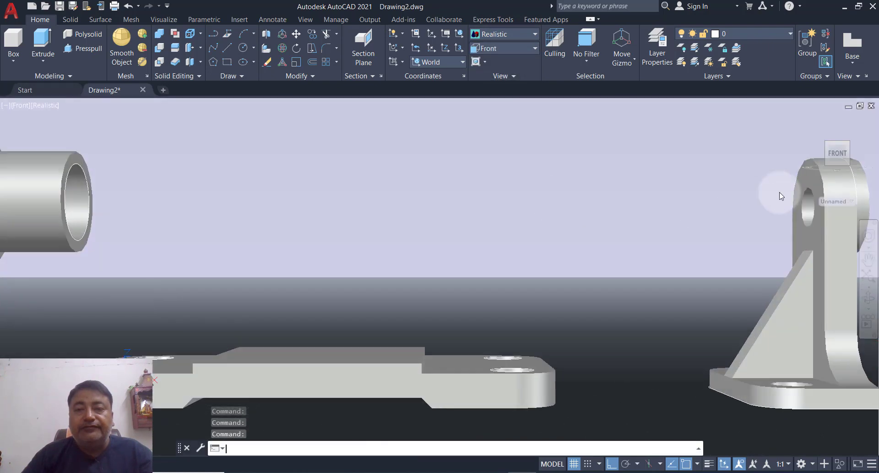
right_click(838, 156)
click(777, 175)
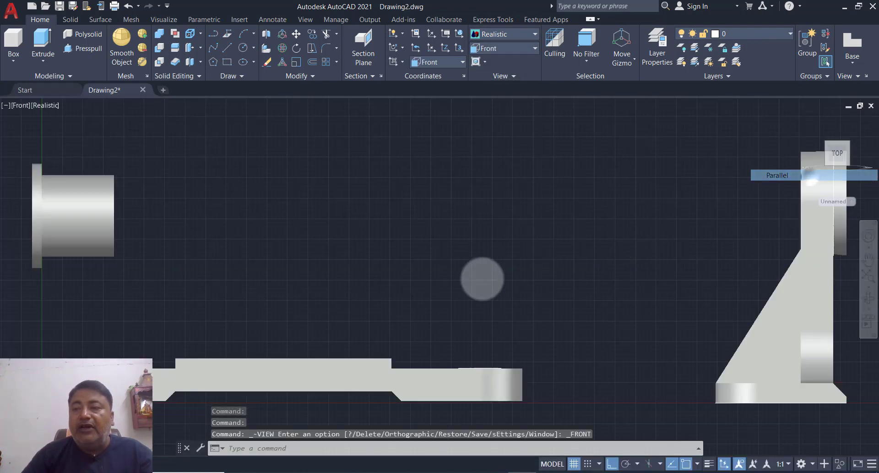
scroll(380, 298, down, 5)
middle_drag(497, 275, 362, 311)
drag(361, 311, 320, 289)
key(Escape)
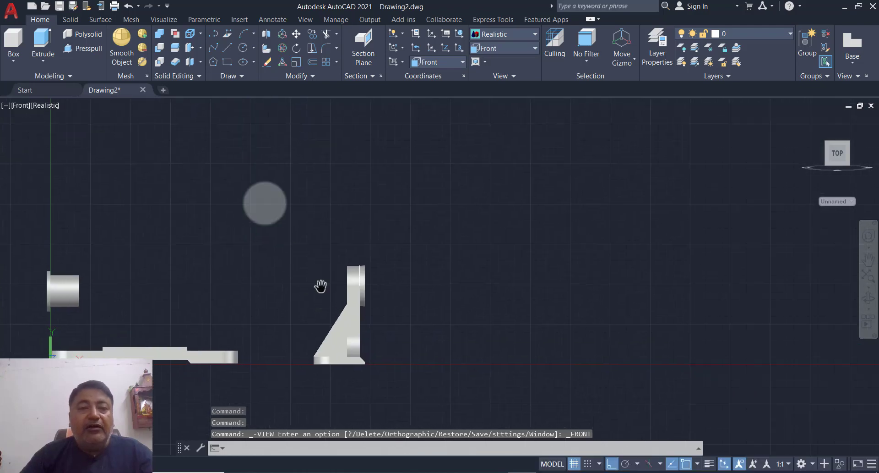
Step: Draw a horizontal line 44 long in the empty space beside the bracket, continued by a vertical line 5 long downward from its right end
click(227, 48)
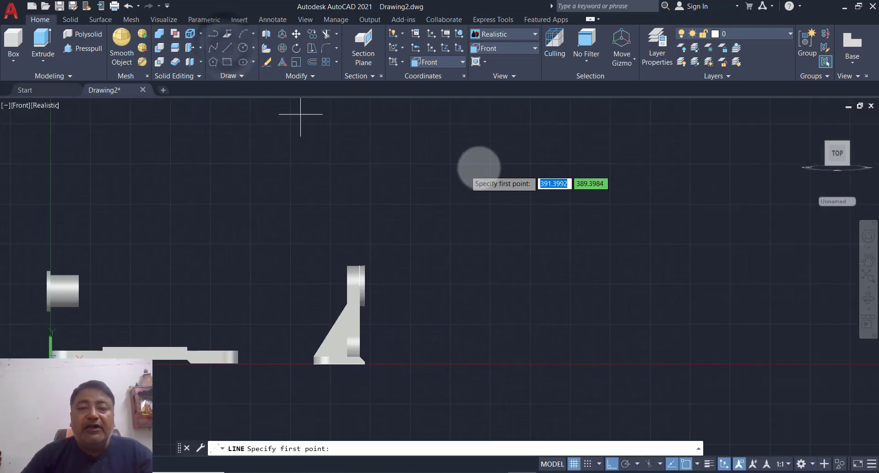
click(483, 160)
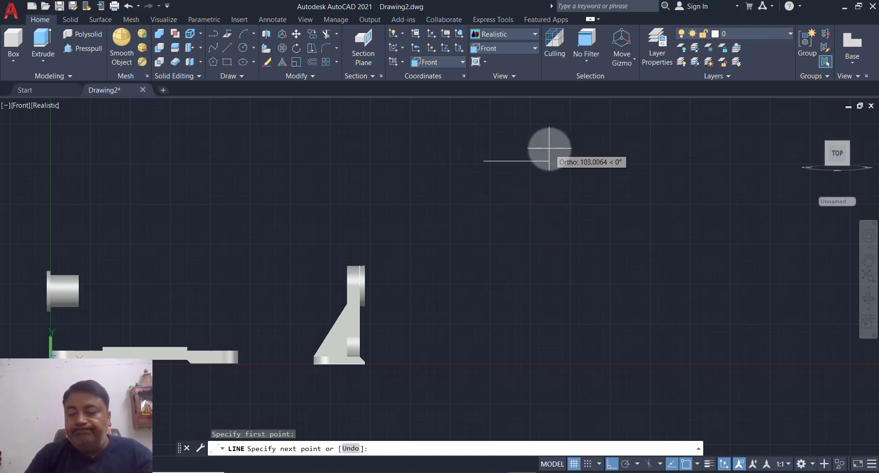
text(44)
key(Return)
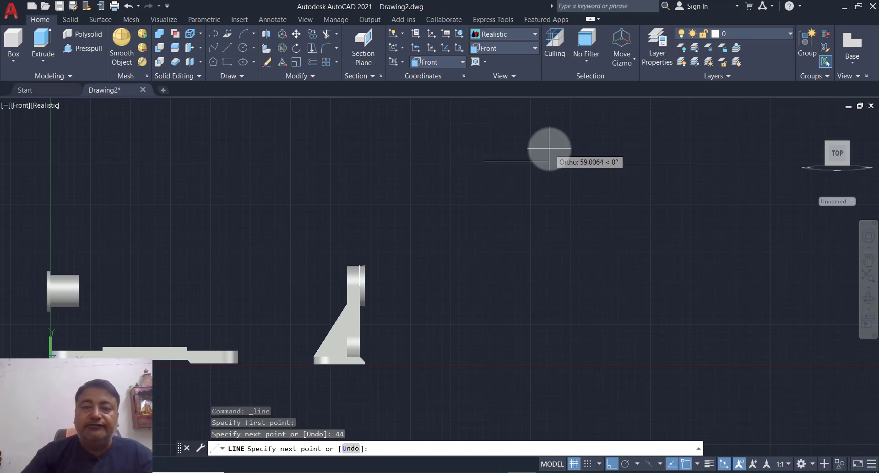
scroll(498, 160, up, 3)
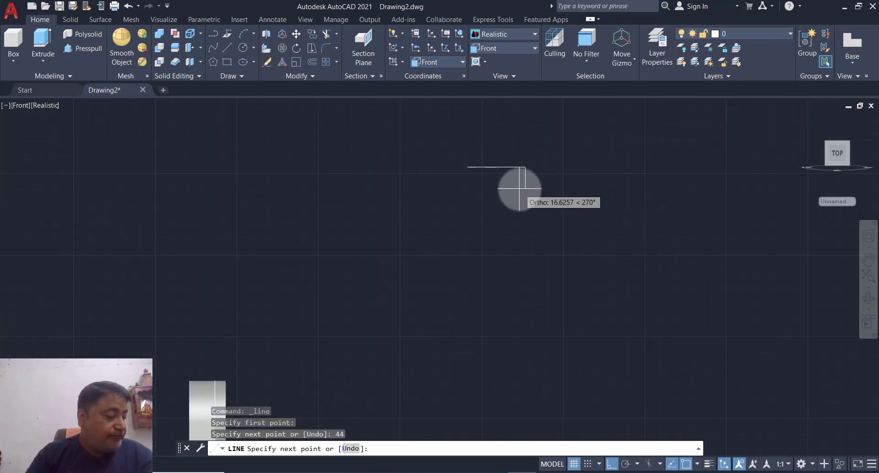
text(5)
key(Return)
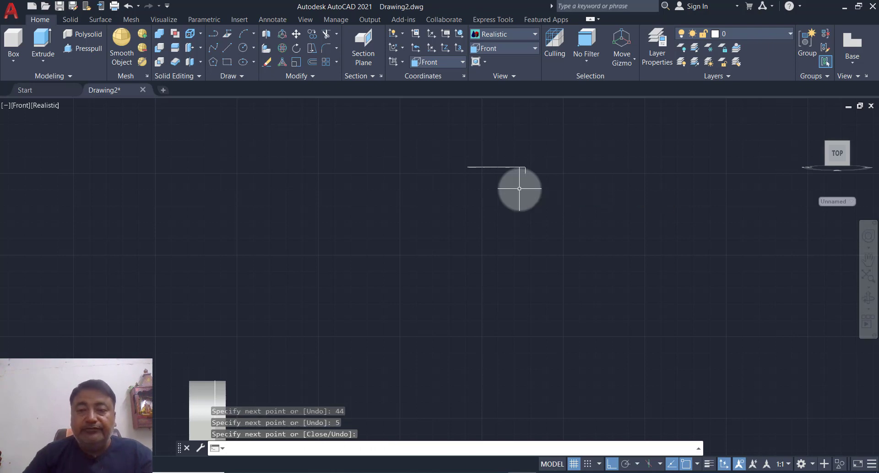
key(Return)
scroll(522, 136, up, 2)
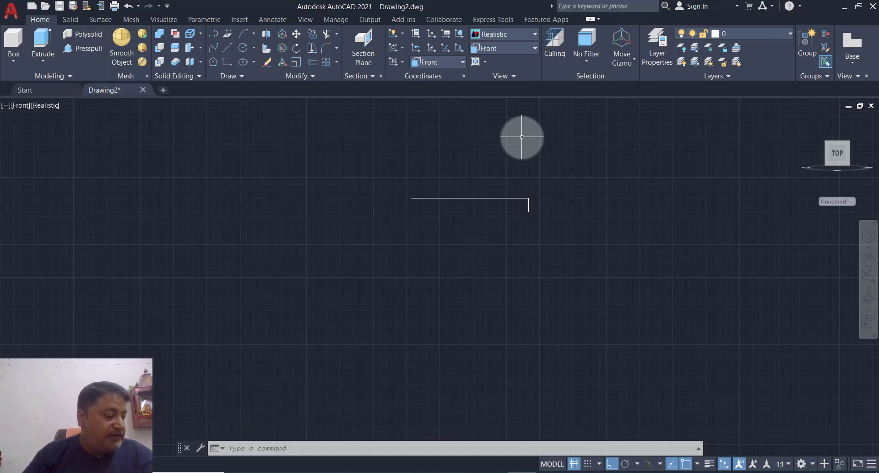
Step: Draw a horizontal line from the lower end of the 5-long line leftward to just past the upper line's start
click(228, 48)
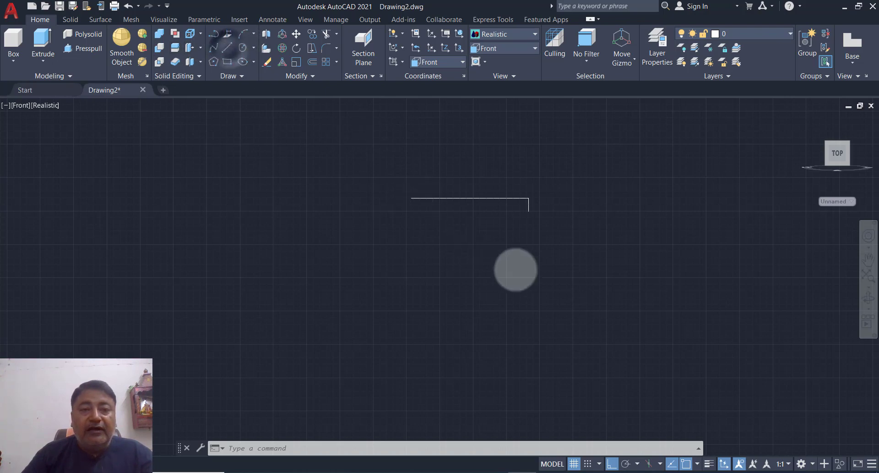
click(529, 211)
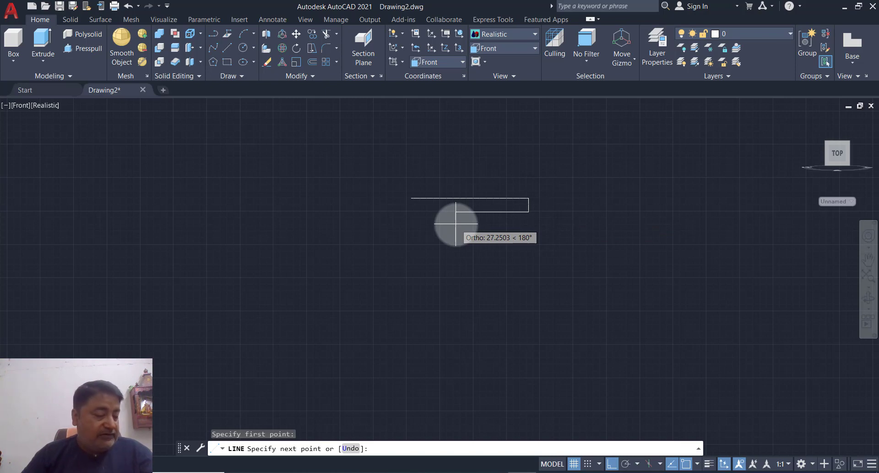
click(409, 213)
key(Return)
key(Return)
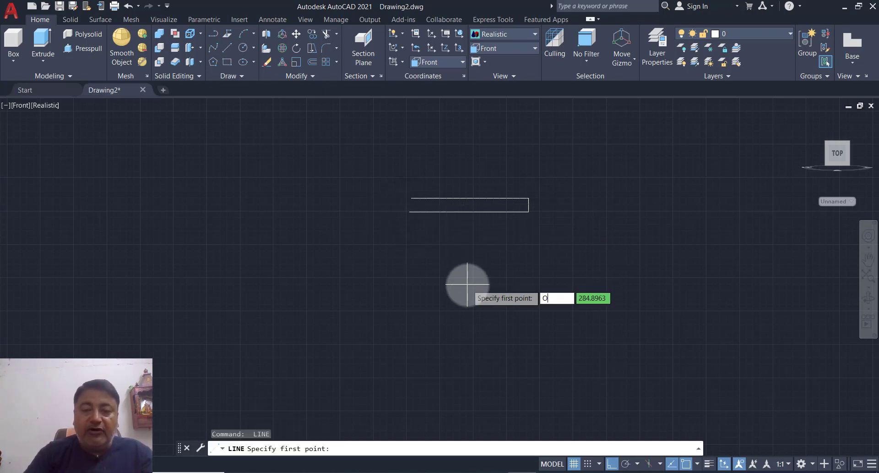
key(Return)
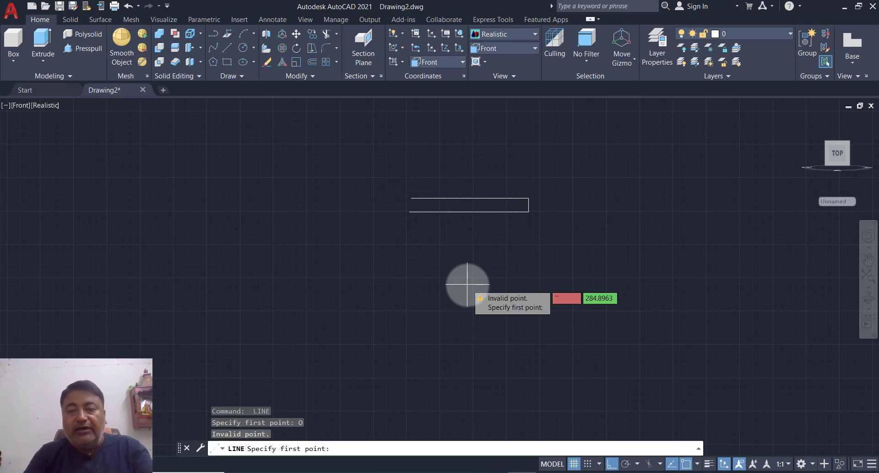
key(Escape)
Step: Offset the lower horizontal line downward by a distance of 6
text(o)
key(Return)
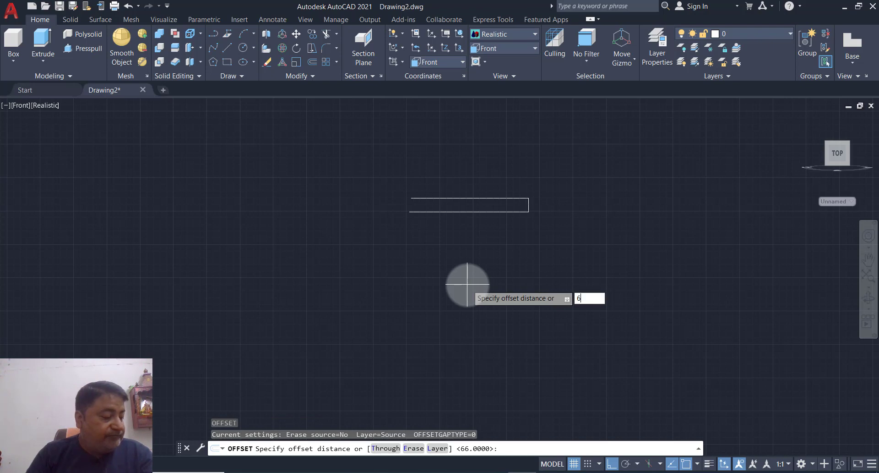
key(Return)
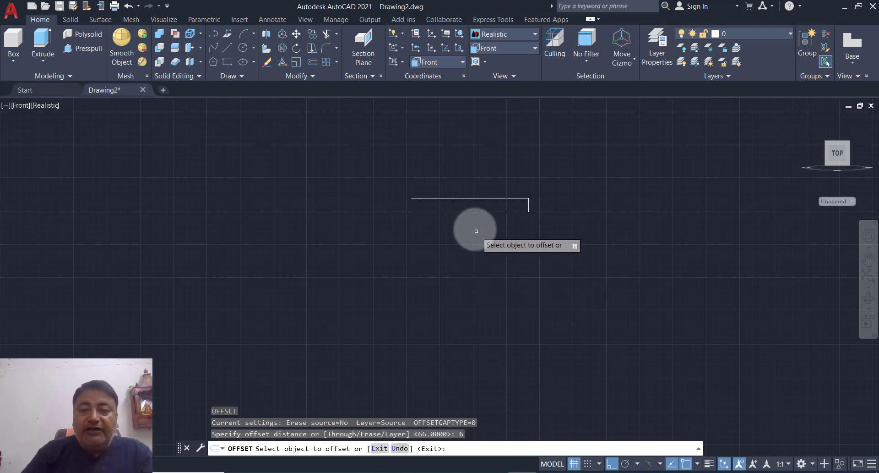
click(459, 212)
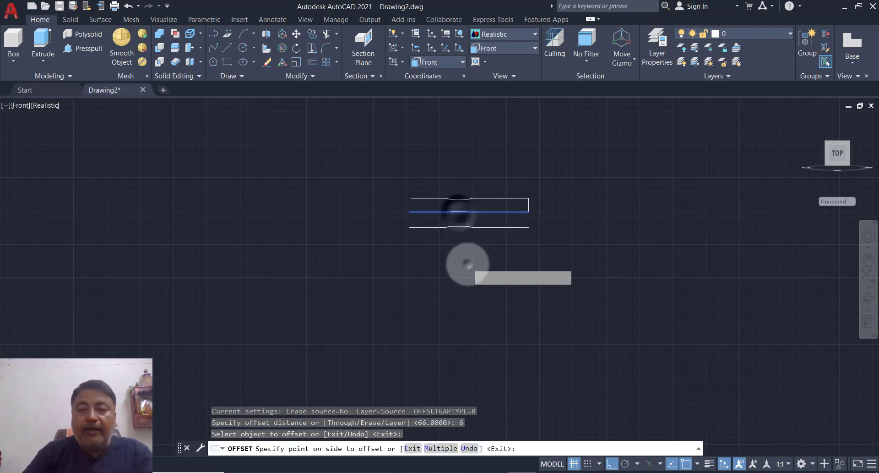
click(466, 261)
key(Return)
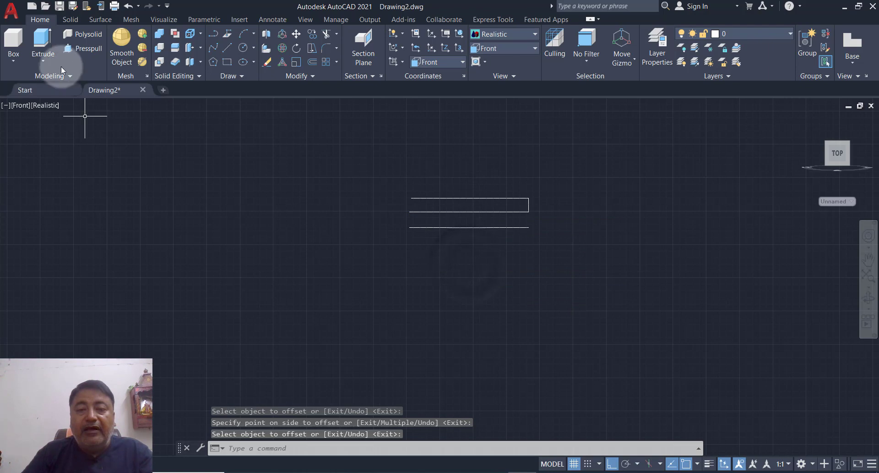
Step: Draw a vertical line from the left end of the top line downward, well past the lowest horizontal line
click(227, 49)
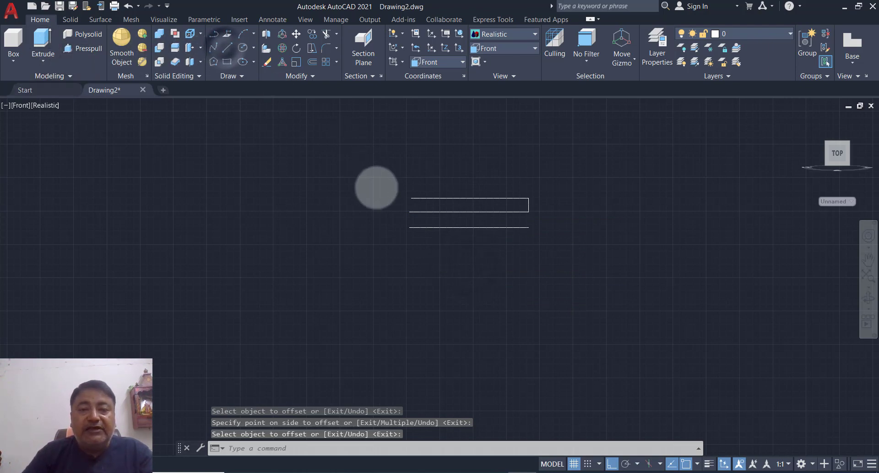
click(411, 198)
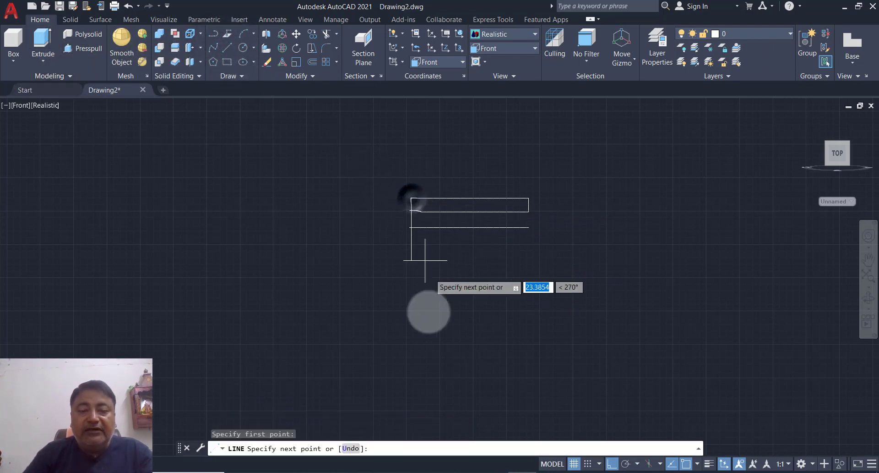
click(412, 335)
key(Return)
key(Return)
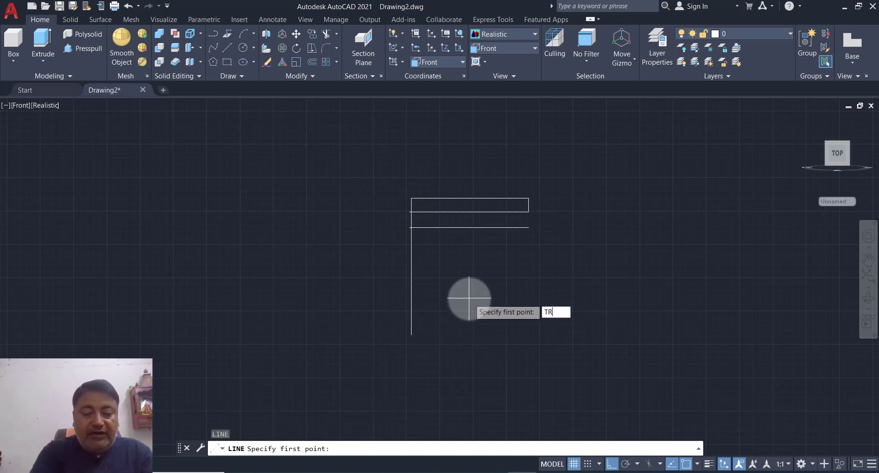
text(TR)
key(Return)
key(Return)
key(Escape)
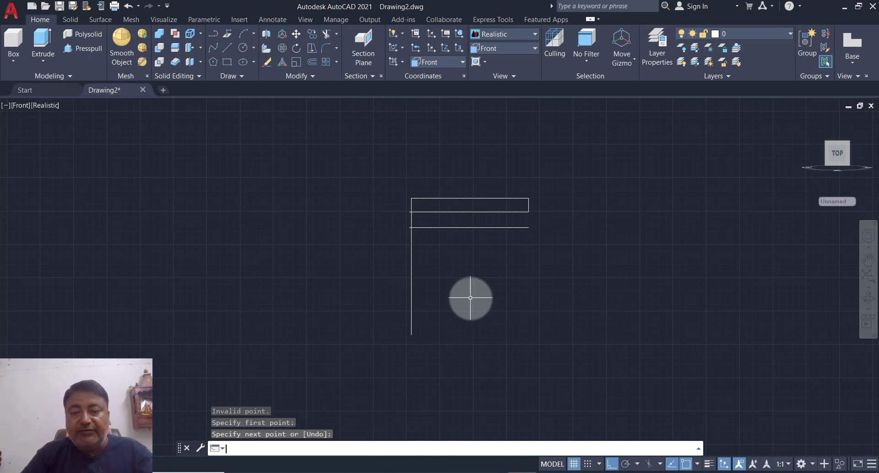
Step: Trim the short ends of the two lower horizontal lines that overhang the left vertical line
text(tr)
key(Return)
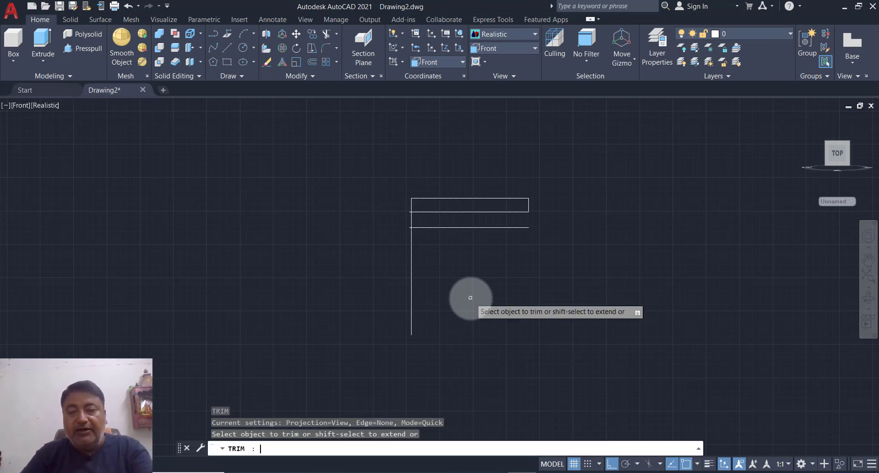
scroll(406, 205, up, 5)
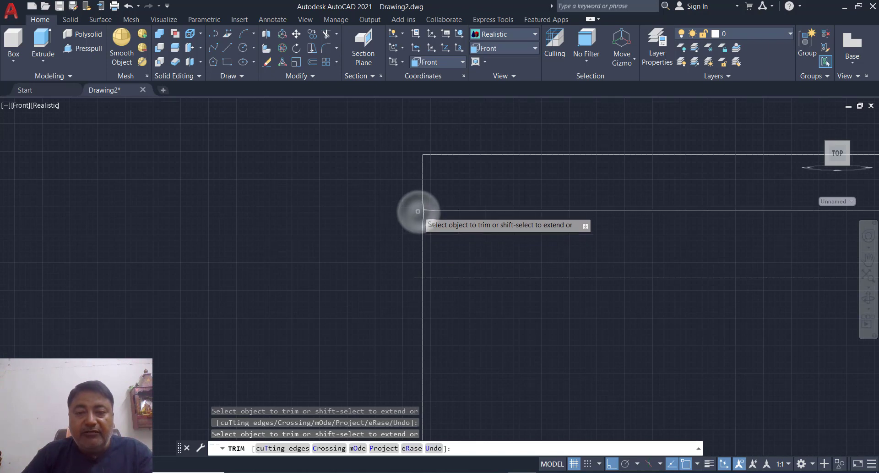
key(Escape)
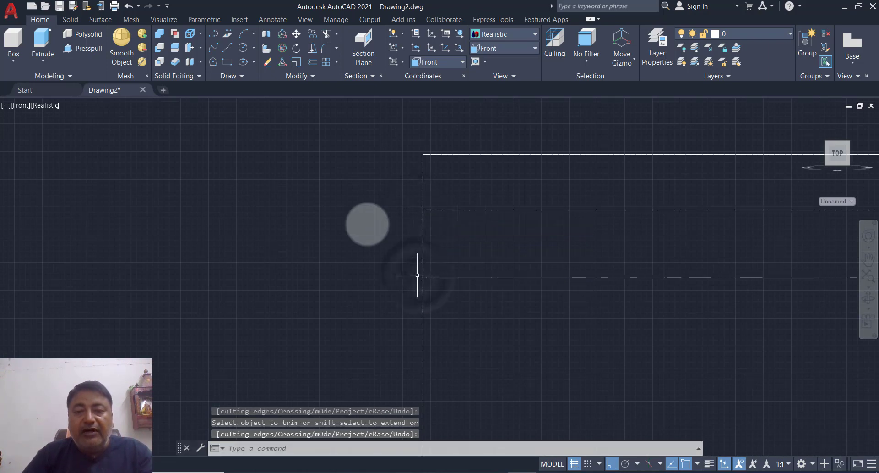
scroll(394, 250, down, 6)
scroll(490, 241, up, 2)
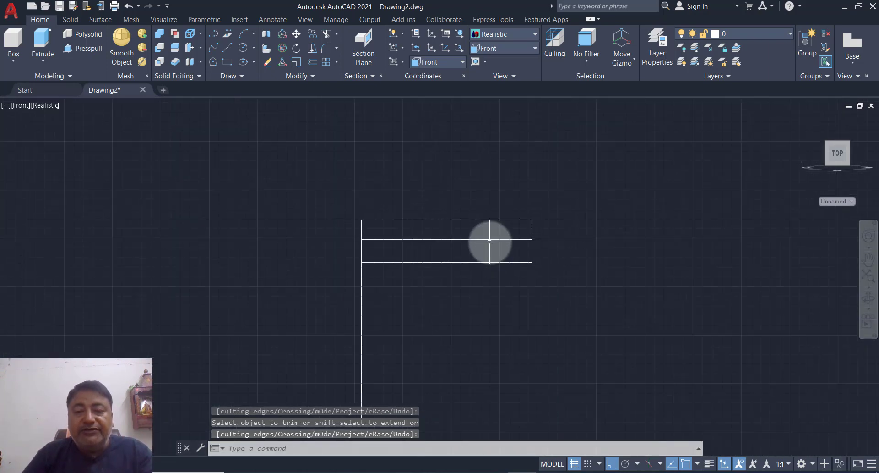
scroll(490, 241, up, 2)
scroll(397, 177, down, 3)
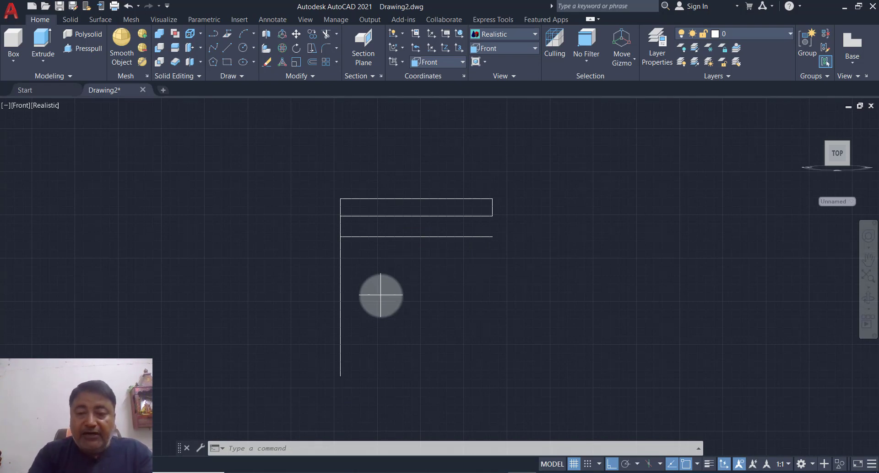
Step: Offset the long left vertical line to the right by a distance of 10
text(o)
key(Return)
text(10)
key(Return)
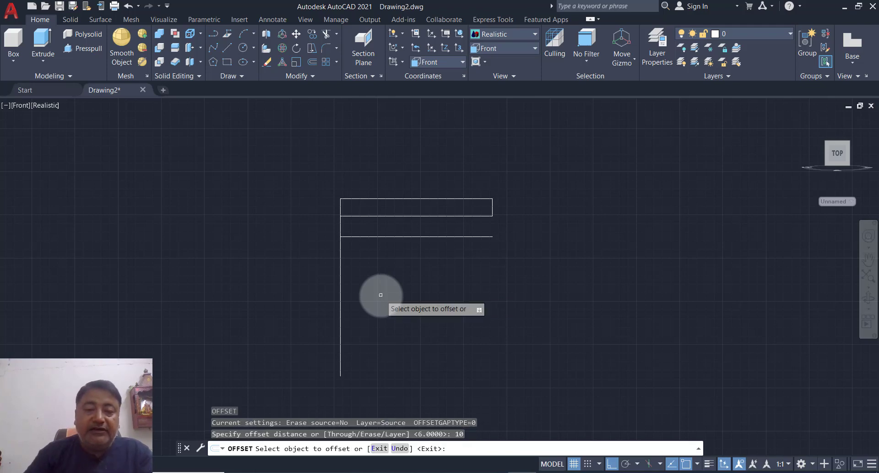
click(339, 320)
click(452, 338)
right_click(455, 339)
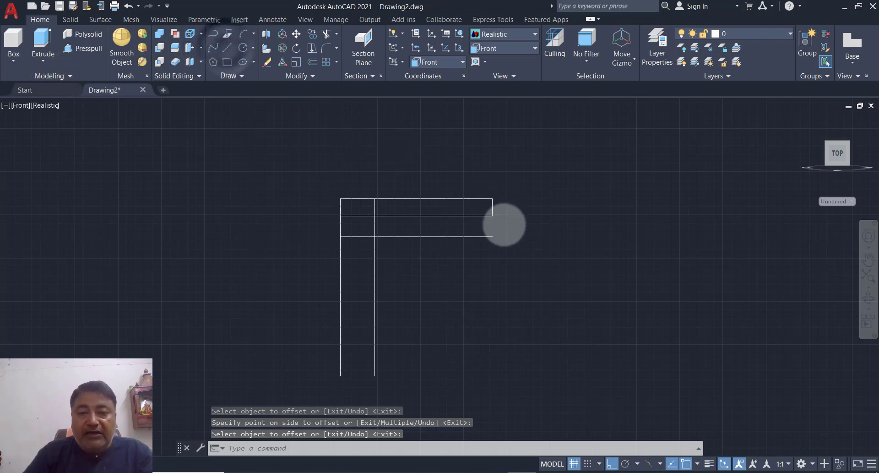
Step: Draw a sloping line from the lower end of the short right vertical edge to where the inner vertical crosses the lowest horizontal line
key(l)
key(Return)
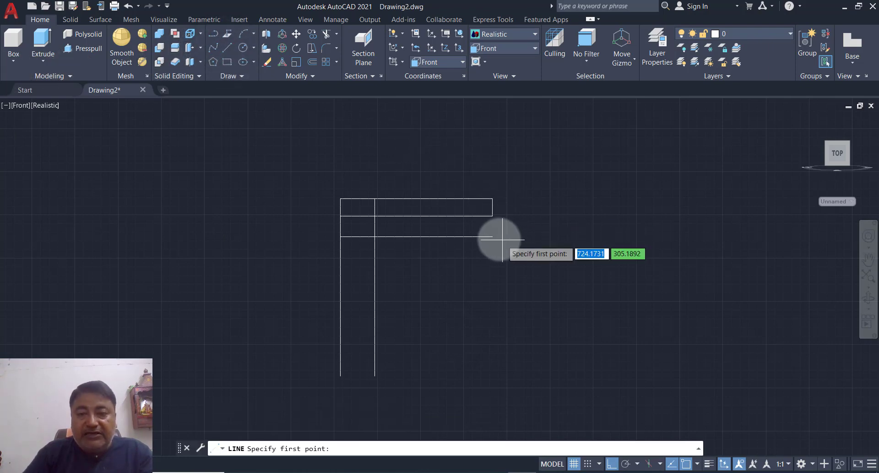
click(493, 215)
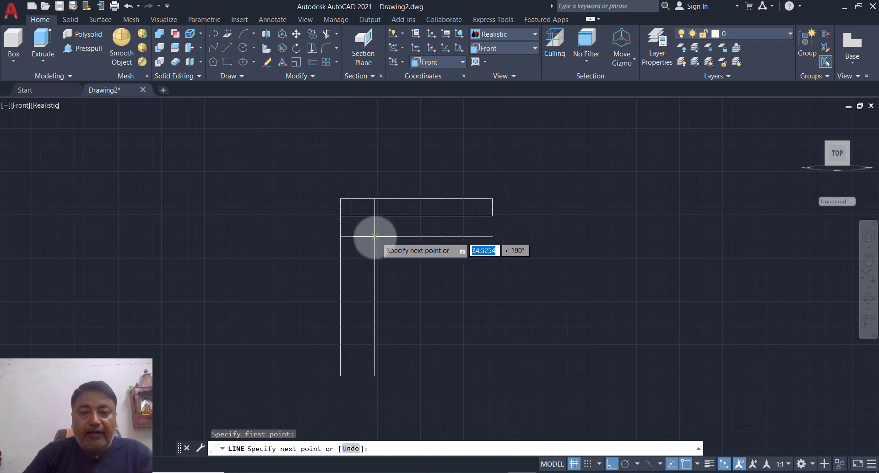
click(375, 237)
key(Escape)
key(Escape)
key(Escape)
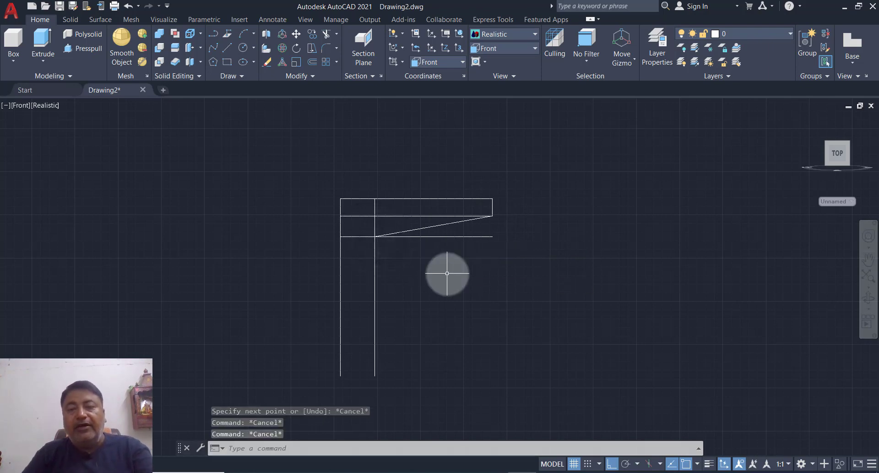
middle_drag(451, 254, 464, 215)
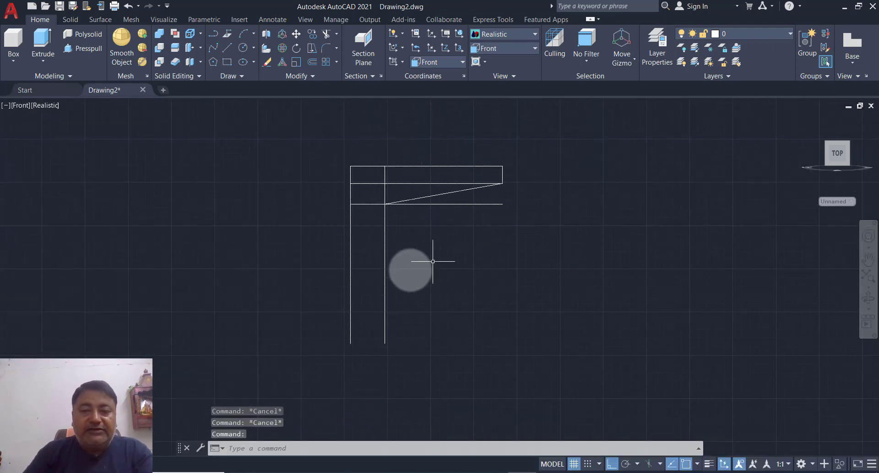
click(398, 269)
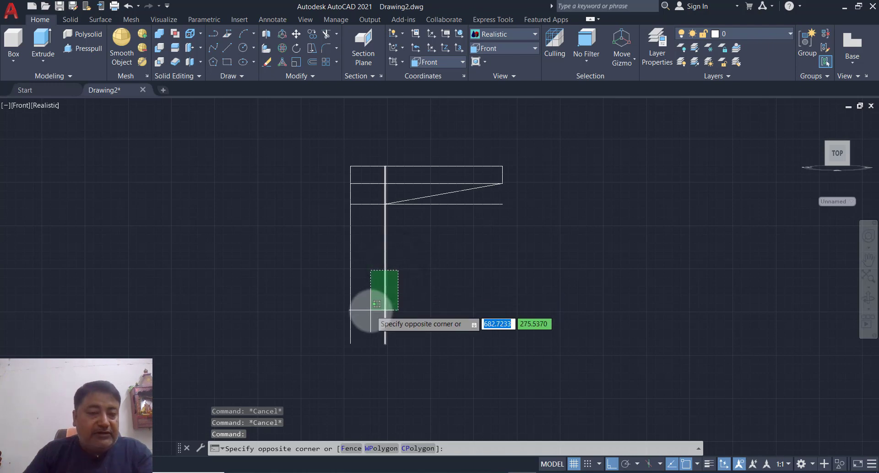
click(442, 282)
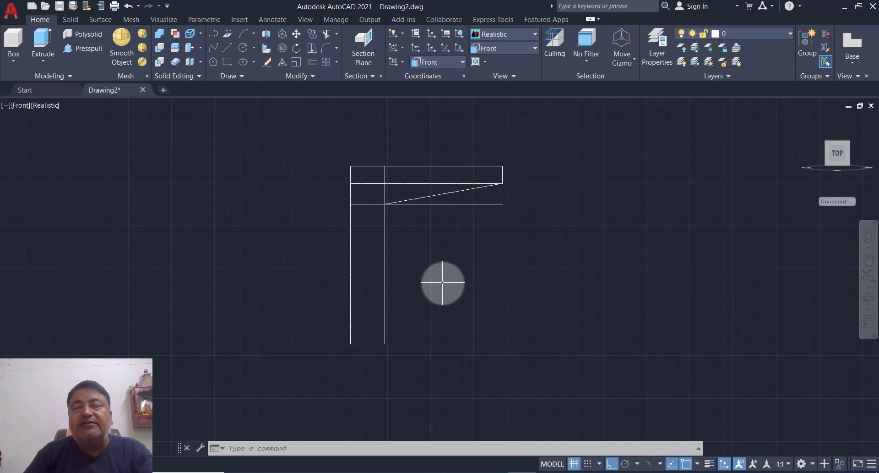
click(396, 246)
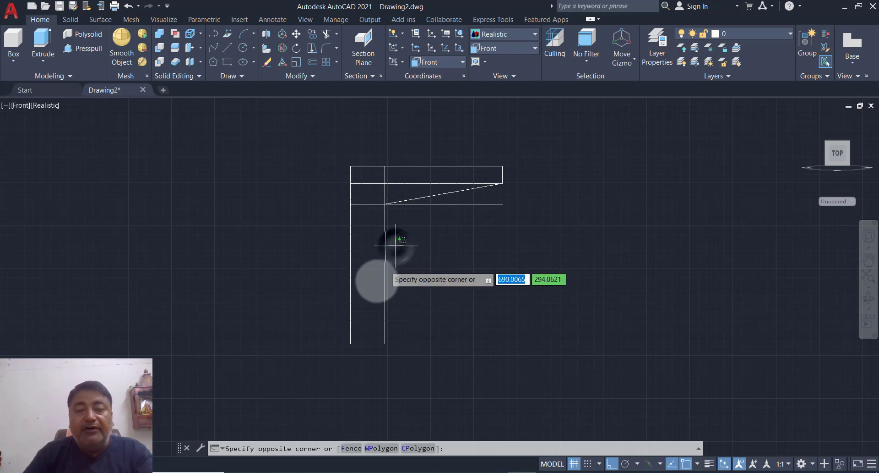
click(376, 279)
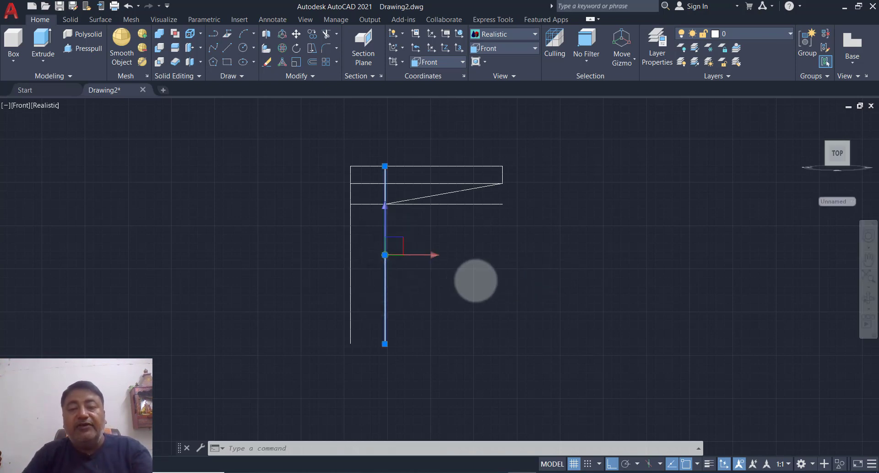
key(Escape)
key(Escape)
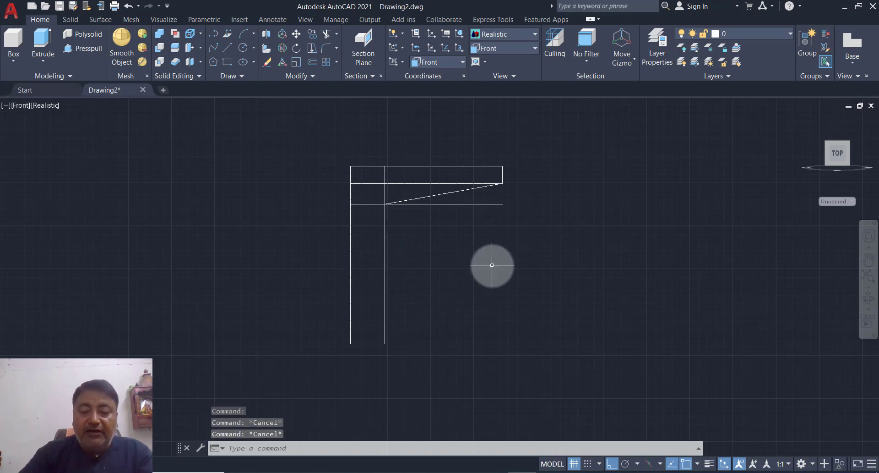
Step: Offset the top horizontal line downward by a distance of 56
text(o)
key(Return)
text(56)
key(Return)
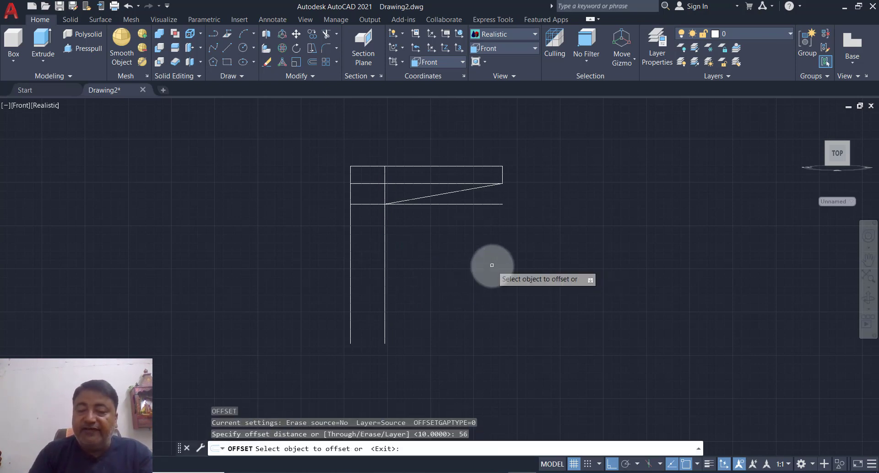
click(403, 167)
click(425, 269)
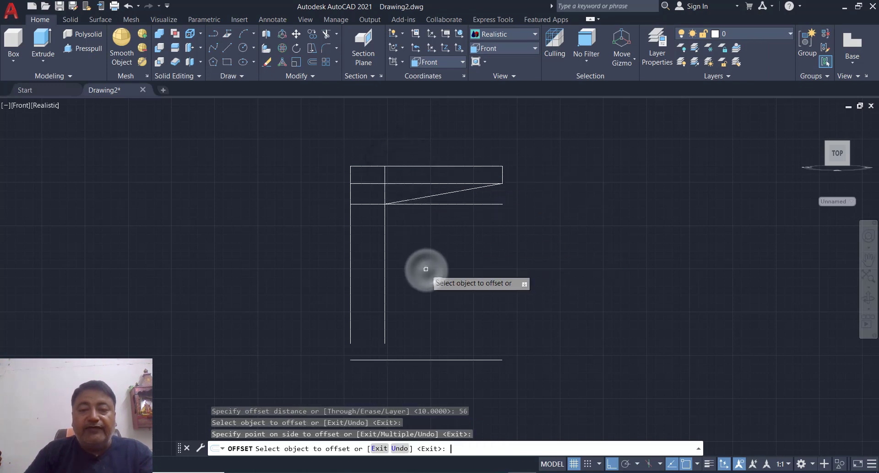
Step: Extend the lower end of the inner vertical line down to the lowest horizontal line
text(Eex)
key(Return)
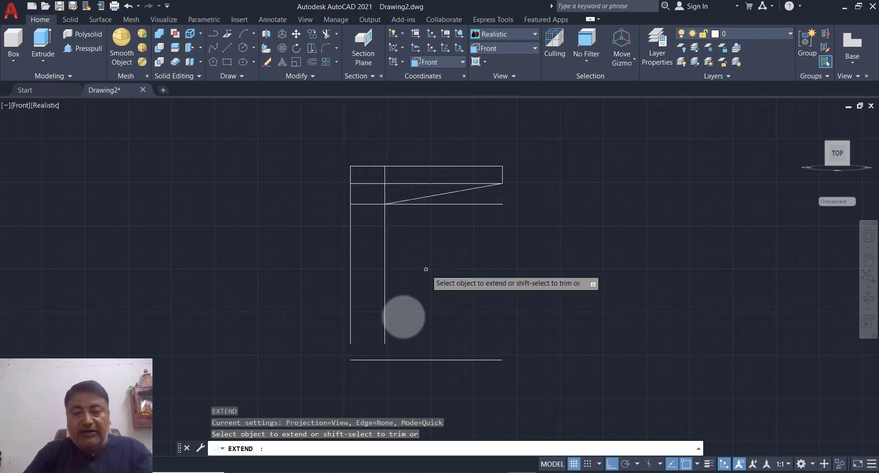
click(386, 344)
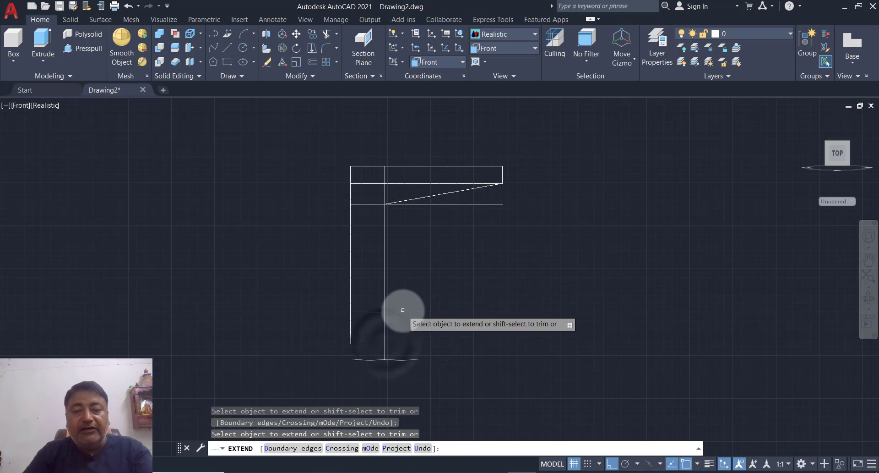
key(Escape)
Step: Offset the lowest horizontal line downward by a distance of 12
scroll(402, 312, down, 2)
scroll(429, 341, up, 2)
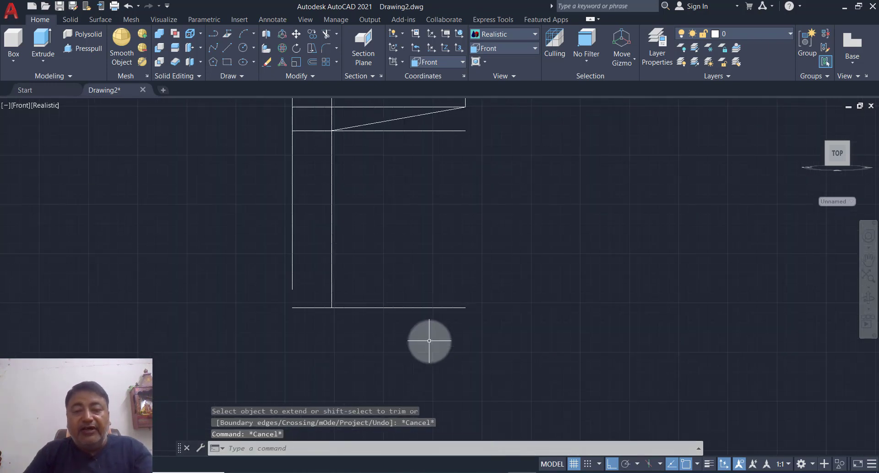
scroll(369, 305, down, 2)
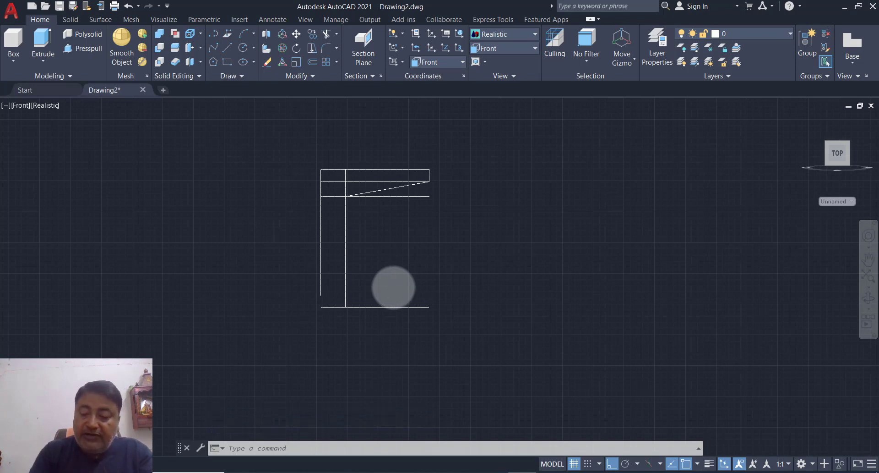
text(o)
key(Return)
text(12)
key(Return)
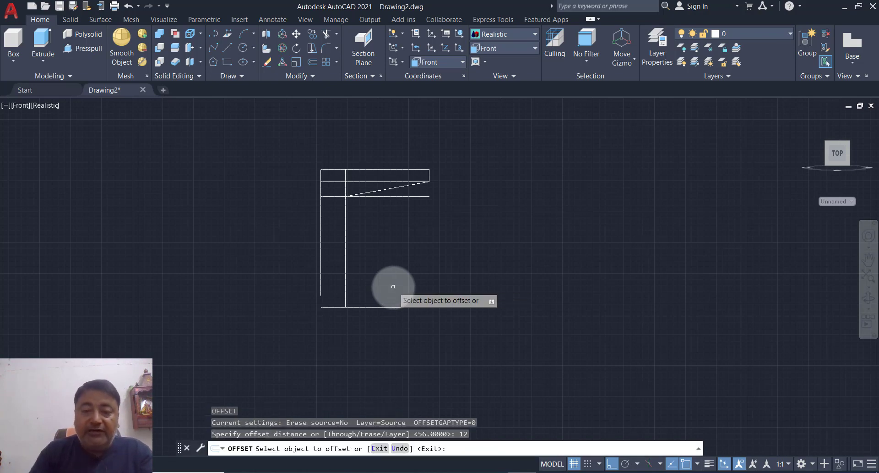
click(378, 306)
click(378, 332)
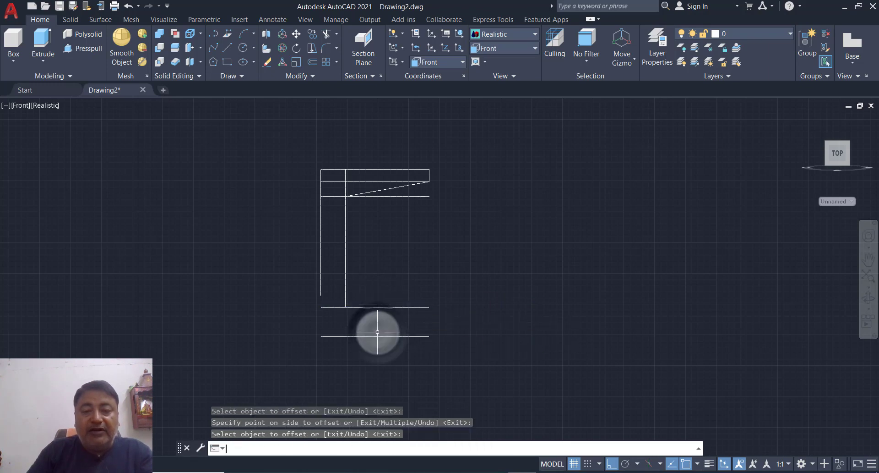
key(Return)
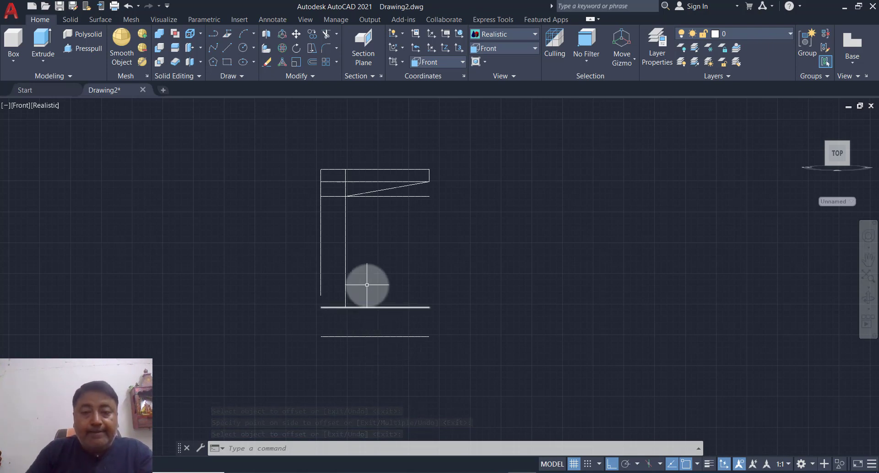
Step: Offset the left vertical line to the right by a distance of 60
text(O)
key(Return)
text(6)
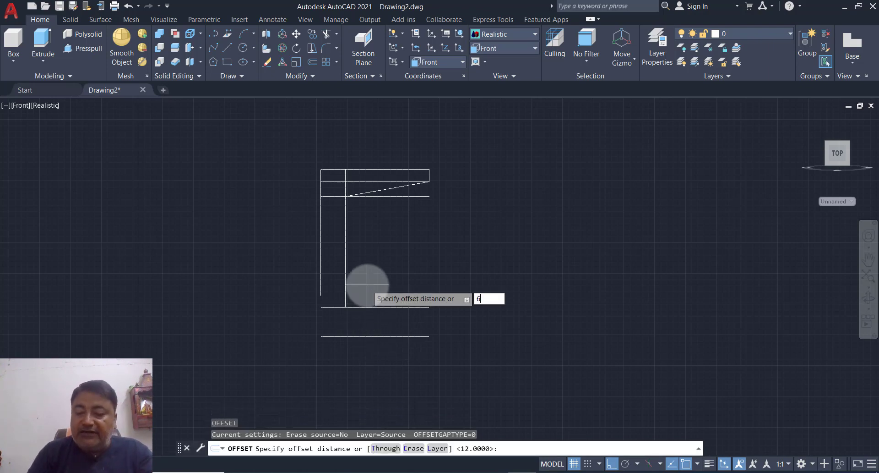
text(0)
key(Return)
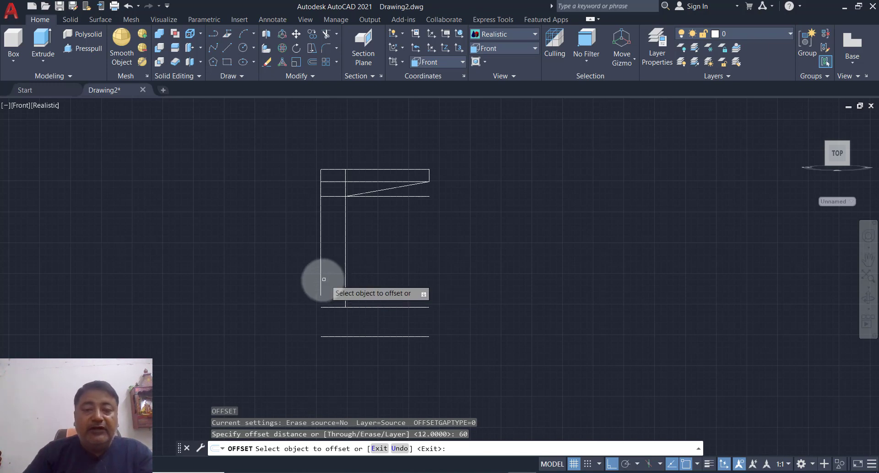
click(321, 280)
click(484, 316)
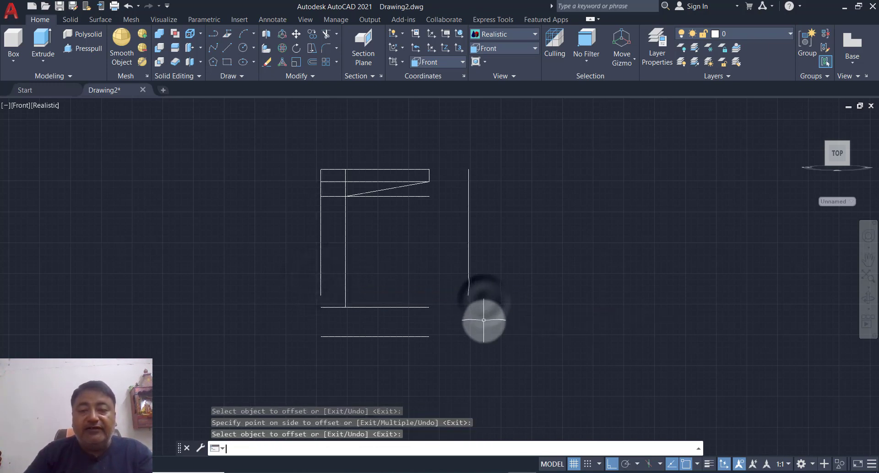
key(Return)
Step: Stretch the lower end of the far-right vertical line straight down past the lowest horizontal line
click(469, 275)
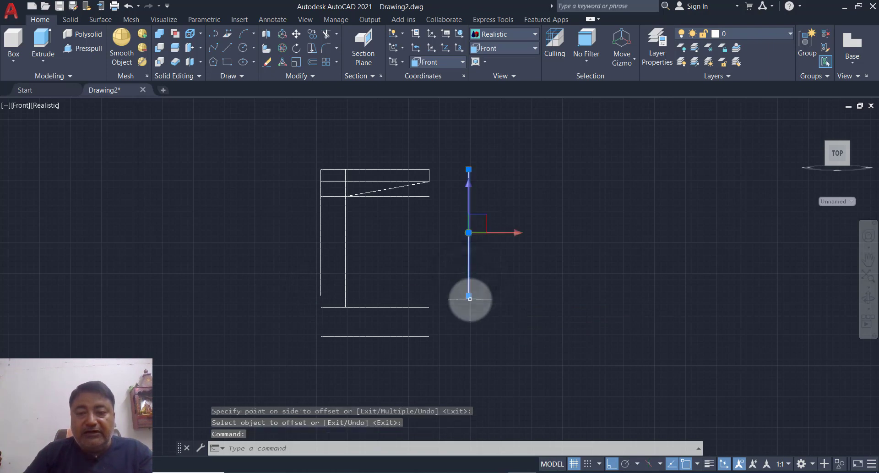
click(468, 296)
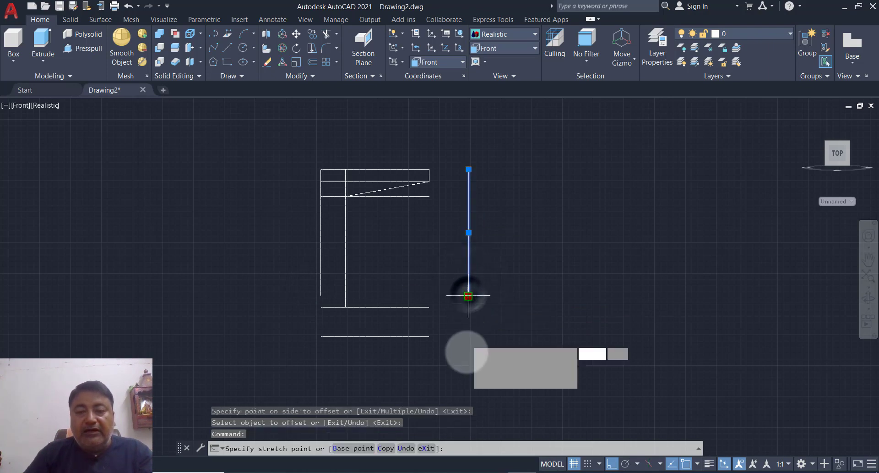
click(467, 370)
key(Escape)
key(Escape)
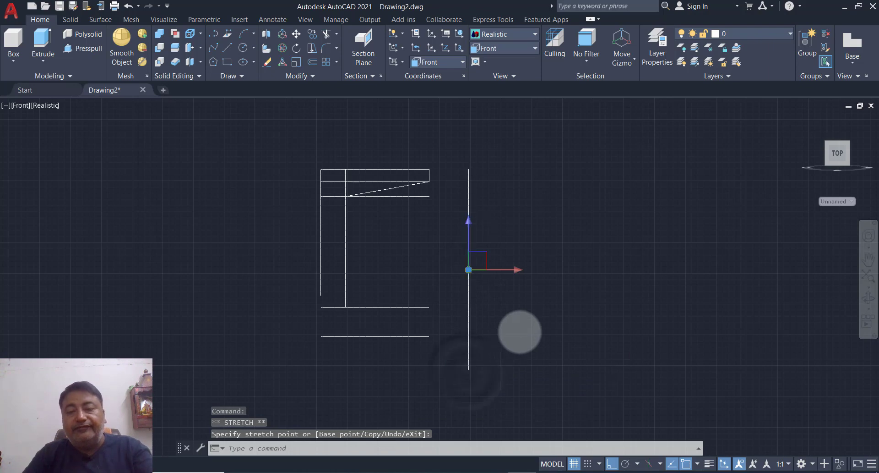
Step: Extend the lowest horizontal line rightward to the far-right vertical line
text(ex)
key(Return)
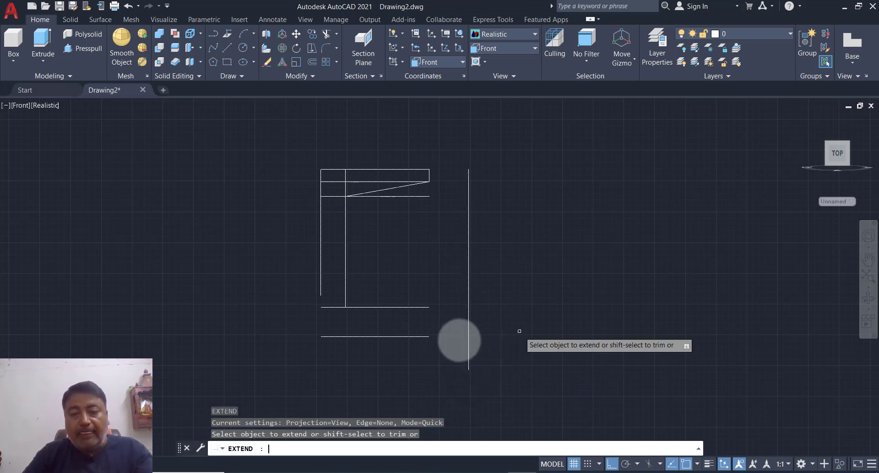
click(404, 337)
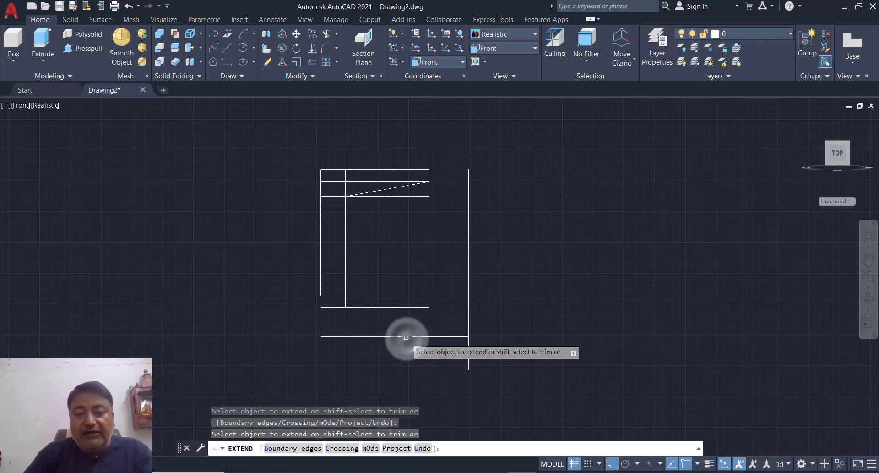
key(Escape)
key(Escape)
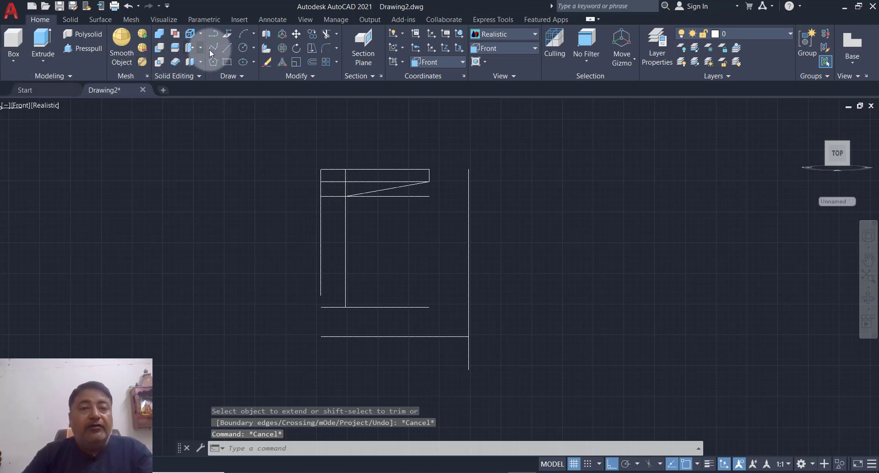
Step: Draw a sloping line from the lower end of the inner vertical line to the right end of the lowest horizontal line
click(226, 49)
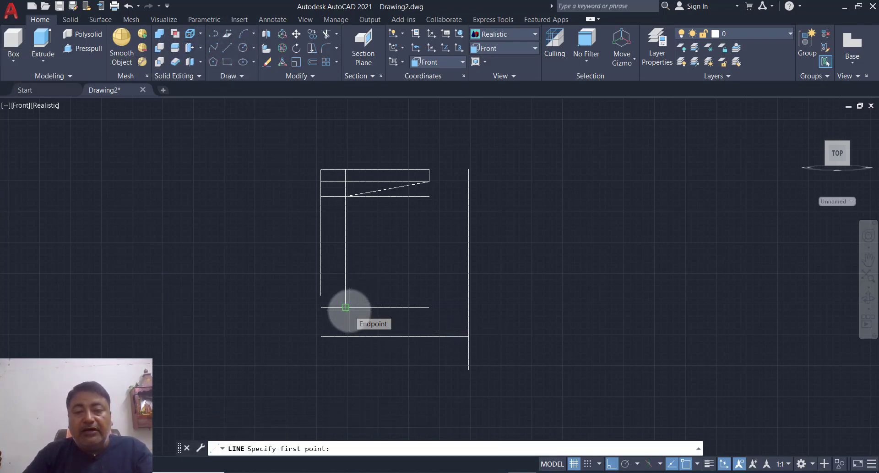
click(346, 306)
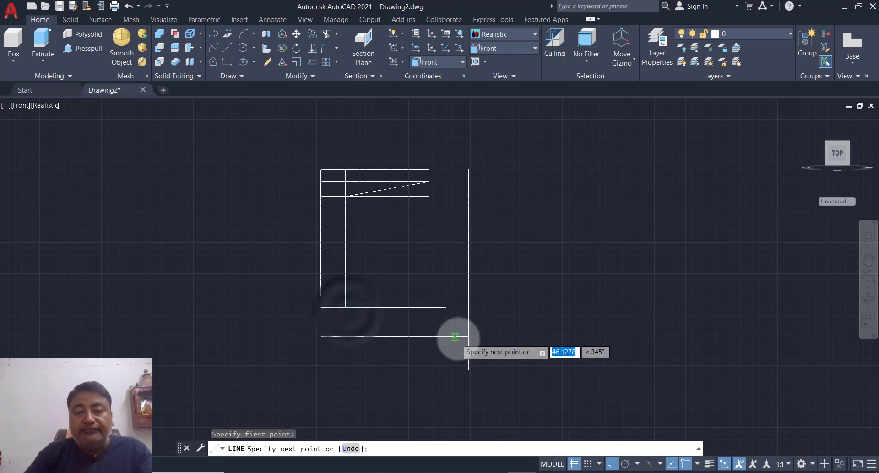
click(468, 336)
key(Return)
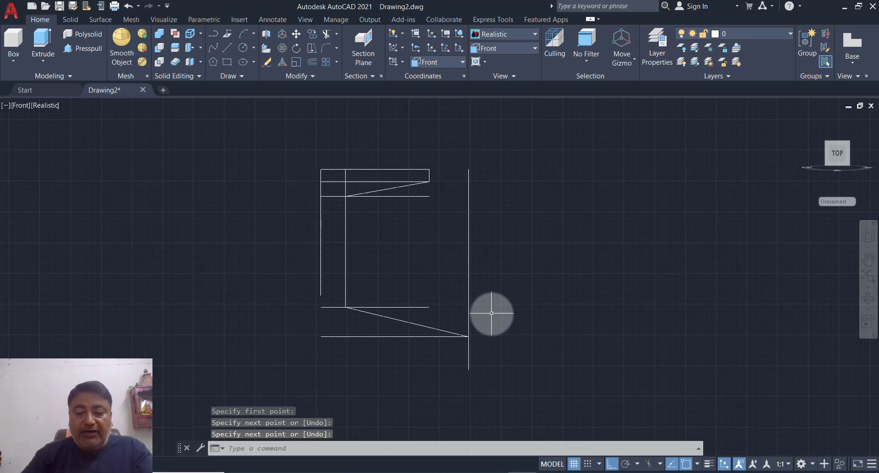
Step: Offset the lowest horizontal line downward by a distance of 7
key(Return)
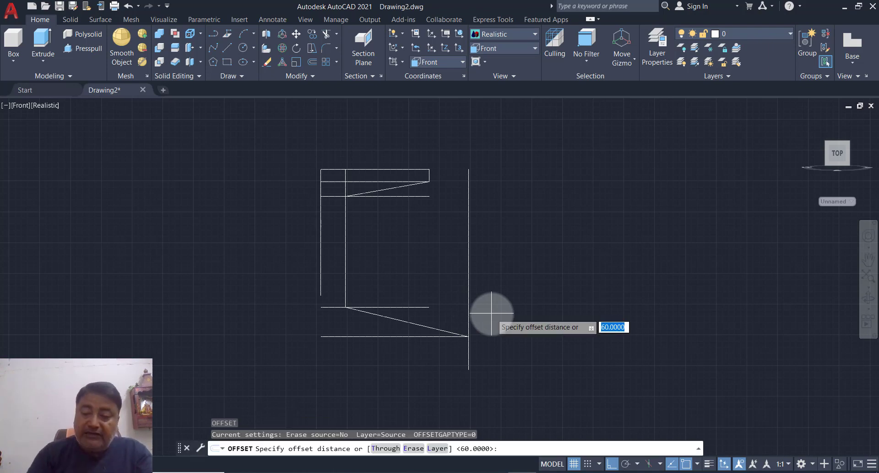
text(7)
key(Return)
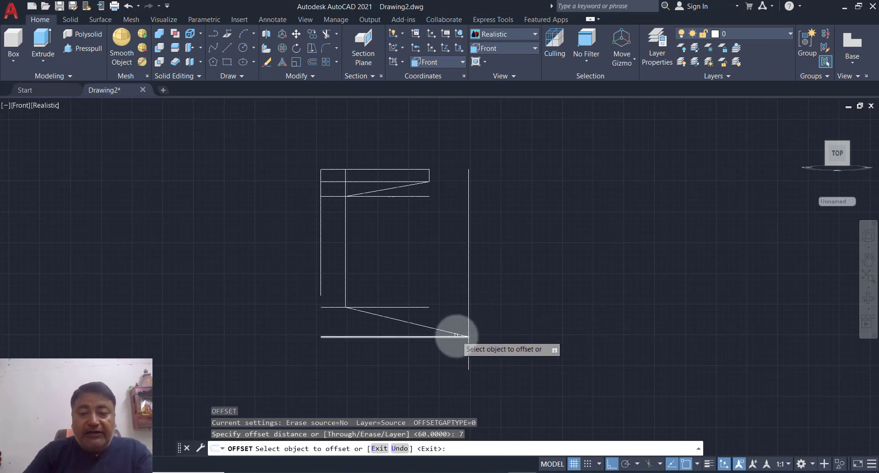
click(457, 335)
click(452, 369)
key(Return)
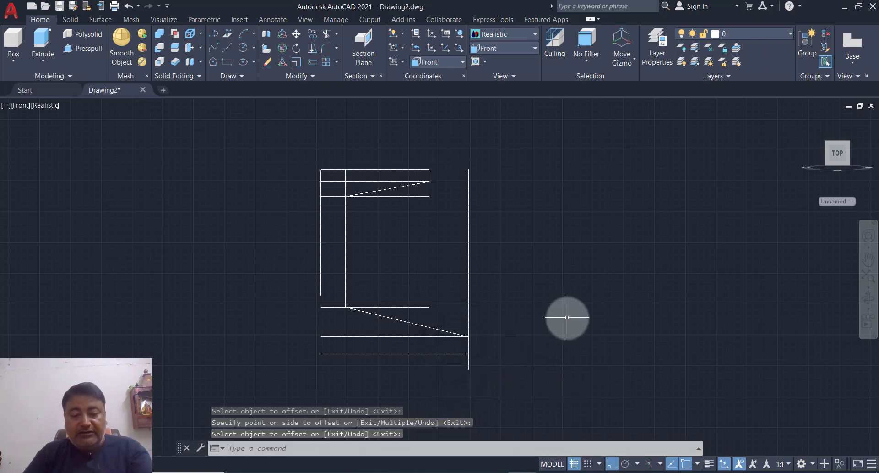
Step: Trim the far-right vertical line above and below the base flange, and the horizontal line beyond the inner vertical above the lower slope
text(TR)
key(Return)
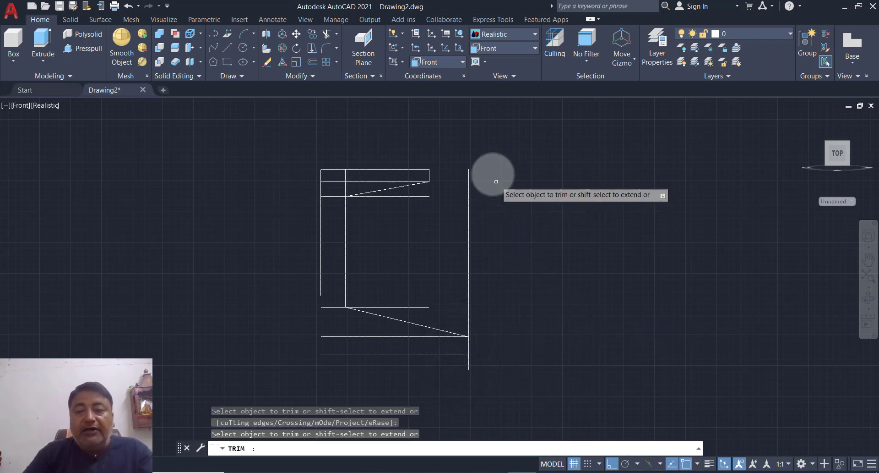
click(469, 203)
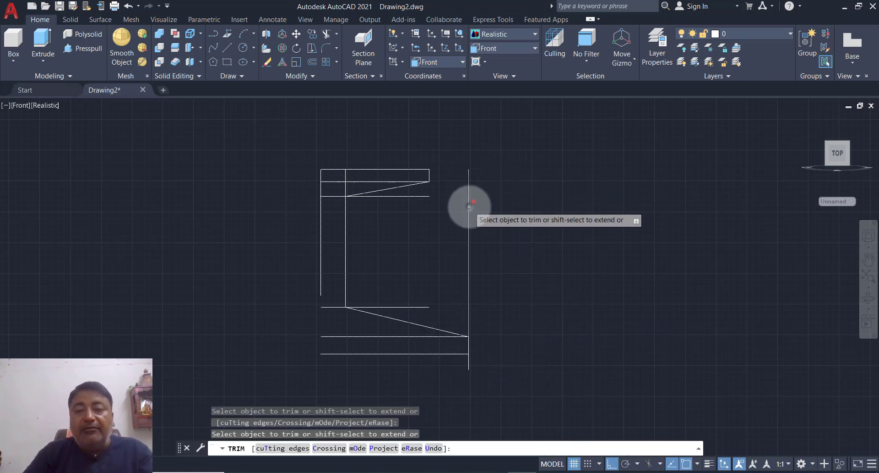
click(468, 369)
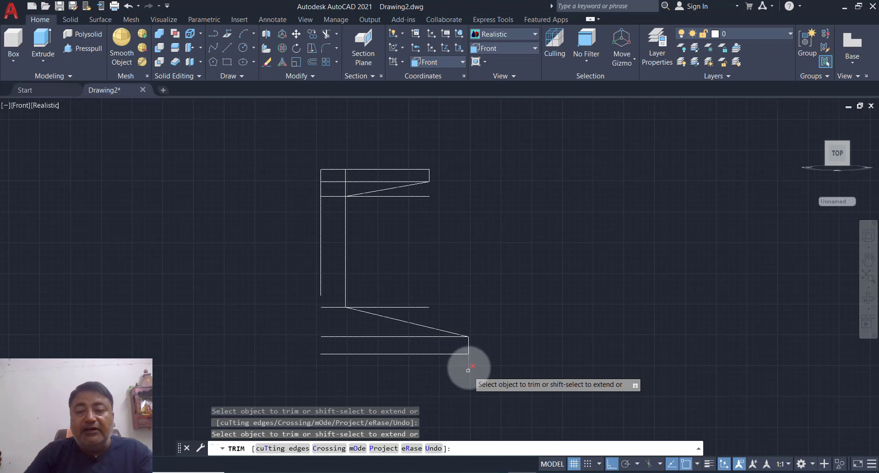
click(378, 306)
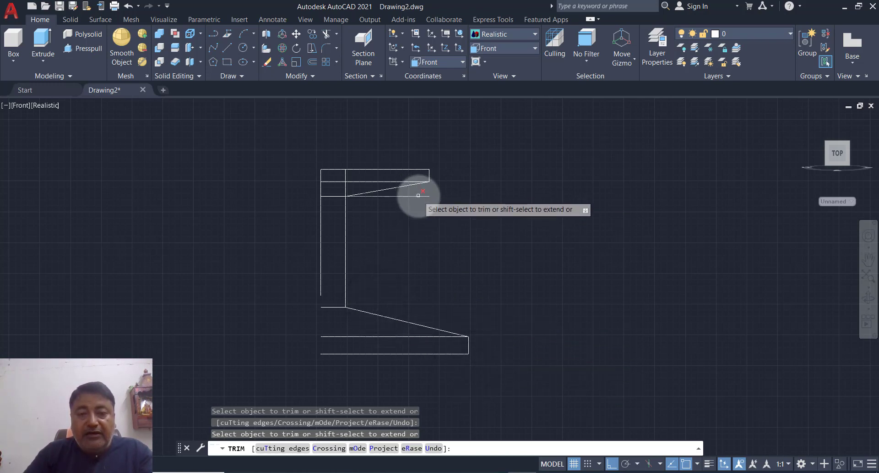
Step: Trim the remaining construction segments inside the top flange, web and base so only the half-profile outline and its left vertical remain
click(377, 181)
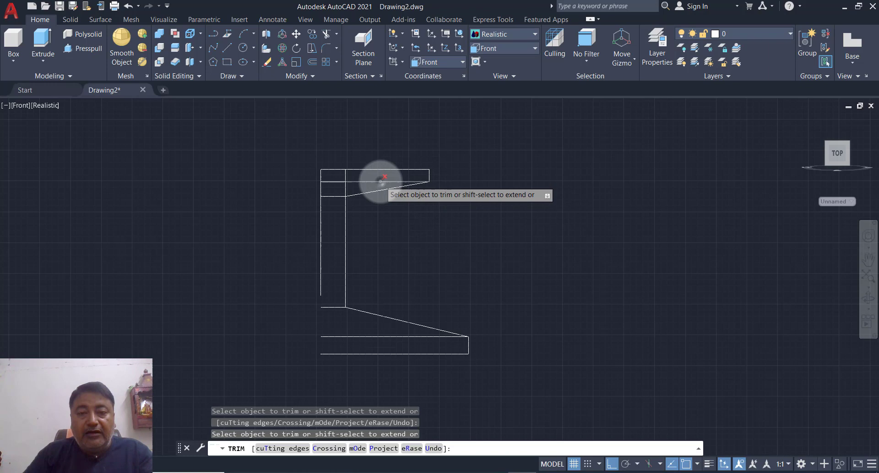
click(340, 181)
click(345, 175)
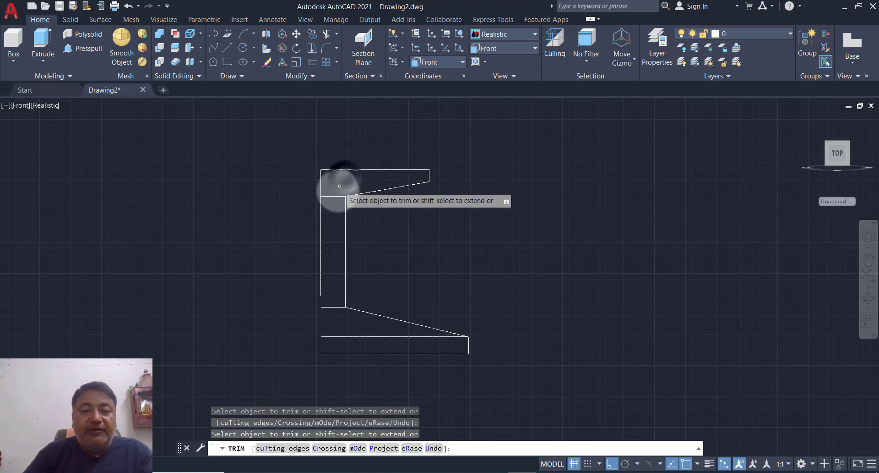
click(335, 196)
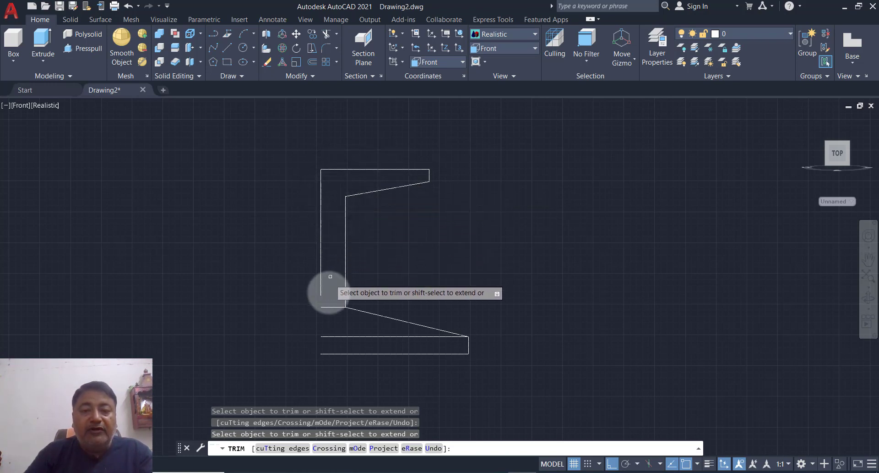
click(329, 307)
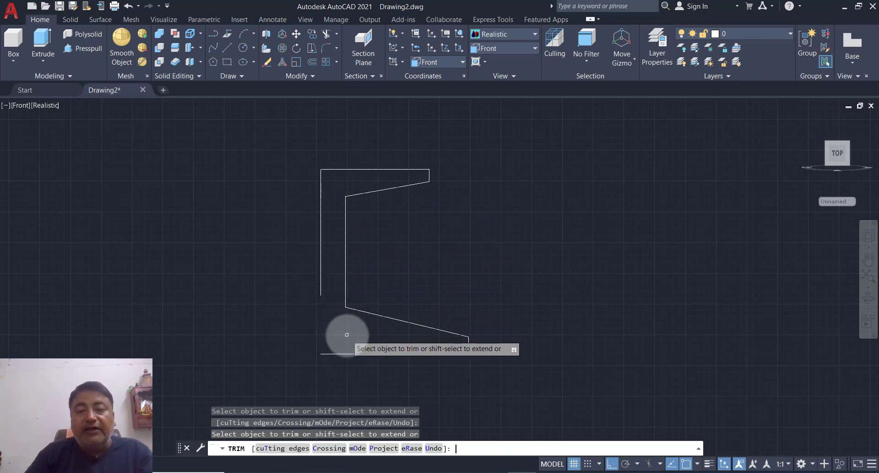
key(Return)
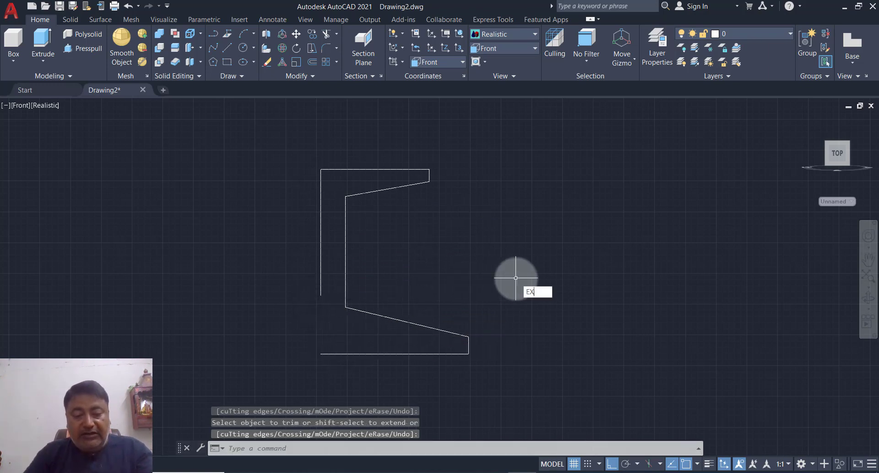
text(EX)
key(Return)
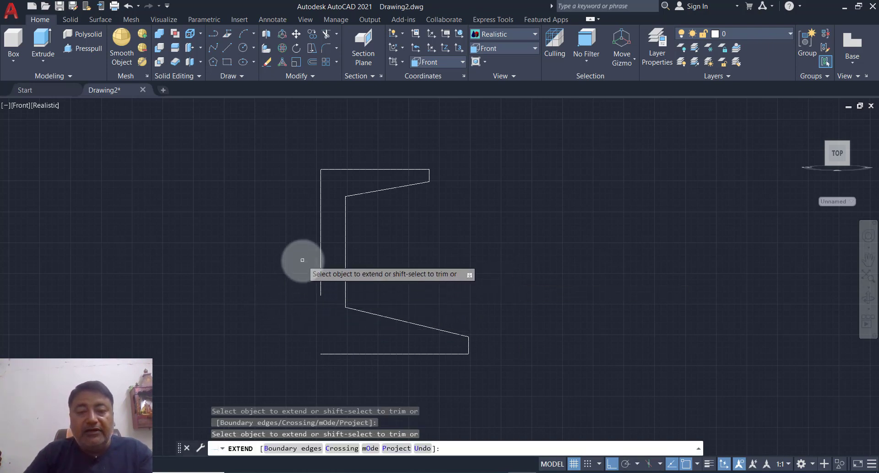
key(Escape)
key(Escape)
Step: Erase the left vertical line on the half profile's symmetry axis
click(329, 235)
click(293, 283)
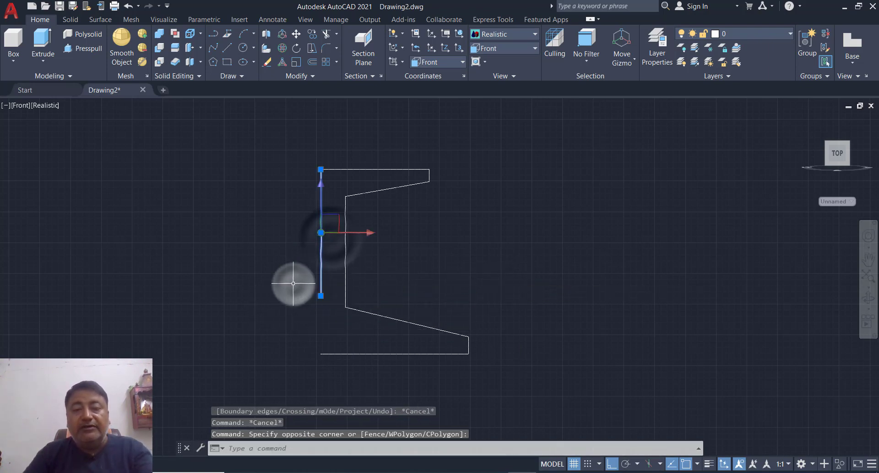
text(E)
key(Return)
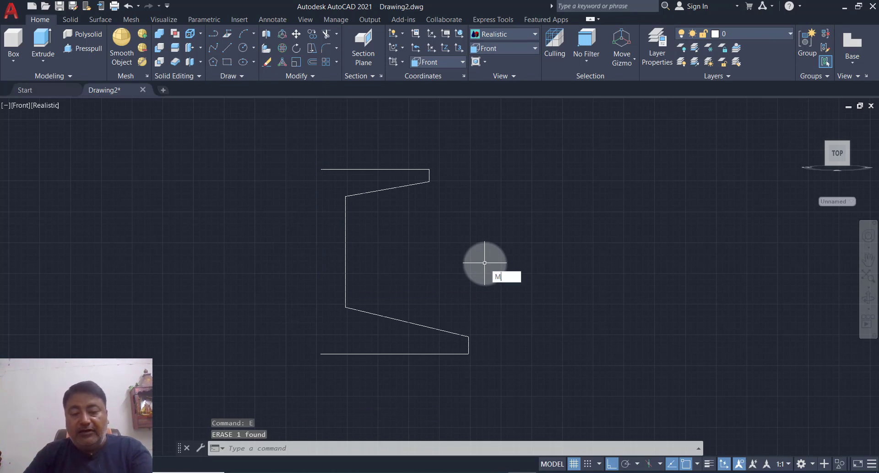
Step: Mirror the whole half profile about a vertical line through the left end of its top edge, keeping the source objects
text(MI)
key(Return)
click(494, 143)
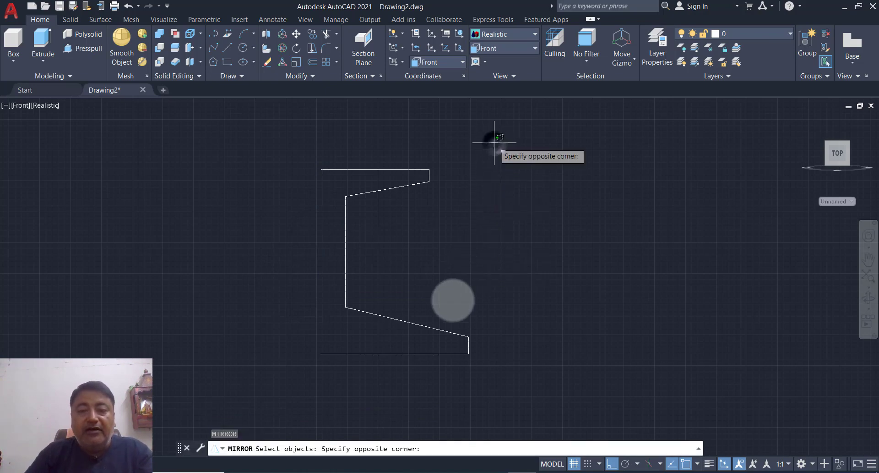
click(317, 400)
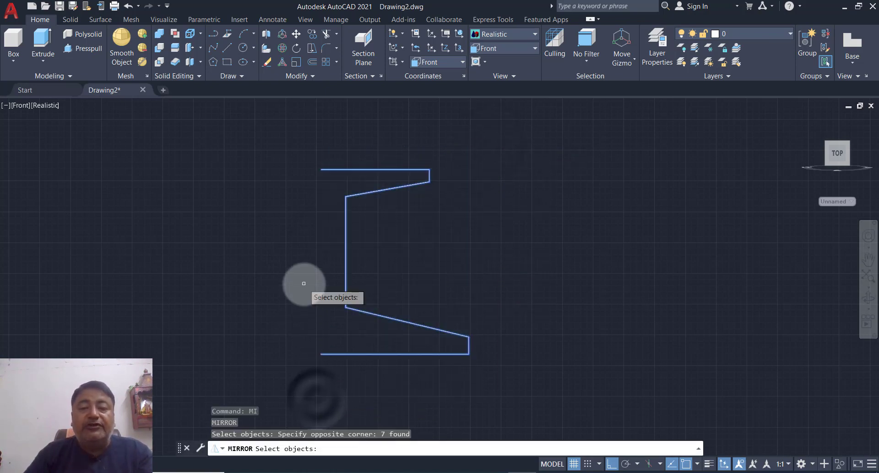
key(Return)
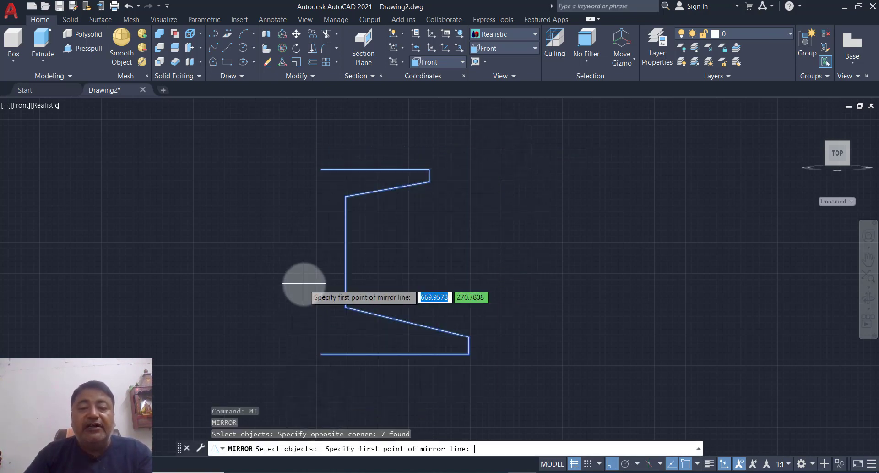
click(321, 169)
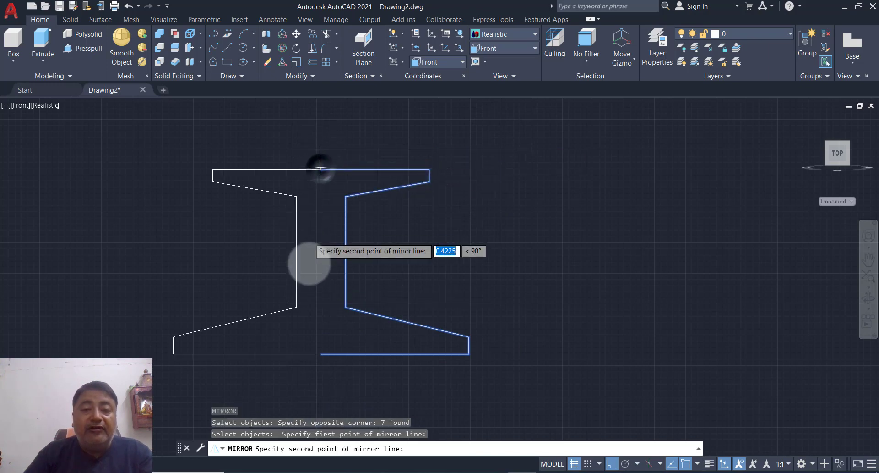
click(312, 372)
key(Return)
Step: Offset the right half of the profile's bottom edge downward by a distance of 25 as a rotation axis
scroll(402, 238, down, 4)
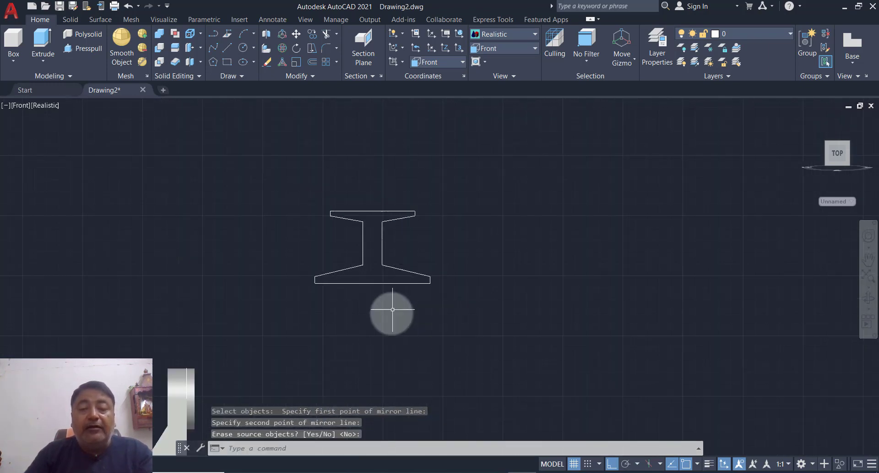
scroll(387, 318, up, 2)
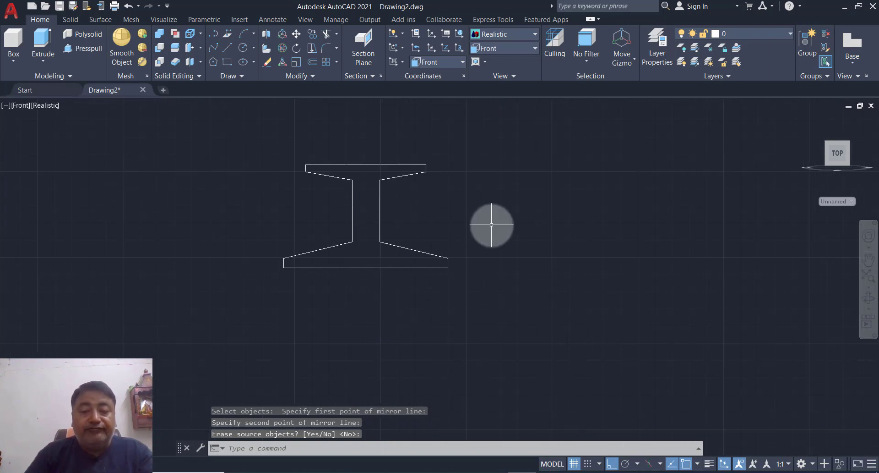
text(o)
key(Return)
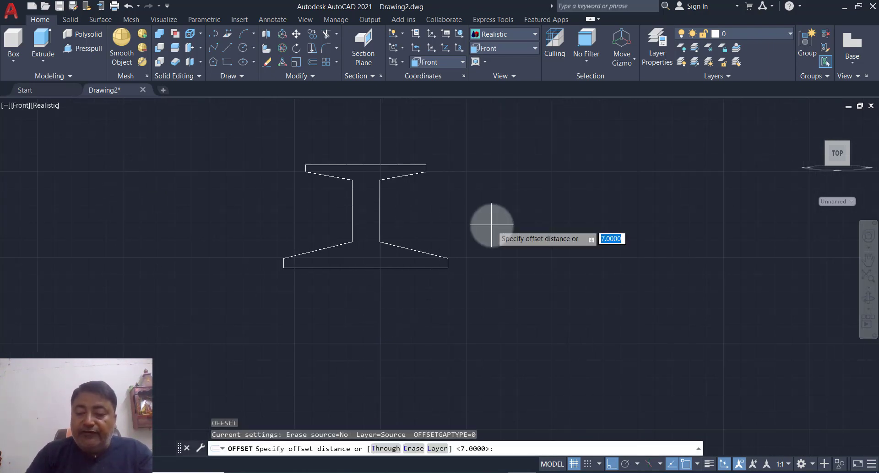
text(25)
key(Return)
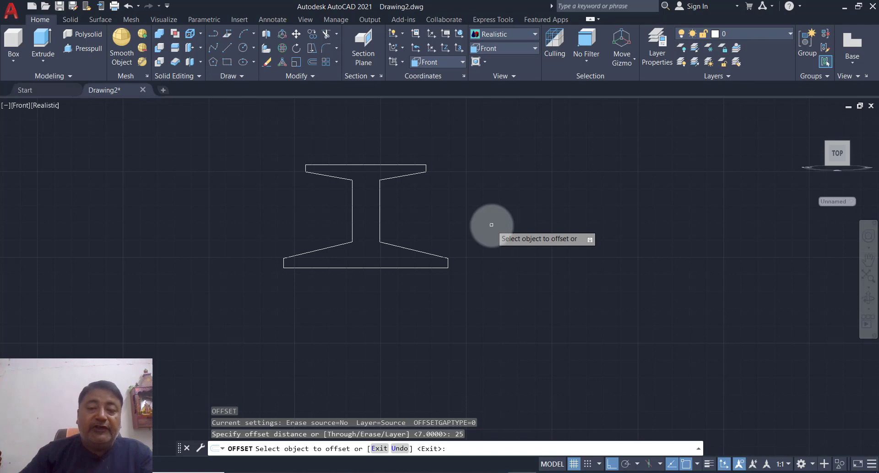
click(397, 268)
click(391, 310)
key(Return)
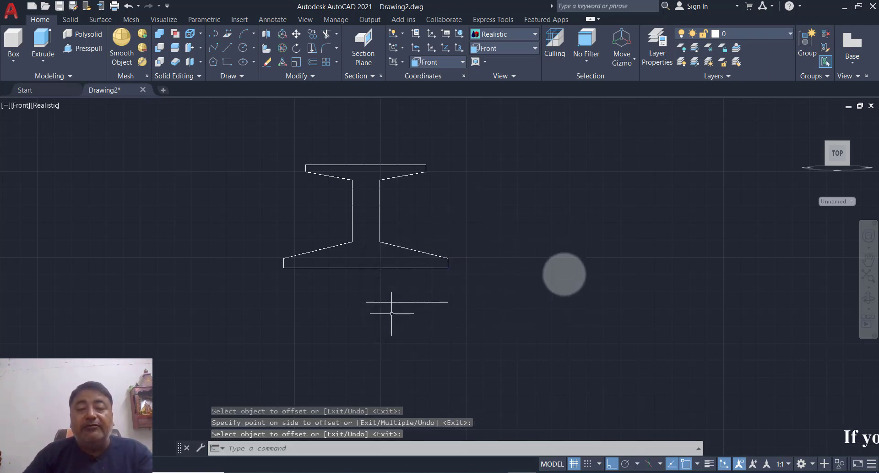
Step: Convert the closed I-shaped profile into a region, leaving out the axis line below it
text(REG)
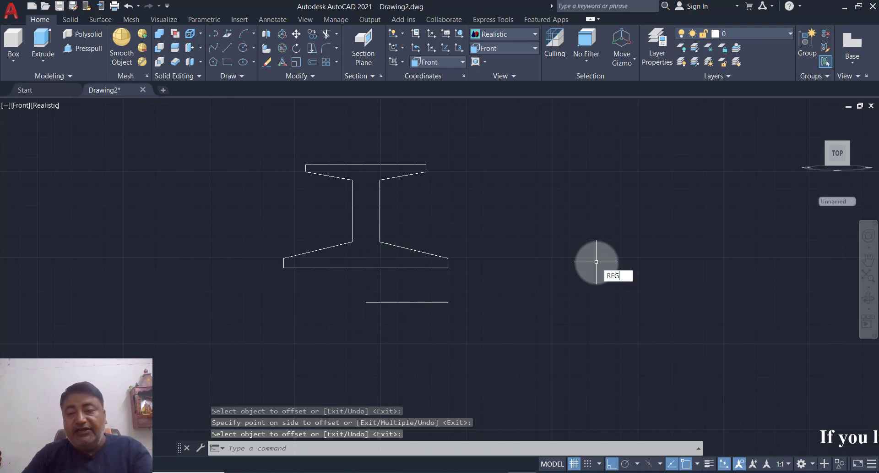
text(ION)
key(Return)
click(482, 130)
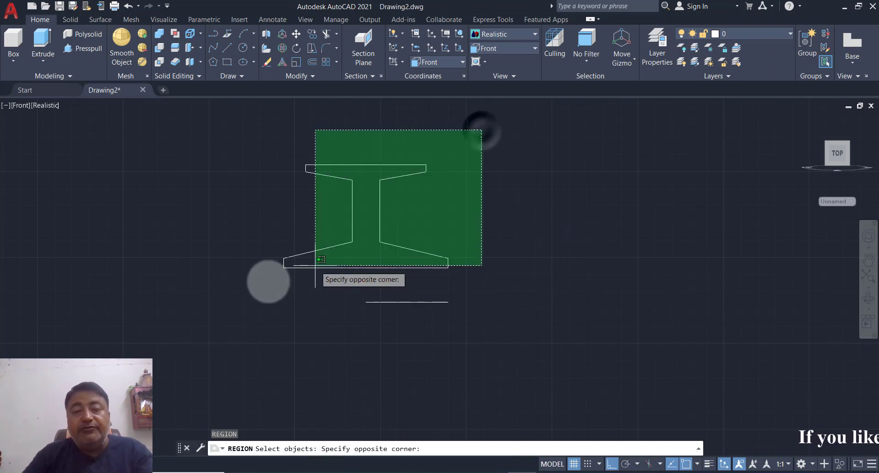
click(262, 282)
key(Return)
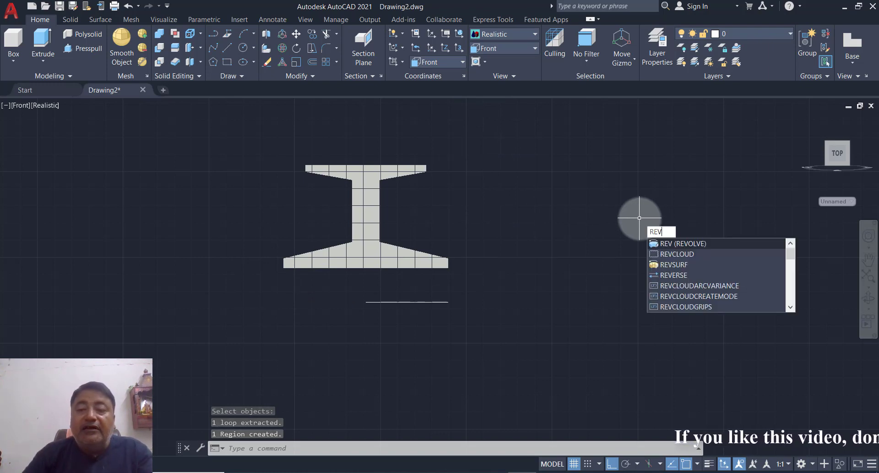
Step: Revolve the I-shaped region a full 360 degrees about the axis line below it, using the line's two endpoints
key(Return)
click(389, 255)
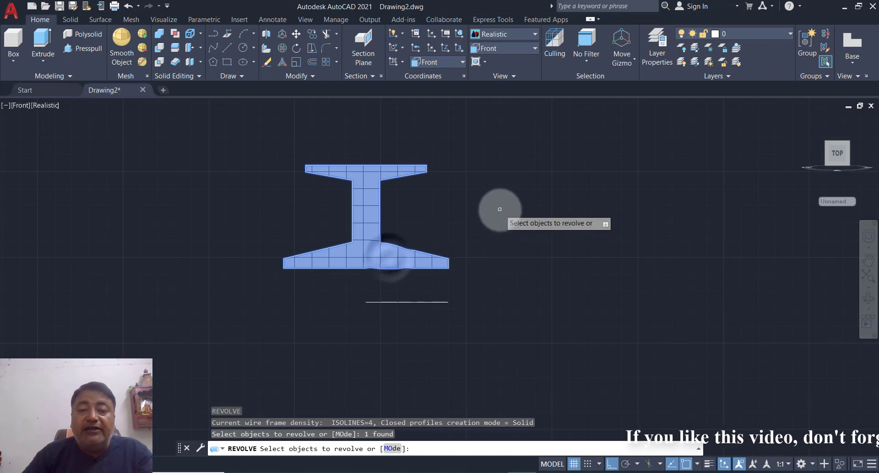
key(Return)
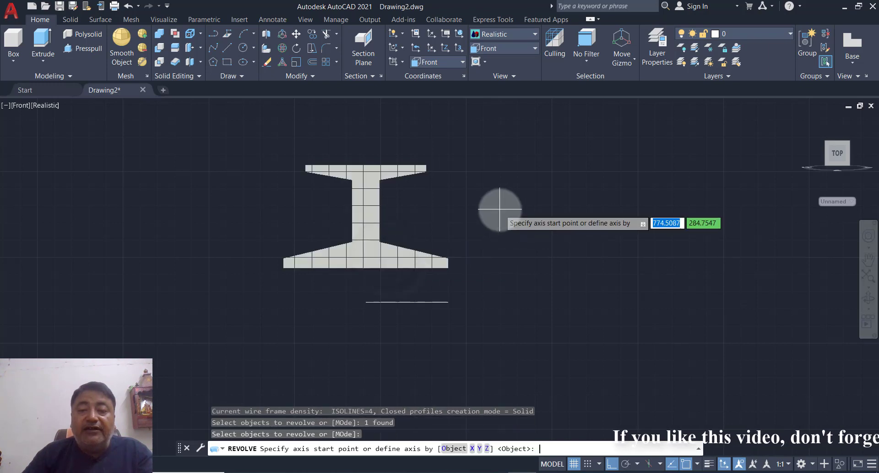
click(449, 302)
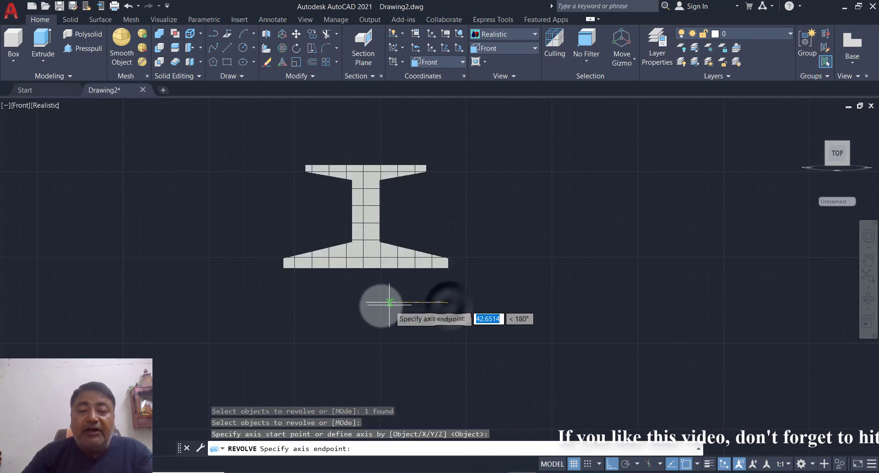
click(366, 302)
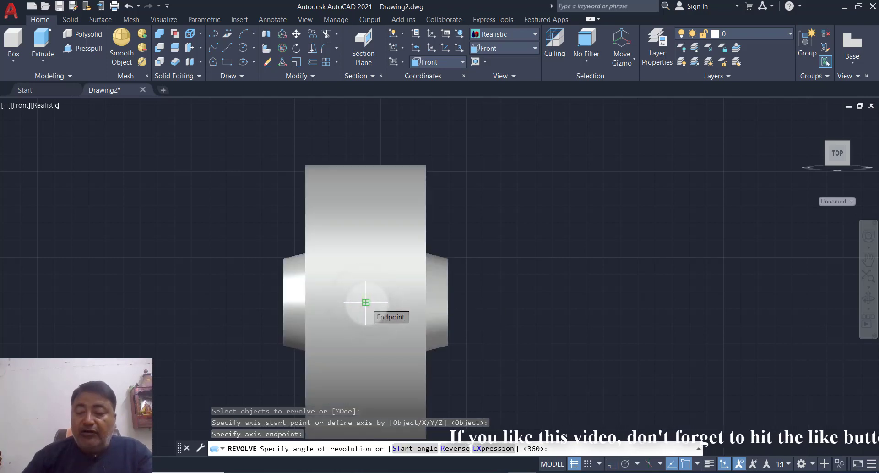
key(Return)
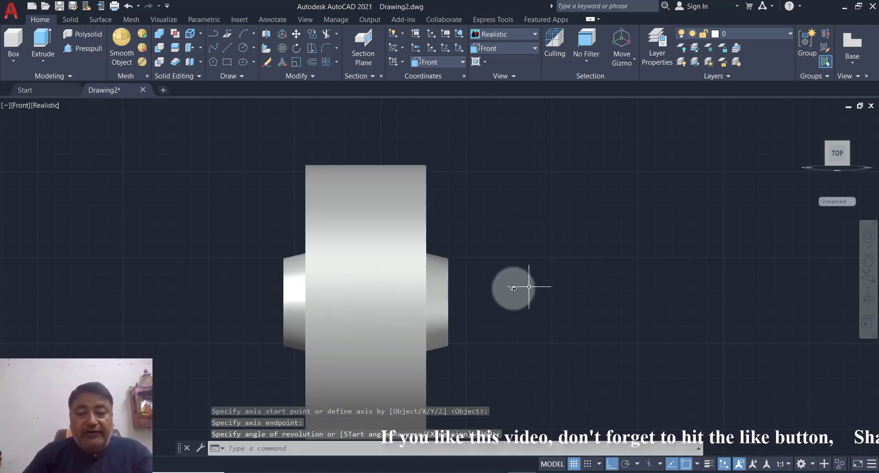
Step: Set the current coordinate system back to World in a 3D view showing all the parts
shift+middle_drag(514, 288, 462, 302)
scroll(477, 206, down, 5)
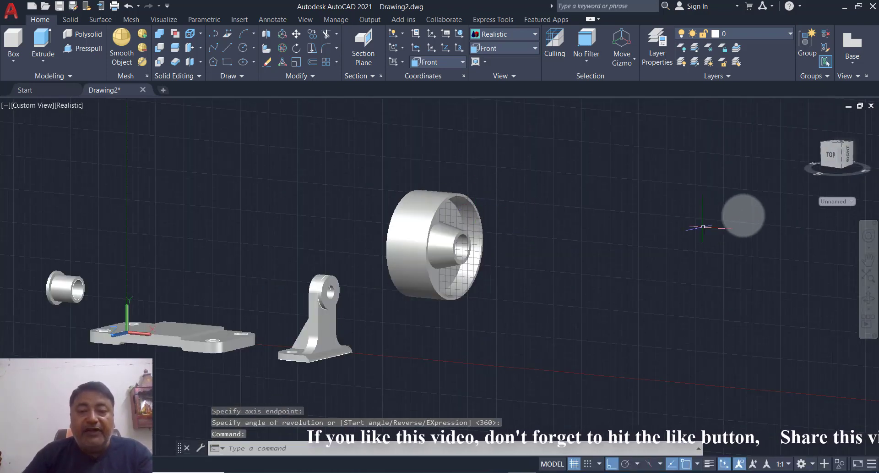
click(838, 202)
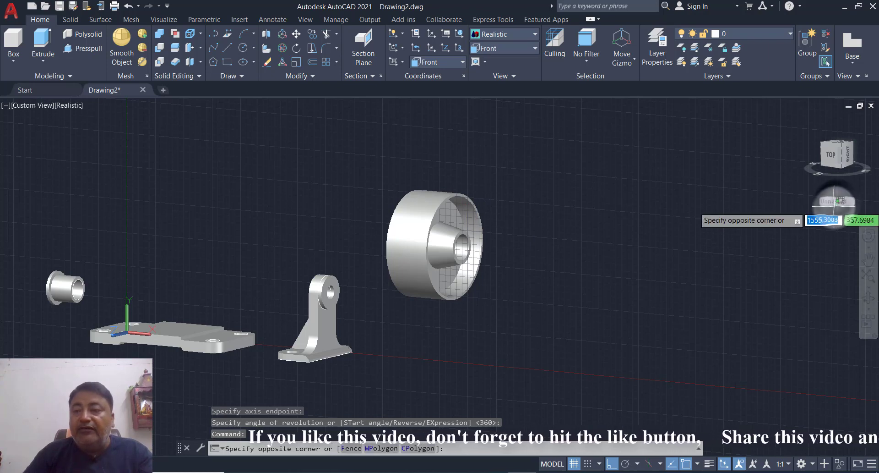
click(769, 220)
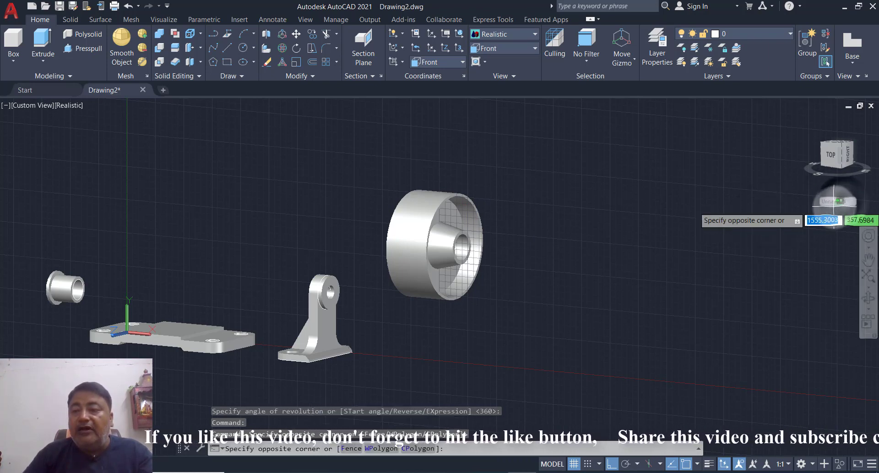
click(807, 229)
key(Escape)
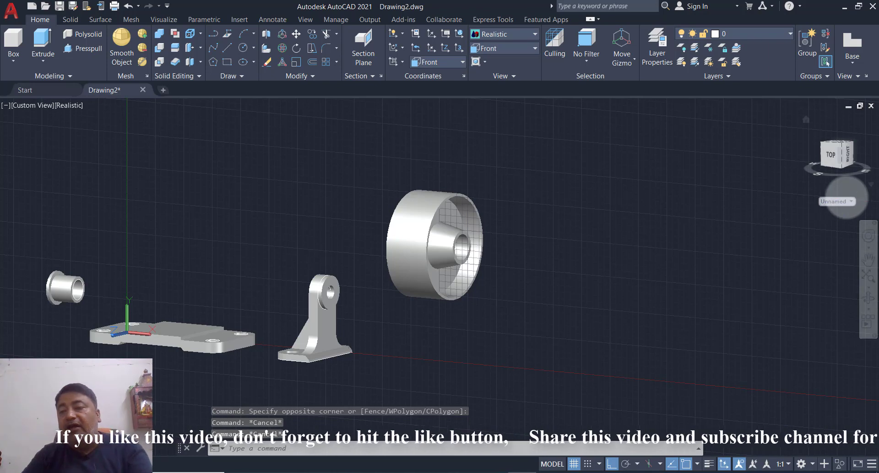
click(849, 203)
click(847, 210)
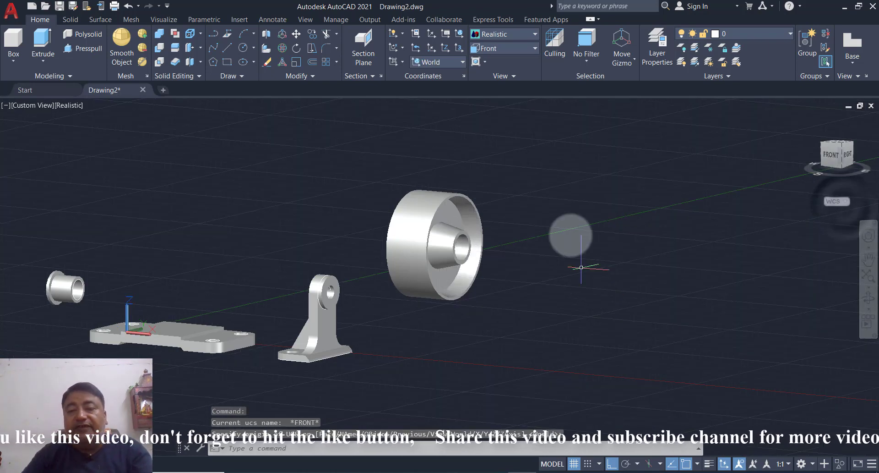
middle_drag(570, 237, 622, 232)
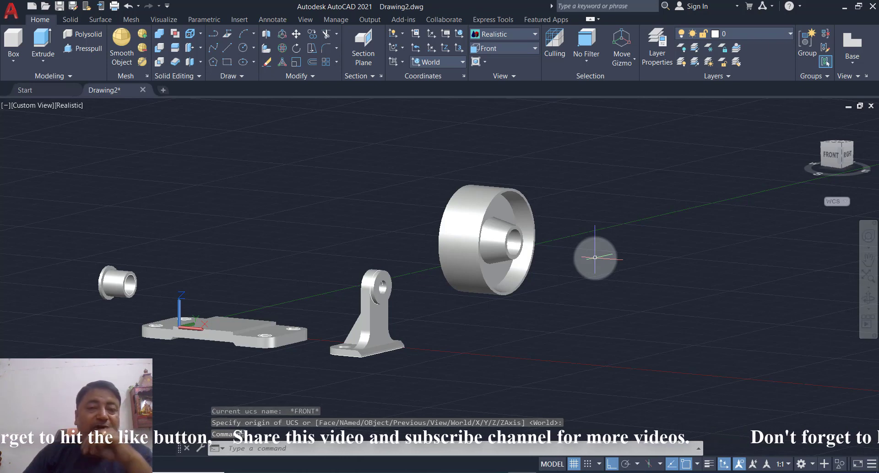
Step: Switch to the Left view, leaving empty drawing space beside the wheel, bracket and bush
click(499, 47)
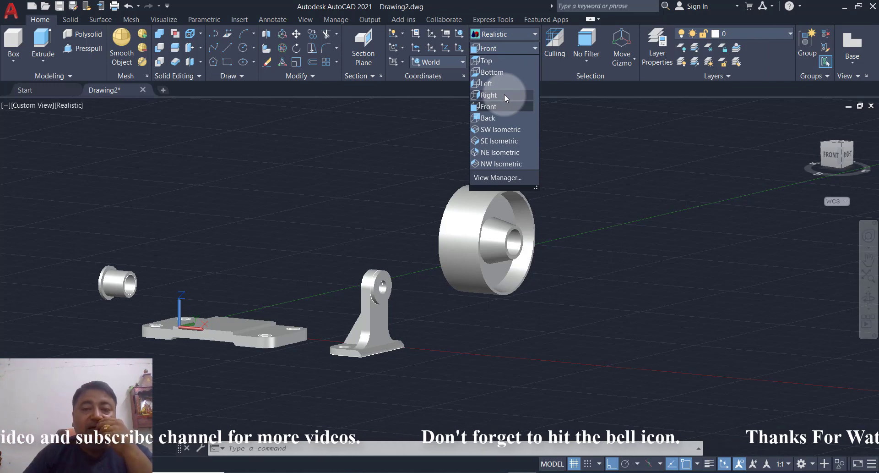
click(504, 85)
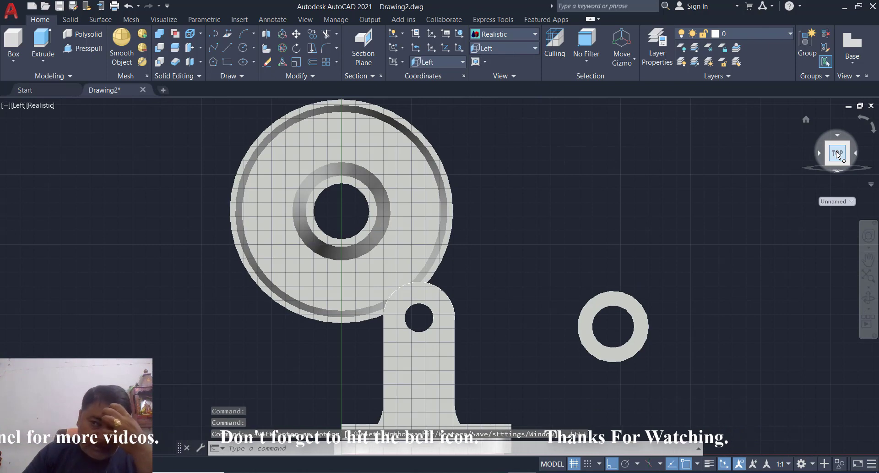
right_click(837, 155)
middle_drag(524, 255, 409, 268)
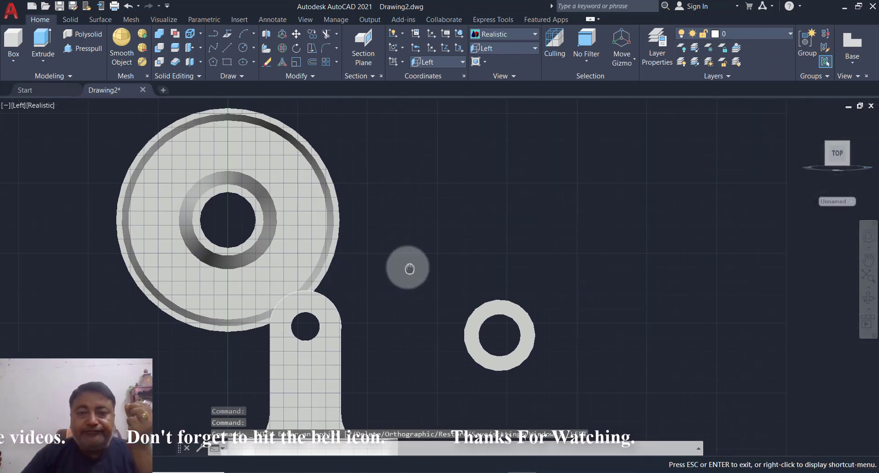
scroll(409, 268, down, 5)
key(Escape)
scroll(546, 225, up, 2)
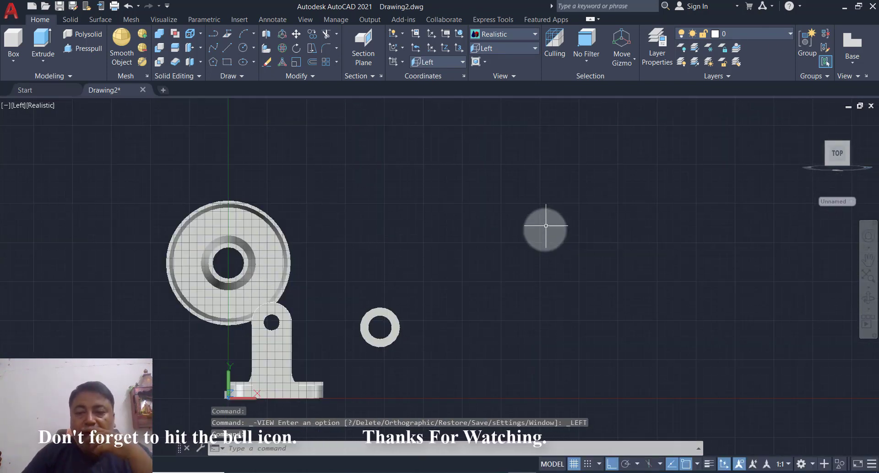
Step: Draw a circle of diameter 38 in the empty space beyond the bush
click(244, 49)
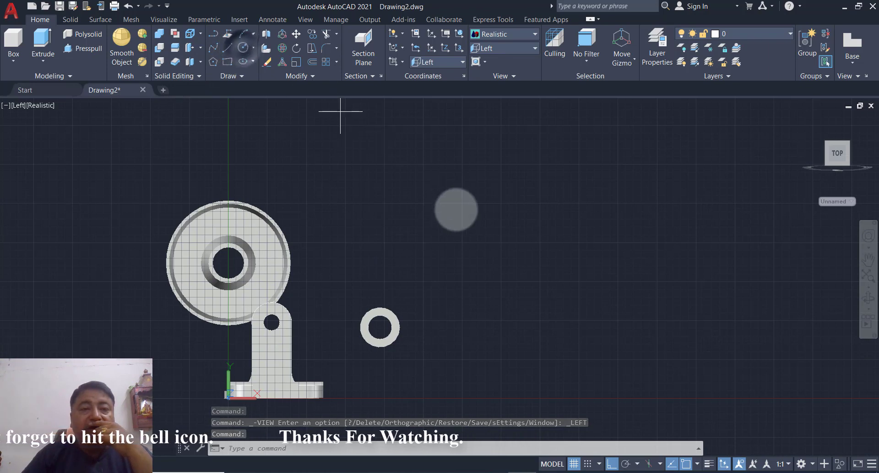
click(494, 235)
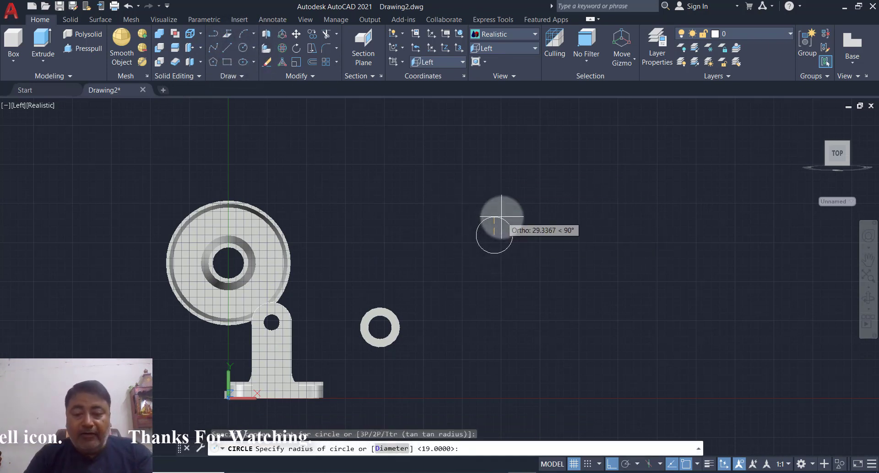
text(D)
key(Return)
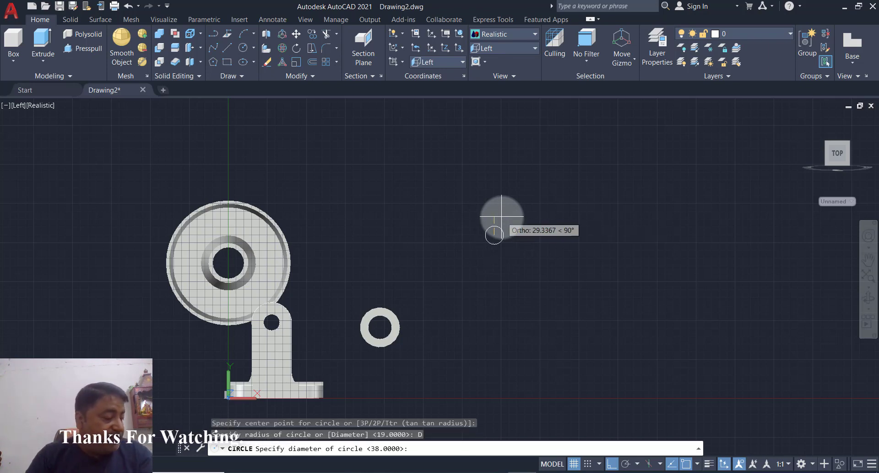
text(3)
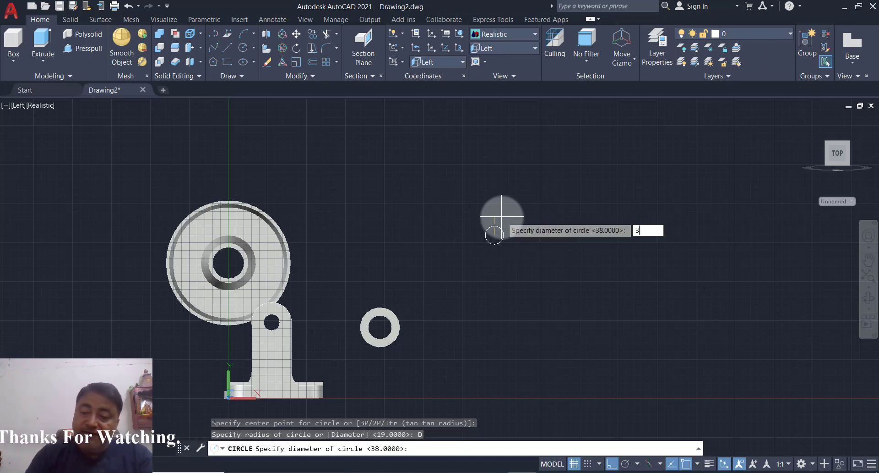
text(8)
key(Return)
Step: Draw a second circle of diameter 26 beside the 38 diameter circle
text(c)
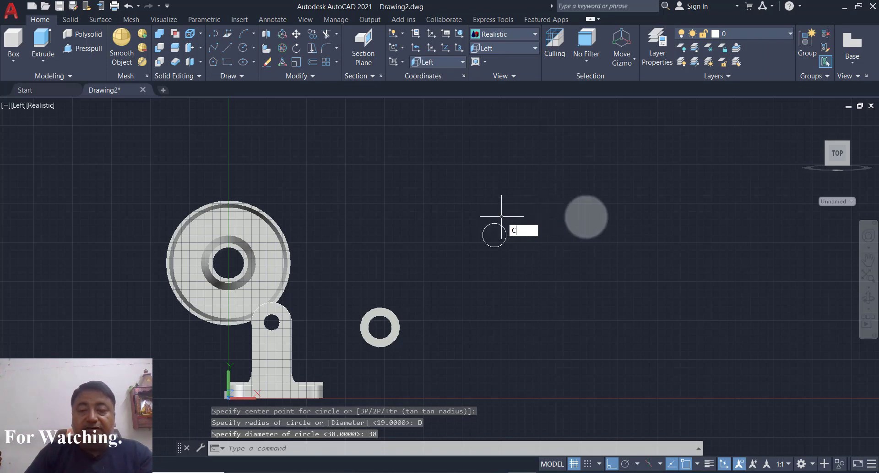
key(Return)
click(556, 238)
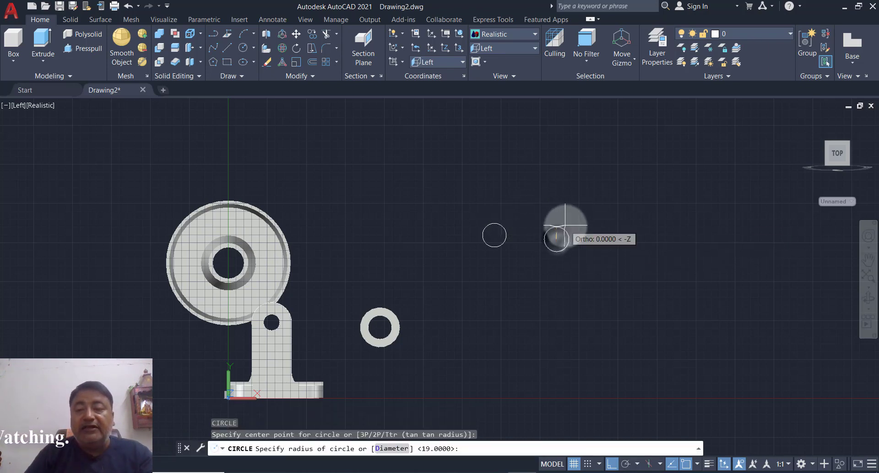
text(d)
key(Return)
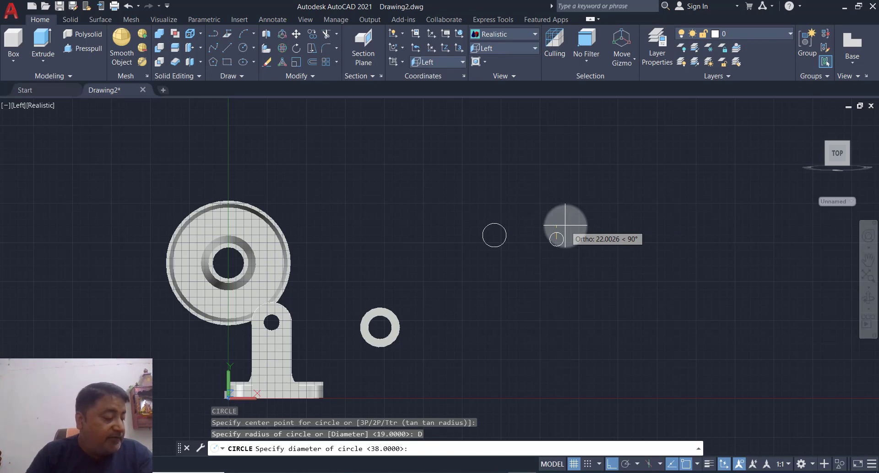
text(26)
key(Return)
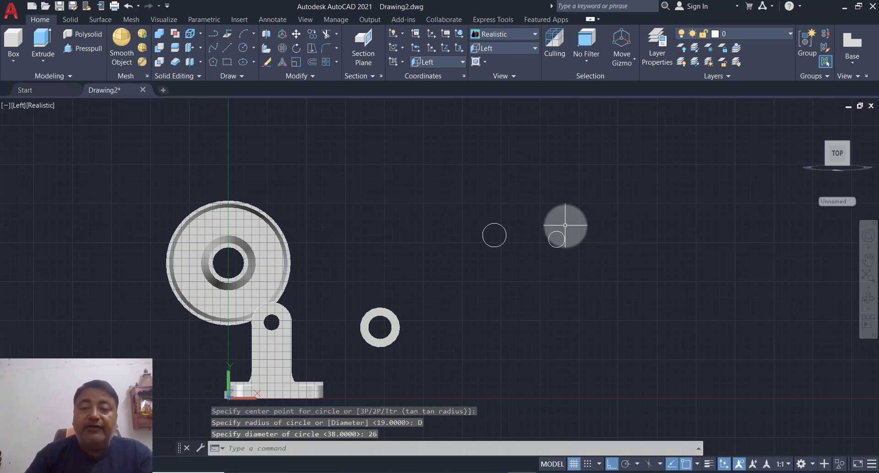
Step: Return to a 3D view showing all the parts and both circles, with the coordinate system set to World
scroll(572, 213, up, 2)
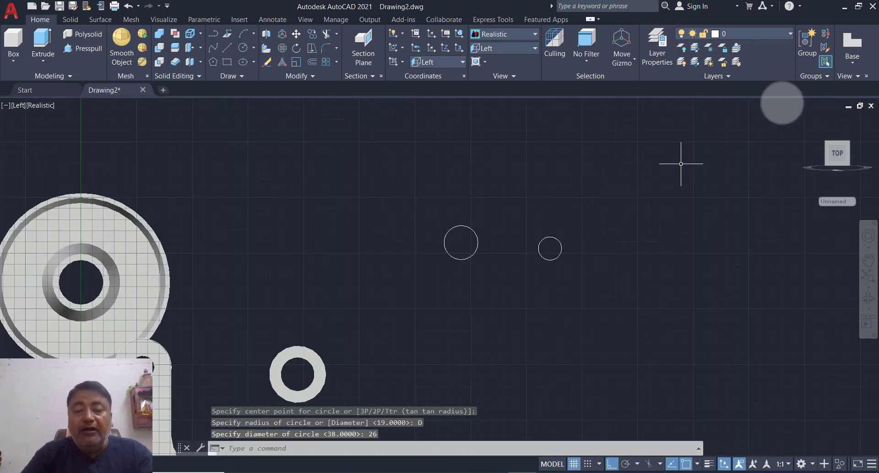
click(806, 121)
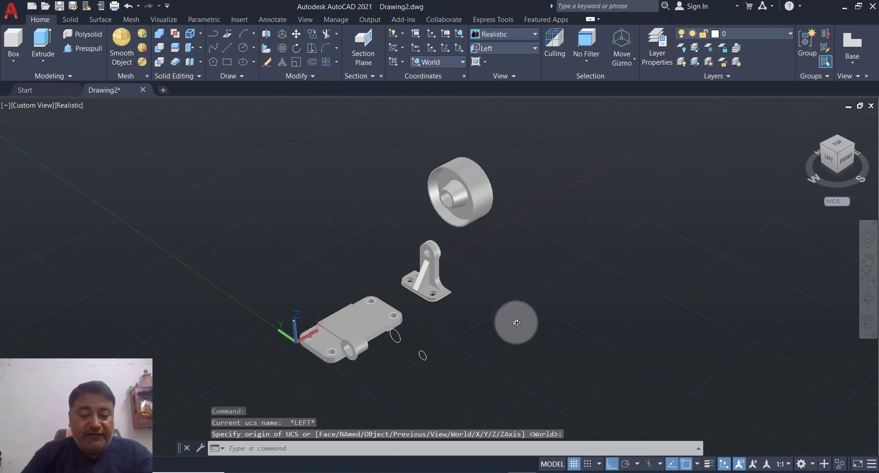
shift+middle_drag(516, 322, 348, 287)
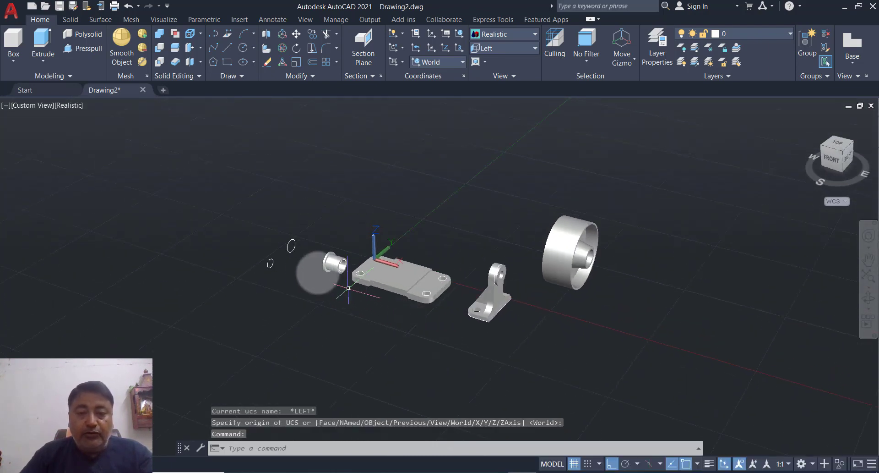
scroll(303, 260, up, 1)
scroll(285, 252, up, 1)
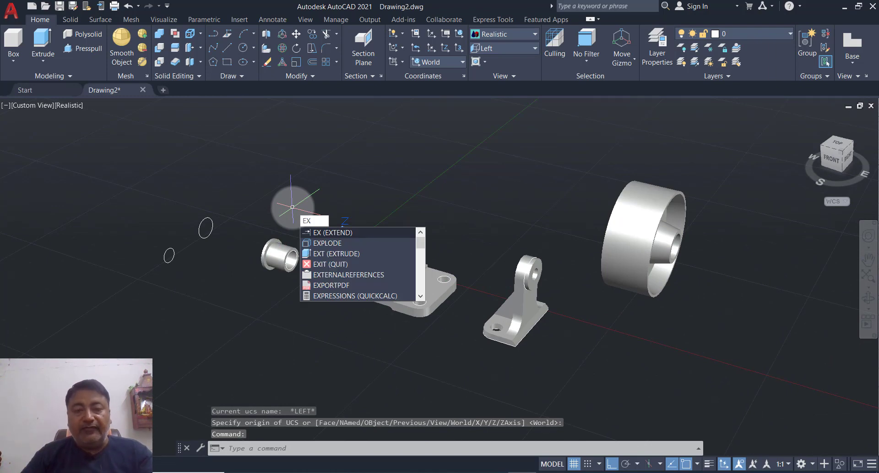
Step: Extrude the 38 diameter circle by 132, away from the base, to form the shaft body
text(T)
key(Return)
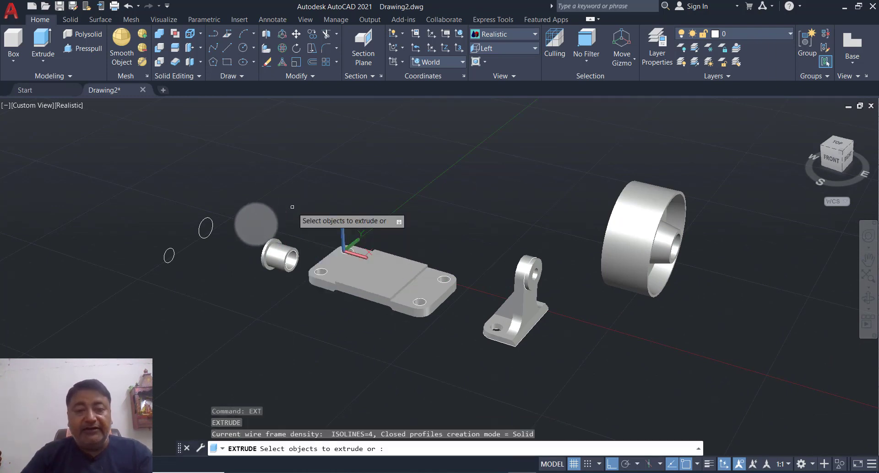
click(209, 236)
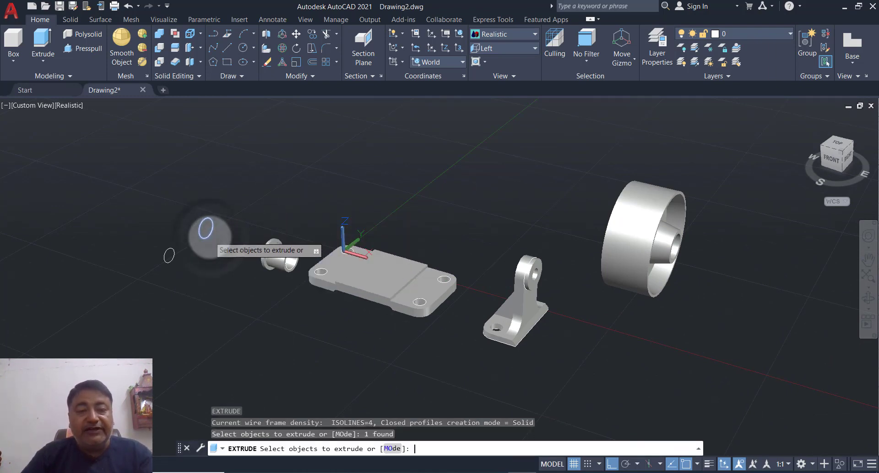
key(Return)
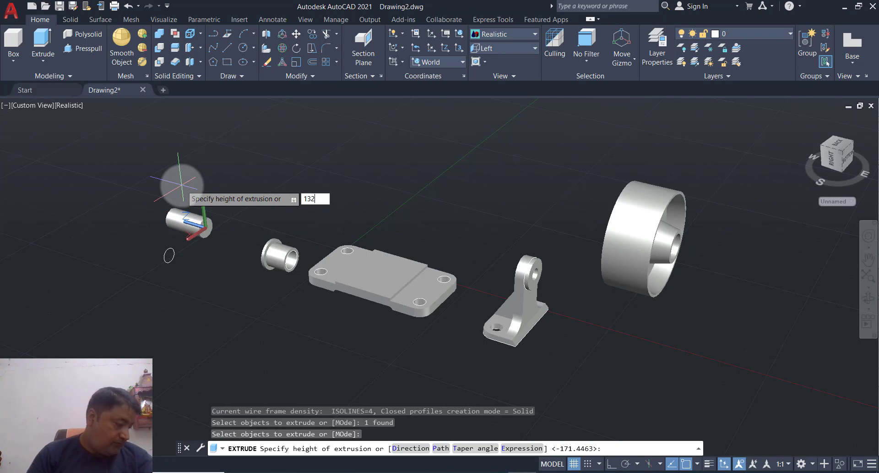
text(132)
key(Return)
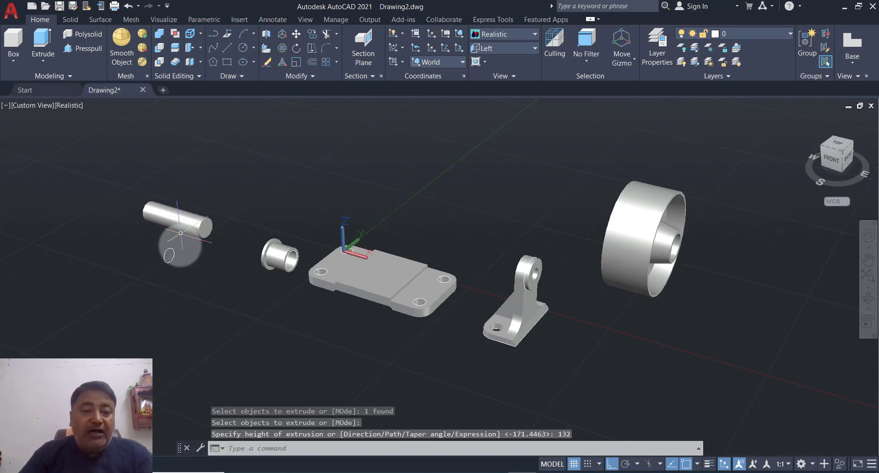
Step: Extrude the 26 diameter circle by 32 in the same direction as the shaft body
scroll(194, 243, up, 2)
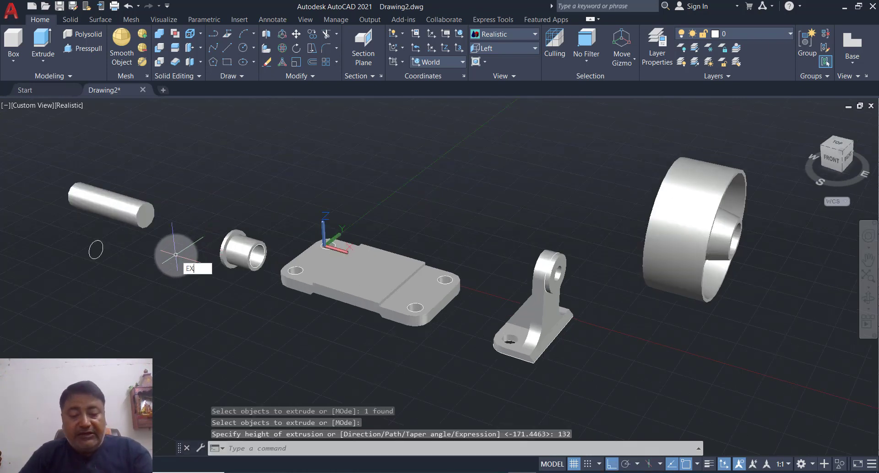
key(Return)
click(89, 252)
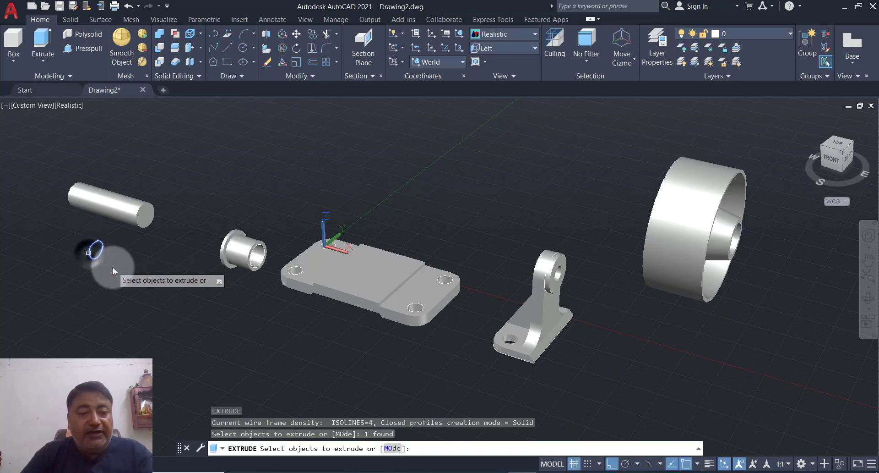
key(Return)
text(32)
key(Return)
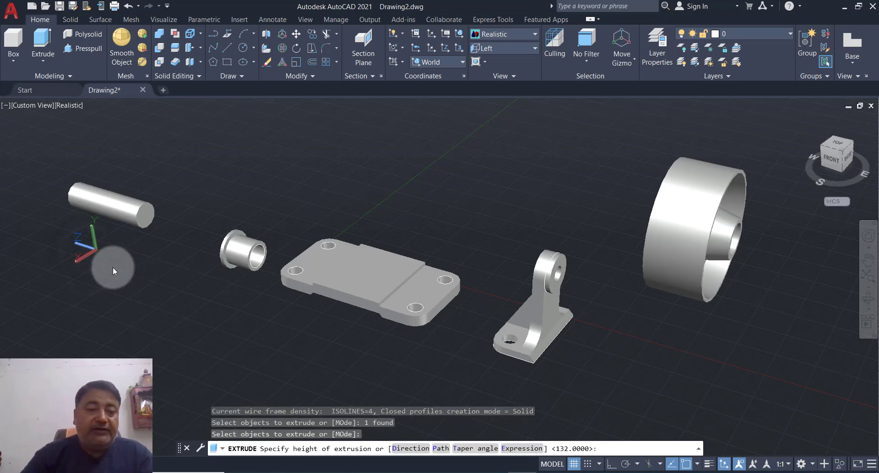
Step: Move the small cylinder by the centre of its rear face onto the centre of the shaft's near end face
text(M)
key(Return)
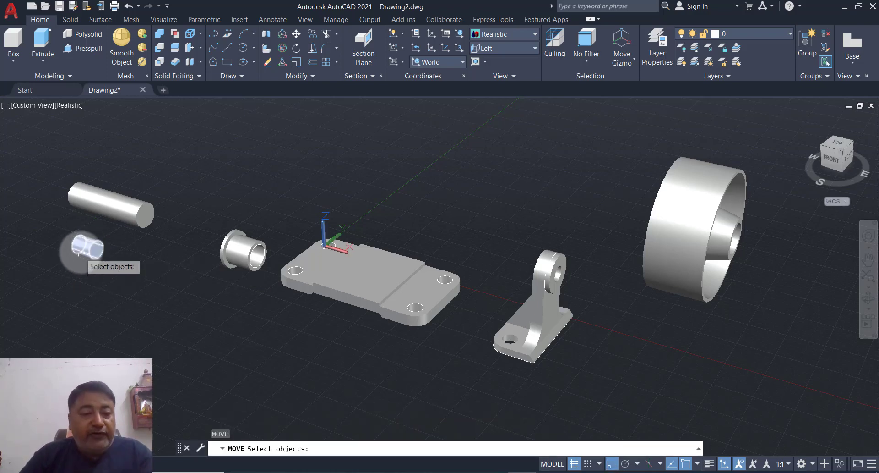
click(85, 246)
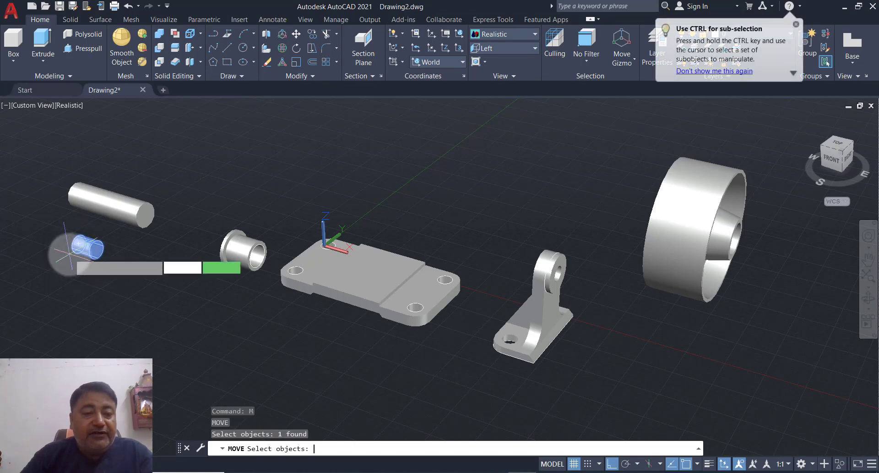
key(Return)
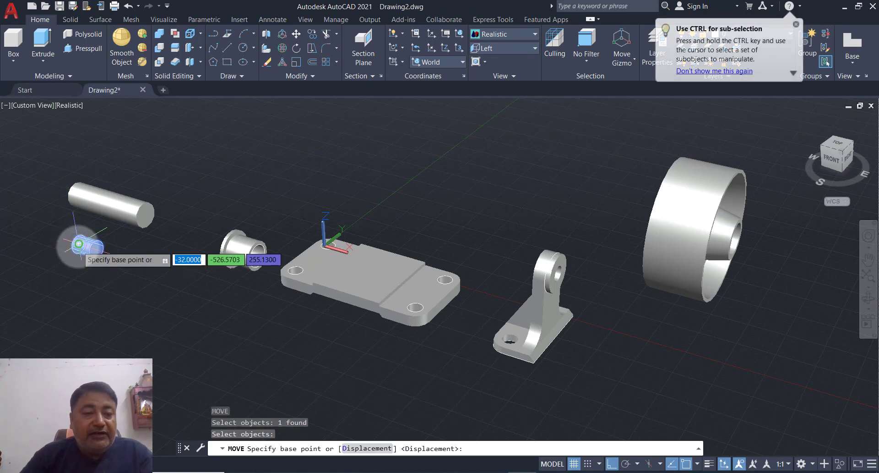
click(79, 243)
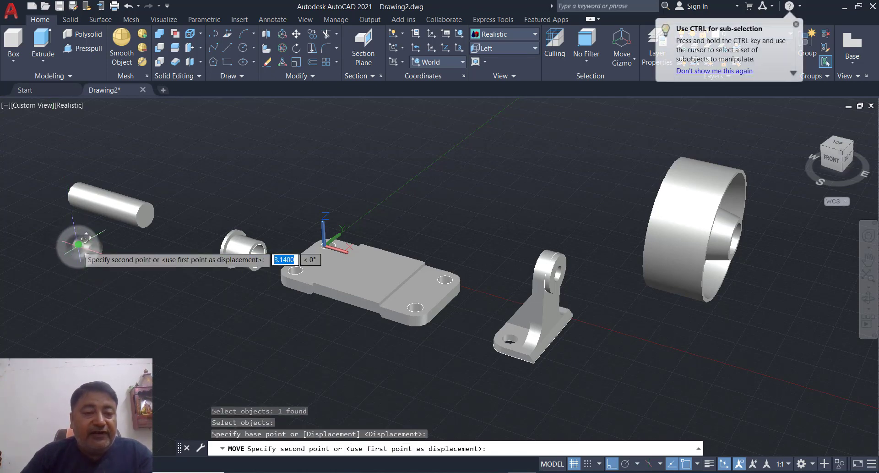
click(154, 210)
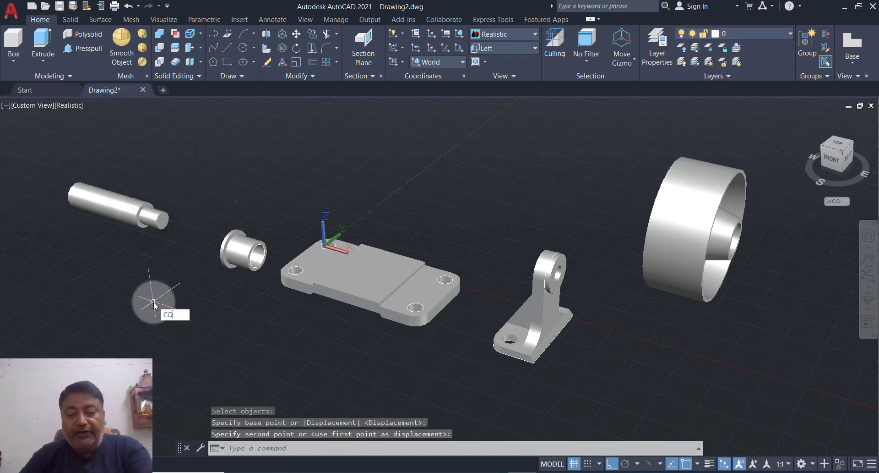
Step: Copy the small cylinder from its outer face centre to the centre of the shaft's opposite end face
key(Return)
click(160, 222)
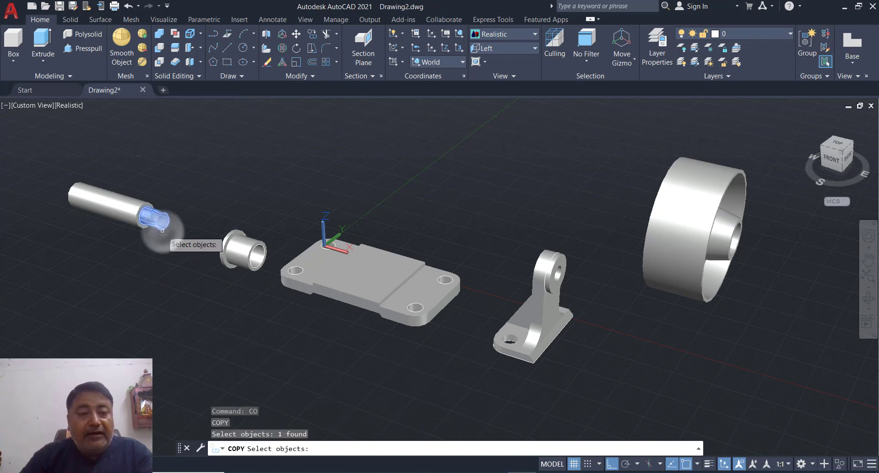
key(Return)
click(162, 220)
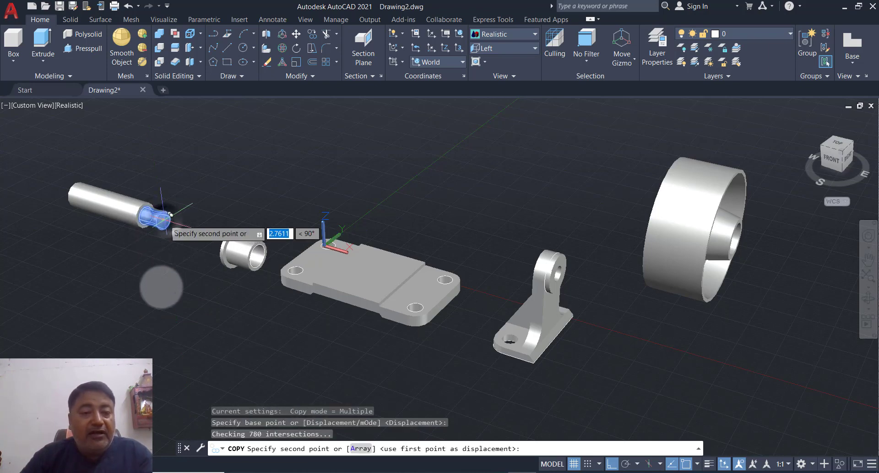
shift+middle_drag(161, 302, 298, 314)
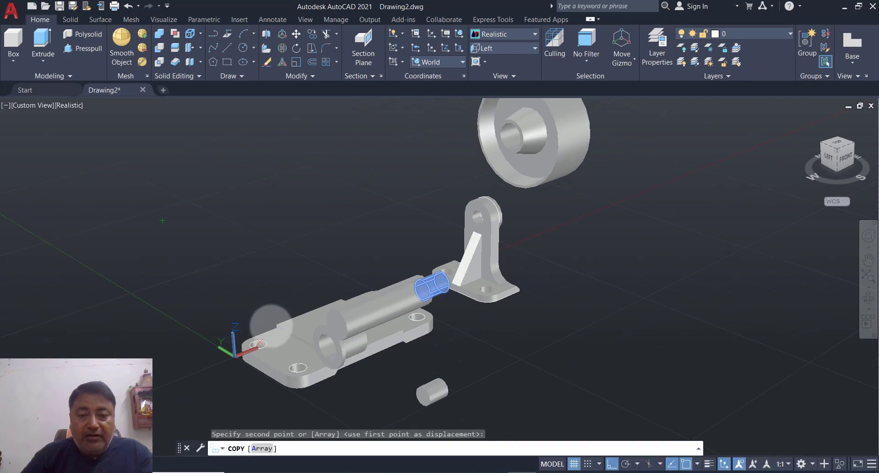
click(342, 317)
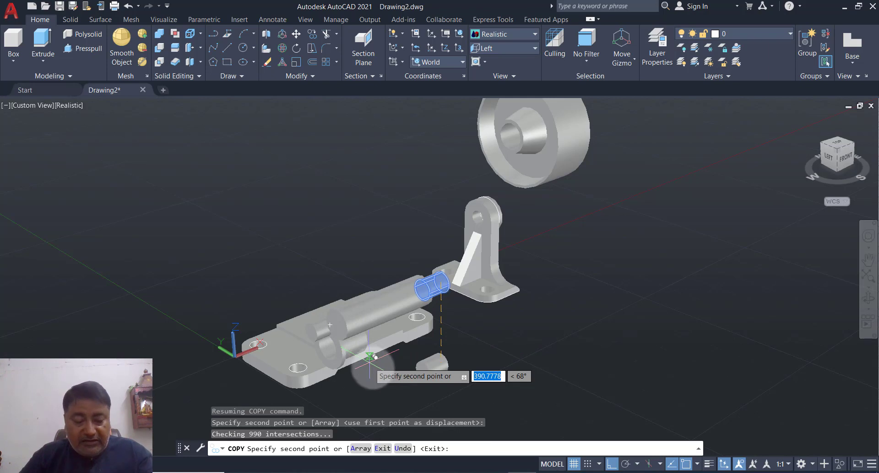
shift+middle_drag(370, 356, 499, 364)
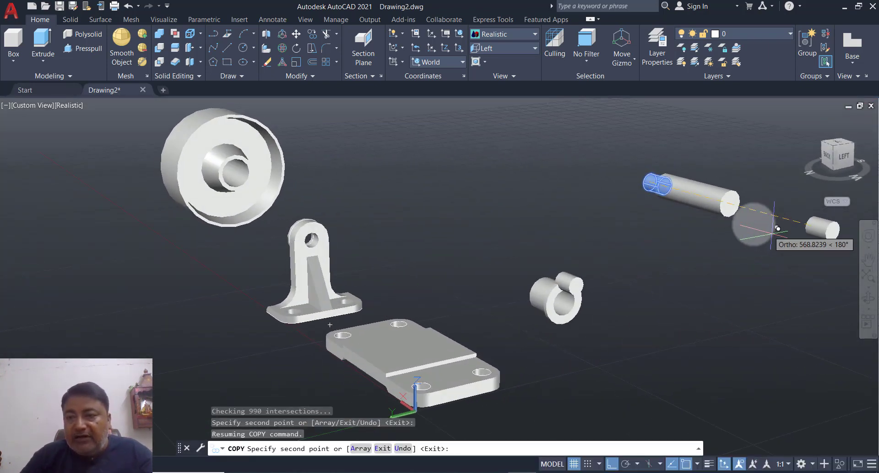
click(732, 202)
key(Escape)
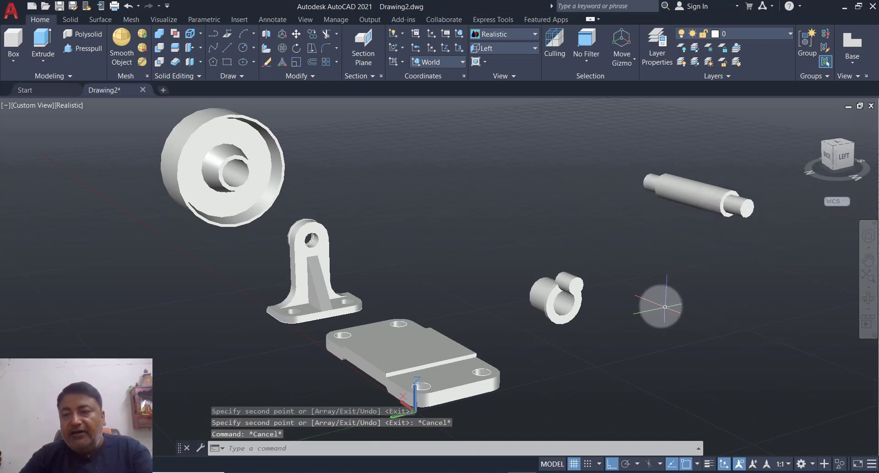
Step: Erase the leftover small cylinder at the bush and union the shaft body with its two end cylinders
click(578, 283)
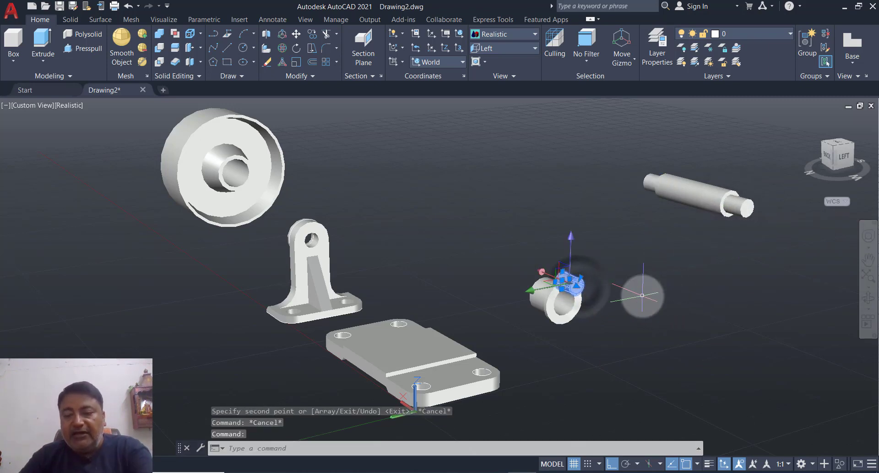
key(Delete)
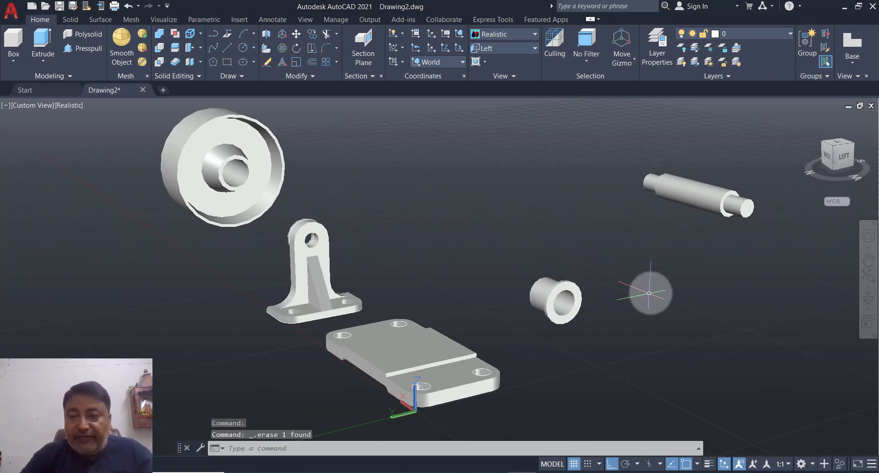
key(Return)
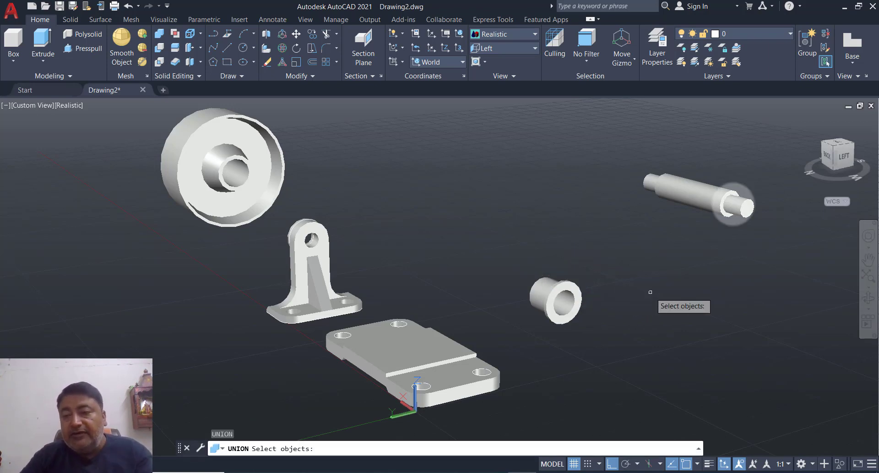
click(764, 166)
click(602, 225)
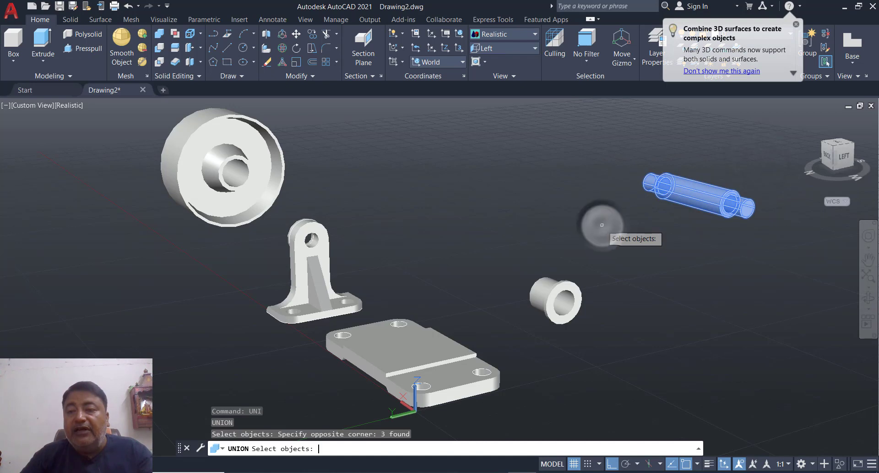
key(Return)
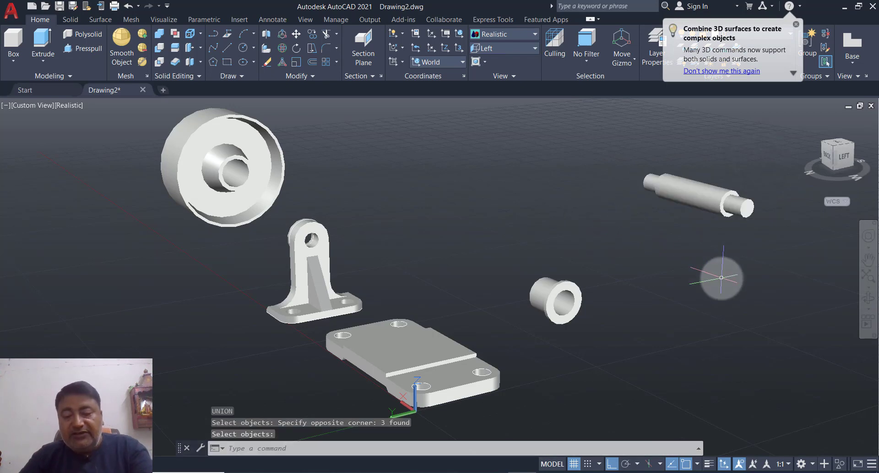
Step: Chamfer the outer circular edge of the shaft's near end with both distances set to 2
scroll(490, 275, up, 3)
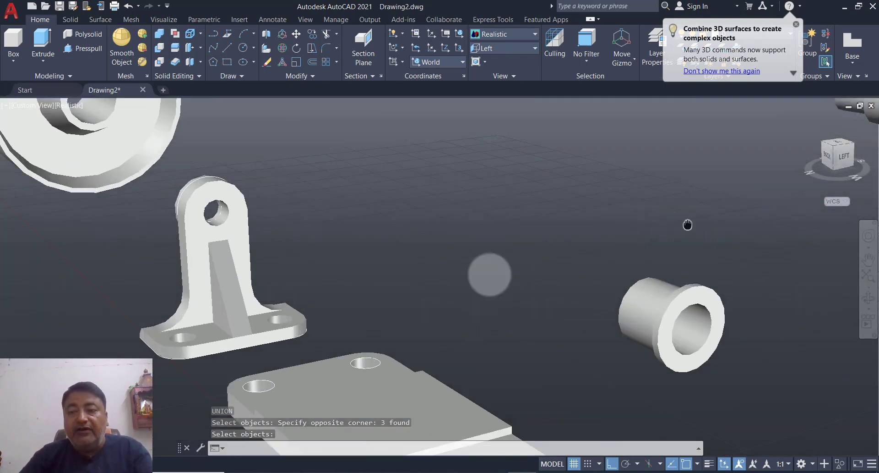
middle_drag(687, 224, 357, 325)
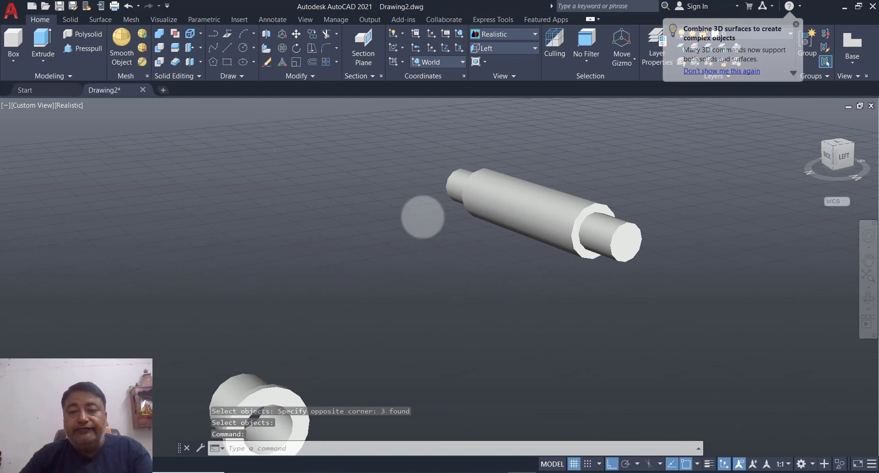
click(70, 19)
click(419, 61)
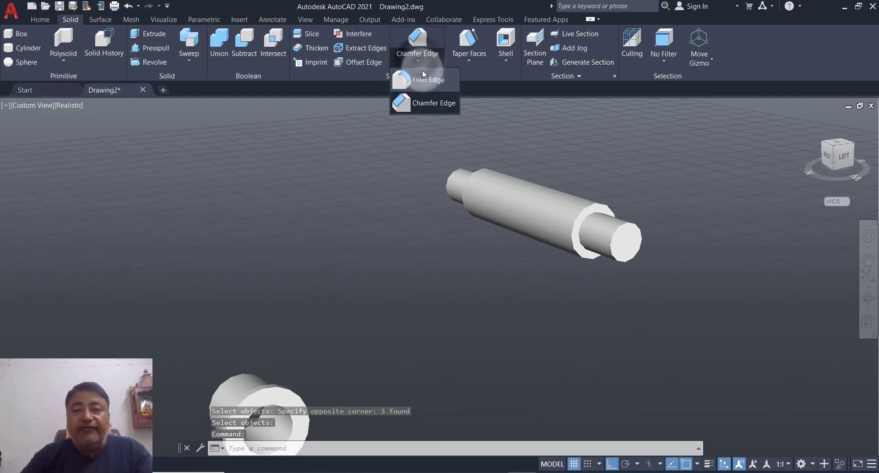
click(424, 102)
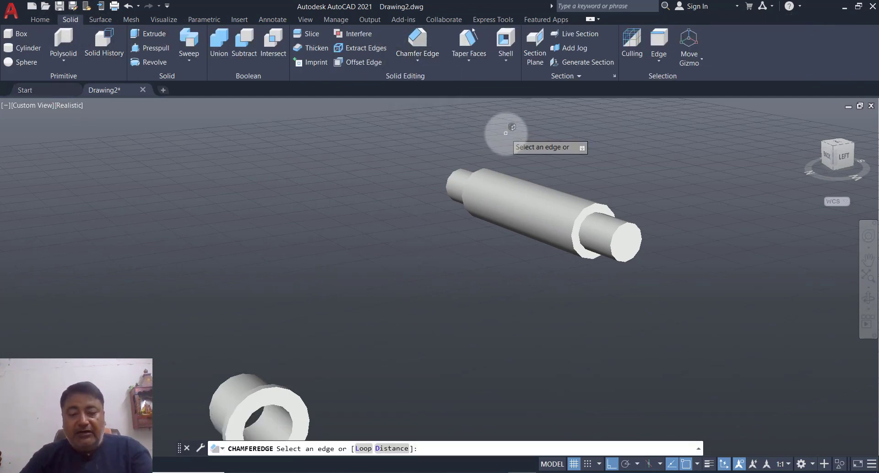
text(D)
key(Return)
key(Return)
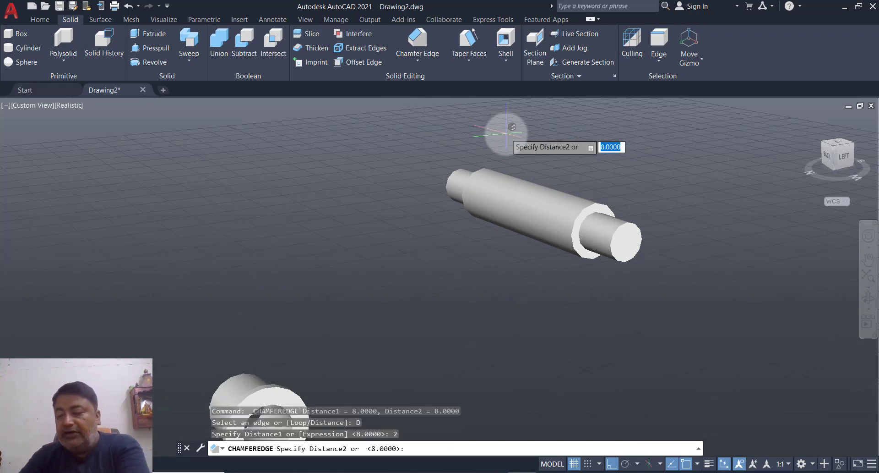
key(Return)
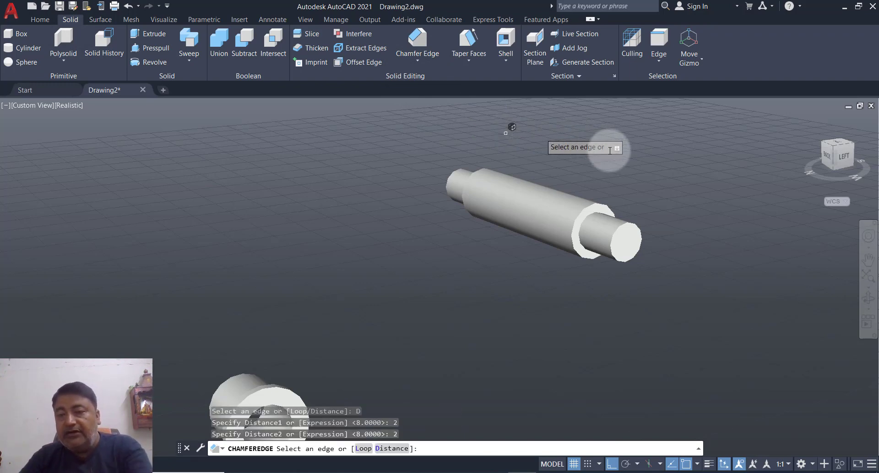
click(628, 221)
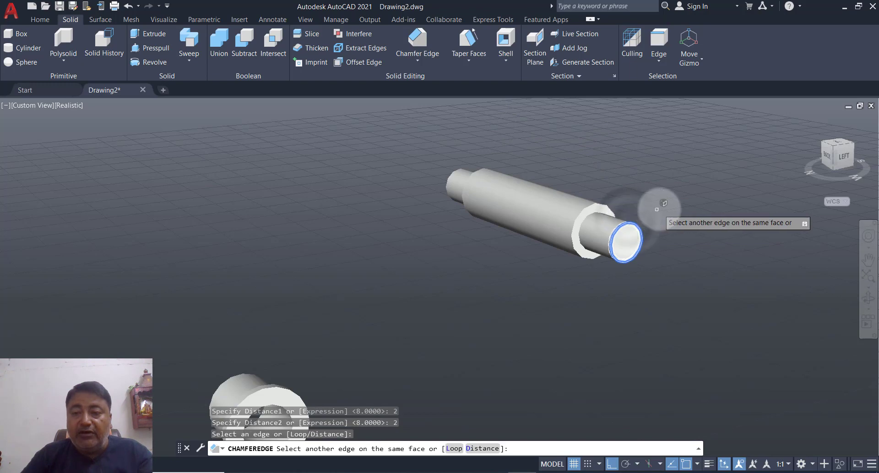
key(Return)
key(Return)
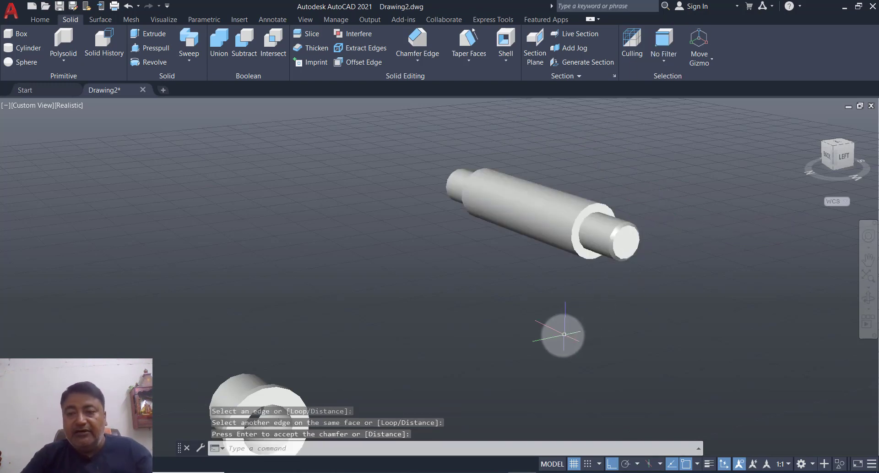
Step: Chamfer the outer circular edge at the shaft's opposite end using the same 2 by 2 distances
shift+middle_drag(592, 336, 717, 335)
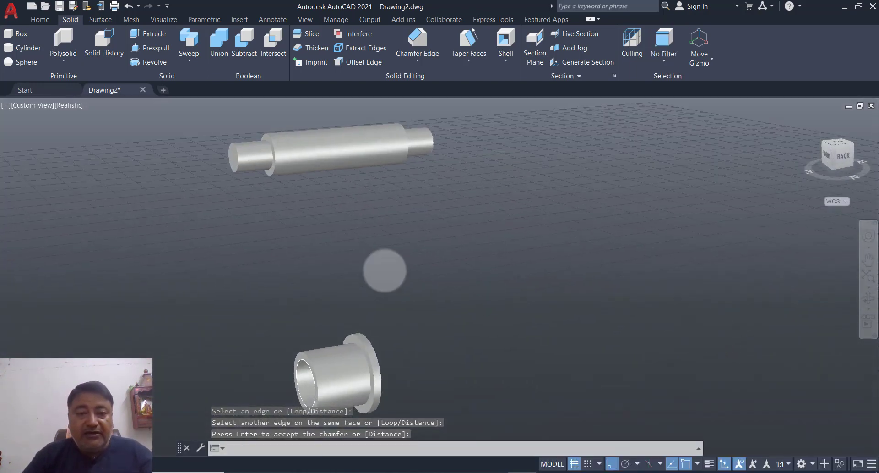
middle_drag(360, 266, 417, 270)
click(417, 42)
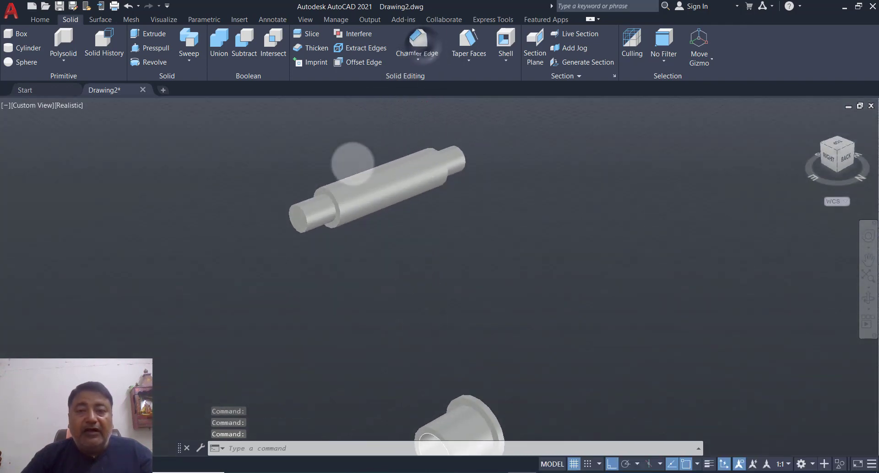
click(308, 221)
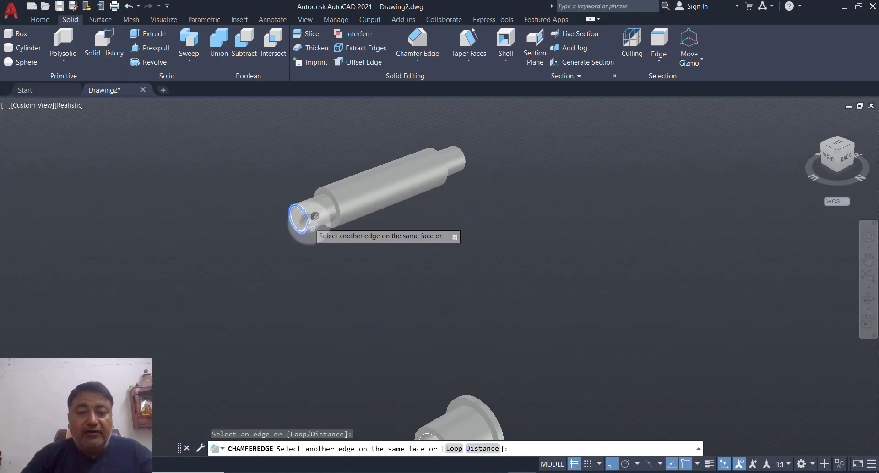
key(Return)
scroll(403, 243, down, 3)
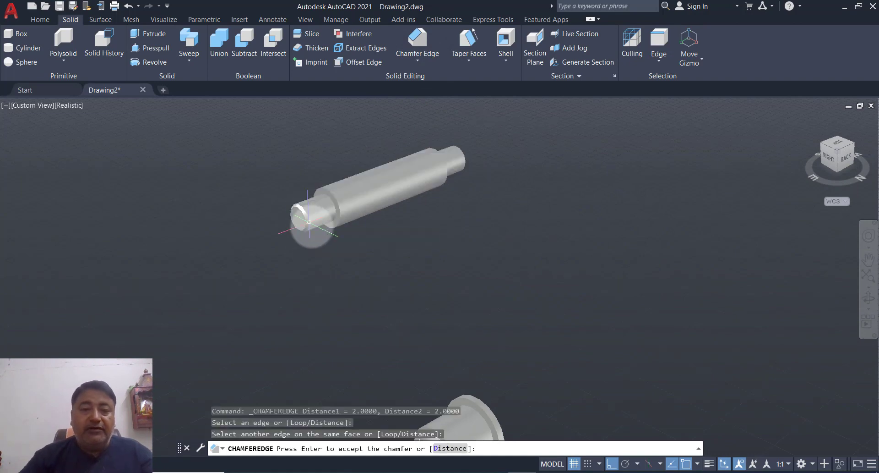
key(Return)
Step: Move the bracket by the midpoint of its foot's end edge onto the midpoint of the base's top end edge, aligning the mounting holes
scroll(455, 276, down, 3)
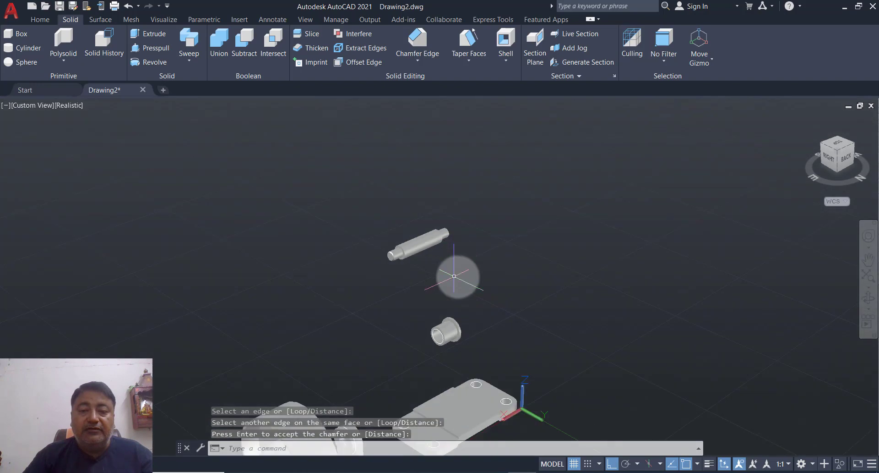
middle_drag(457, 275, 462, 217)
shift+middle_drag(495, 278, 392, 330)
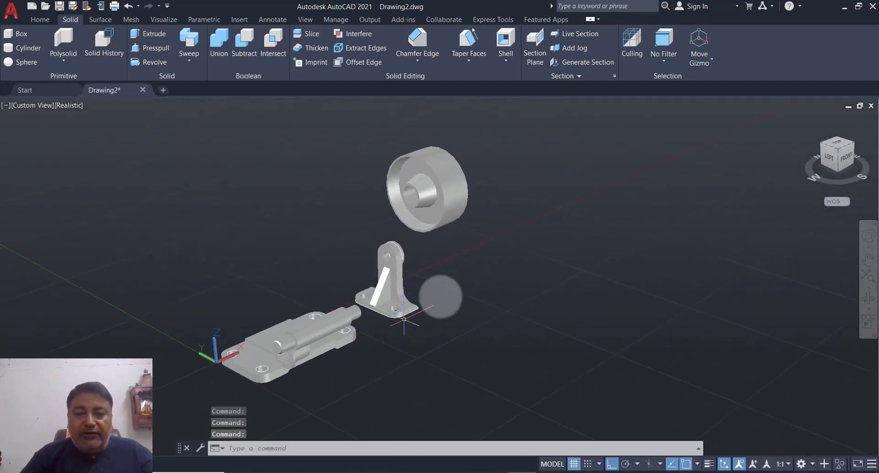
key(Return)
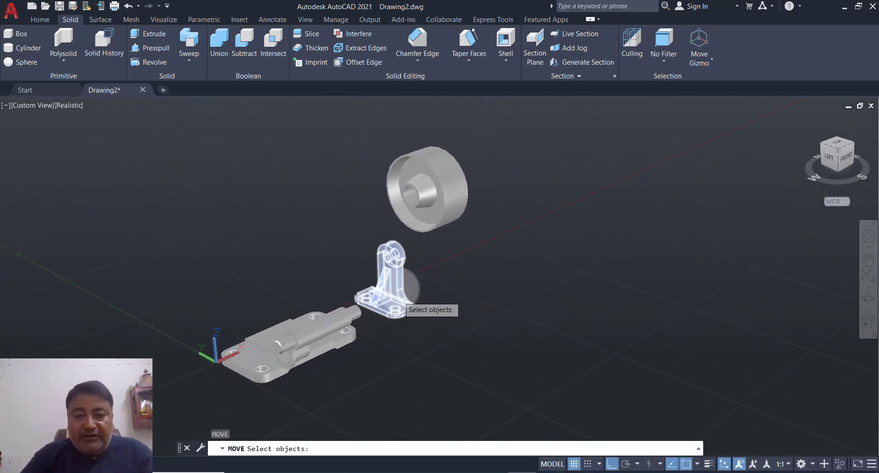
click(389, 300)
scroll(381, 323, up, 2)
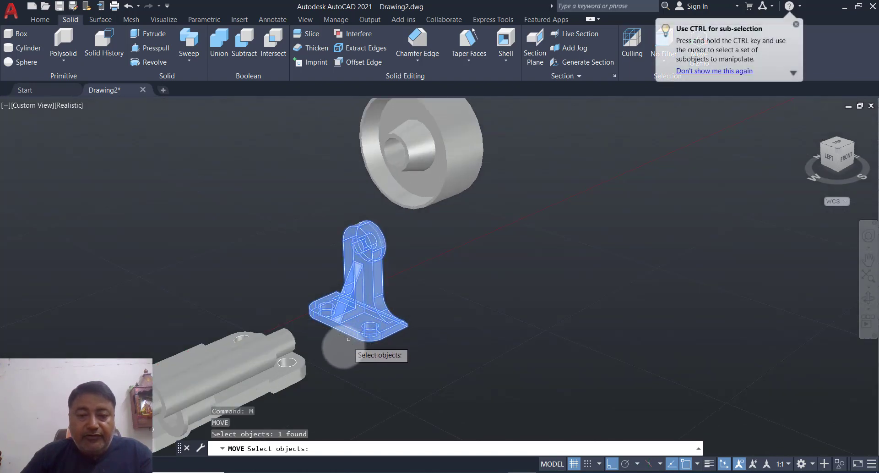
key(Return)
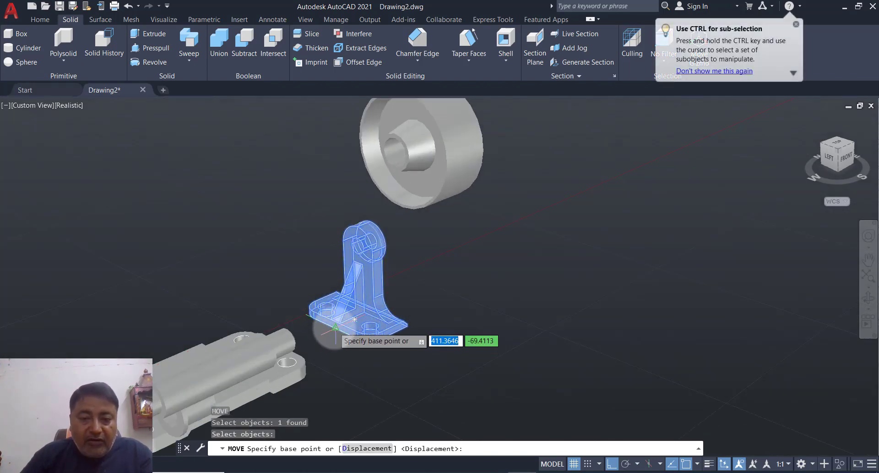
click(336, 329)
scroll(375, 293, down, 2)
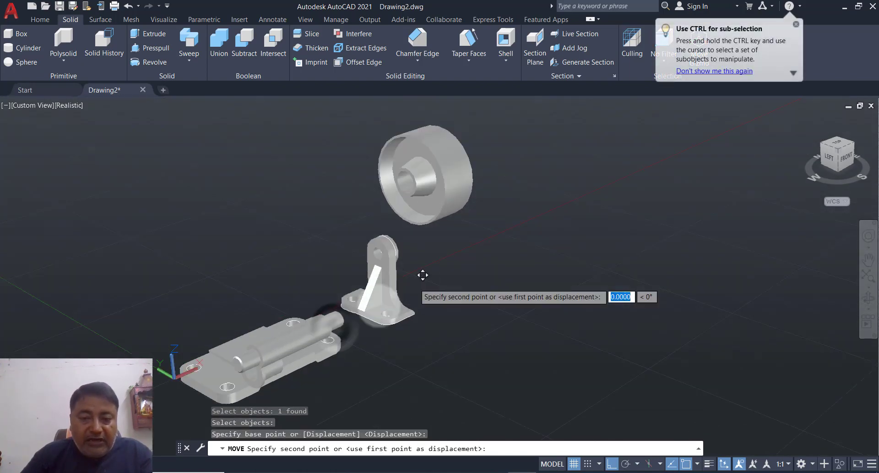
click(207, 373)
Step: Move the bush by the centre of its flange face onto the centre of the bracket's hole on the inner side
middle_drag(247, 395, 271, 319)
scroll(270, 320, up, 5)
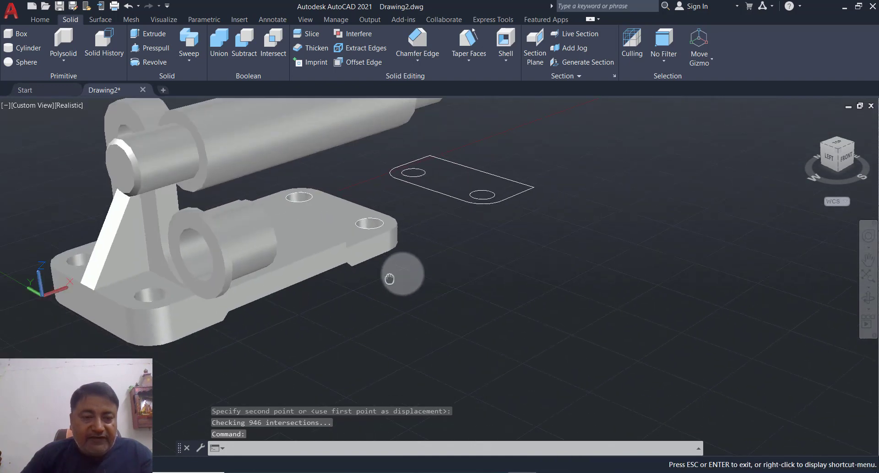
middle_drag(393, 275, 420, 277)
shift+middle_drag(261, 338, 444, 338)
scroll(445, 337, down, 4)
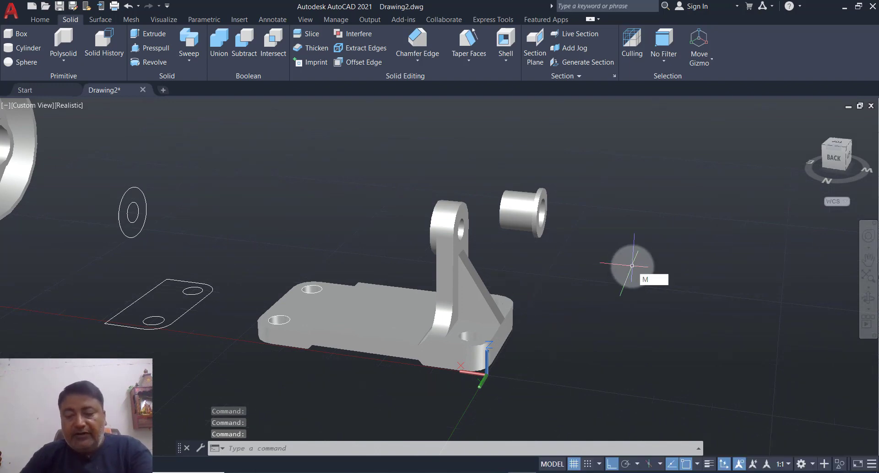
key(Return)
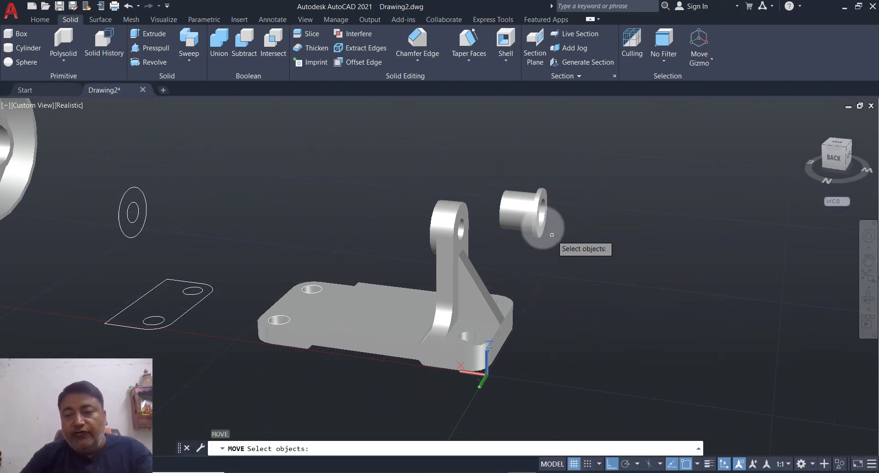
click(527, 214)
key(Return)
scroll(556, 232, up, 2)
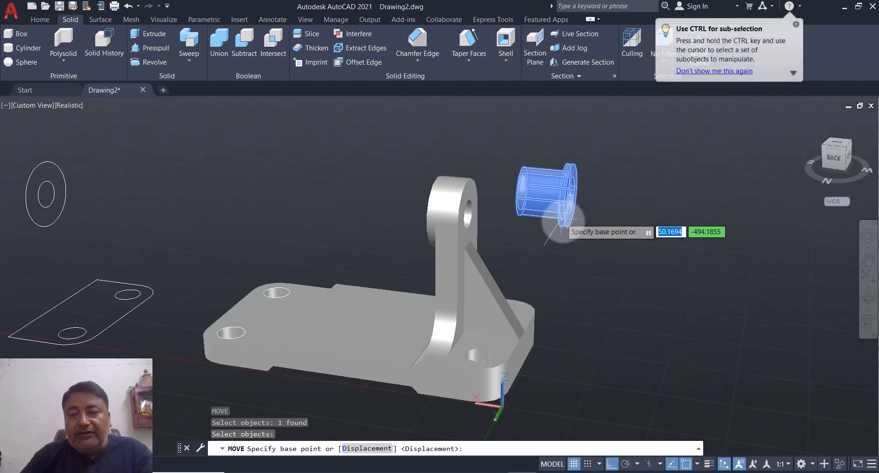
shift+middle_drag(557, 252, 540, 229)
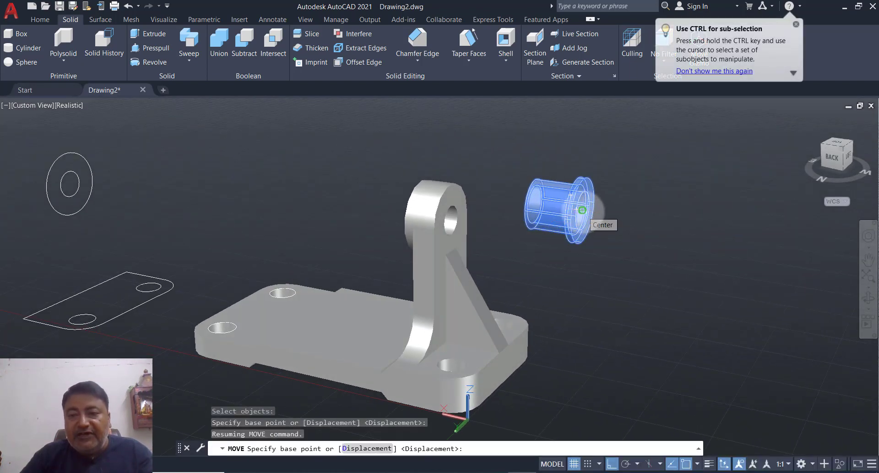
click(582, 210)
shift+middle_drag(278, 183, 368, 190)
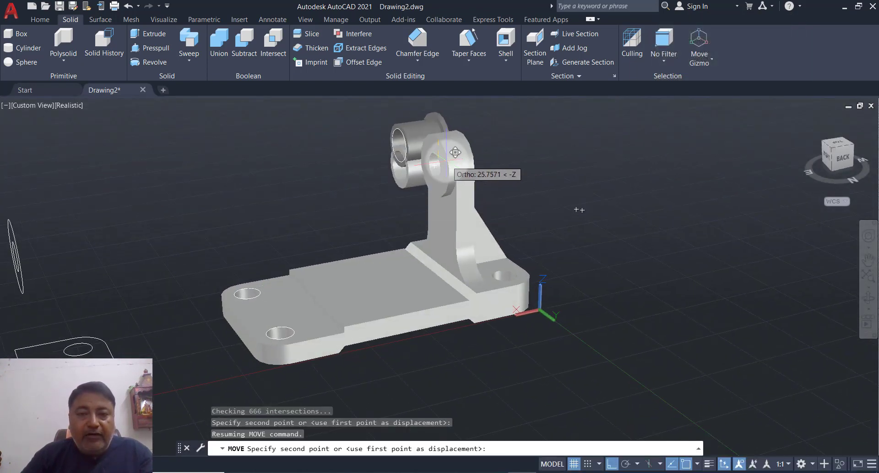
click(575, 205)
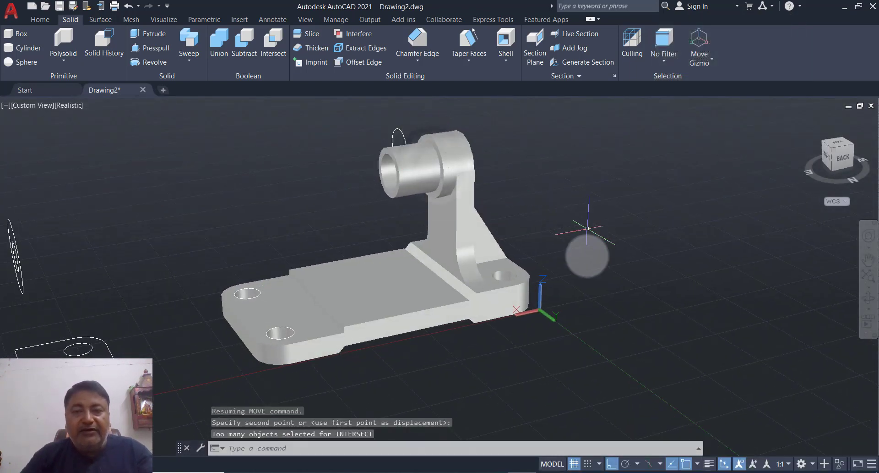
Step: Erase the leftover circle at the bush's former location beside the bracket
shift+middle_drag(586, 275, 469, 274)
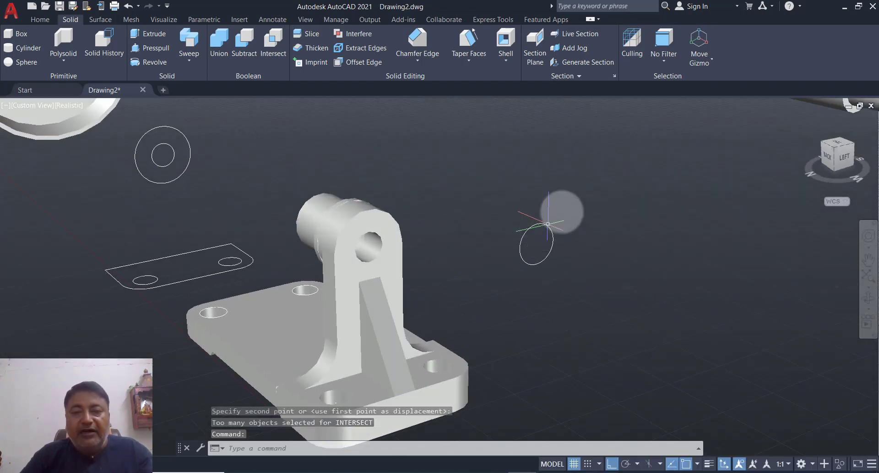
click(570, 200)
click(501, 283)
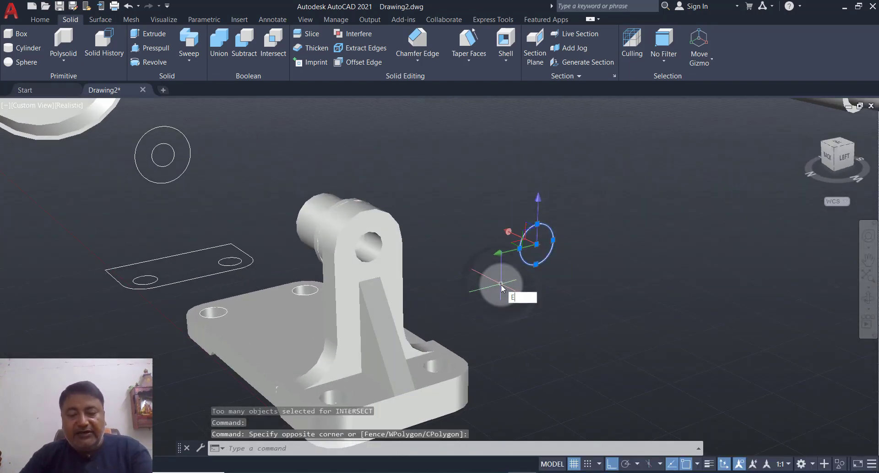
text(E)
key(Return)
scroll(508, 243, down, 2)
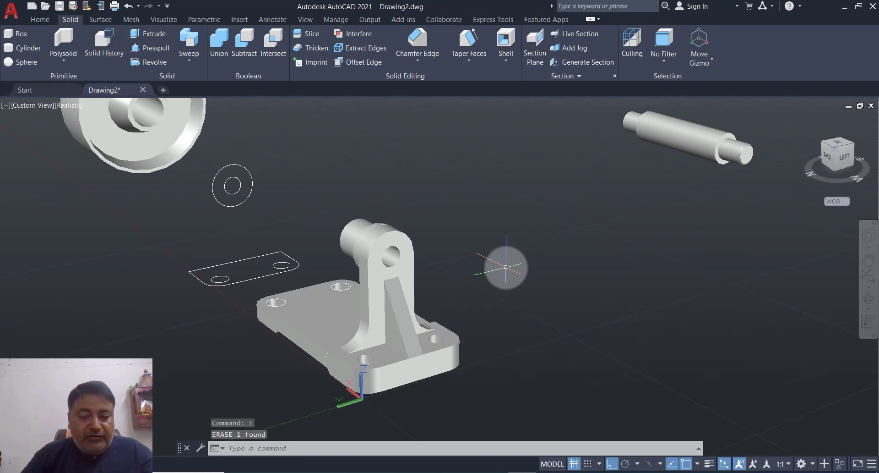
shift+middle_drag(506, 267, 550, 270)
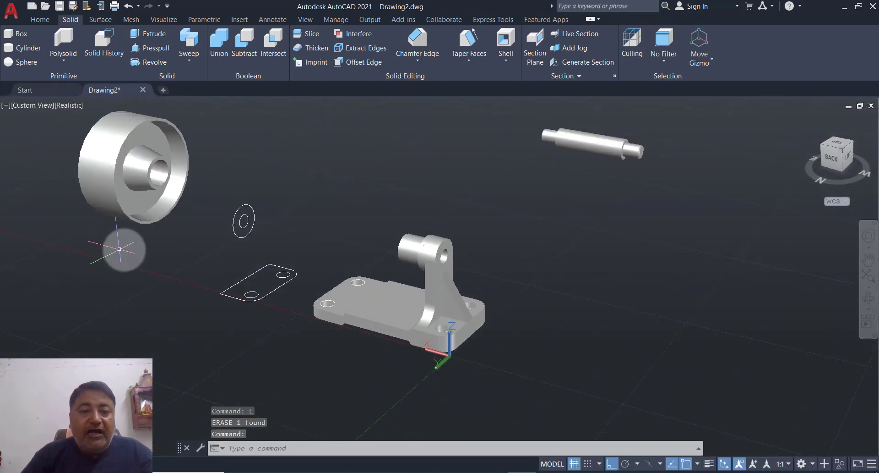
middle_drag(119, 249, 138, 265)
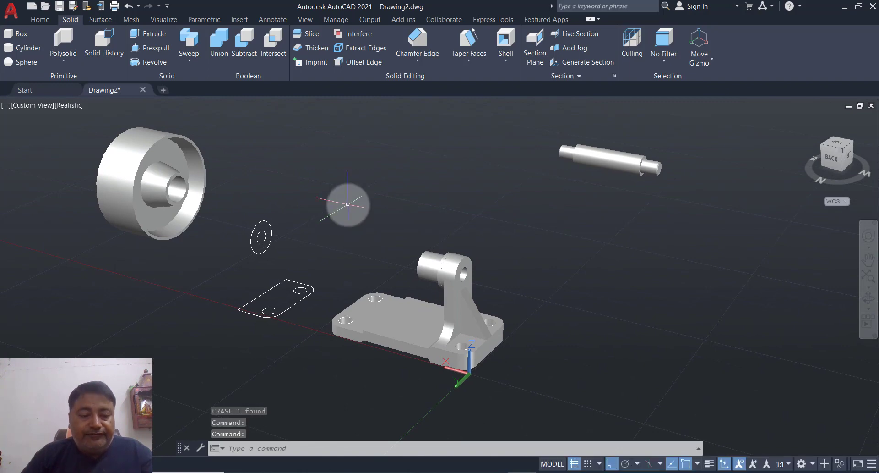
Step: Mirror the bracket and bush in 3D about the base's mid-plane, defined by three midpoints of its long edges, keeping the source objects
mouse_move(348, 203)
shift+middle_down()
mouse_move(265, 181)
mouse_move(301, 200)
mouse_move(406, 208)
mouse_move(407, 151)
mouse_move(365, 192)
mouse_move(341, 197)
shift+middle_up()
scroll(515, 242, up, 2)
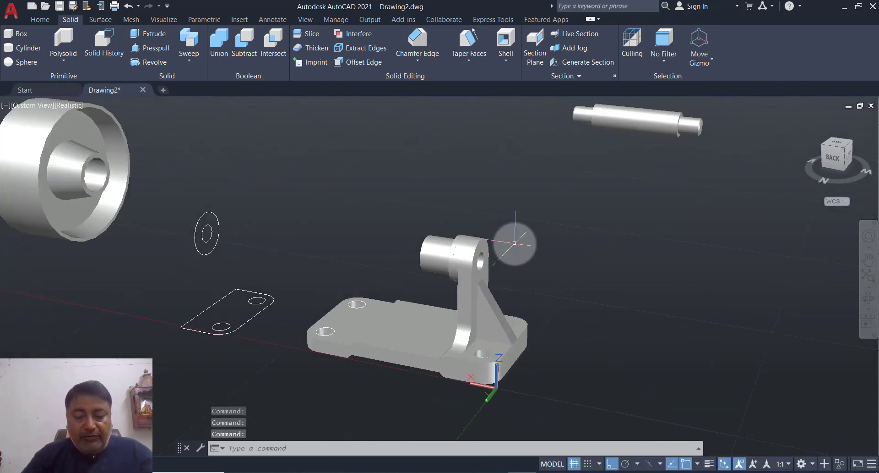
text(MIRROR3D Select objects:)
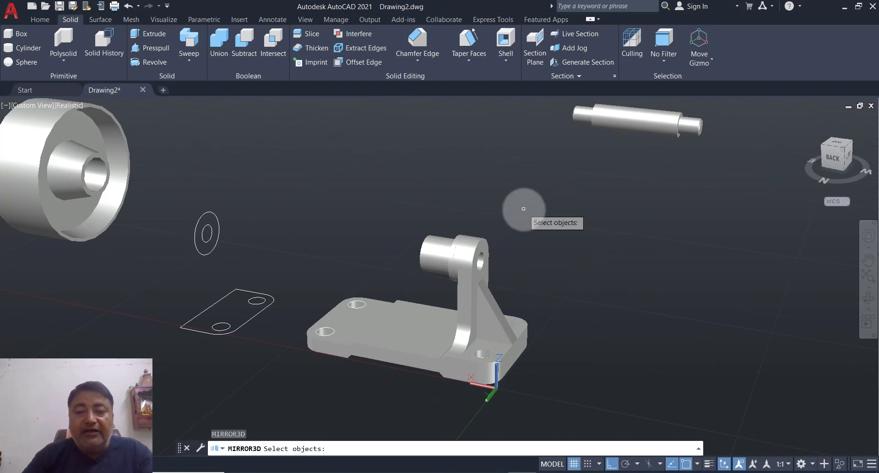
click(523, 209)
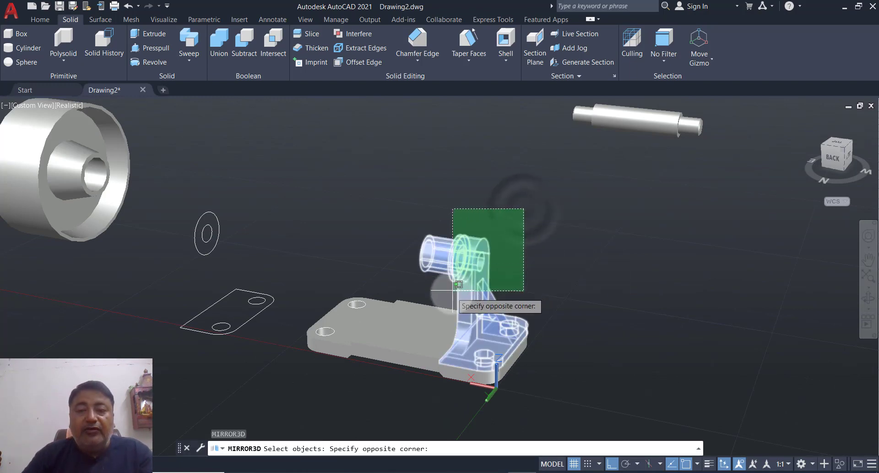
click(452, 306)
key(Return)
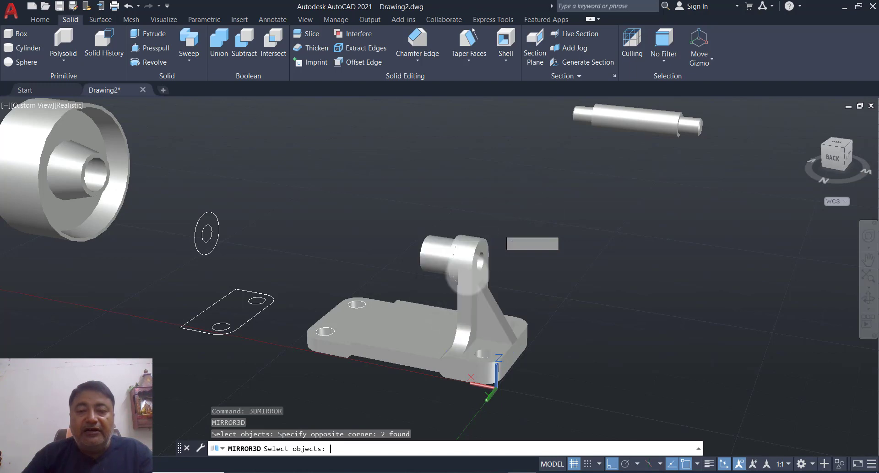
click(435, 308)
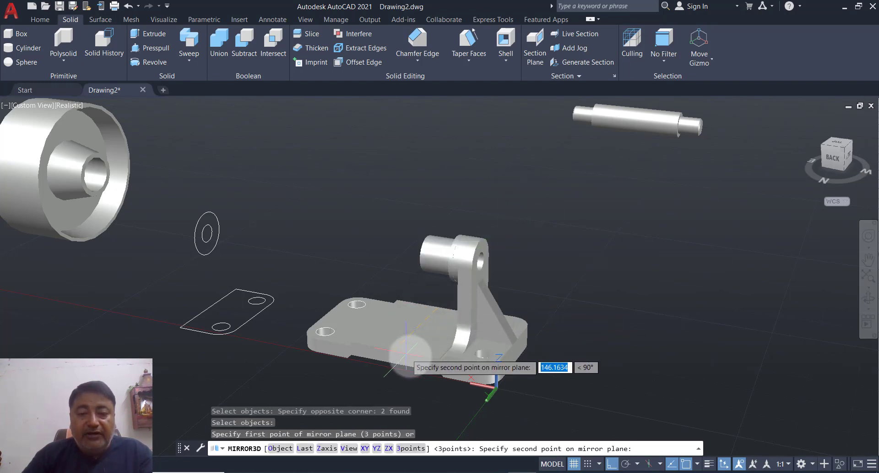
click(393, 351)
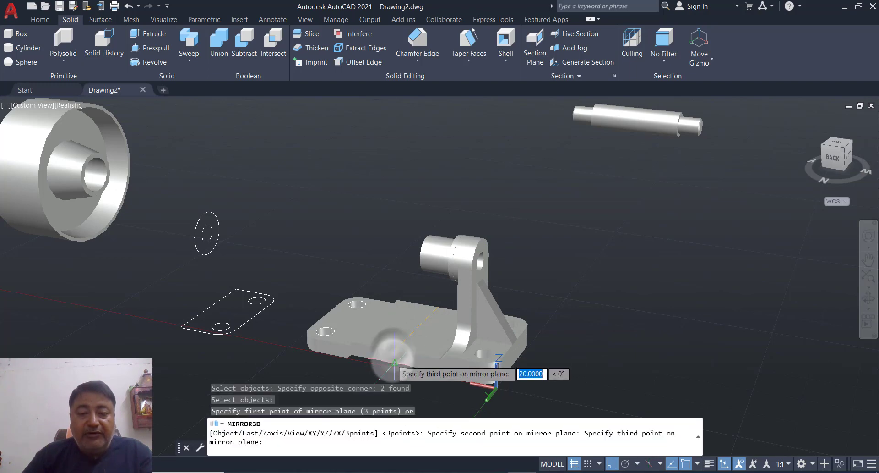
click(394, 362)
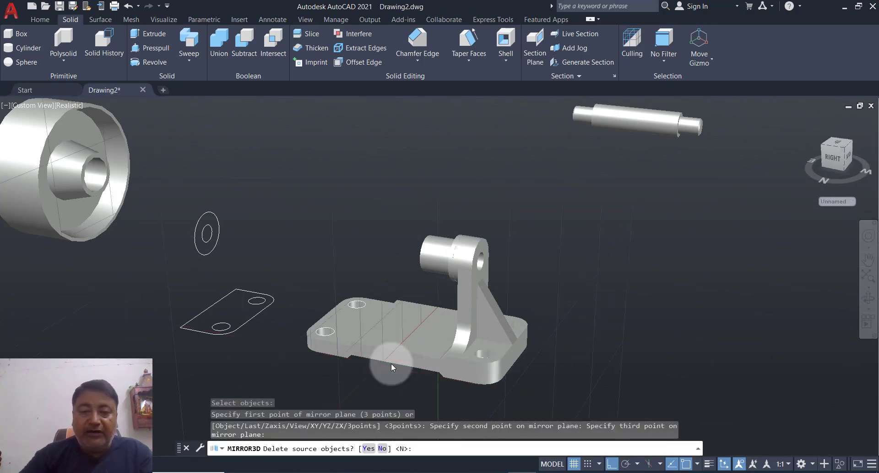
key(Return)
shift+middle_drag(545, 277, 547, 286)
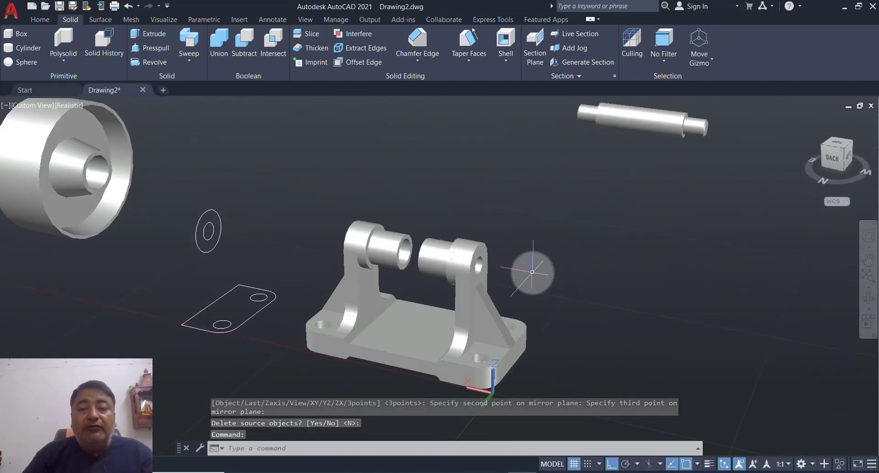
middle_drag(532, 274, 557, 283)
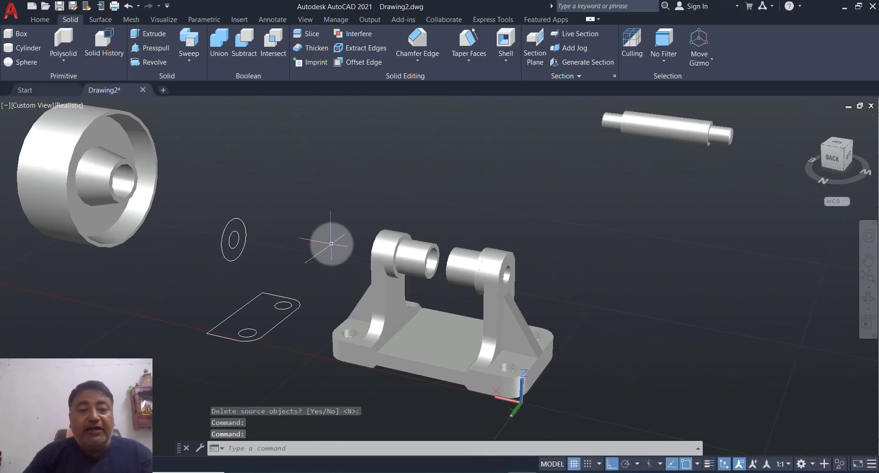
key(Return)
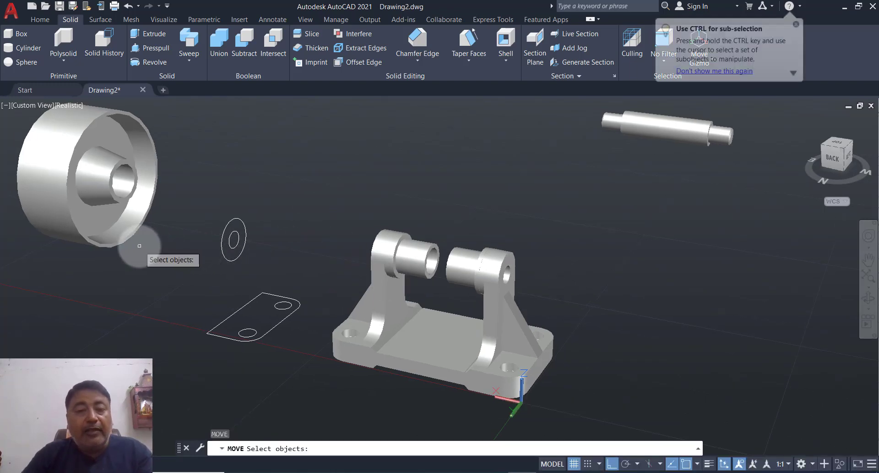
click(124, 239)
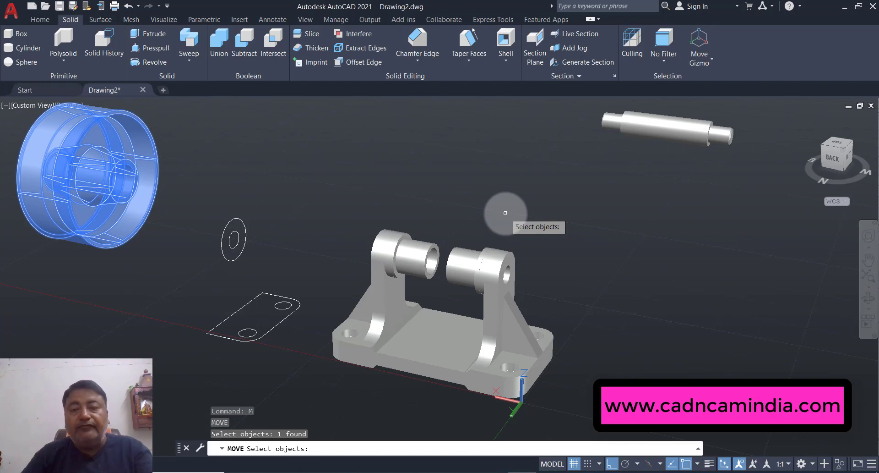
key(Escape)
key(Escape)
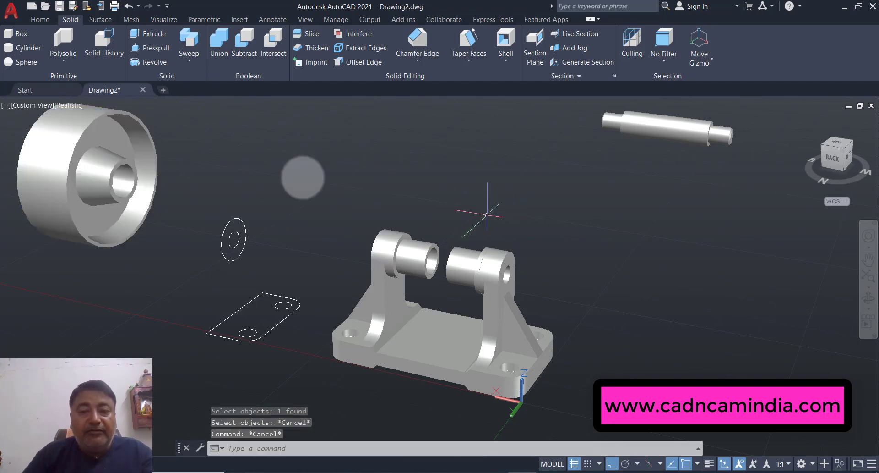
Step: Draw a reference line from the midpoint of the base's raised step edge, 66 towards the base centre and 110 straight up
click(50, 23)
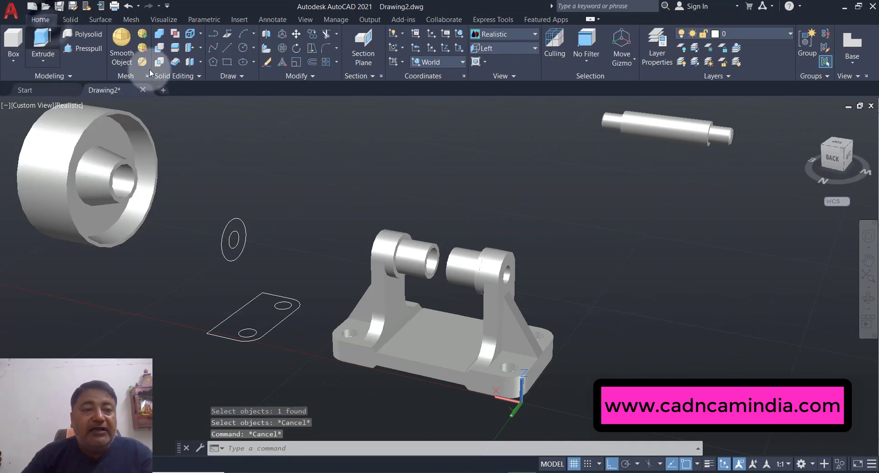
click(228, 48)
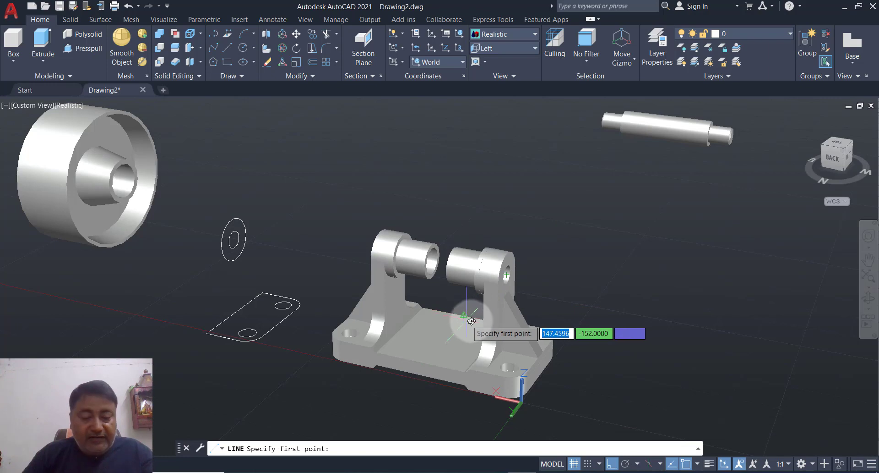
shift+middle_drag(472, 320, 556, 314)
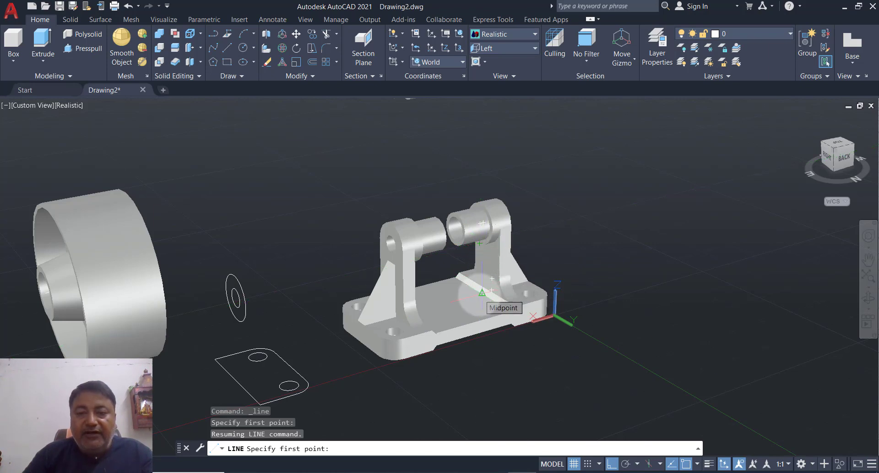
click(482, 292)
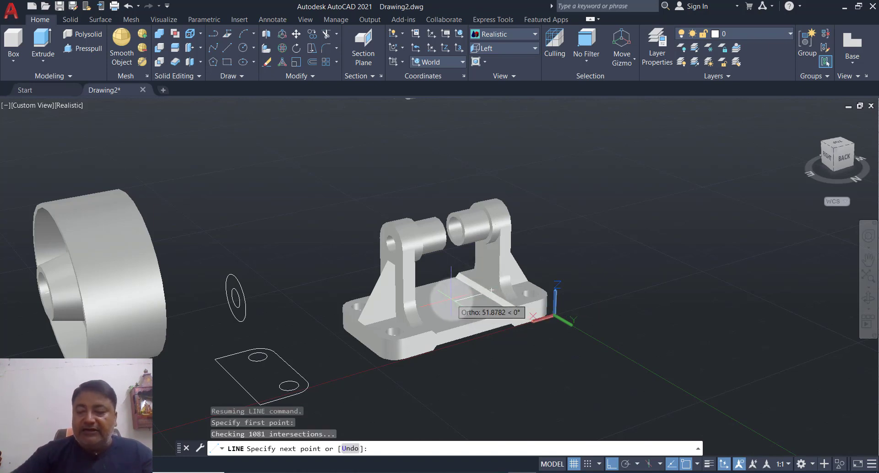
text(66)
key(Return)
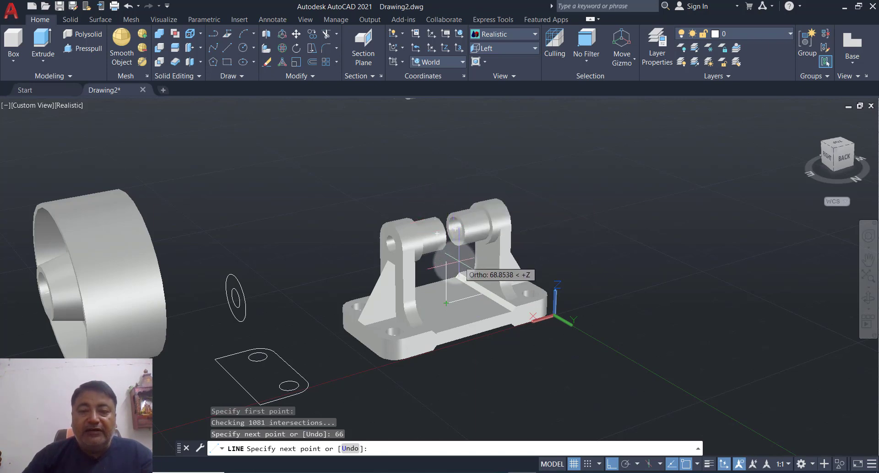
middle_drag(446, 227, 388, 227)
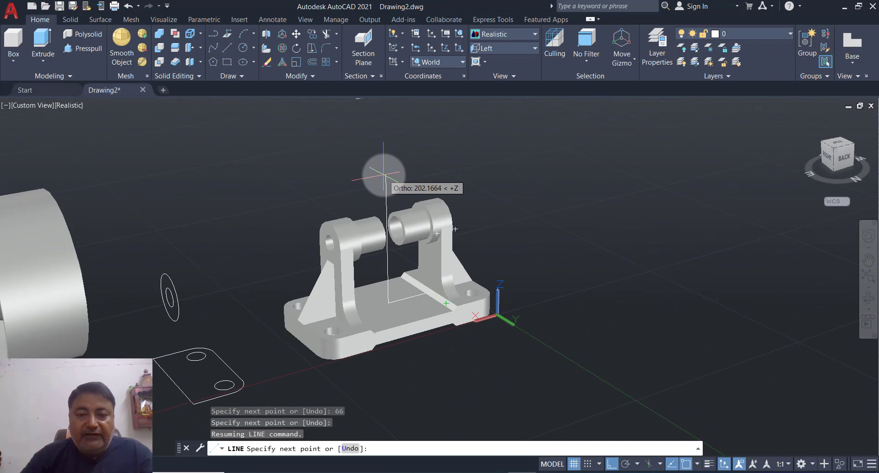
scroll(384, 175, up, 1)
scroll(384, 175, up, 1)
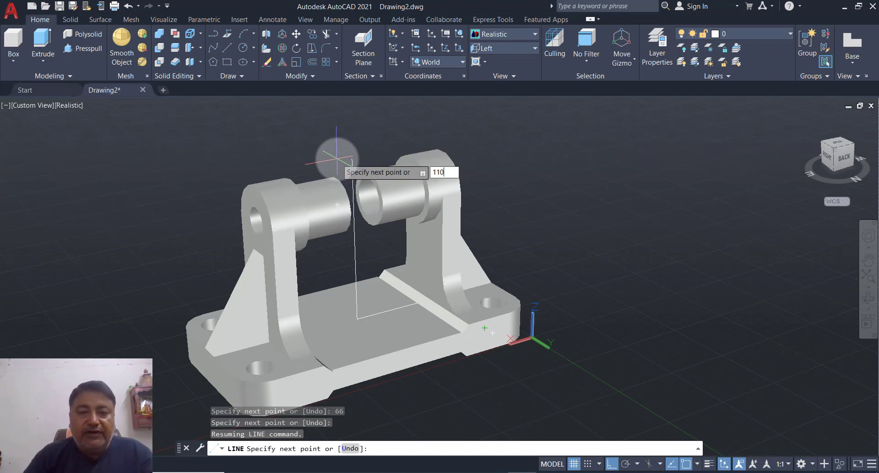
key(Return)
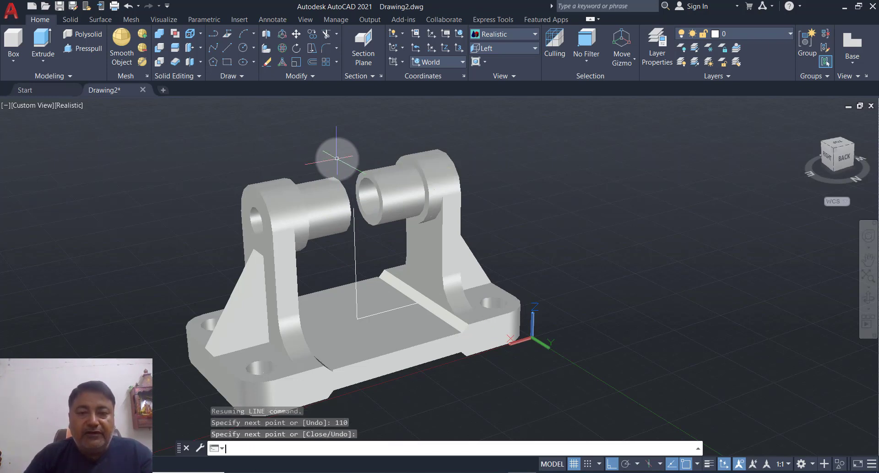
Step: Try to move the wheel by the centre of its hub's end face onto the top end of the vertical reference line
scroll(507, 220, down, 3)
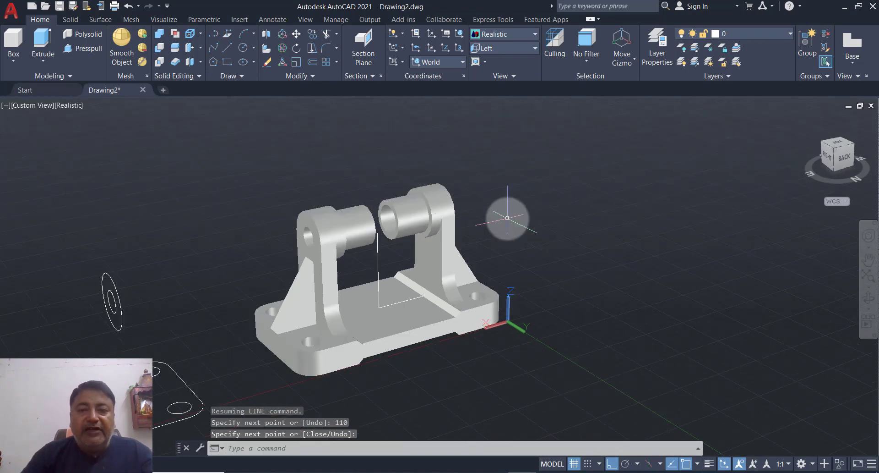
scroll(319, 292, down, 3)
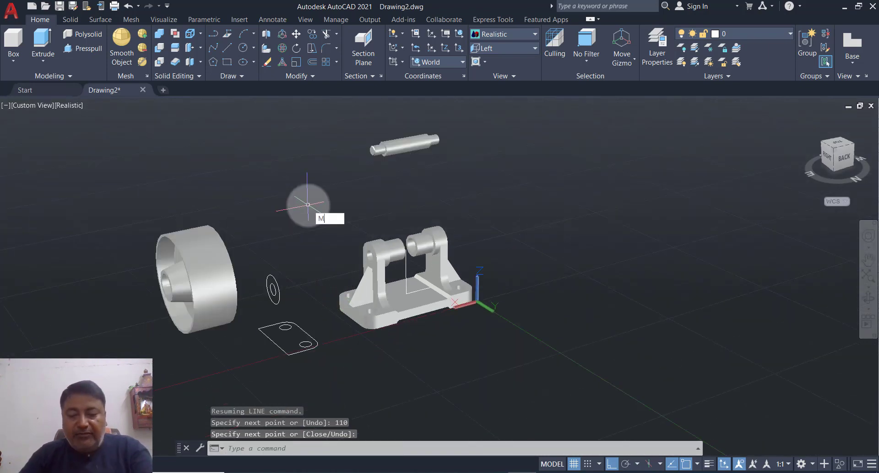
text(M)
key(Return)
click(187, 292)
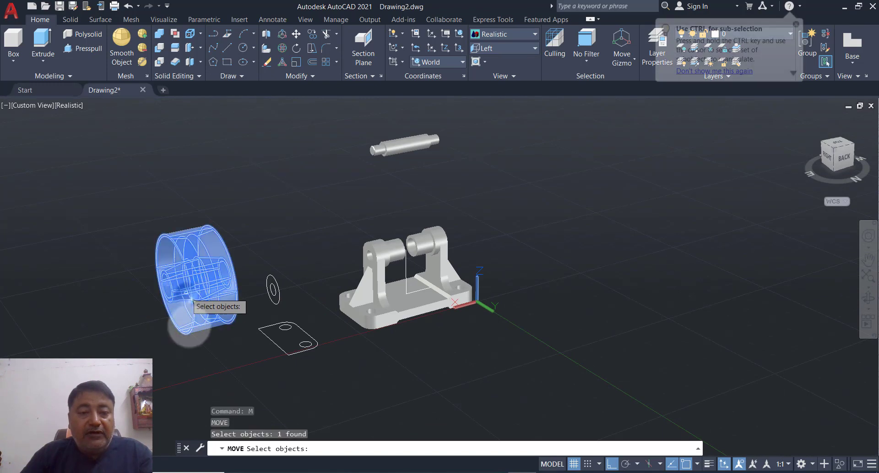
key(Return)
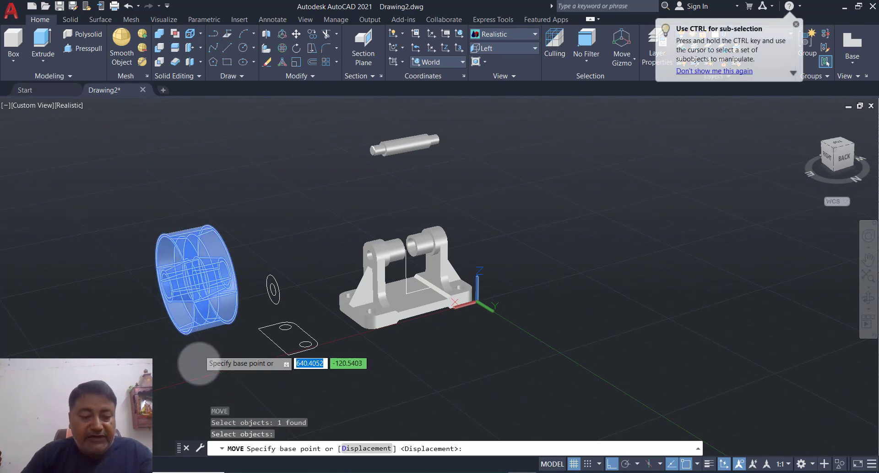
shift+middle_drag(199, 364, 293, 296)
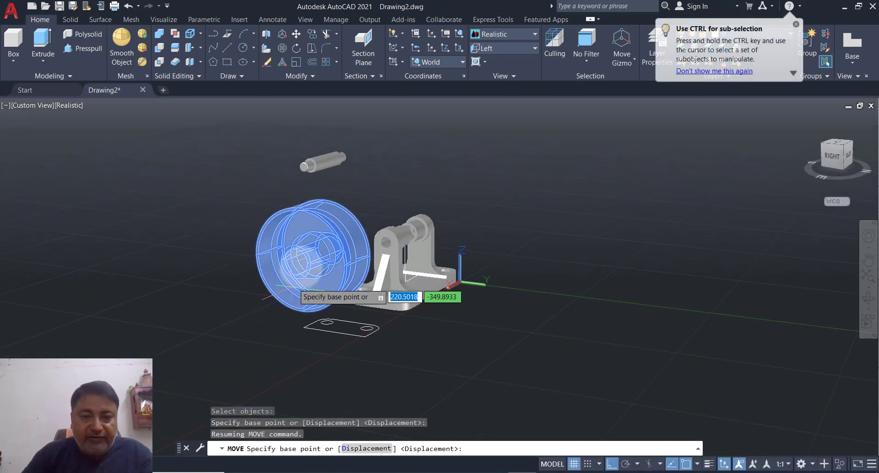
scroll(298, 270, up, 3)
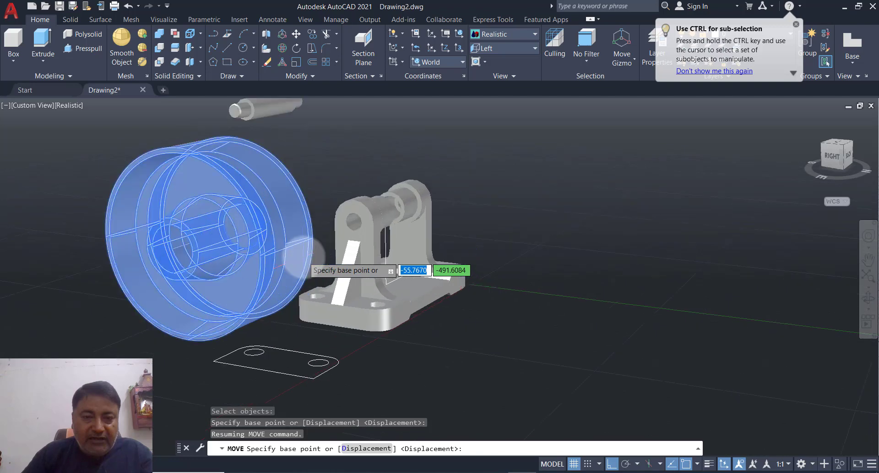
click(234, 228)
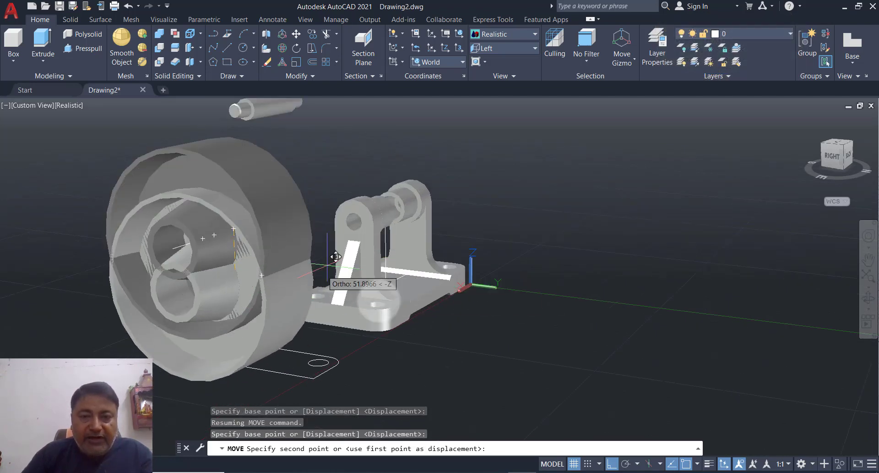
shift+middle_drag(403, 330, 332, 361)
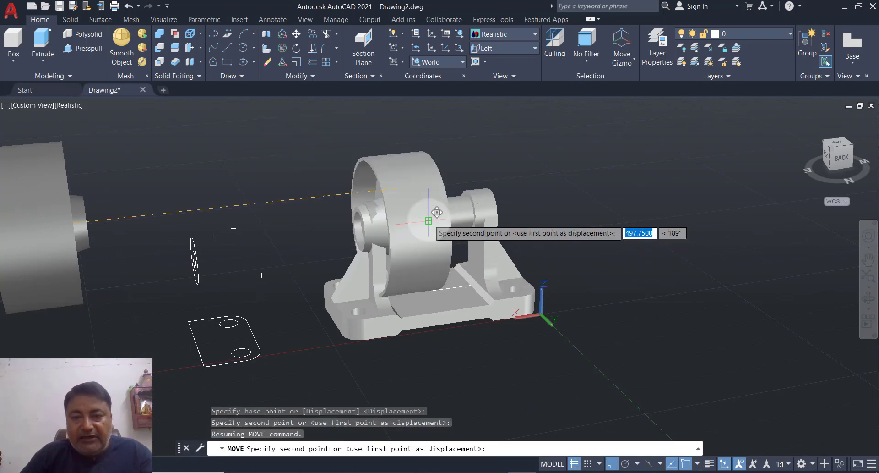
click(429, 220)
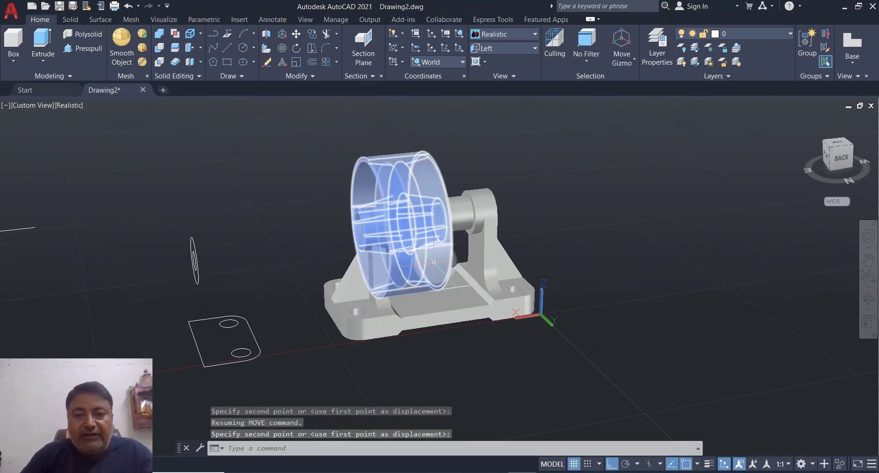
shift+middle_drag(578, 274, 611, 266)
key(Escape)
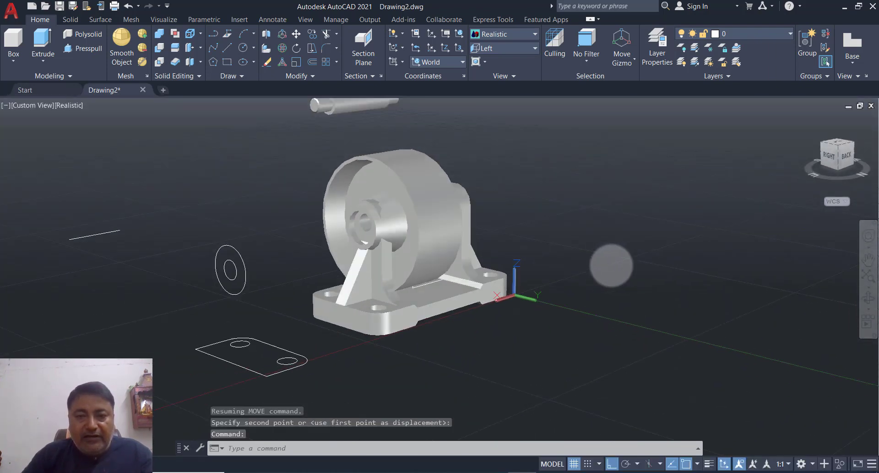
Step: Undo the wheel's move
key(ctrl+z)
key(ctrl+z)
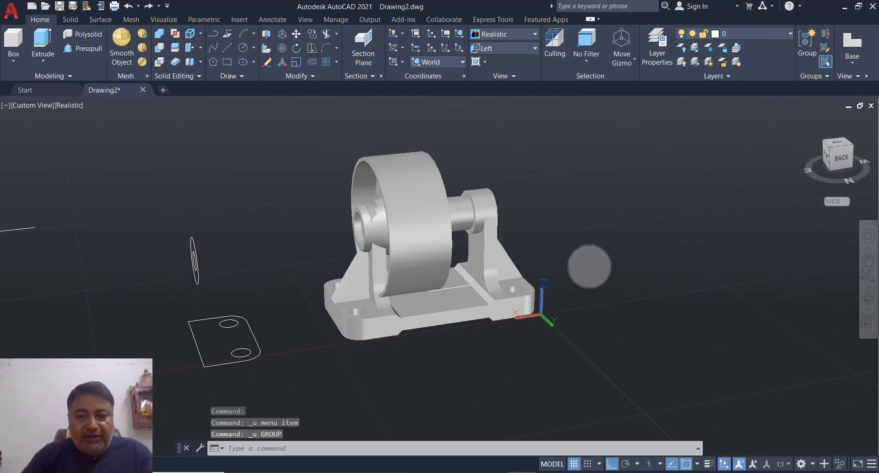
key(ctrl+z)
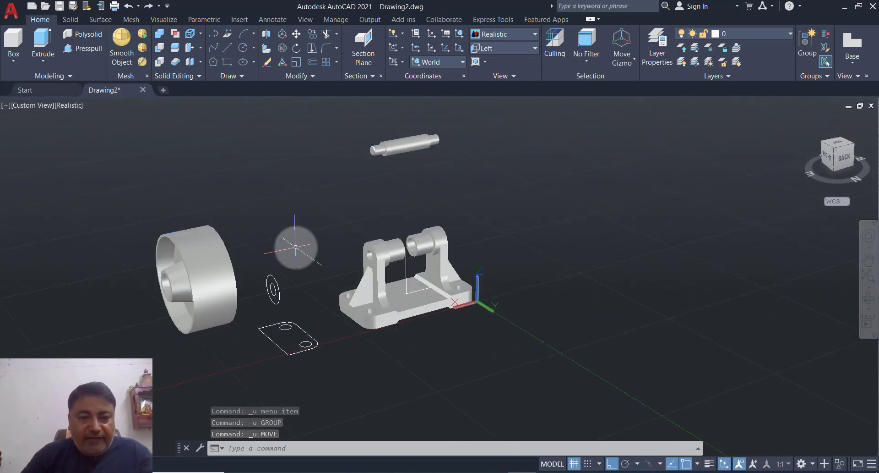
Step: Move the wheel by the midpoint of the axis line inside its hub onto the top end of the vertical reference line
key(Return)
click(218, 295)
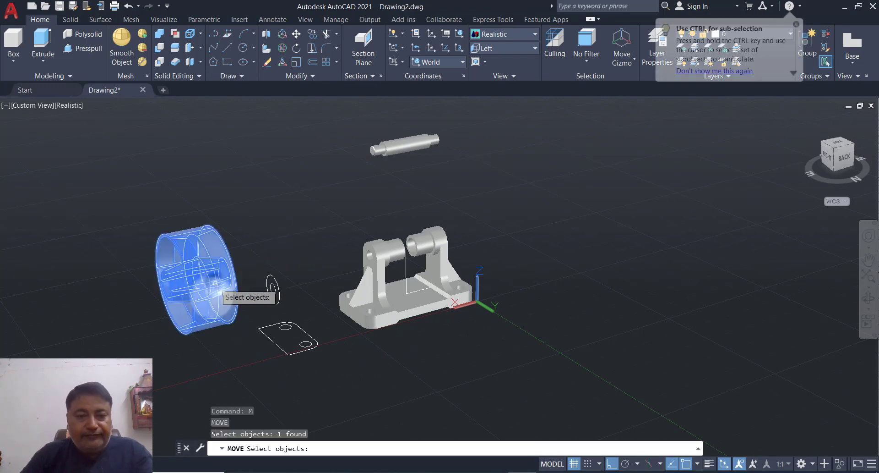
shift+middle_drag(180, 338, 265, 316)
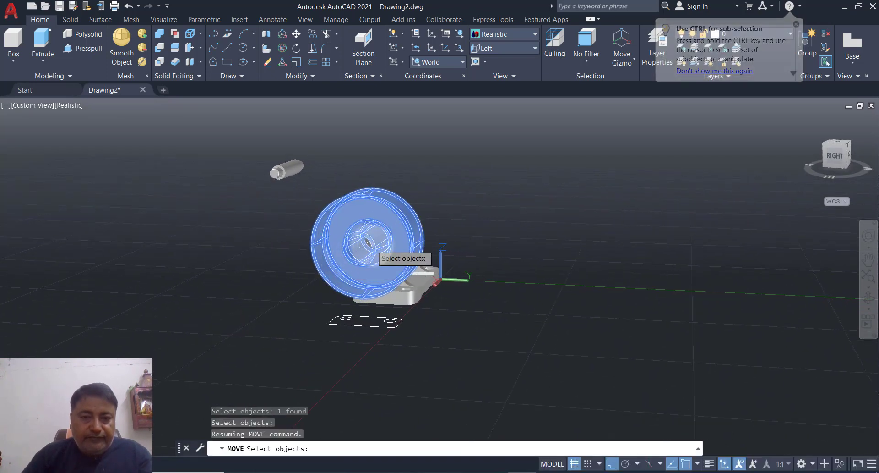
key(Return)
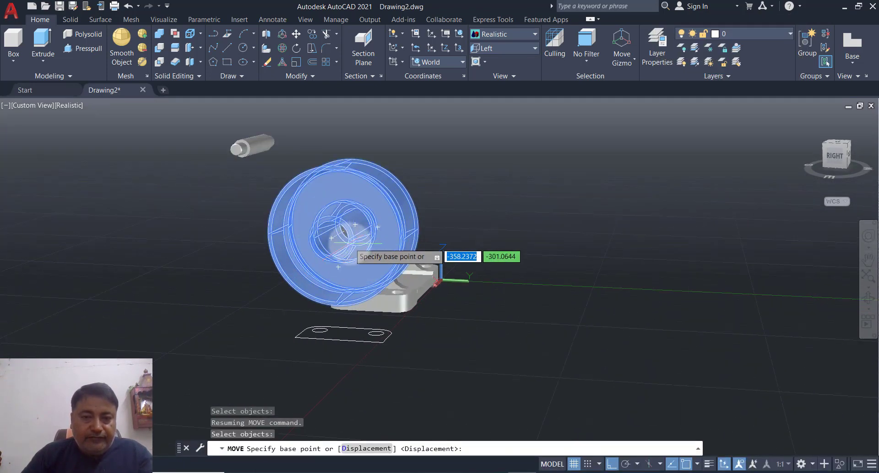
scroll(358, 243, up, 5)
middle_drag(206, 205, 278, 226)
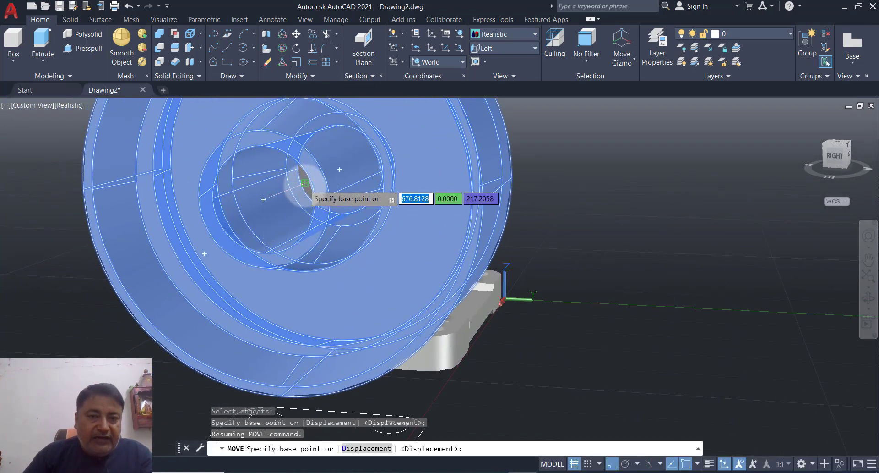
click(304, 183)
scroll(300, 183, down, 6)
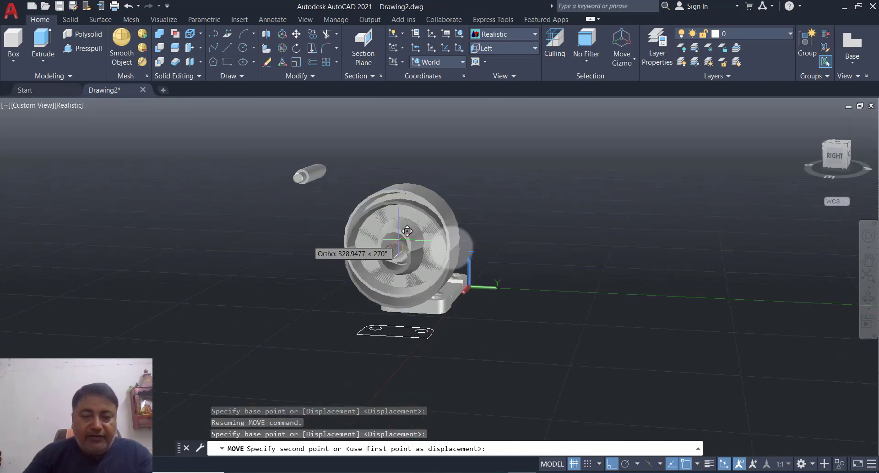
shift+middle_drag(424, 245, 402, 236)
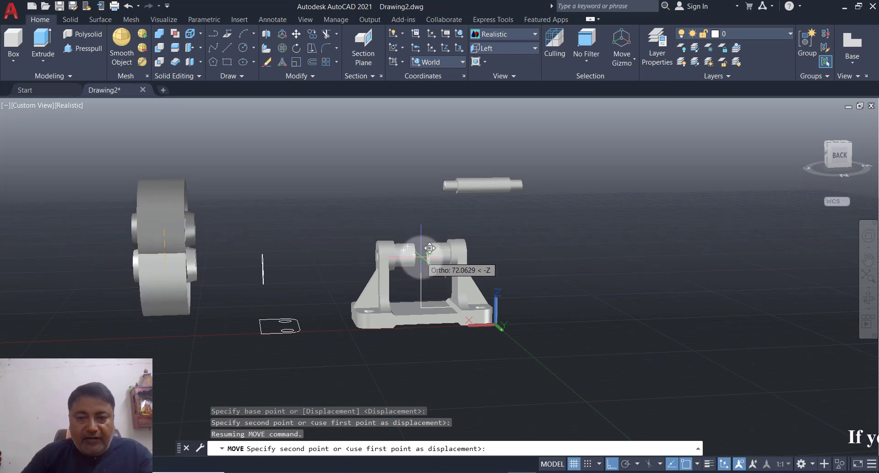
scroll(430, 248, up, 3)
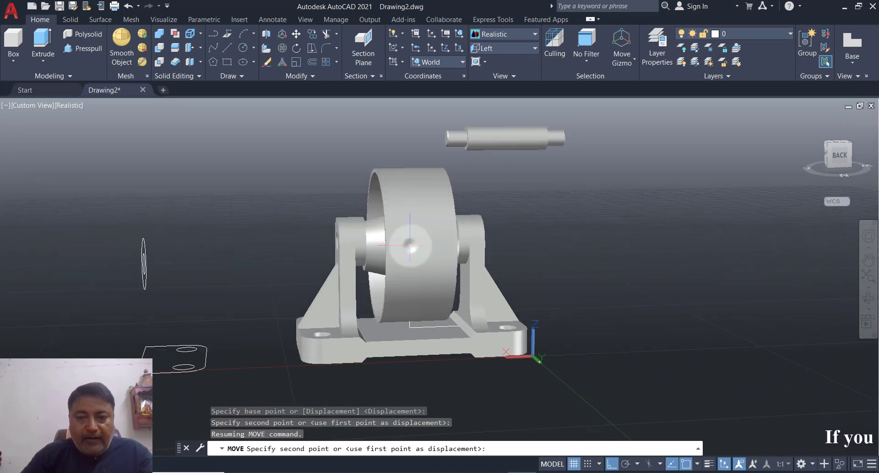
click(410, 245)
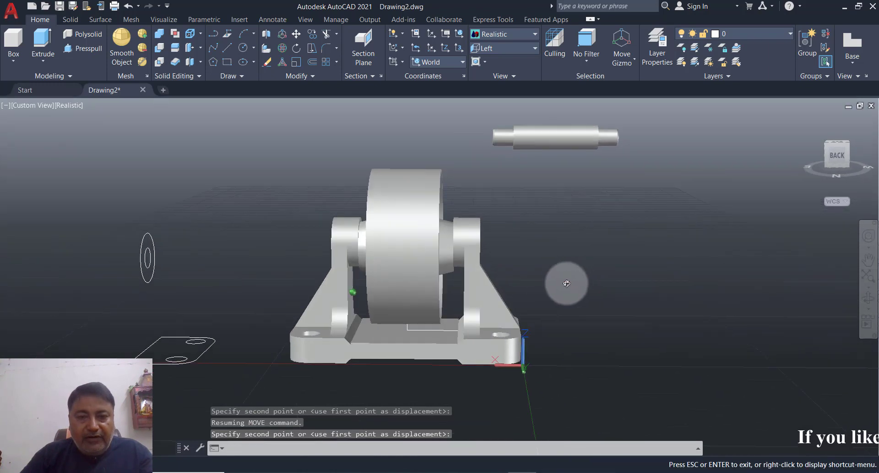